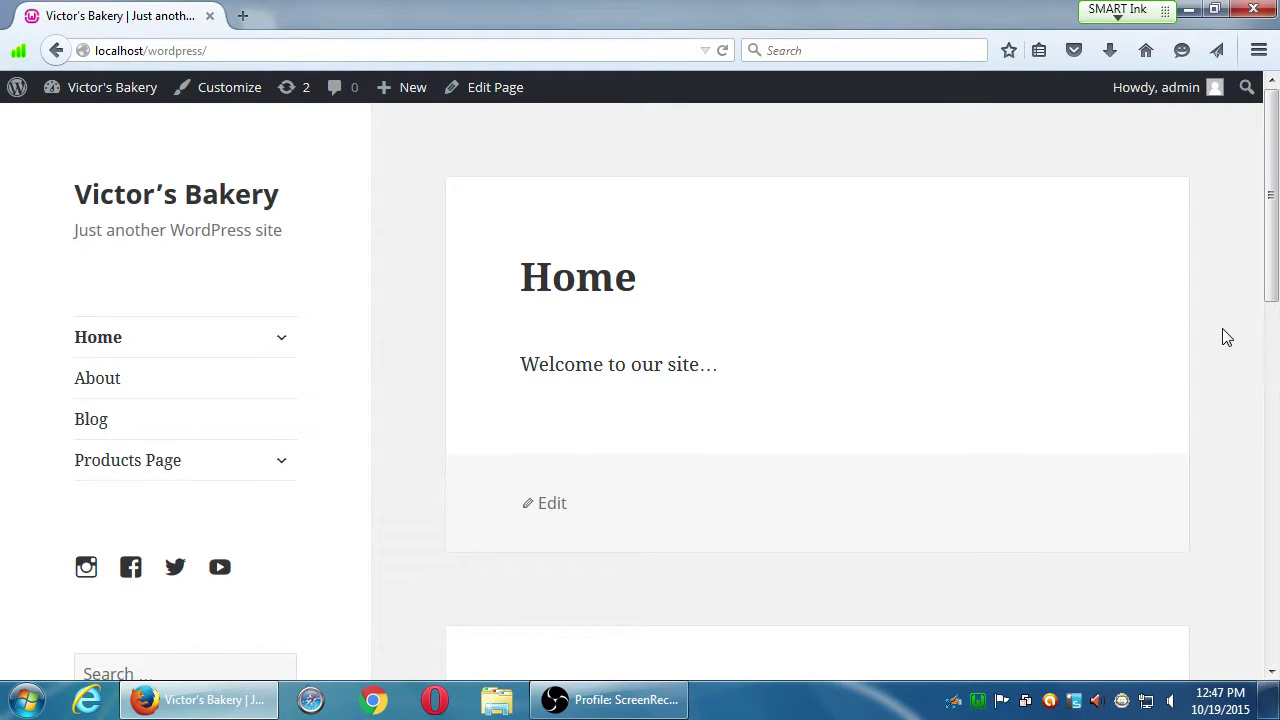
Step: Expand the Products Page submenu in the site navigation and take a magnified look at its subpages
left_click(285, 468)
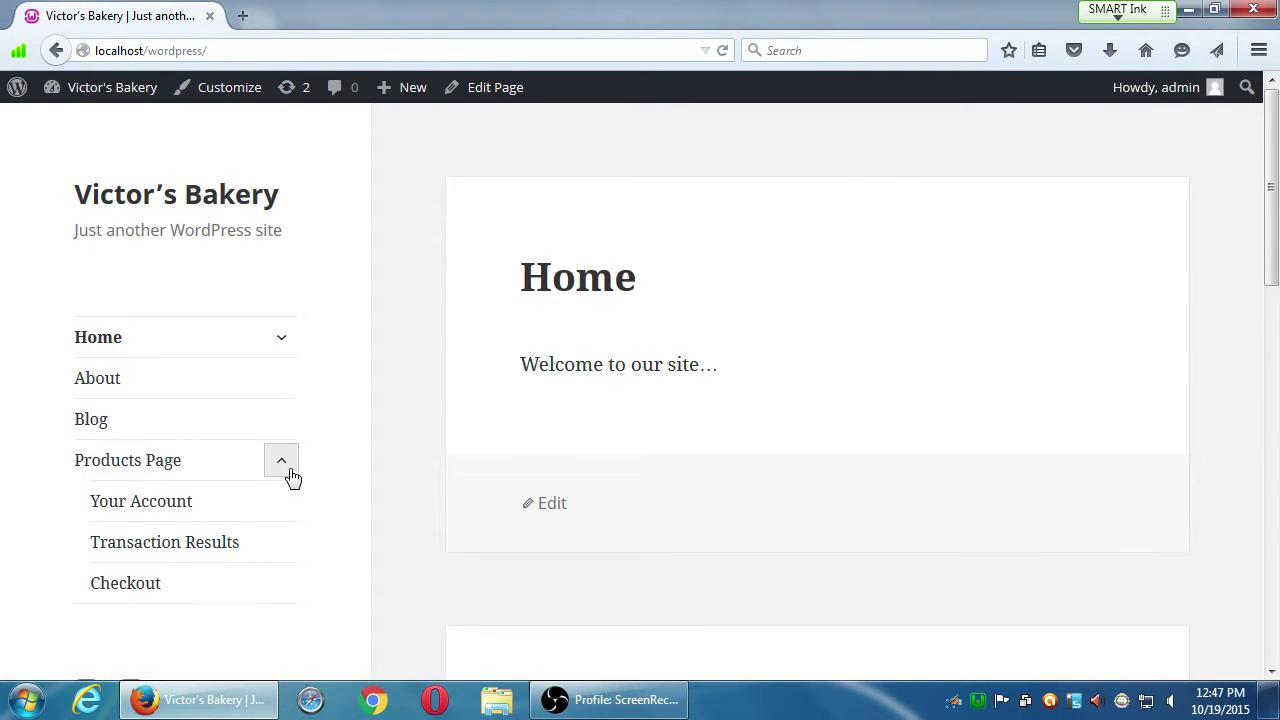
key("super+plus")
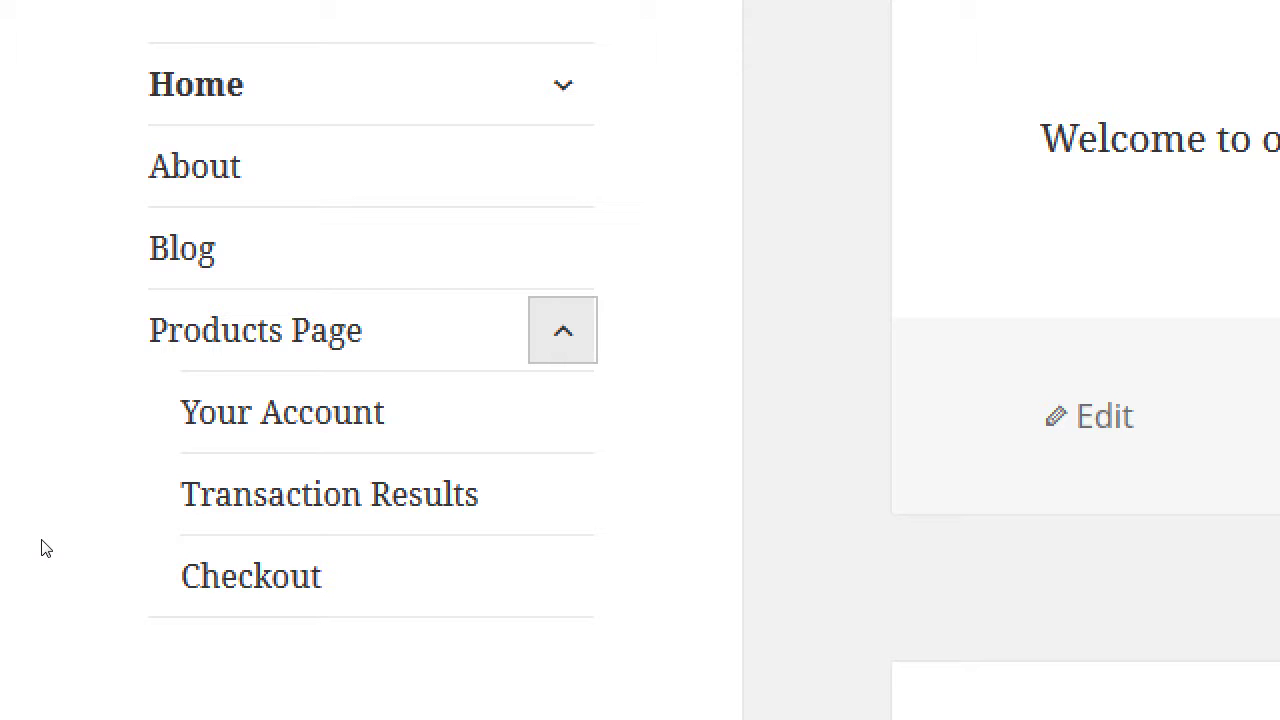
key("super+minus")
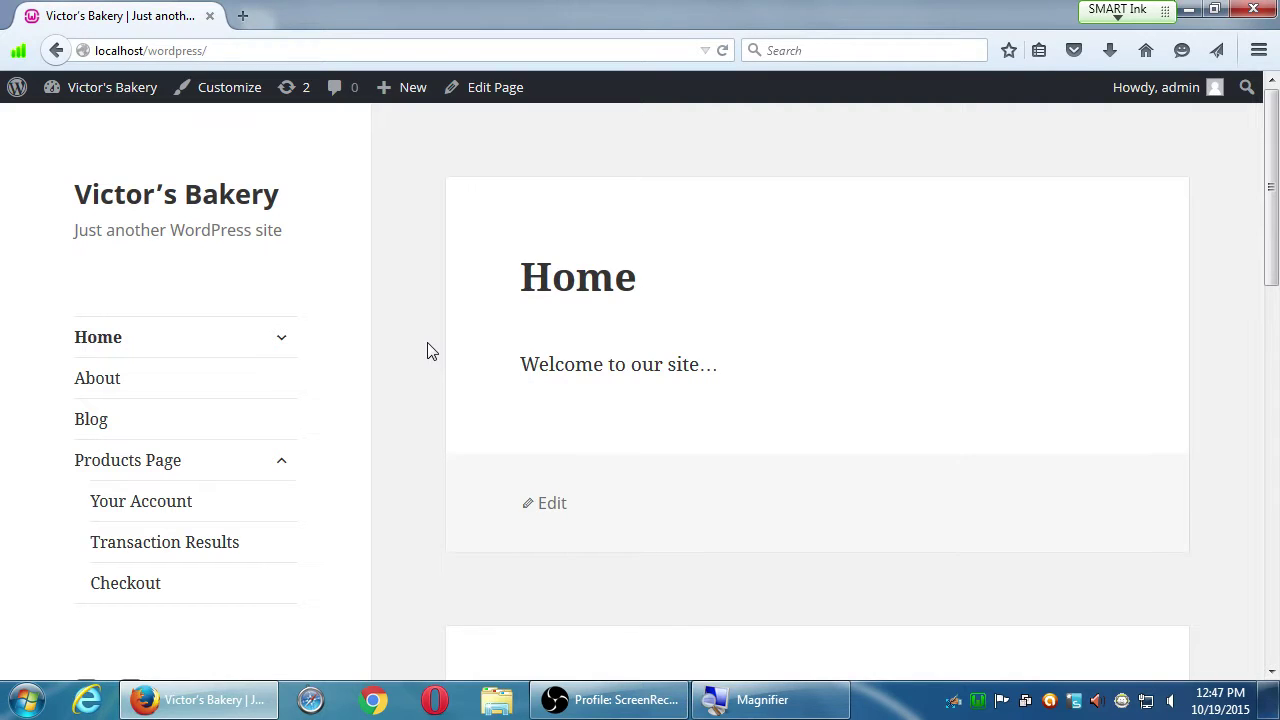
Step: Go to the site's dashboard and open the Store settings at the Presentation section
mouse_move(120, 100)
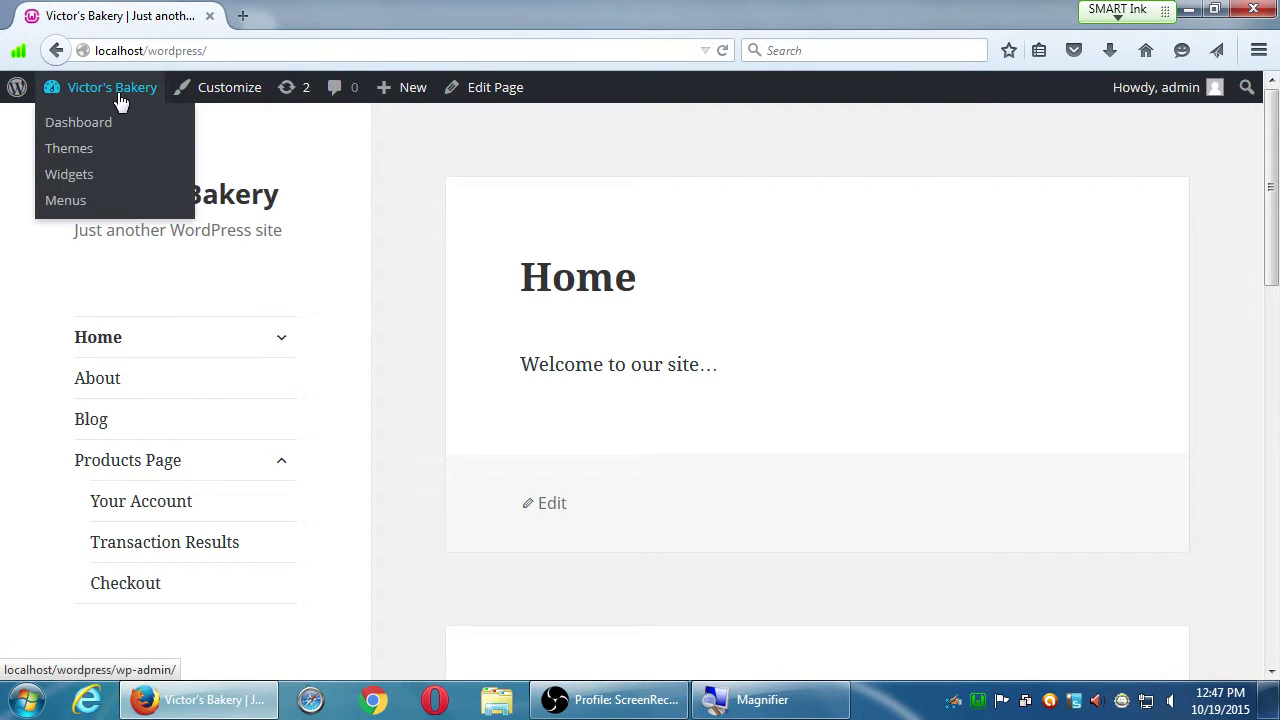
left_click(100, 126)
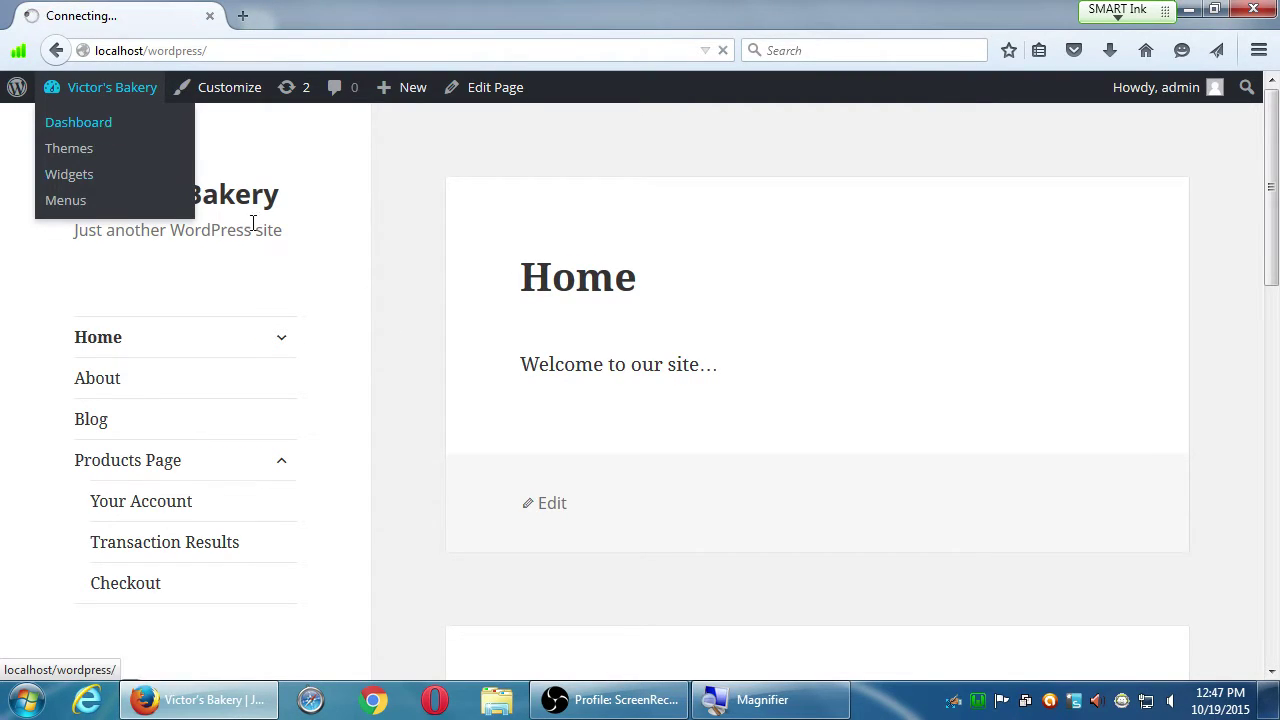
scroll(300, 203, "down", 3)
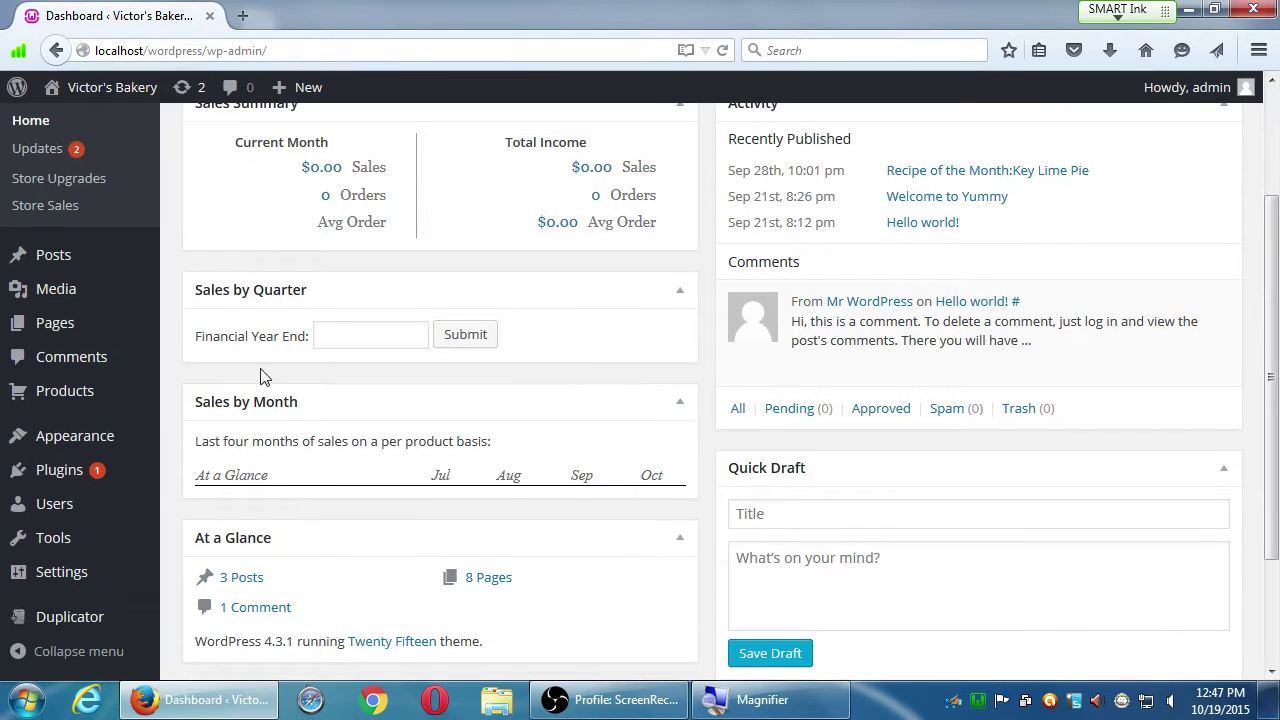
mouse_move(75, 566)
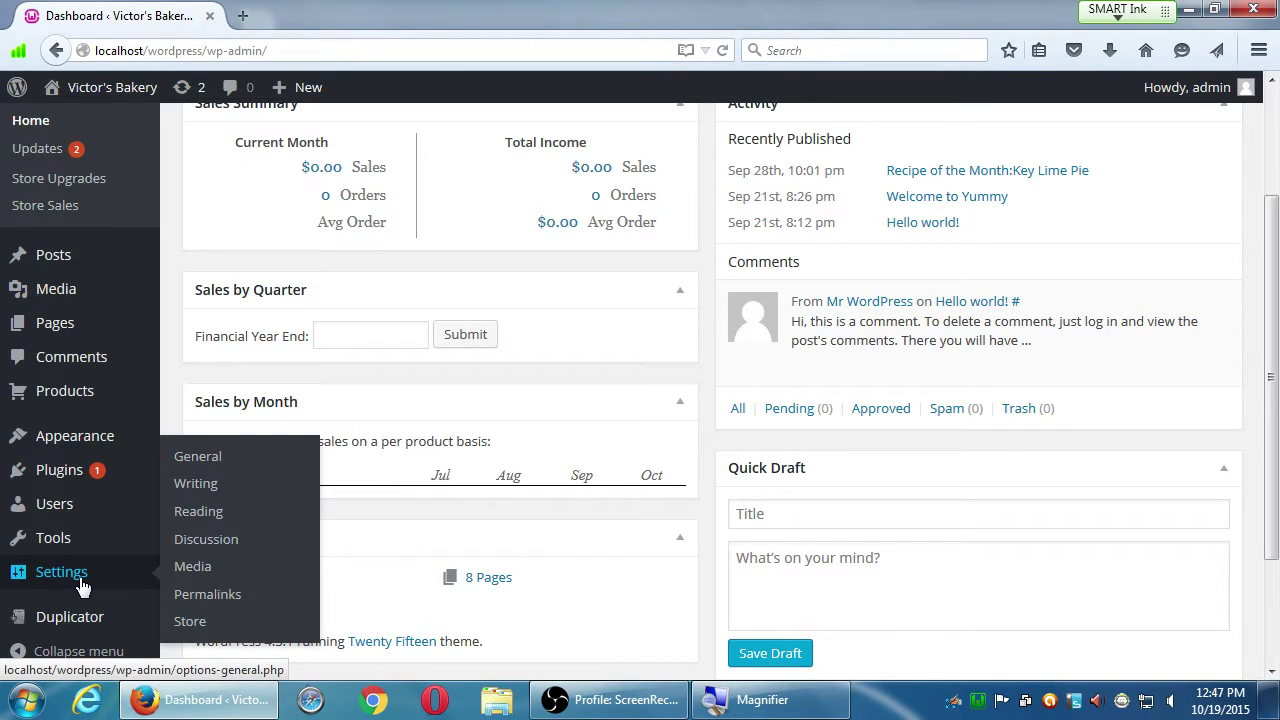
left_click(186, 623)
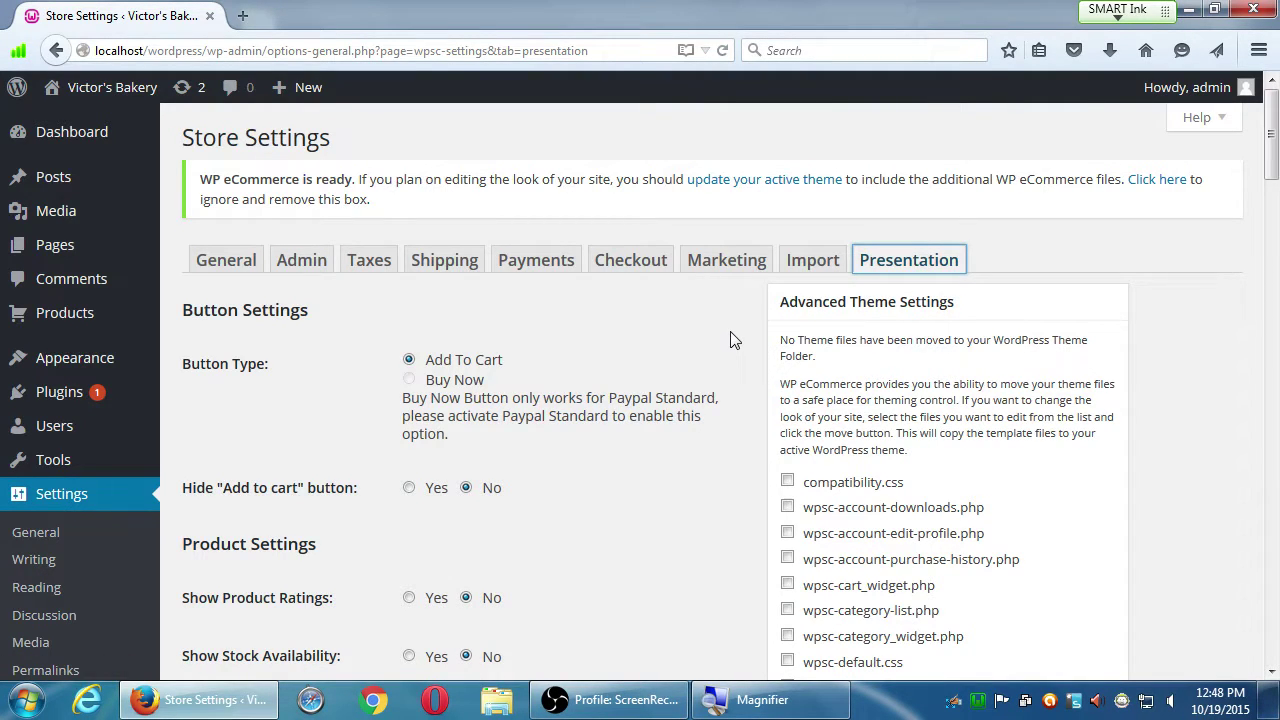
Step: Enable Show Product Ratings and Show Stock Availability in the Product Settings
scroll(733, 338, "down", 2)
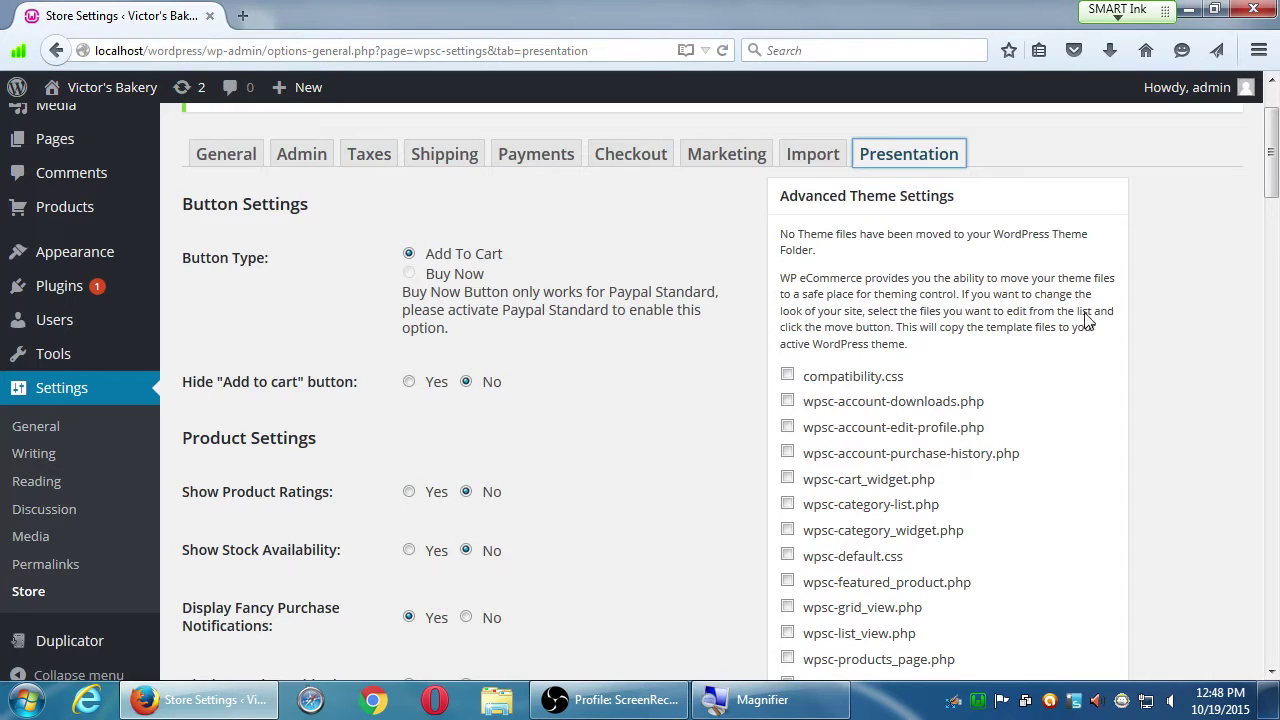
scroll(1180, 288, "down", 2)
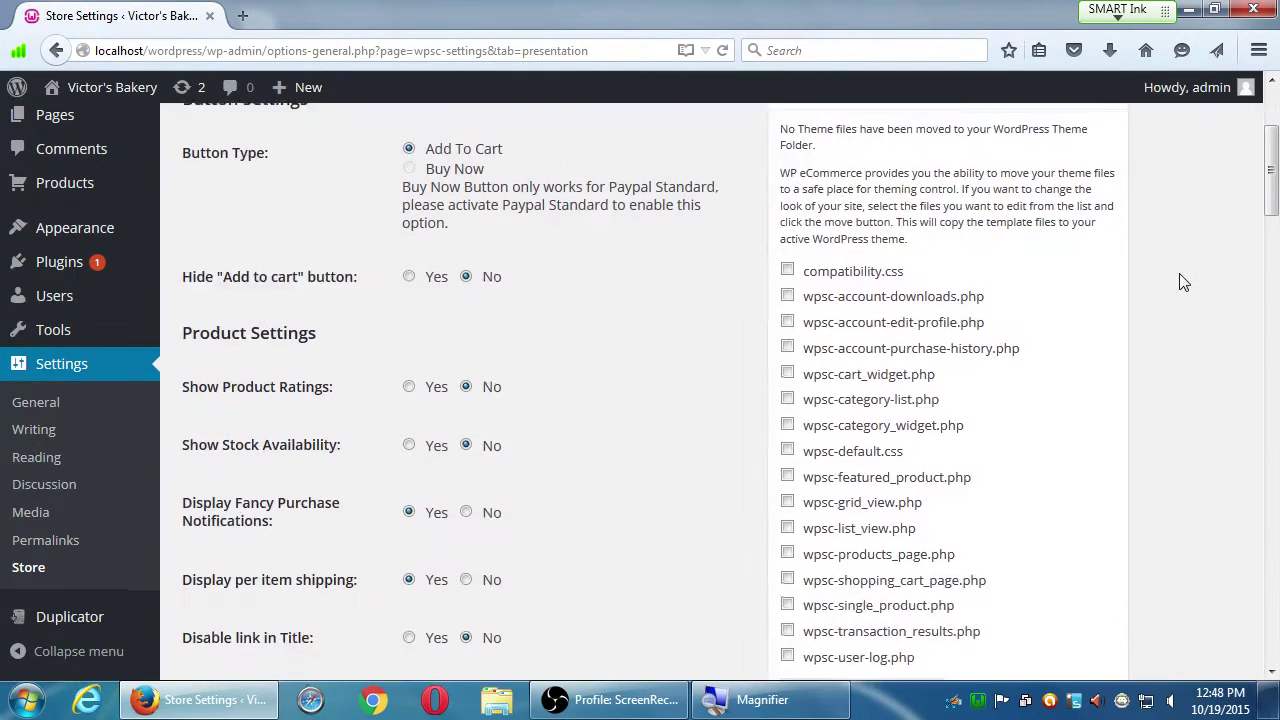
scroll(1178, 272, "up", 4)
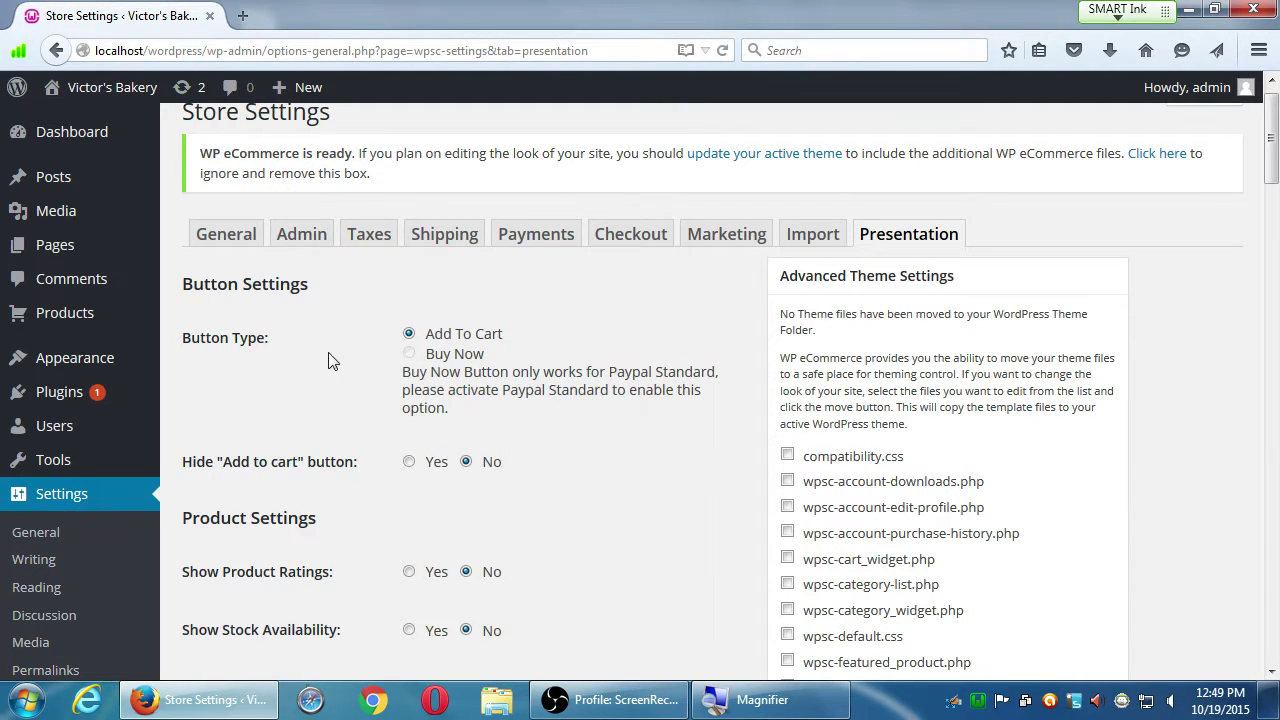
scroll(299, 386, "down", 1)
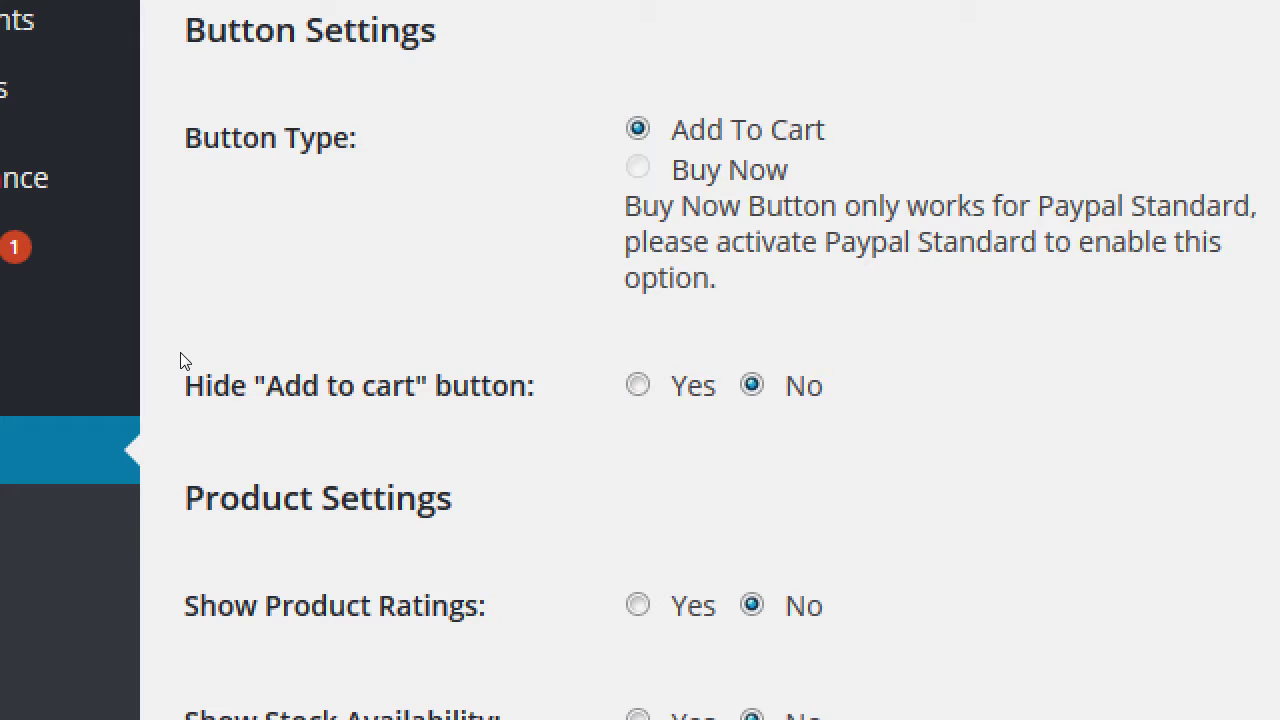
scroll(208, 338, "down", 4)
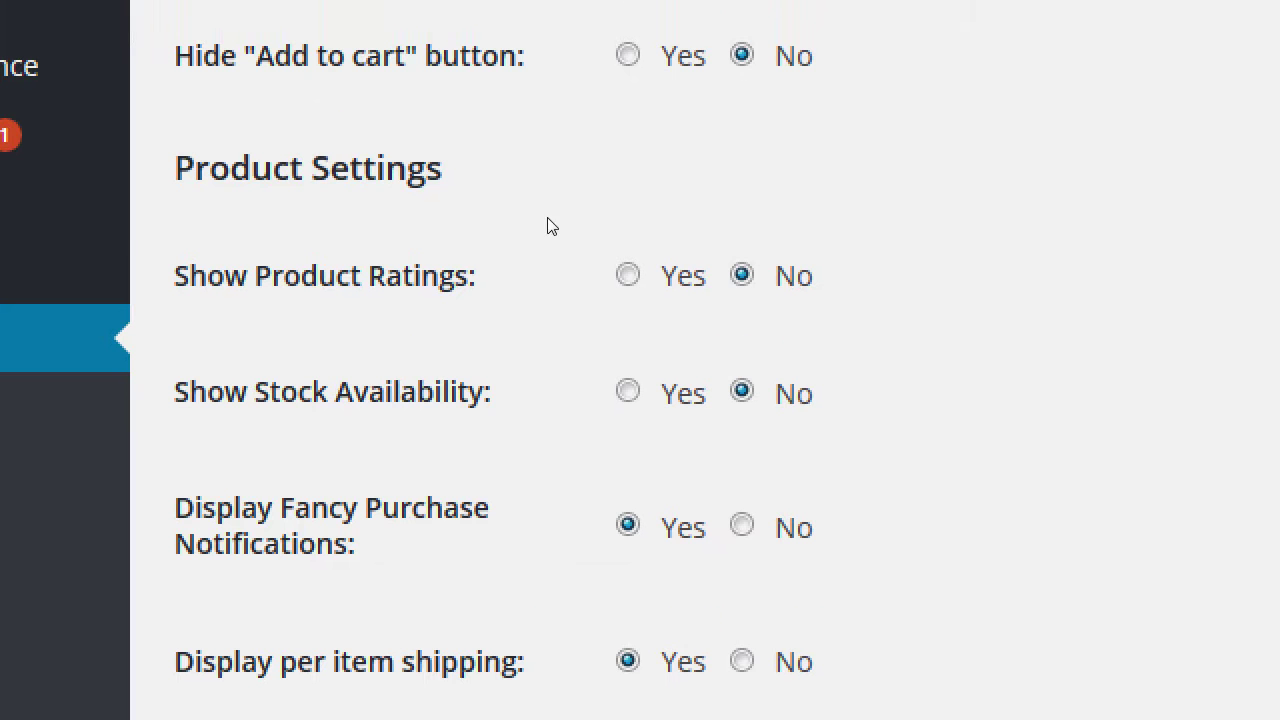
left_click(637, 233)
left_click(397, 393)
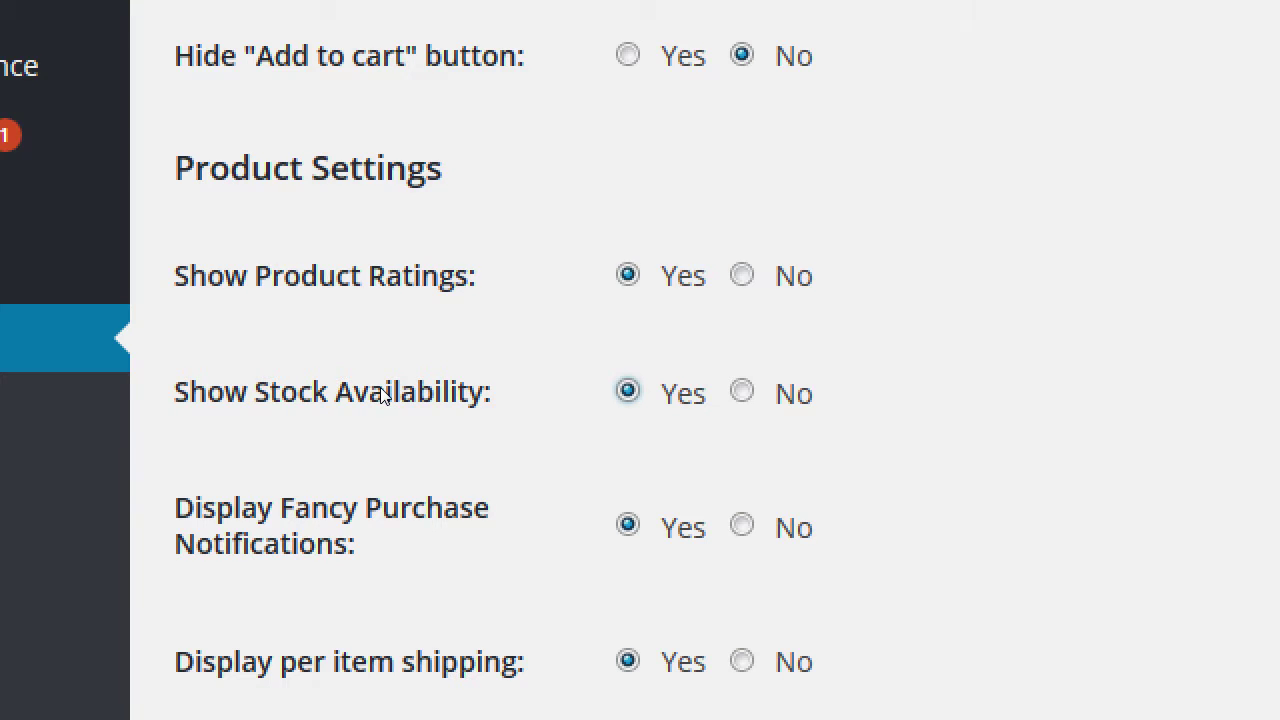
key("Right")
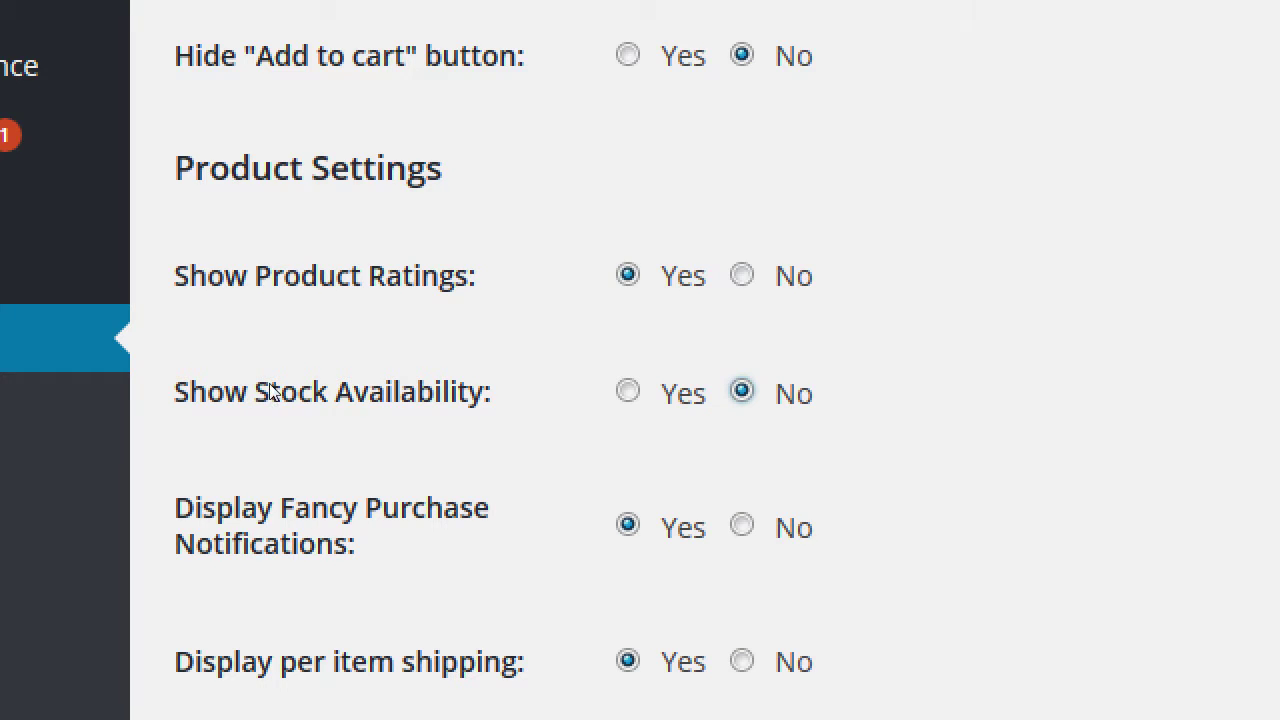
left_click(407, 400)
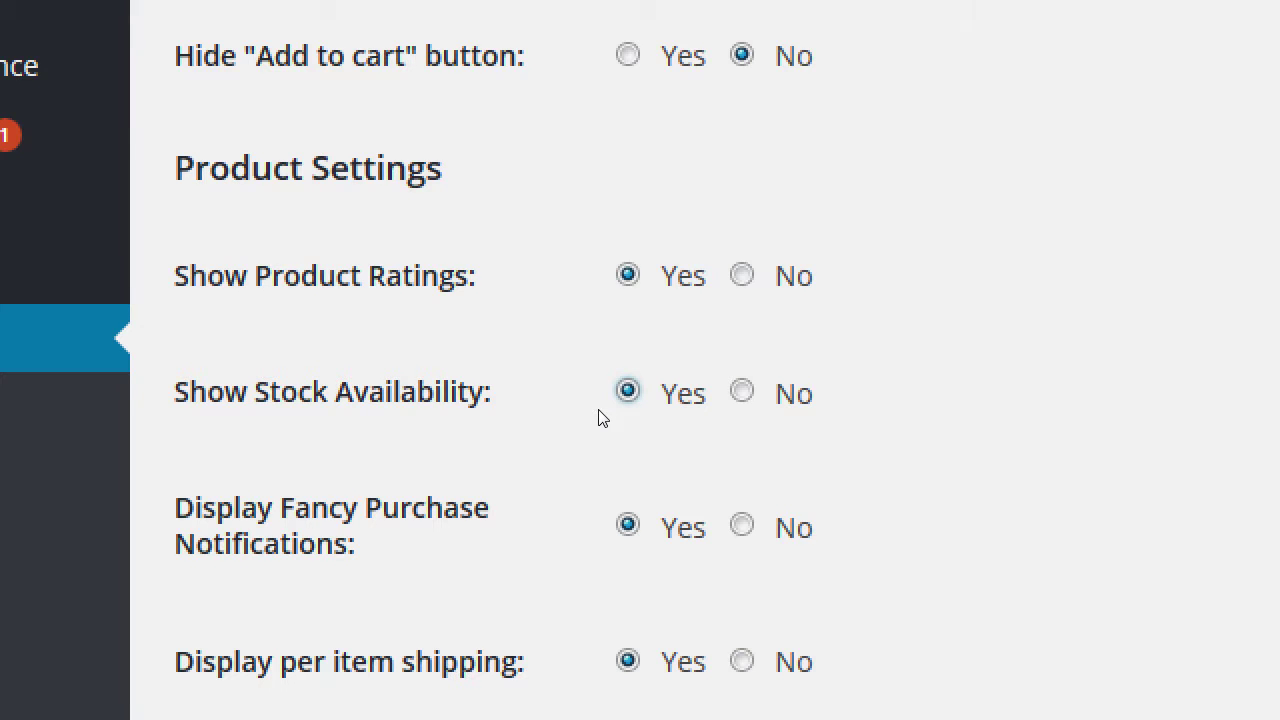
Step: Review the remaining Product Settings, from purchase notifications to the quantity field, and continue to the Product Page Settings
scroll(500, 429, "up", 2)
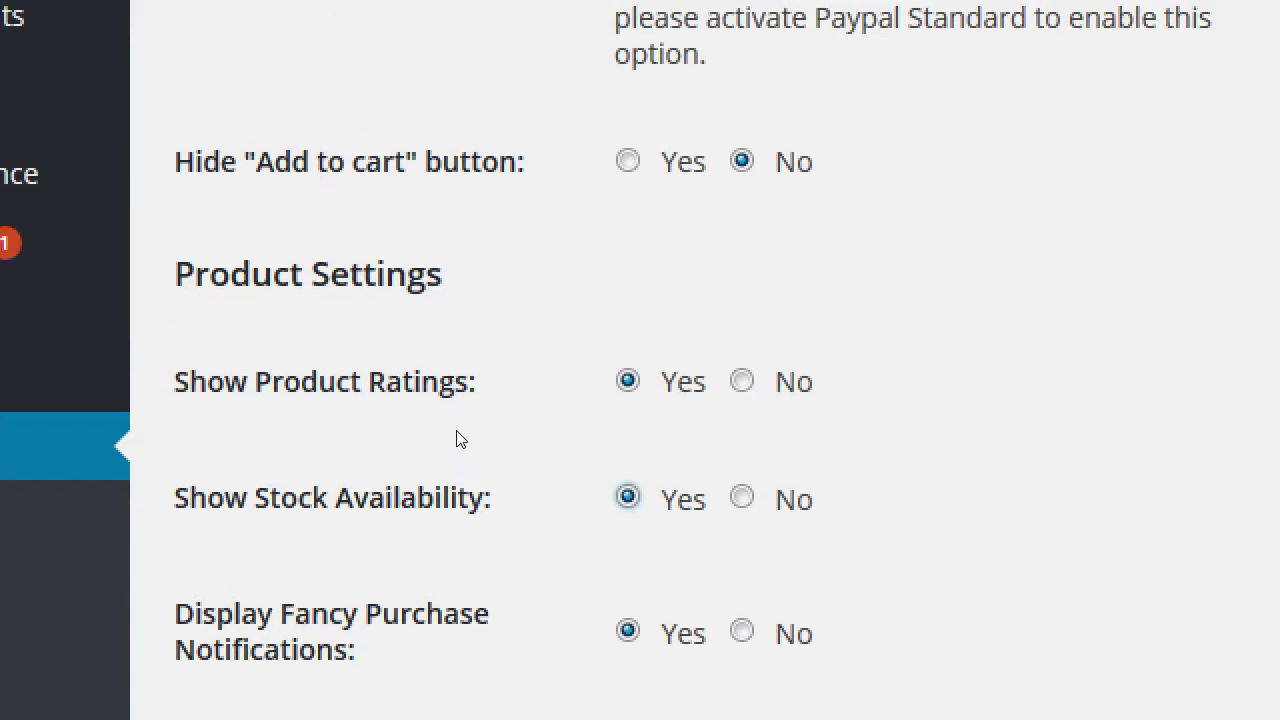
scroll(460, 440, "down", 5)
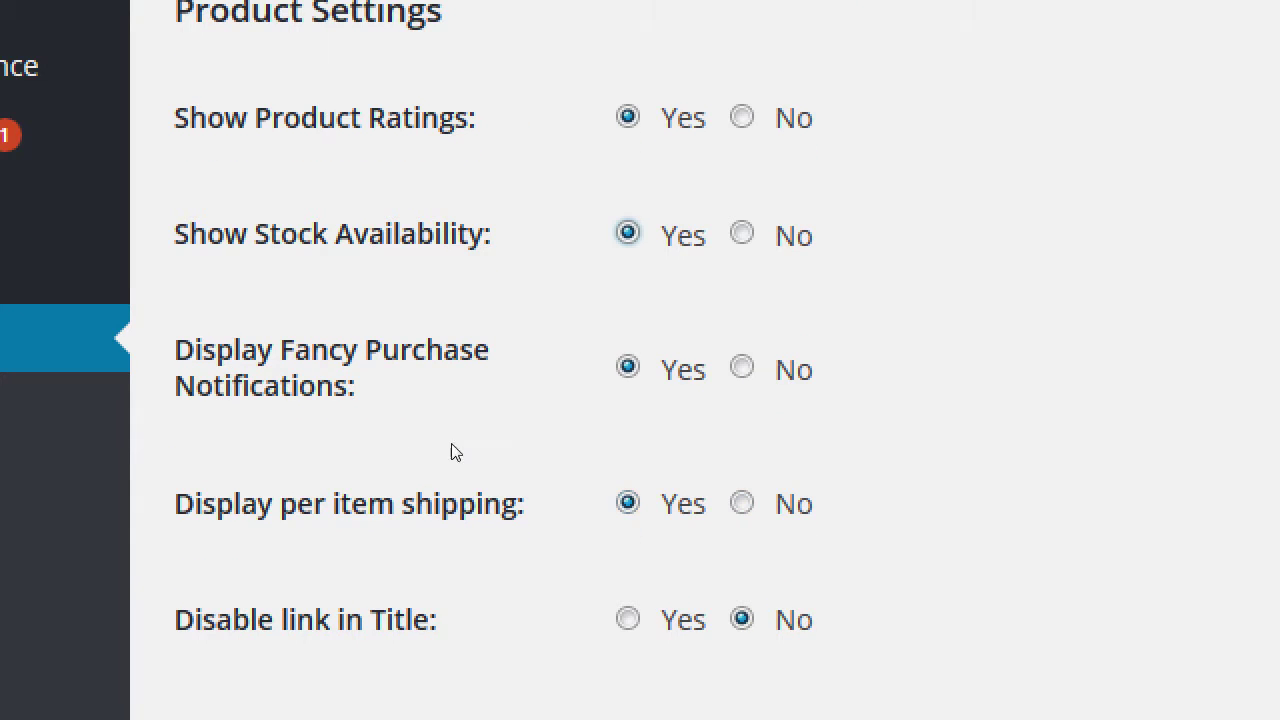
scroll(470, 448, "up", 1)
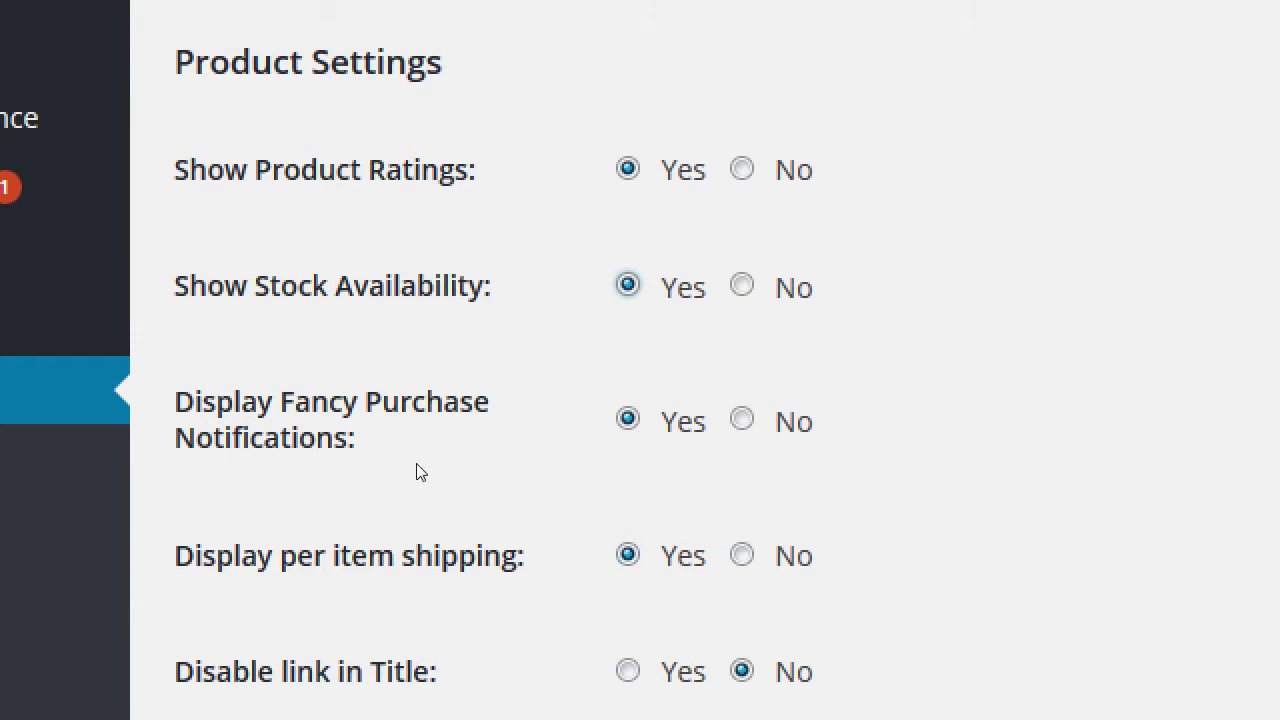
scroll(337, 470, "down", 5)
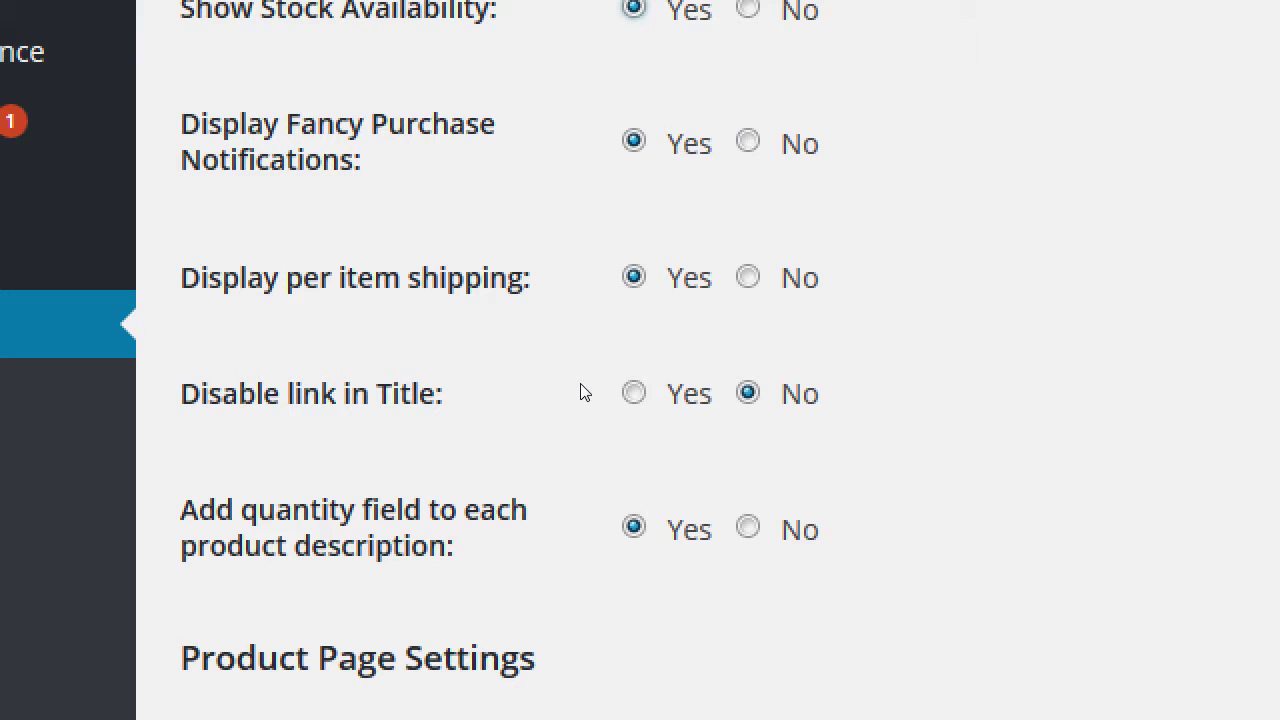
scroll(608, 417, "down", 2)
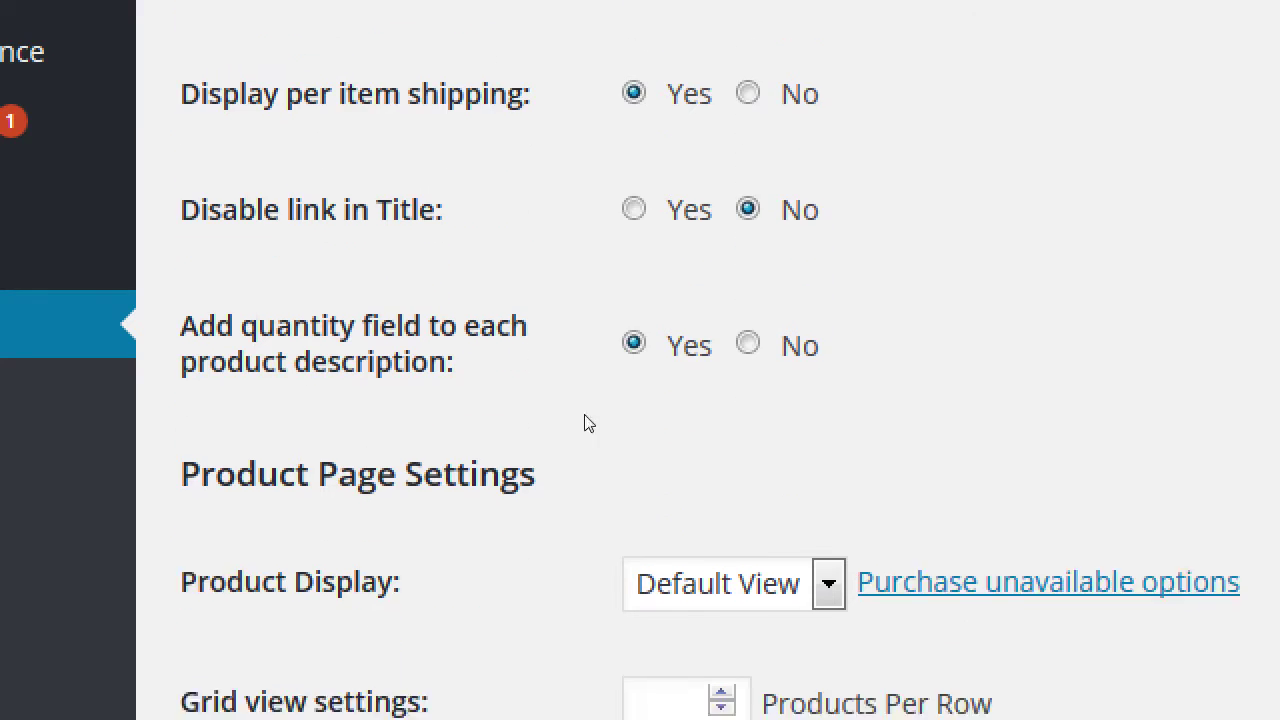
scroll(588, 424, "down", 1)
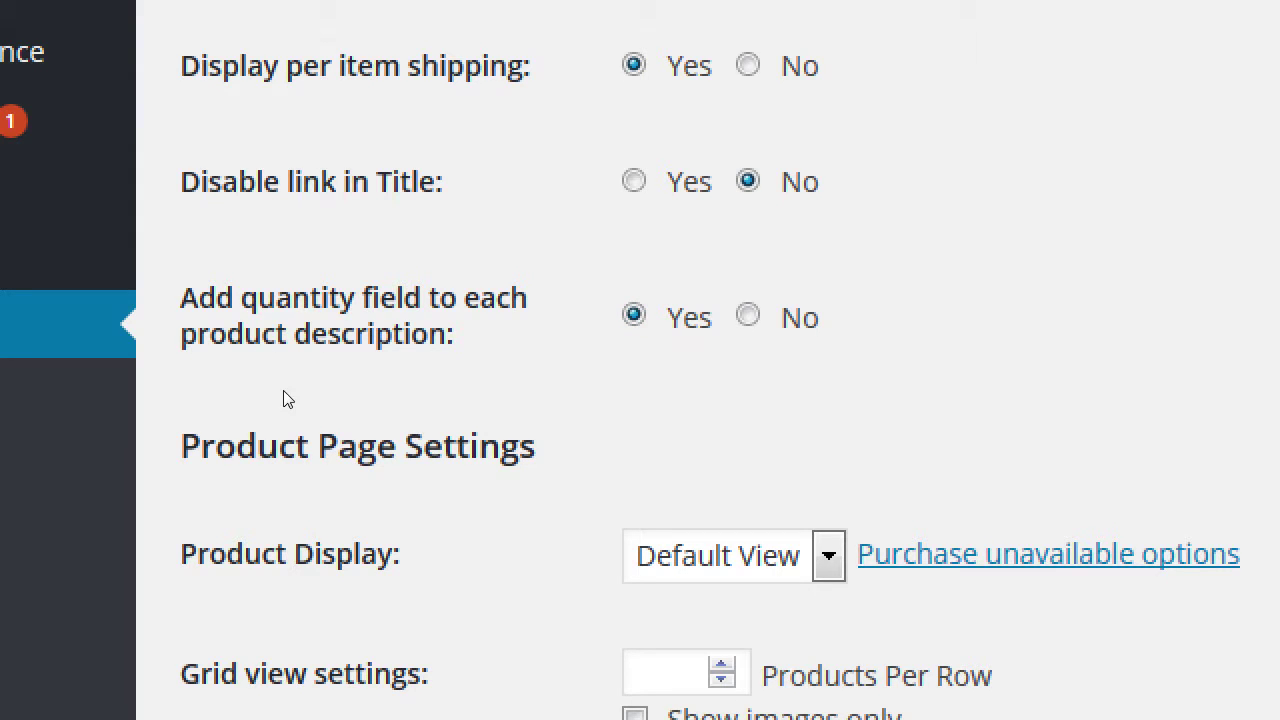
scroll(283, 391, "down", 2)
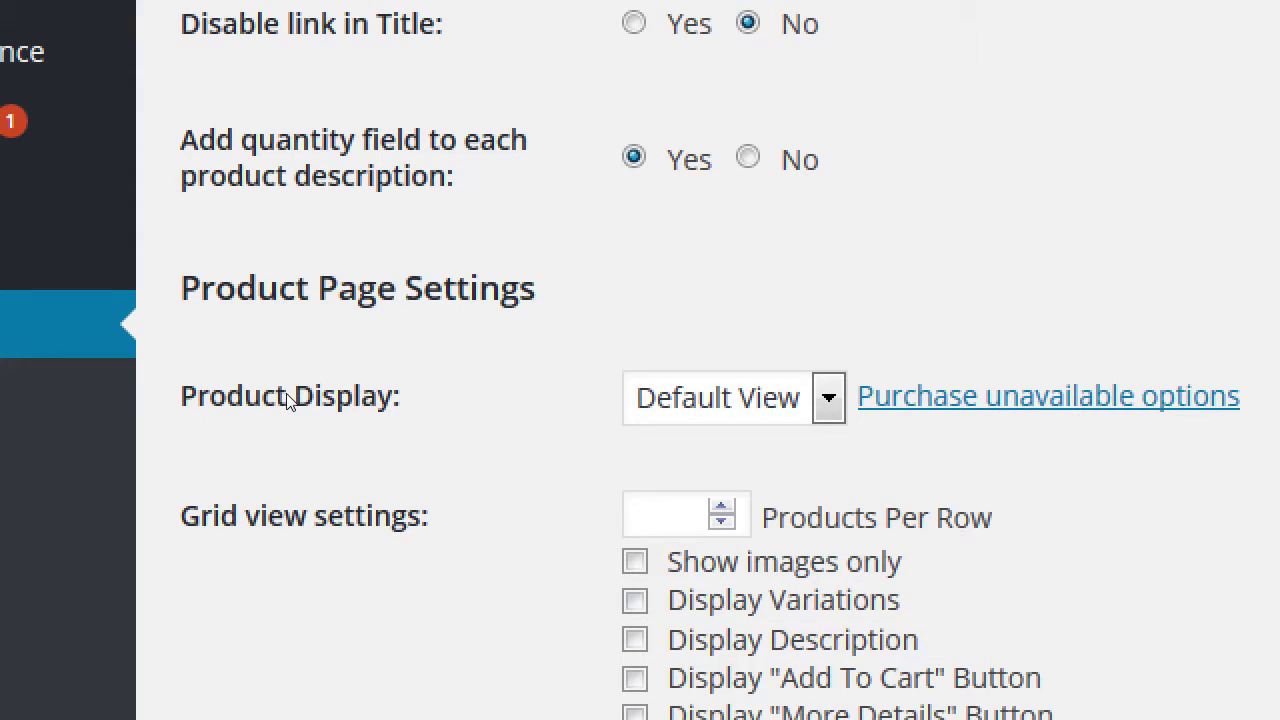
scroll(286, 400, "down", 2)
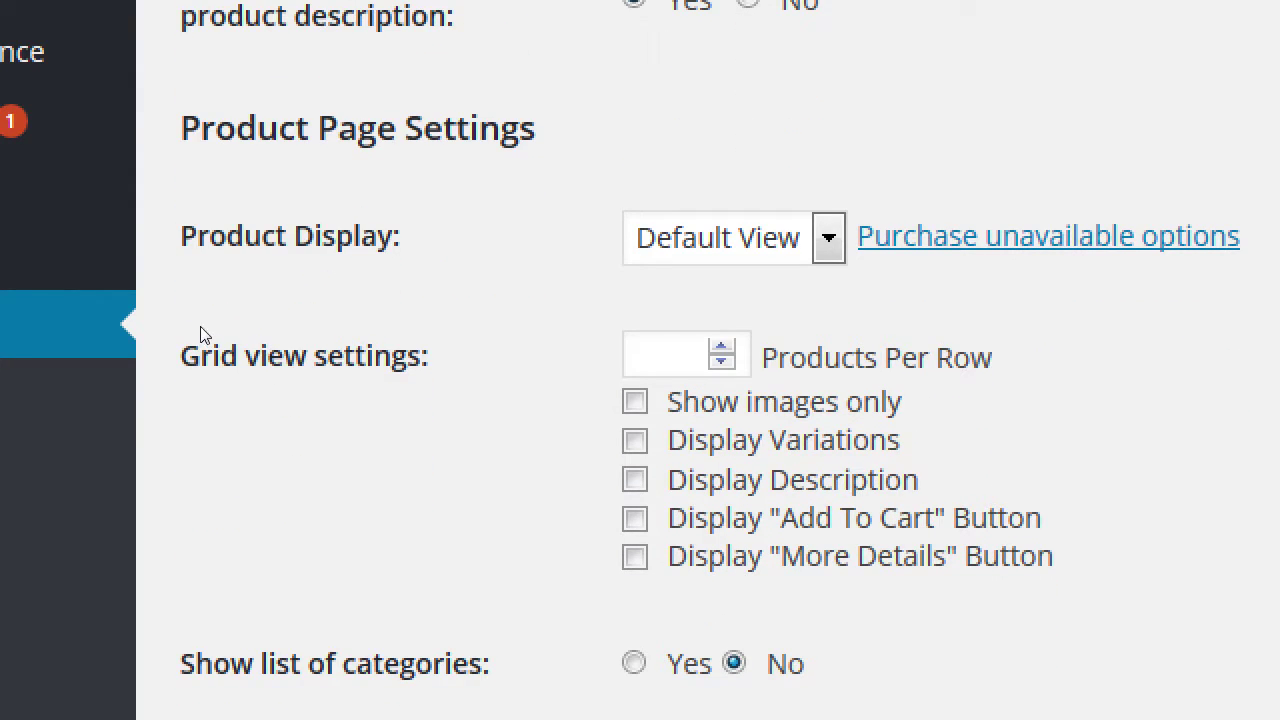
Step: Check which view options are offered for Product Display, keeping Default View
left_click_drag(206, 327, 286, 334)
left_click(279, 327)
key("alt+Down")
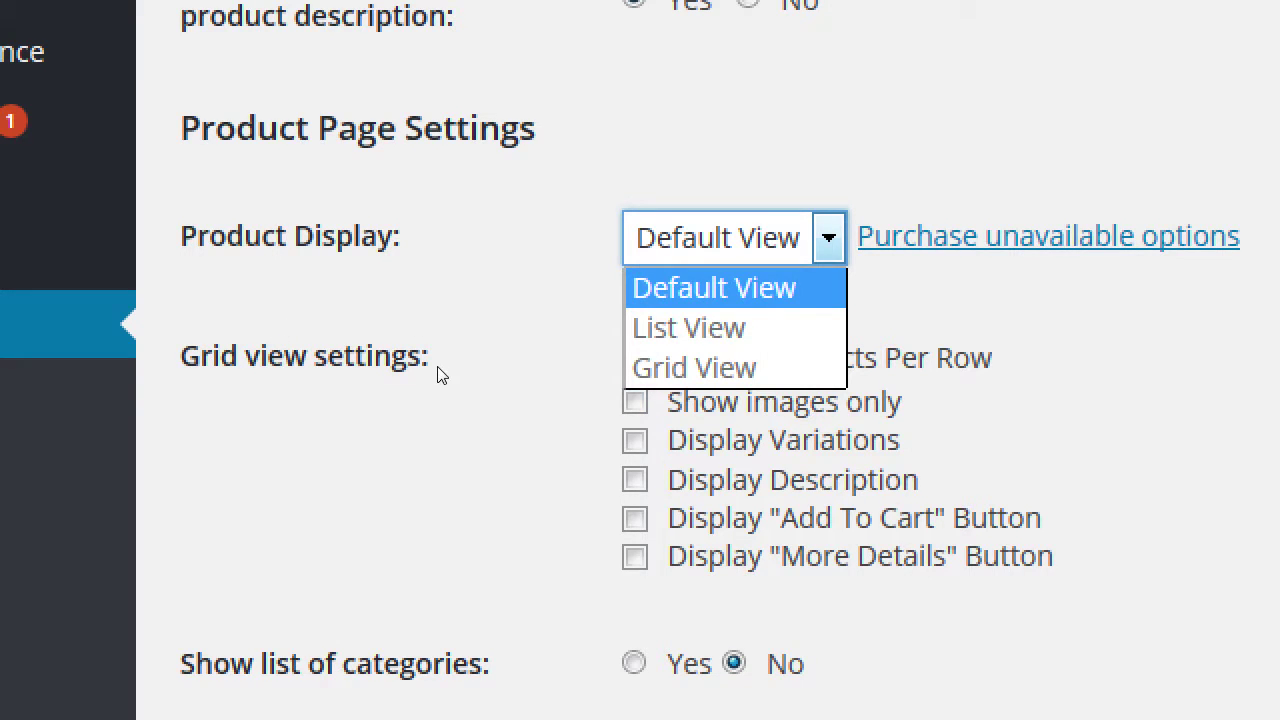
left_click(343, 334)
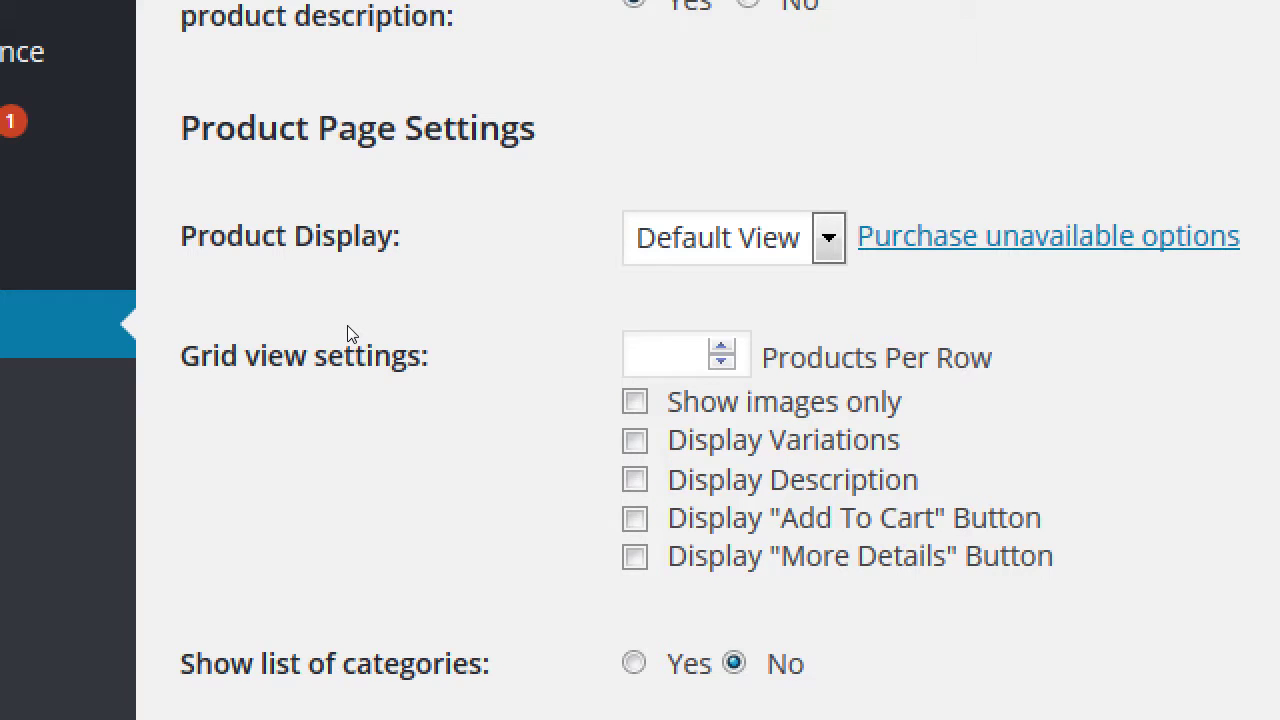
Step: Review the Show list of categories setting and the category choices for the products page, keeping Show All Products
scroll(300, 360, "down", 2)
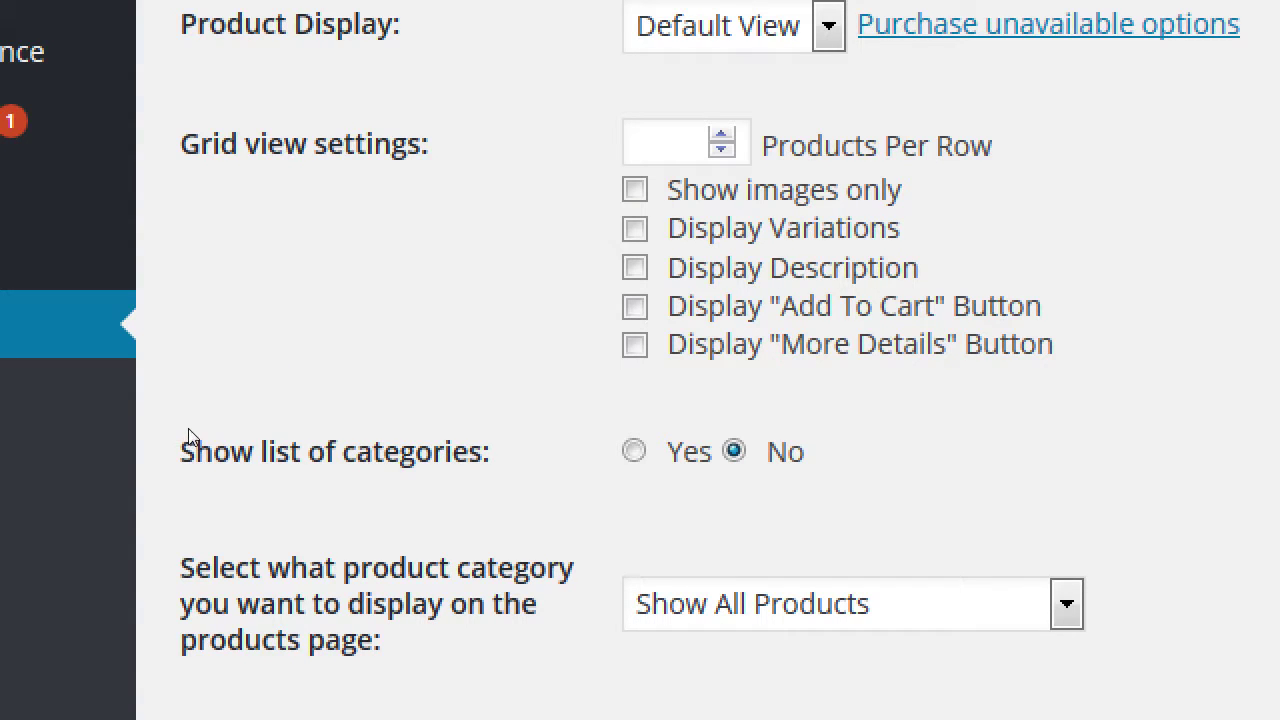
left_click_drag(190, 437, 384, 445)
left_click(288, 443)
scroll(281, 402, "down", 1)
scroll(281, 402, "down", 3)
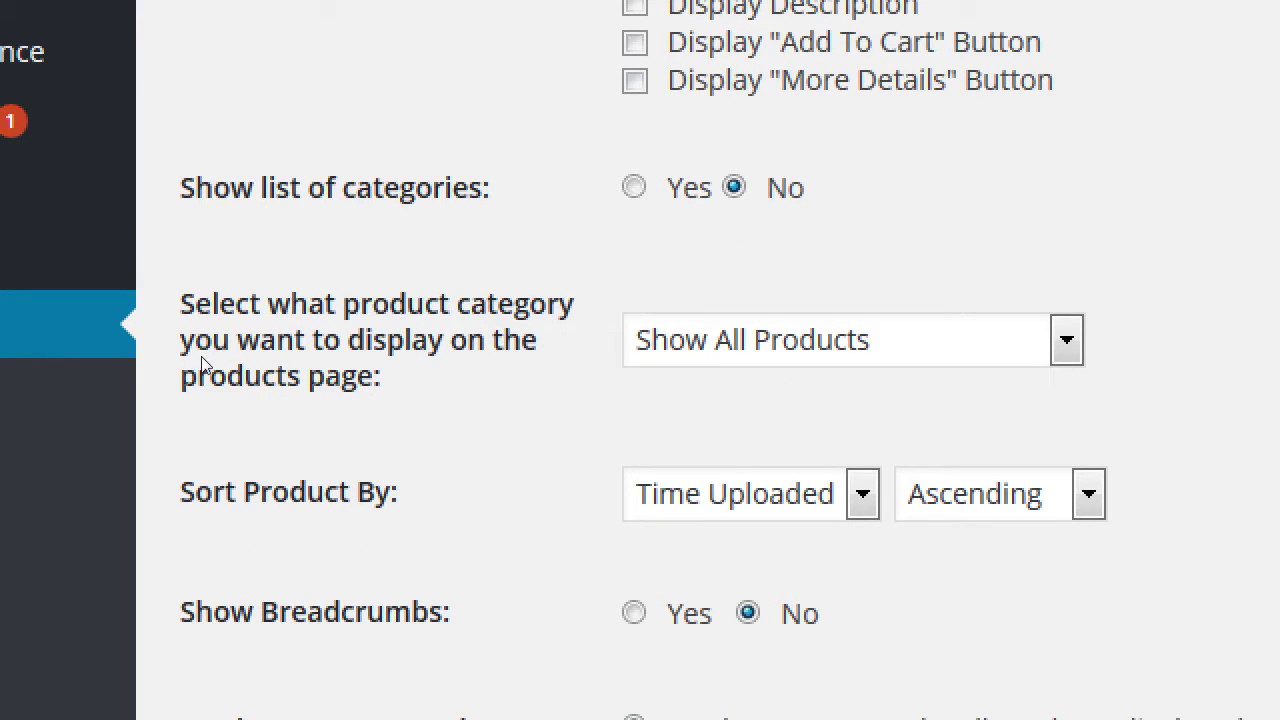
left_click_drag(206, 363, 279, 384)
left_click(334, 392)
key("alt+Down")
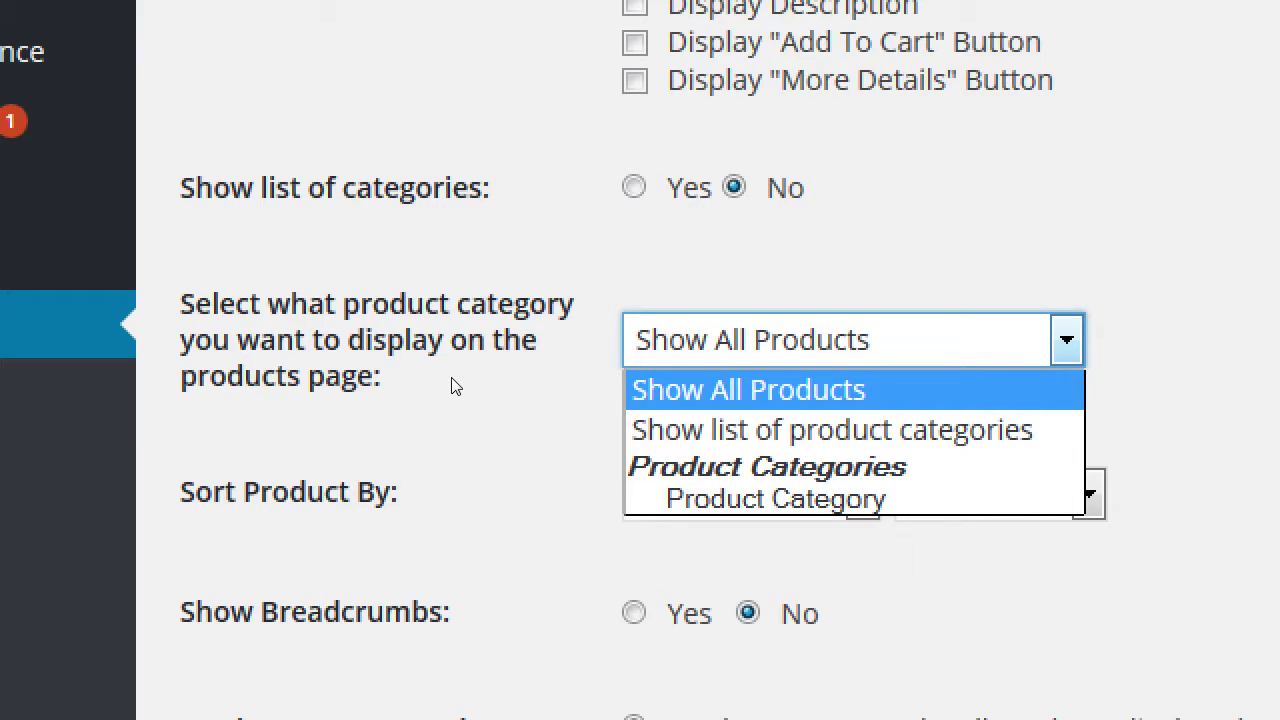
left_click(172, 428)
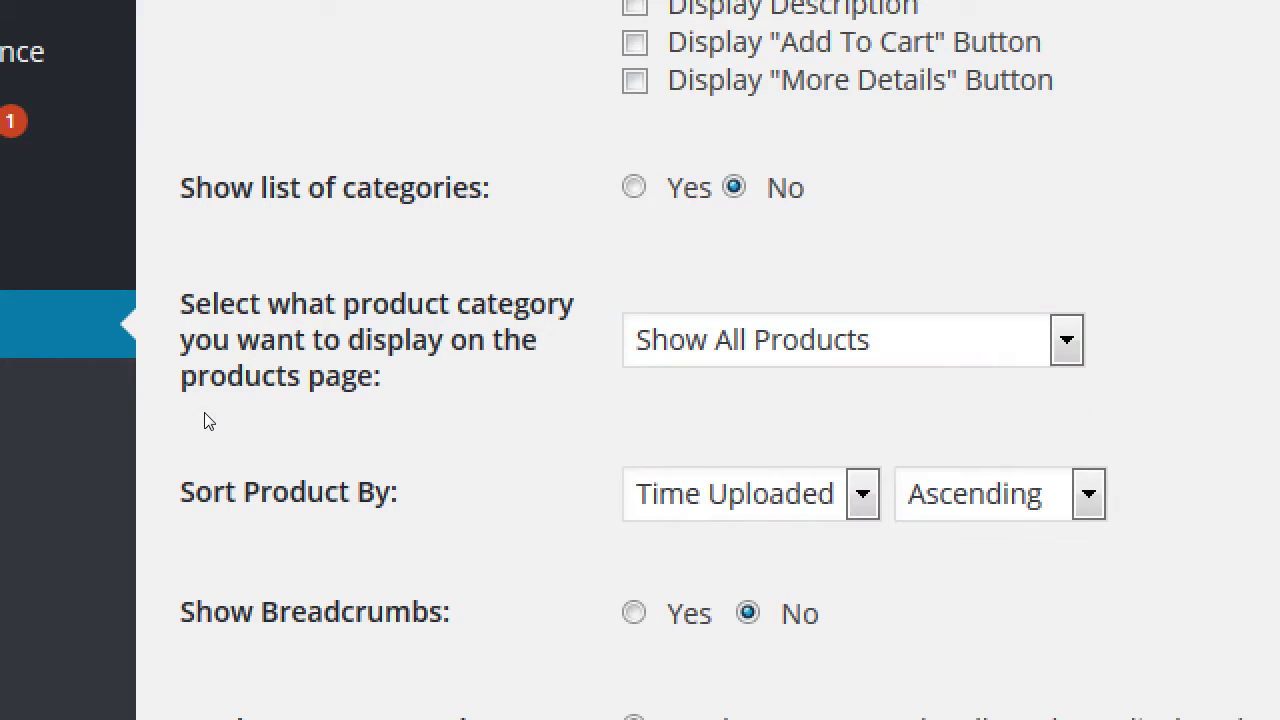
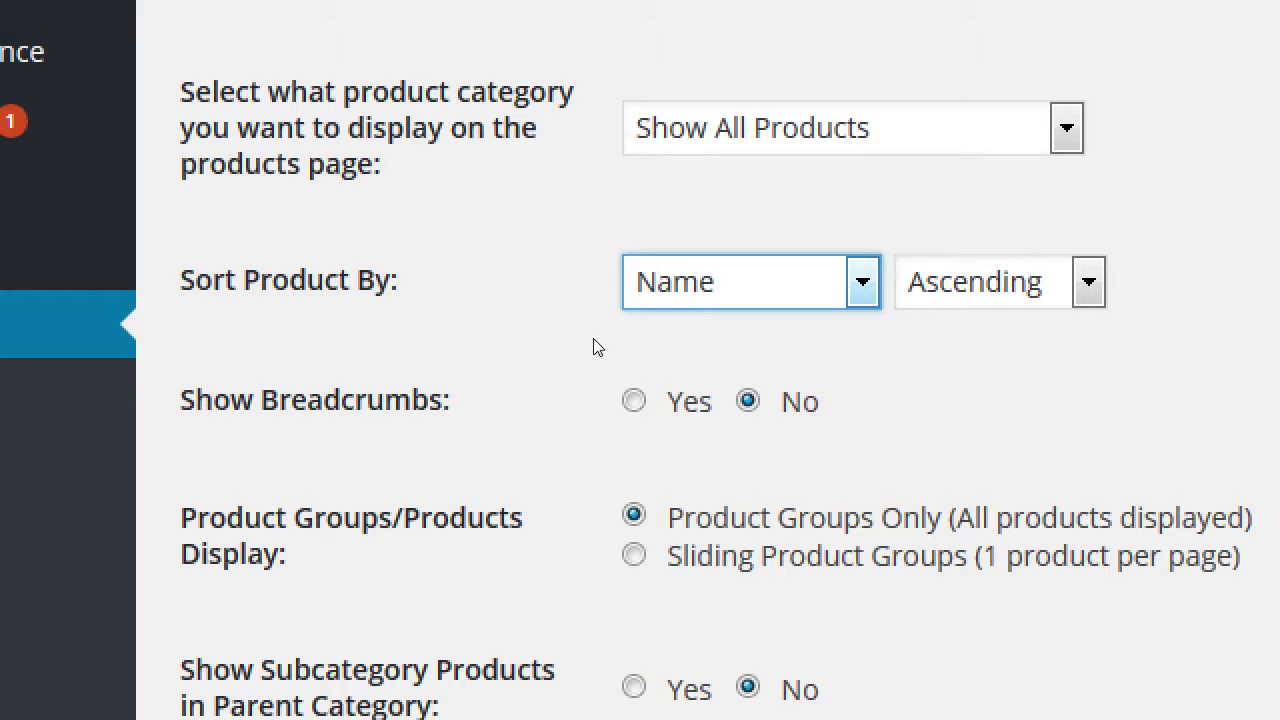
Step: Set the product sort direction to Descending
key("Tab")
key("alt+Down")
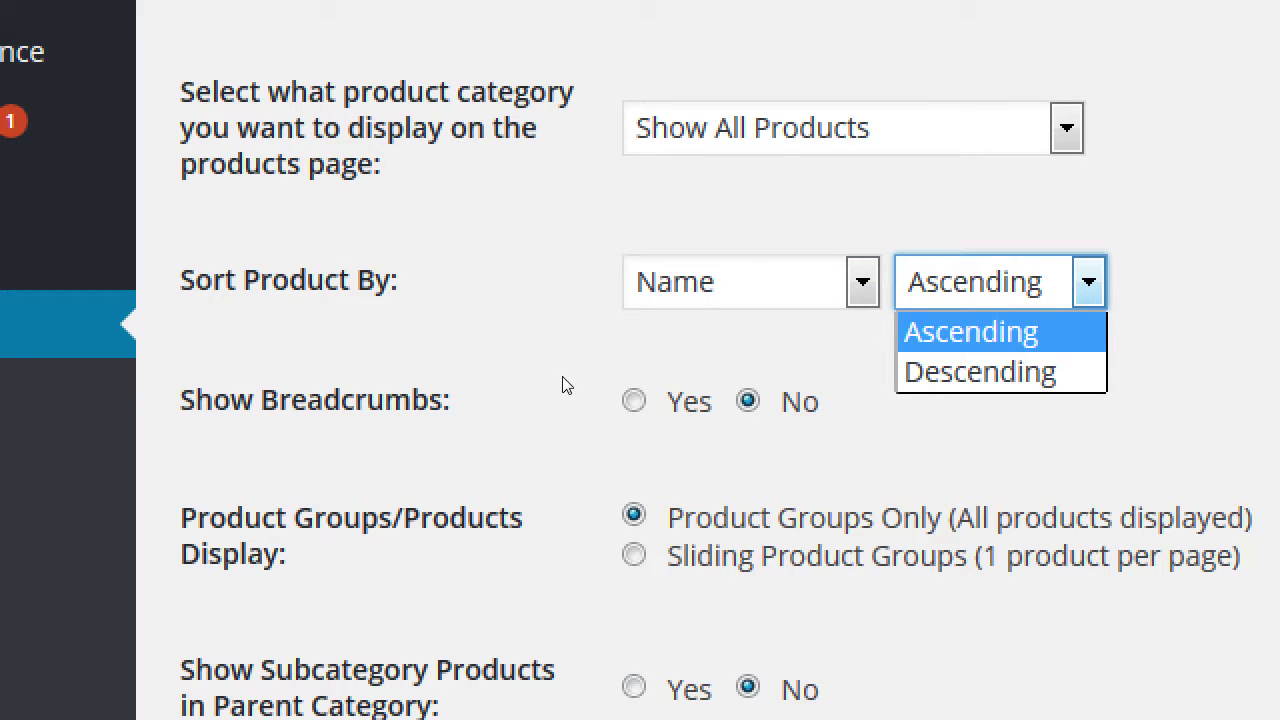
key("Down")
key("Return")
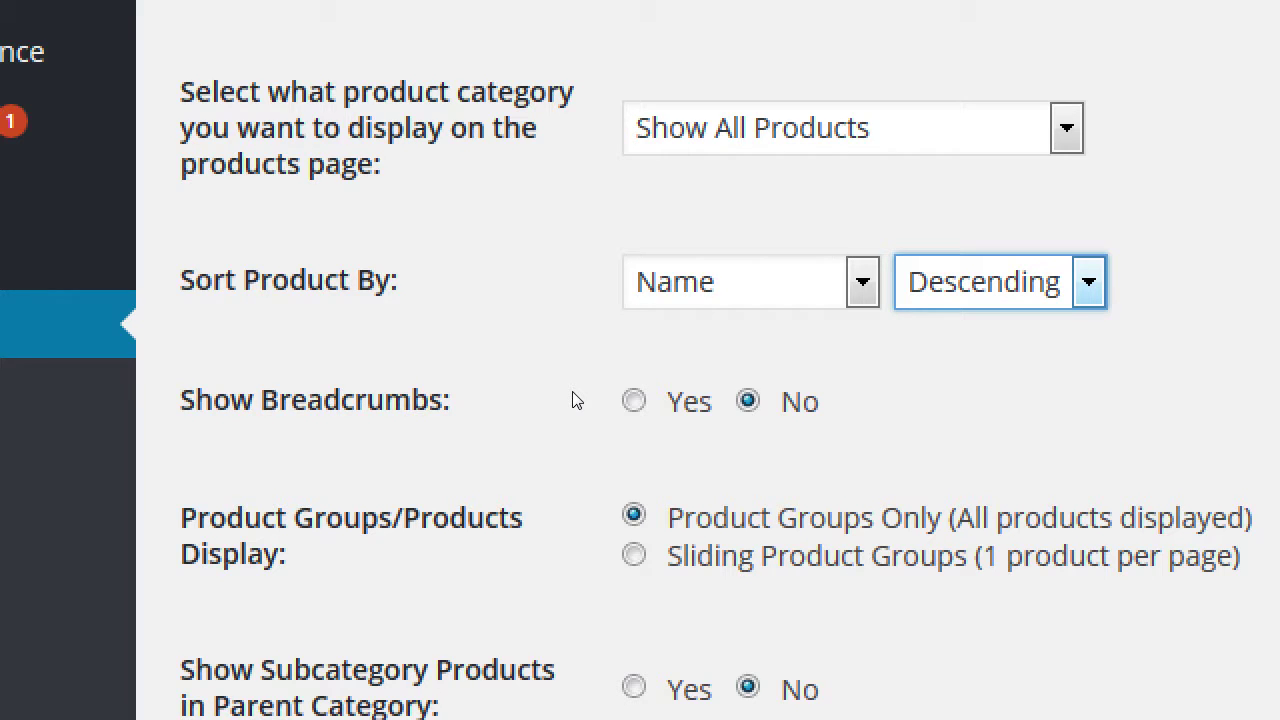
key("alt+Down")
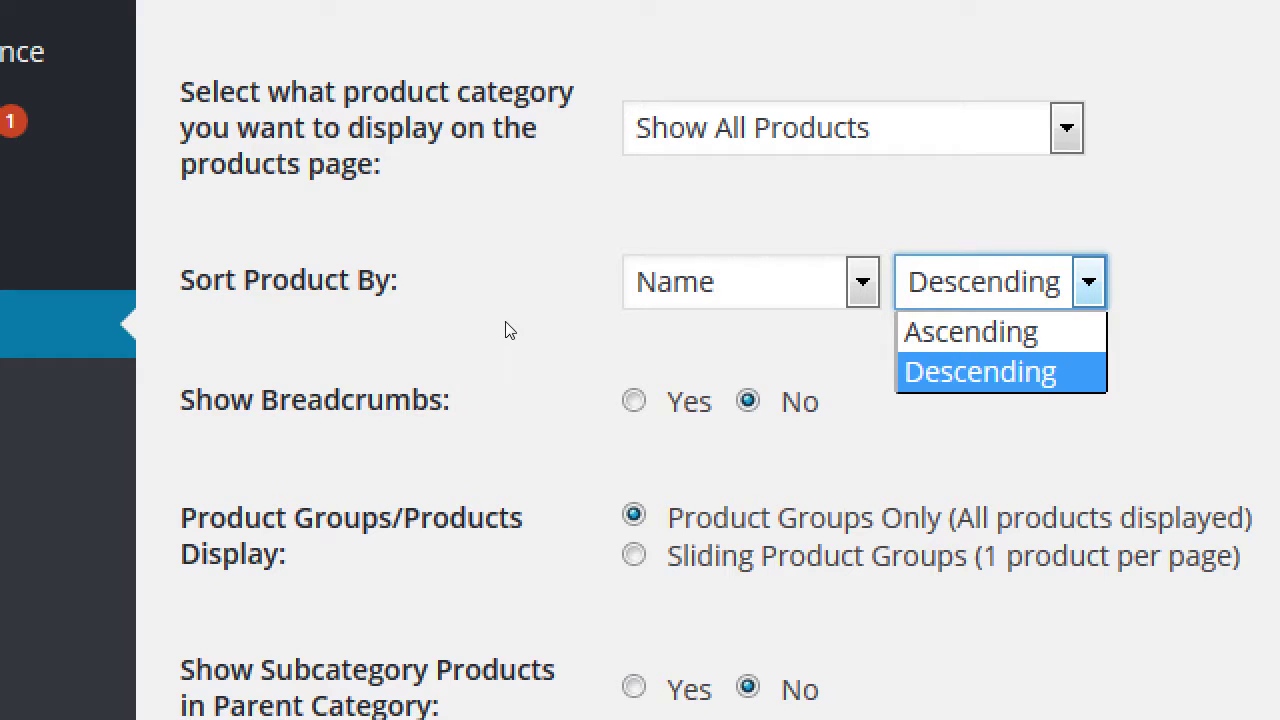
key("Return")
Step: Try sorting the products by Price
key("shift+Tab")
key("alt+Down")
key("Down")
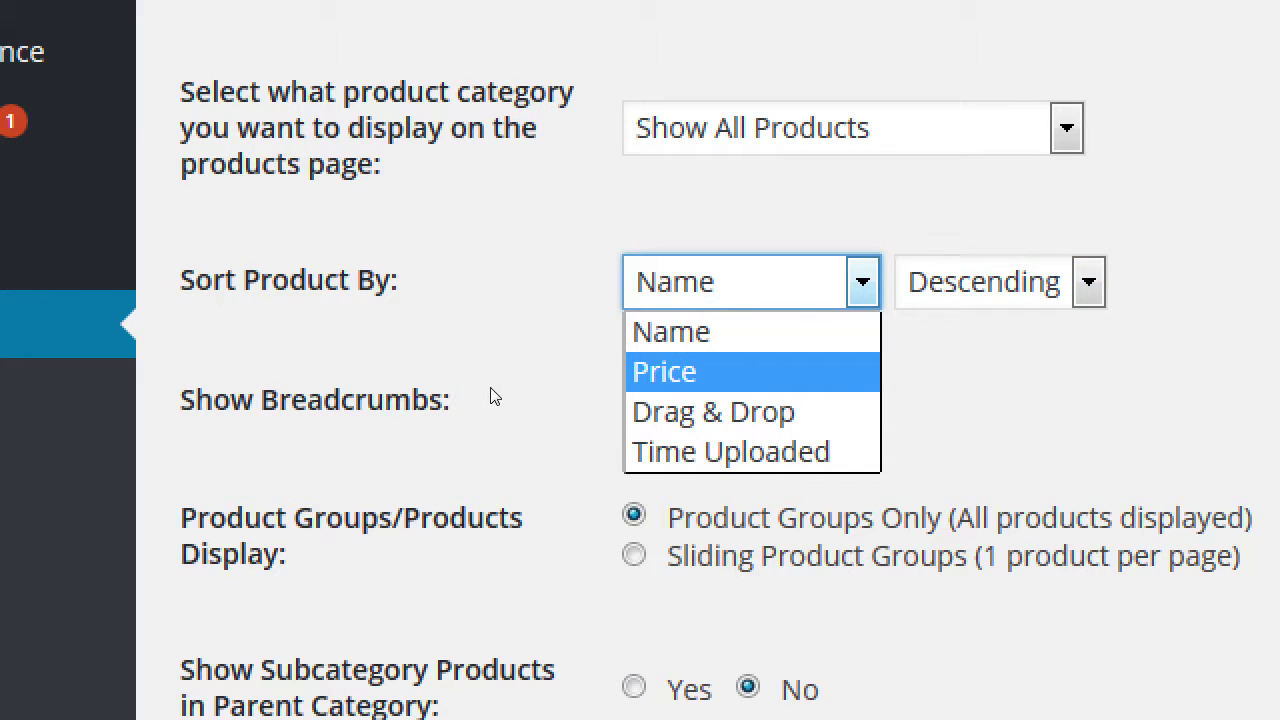
key("Return")
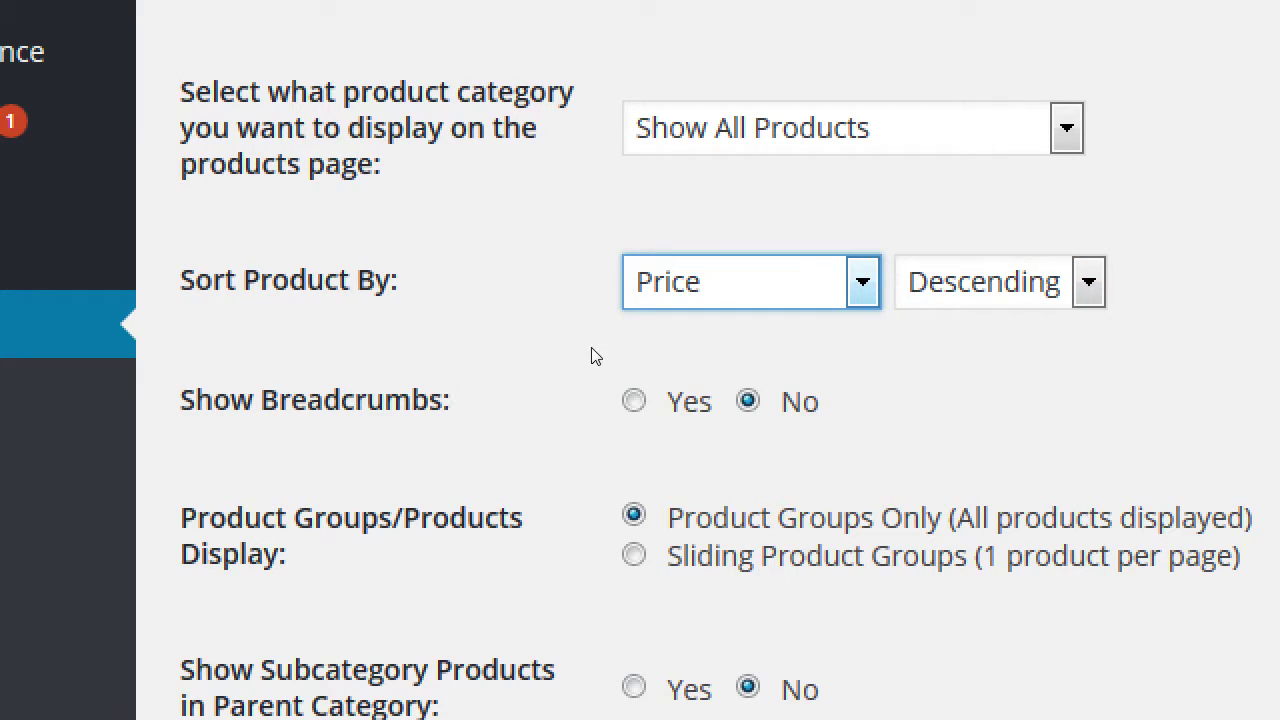
Step: Try the Ascending direction for the price sort and return it to Descending
key("Tab")
key("alt+Down")
key("Up")
key("Return")
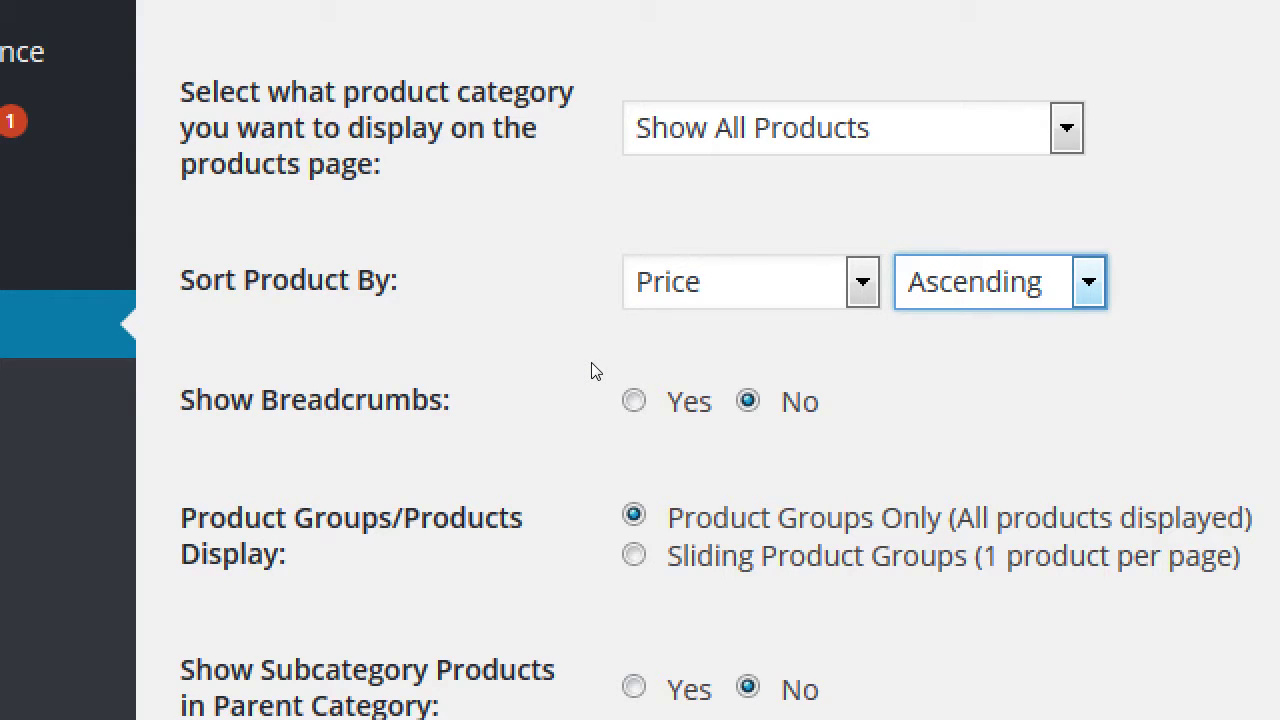
key("alt+Down")
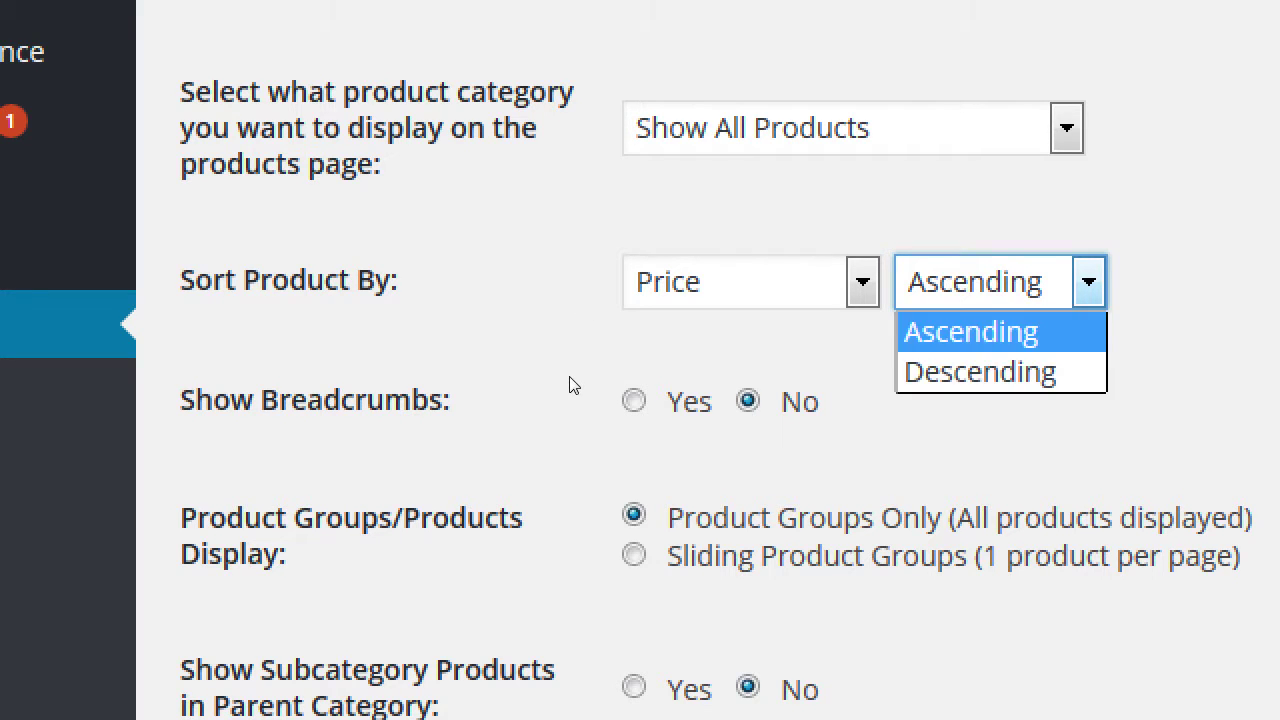
key("Down")
key("Return")
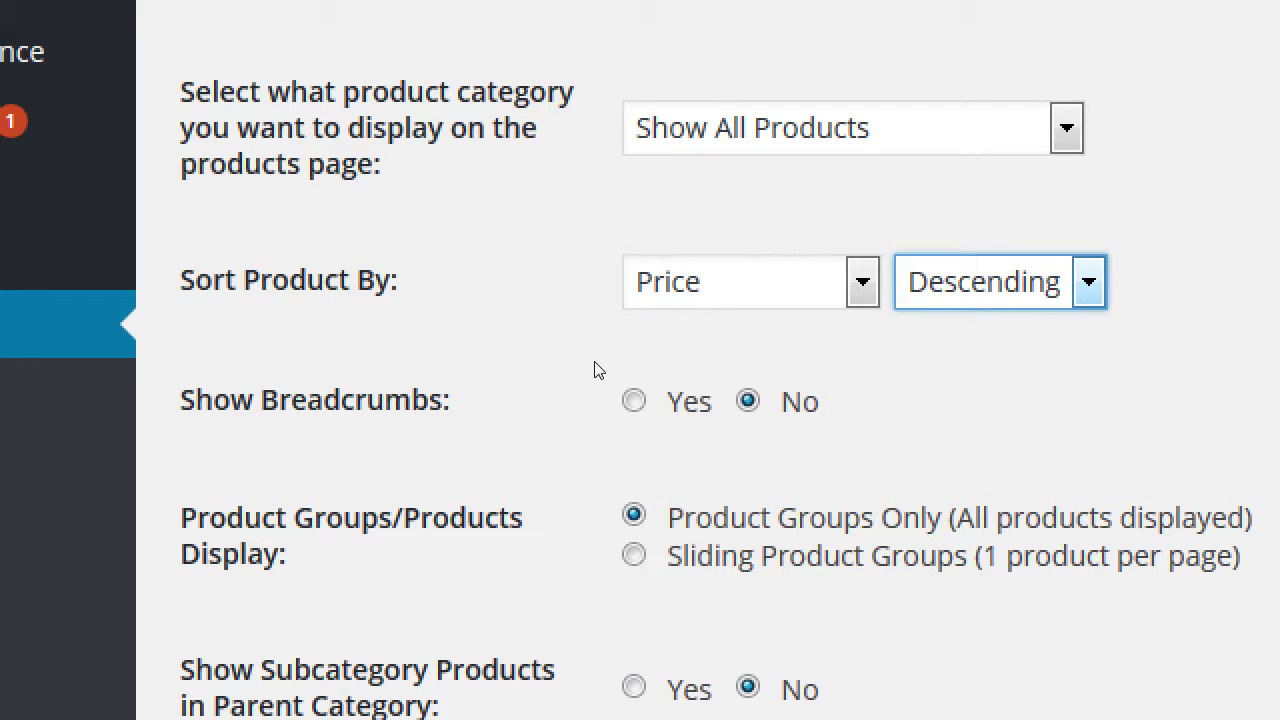
Step: Try Drag & Drop as the product sort criterion and return it to Name
key("shift+Tab")
key("alt+Down")
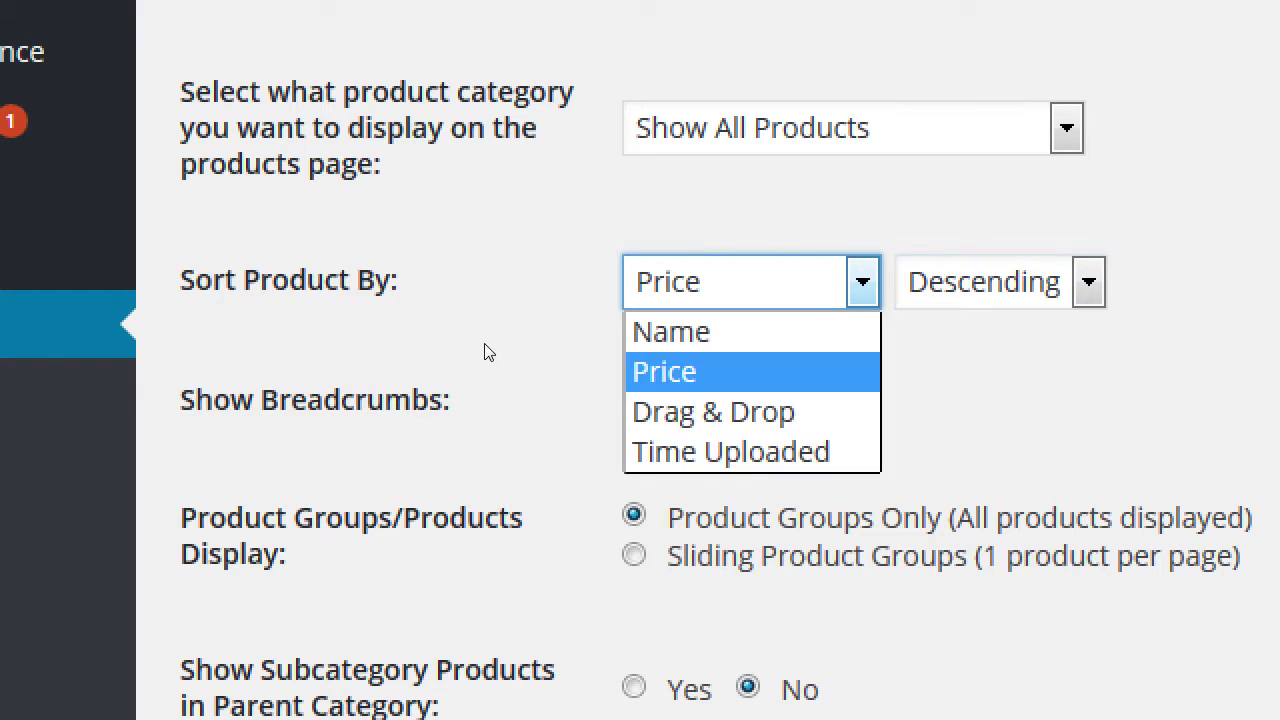
key("Down")
key("Return")
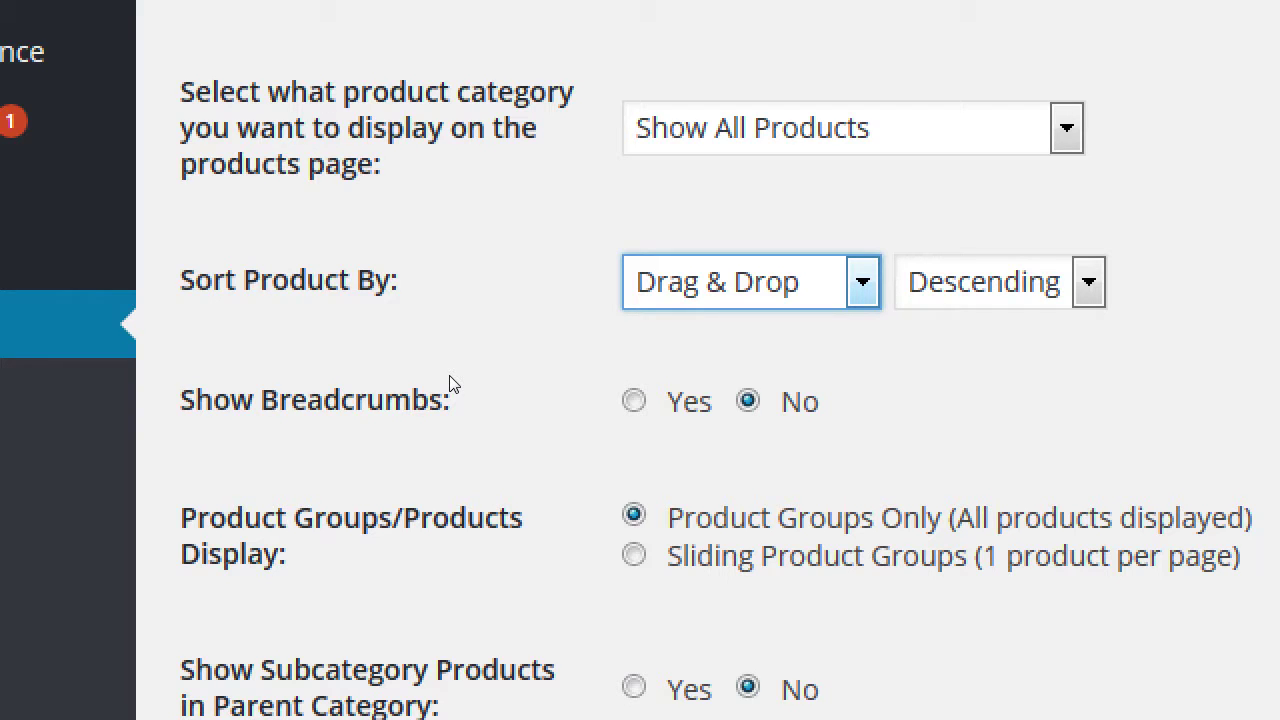
key("alt+Down")
key("Up")
key("Up")
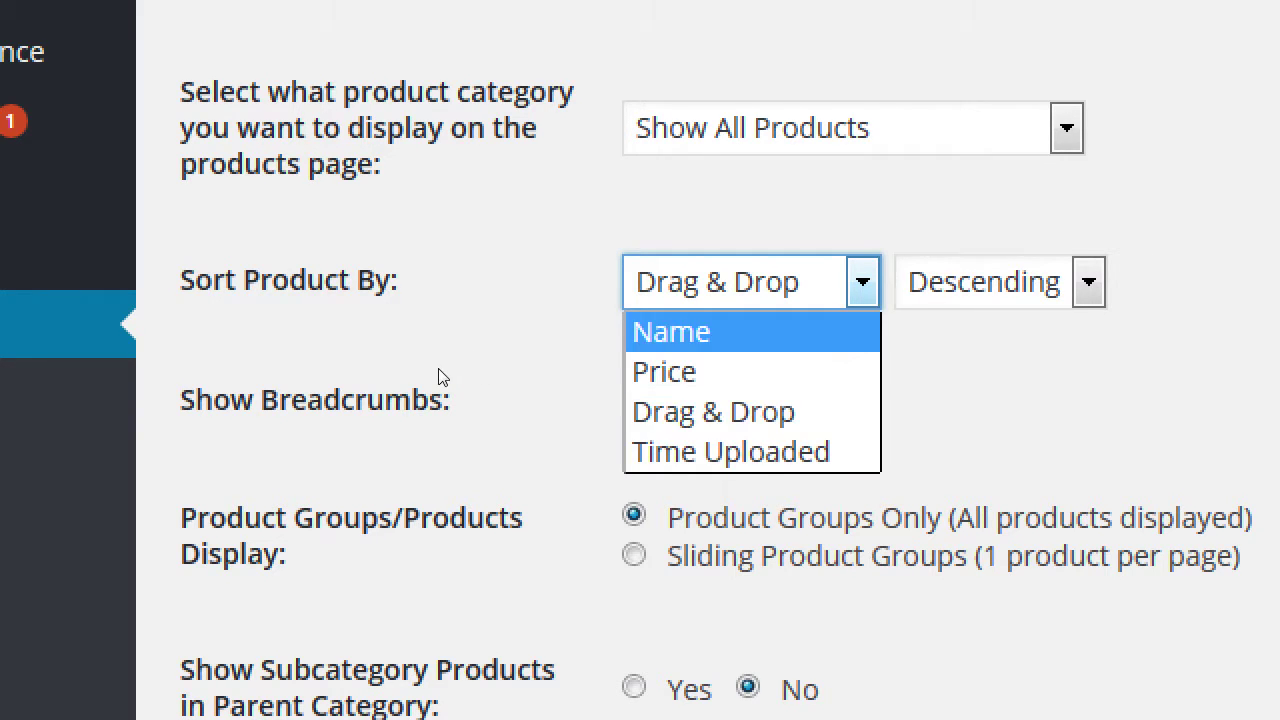
key("Return")
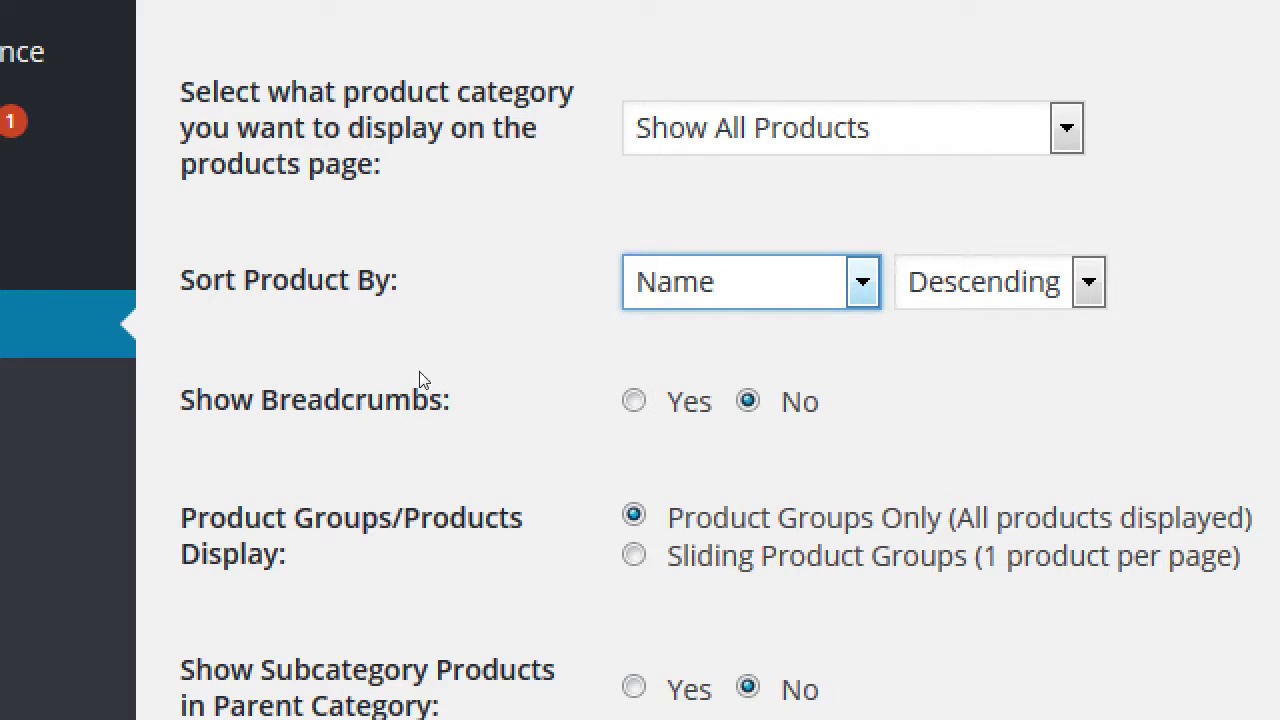
Step: Set the product sort direction to Ascending and enable Show Breadcrumbs
left_click(565, 338)
key("Tab")
key("alt+Down")
key("Up")
key("Return")
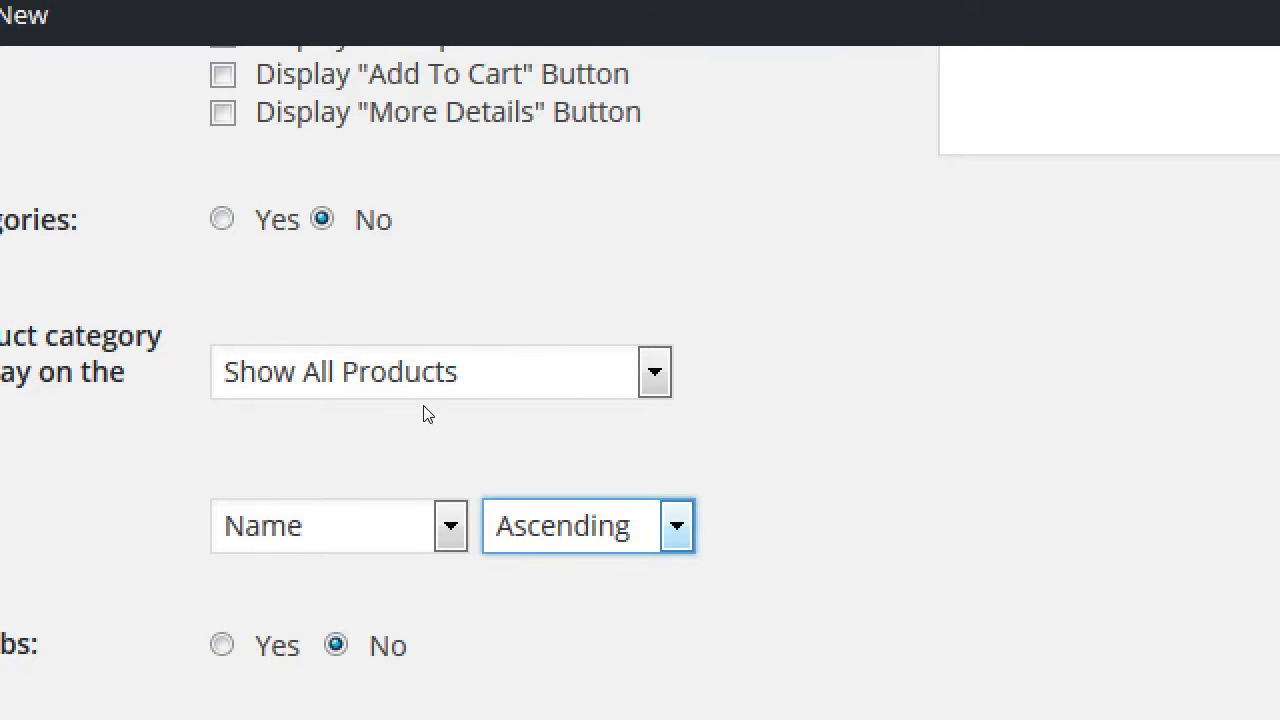
key("Tab")
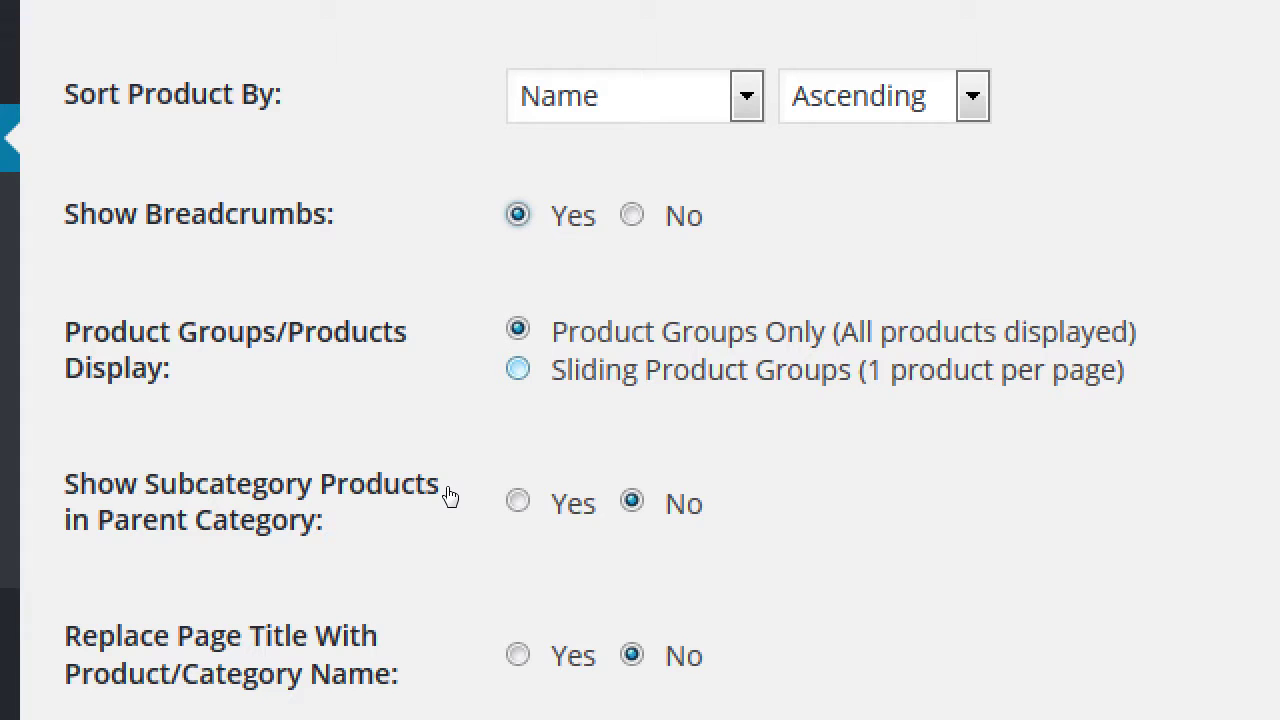
Step: Review the product groups display, subcategory products and Replace Page Title With Product/Category Name settings
scroll(457, 491, "down", 1)
scroll(463, 489, "up", 1)
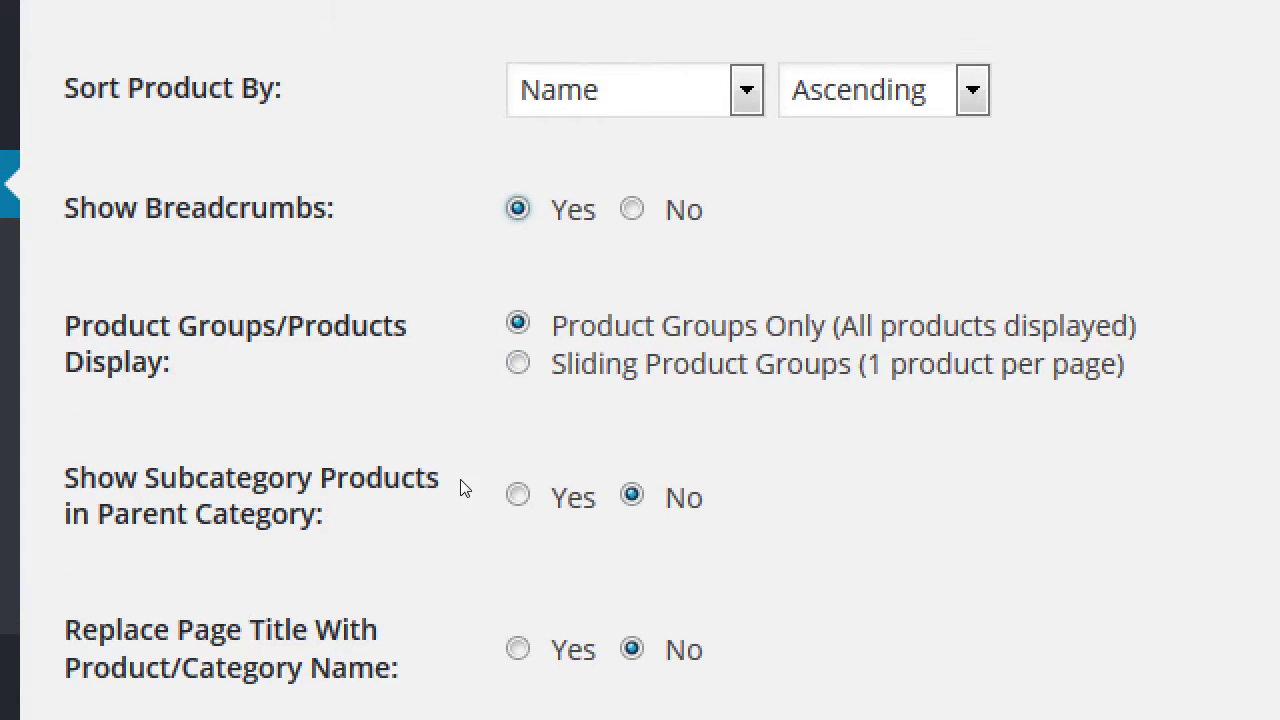
scroll(463, 489, "down", 1)
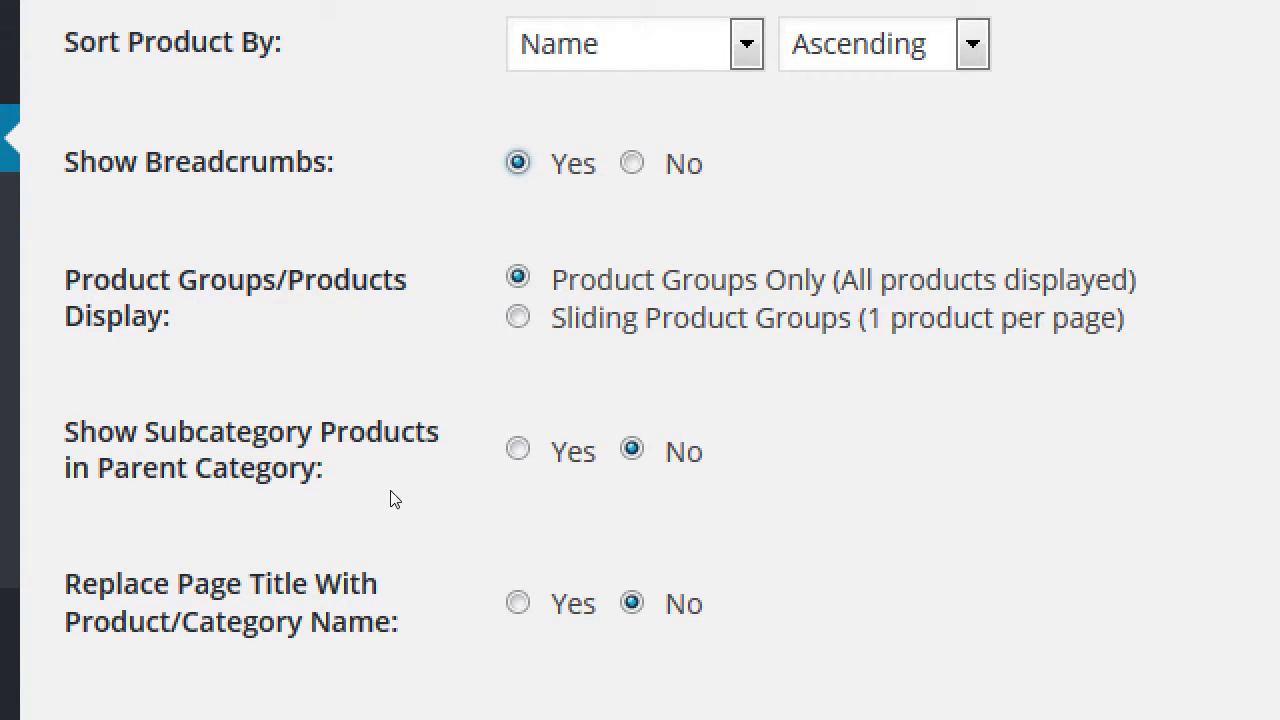
scroll(297, 517, "down", 3)
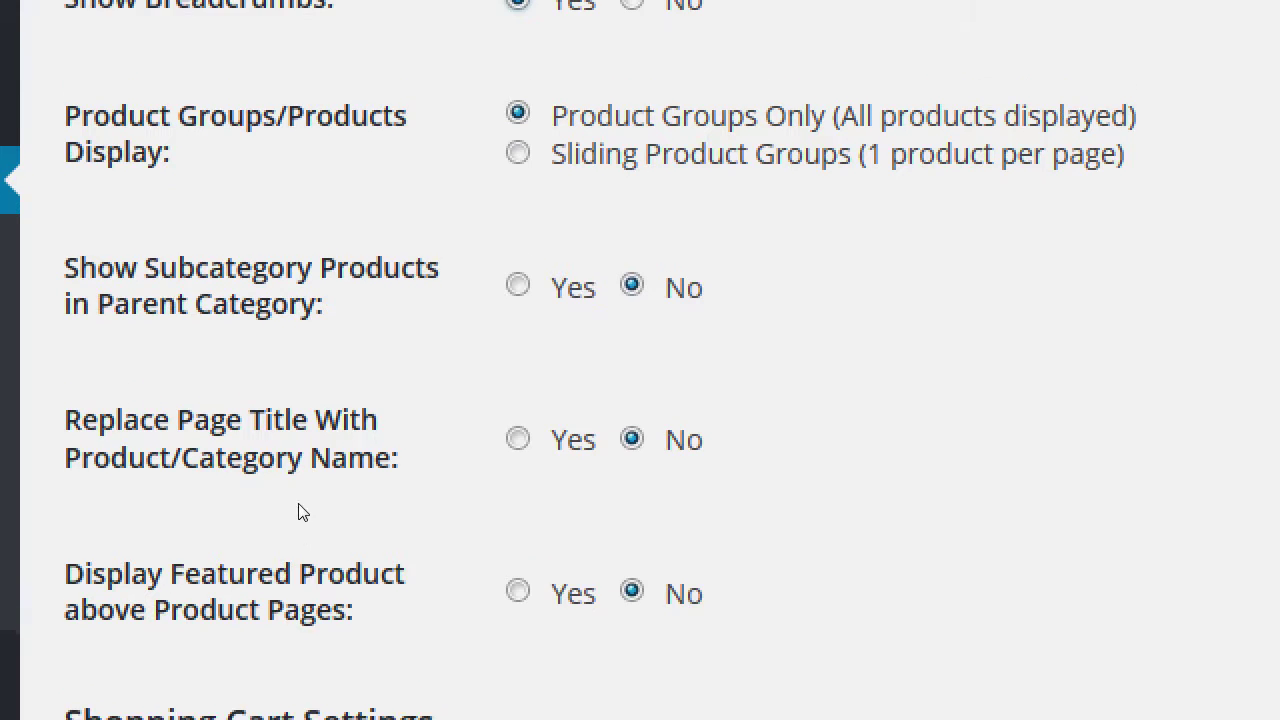
left_click_drag(255, 440, 241, 451)
left_click(243, 457)
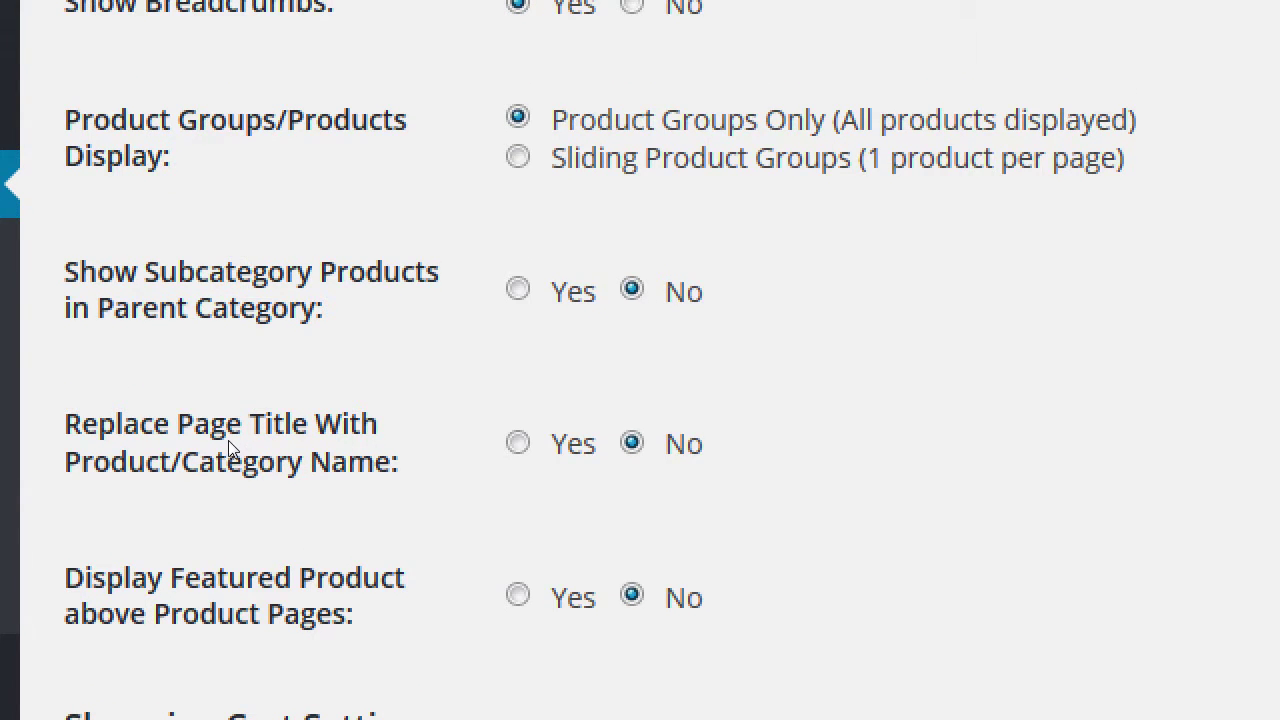
key("shift+Tab")
left_click_drag(226, 440, 274, 457)
left_click(284, 452)
scroll(380, 480, "down", 1)
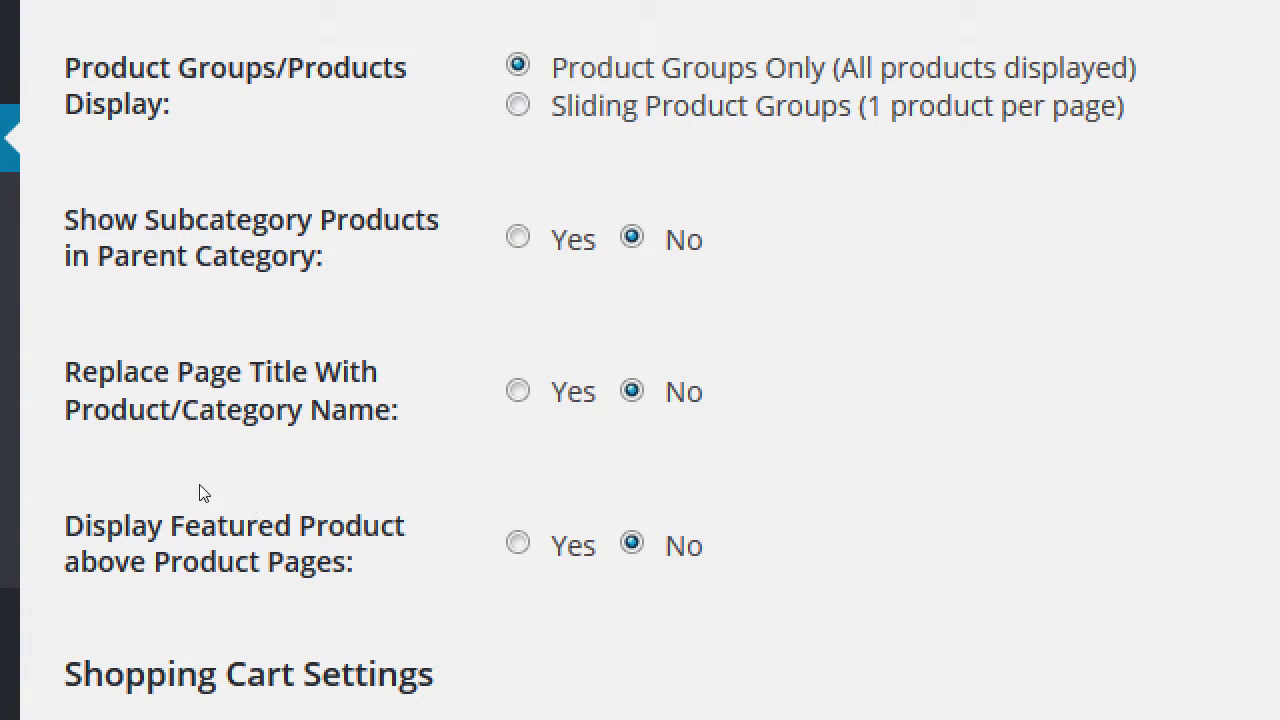
left_click_drag(189, 491, 354, 503)
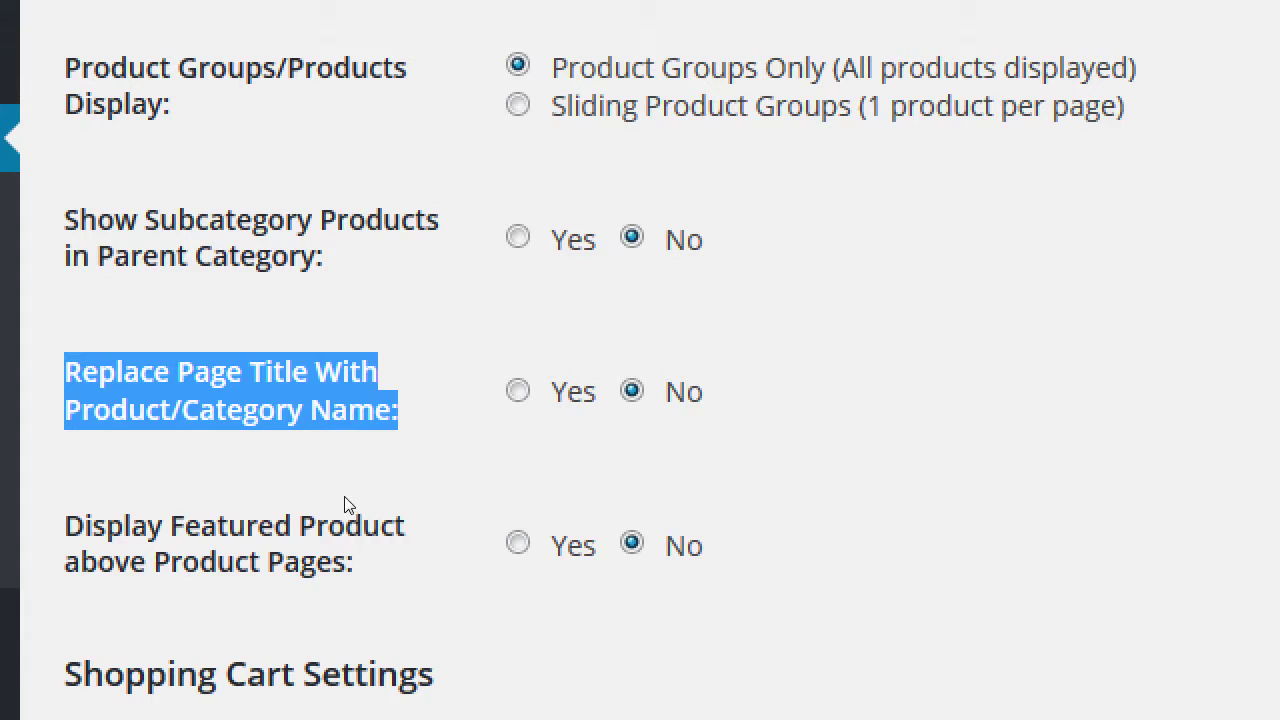
left_click(286, 498)
left_click_drag(216, 499, 266, 503)
left_click(260, 503)
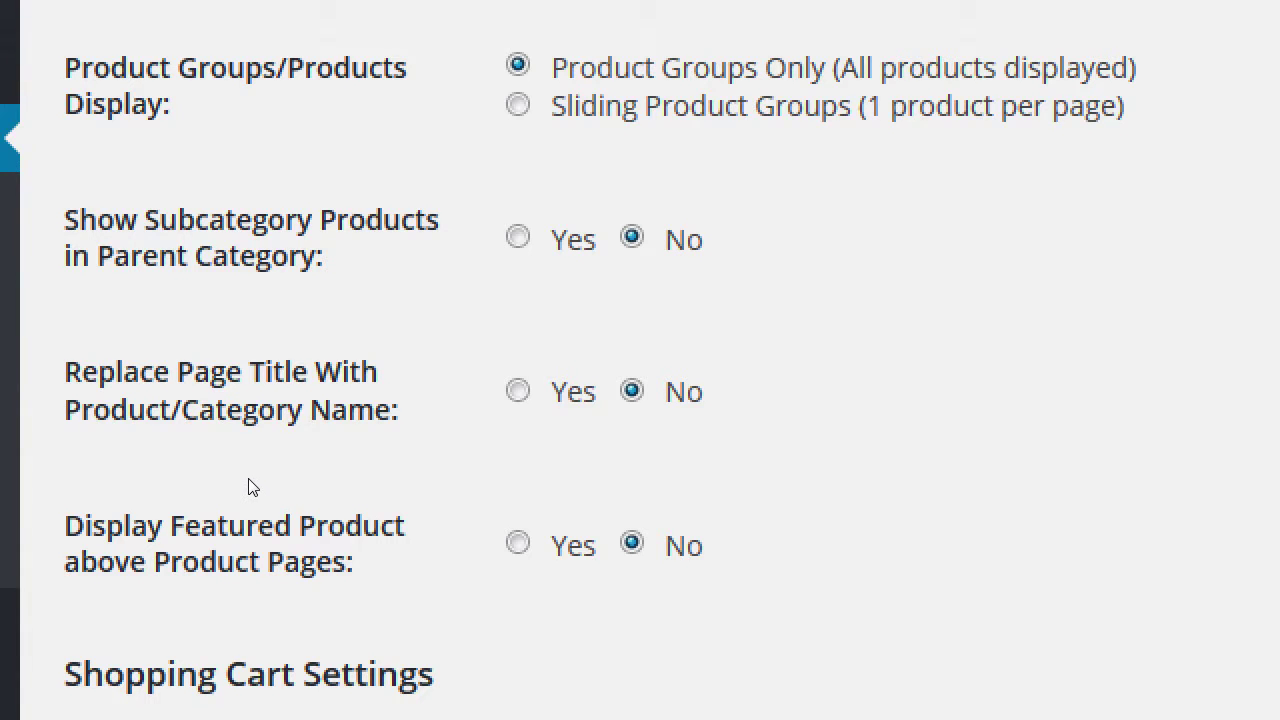
Step: Set Display Featured Product above Product Pages to Yes
scroll(250, 487, "down", 3)
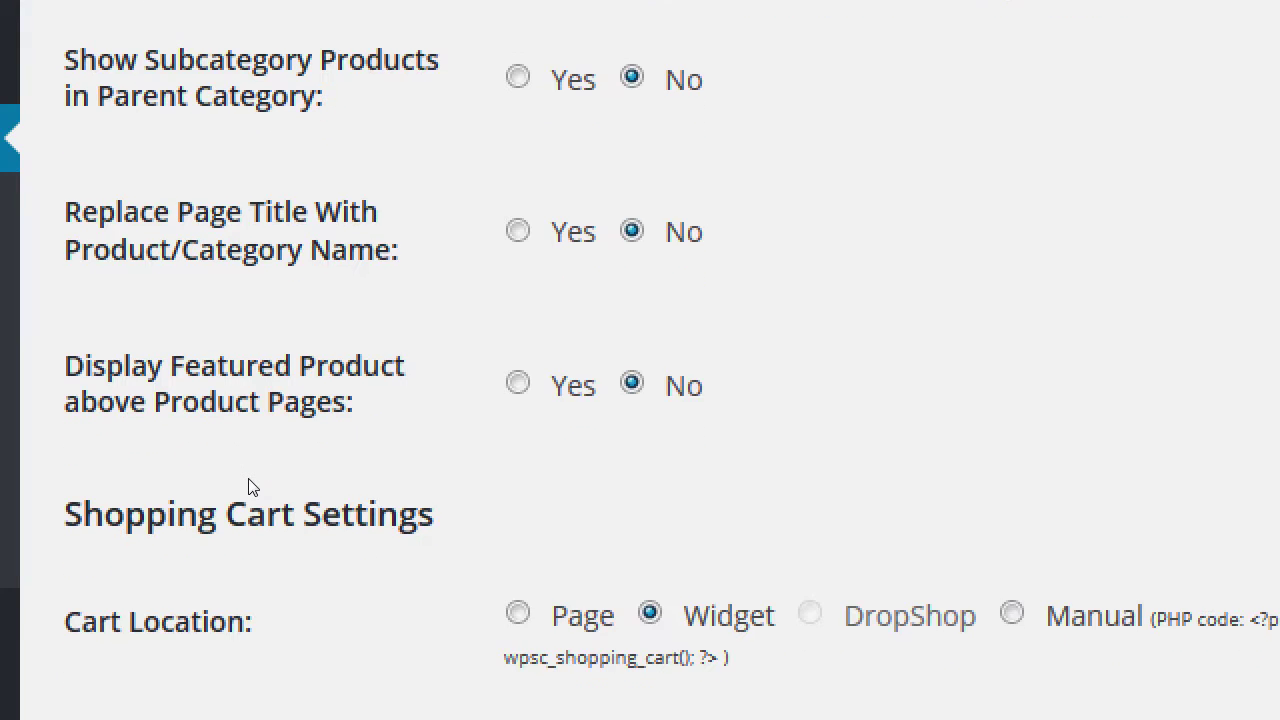
left_click_drag(217, 486, 259, 494)
left_click(279, 494)
key("space")
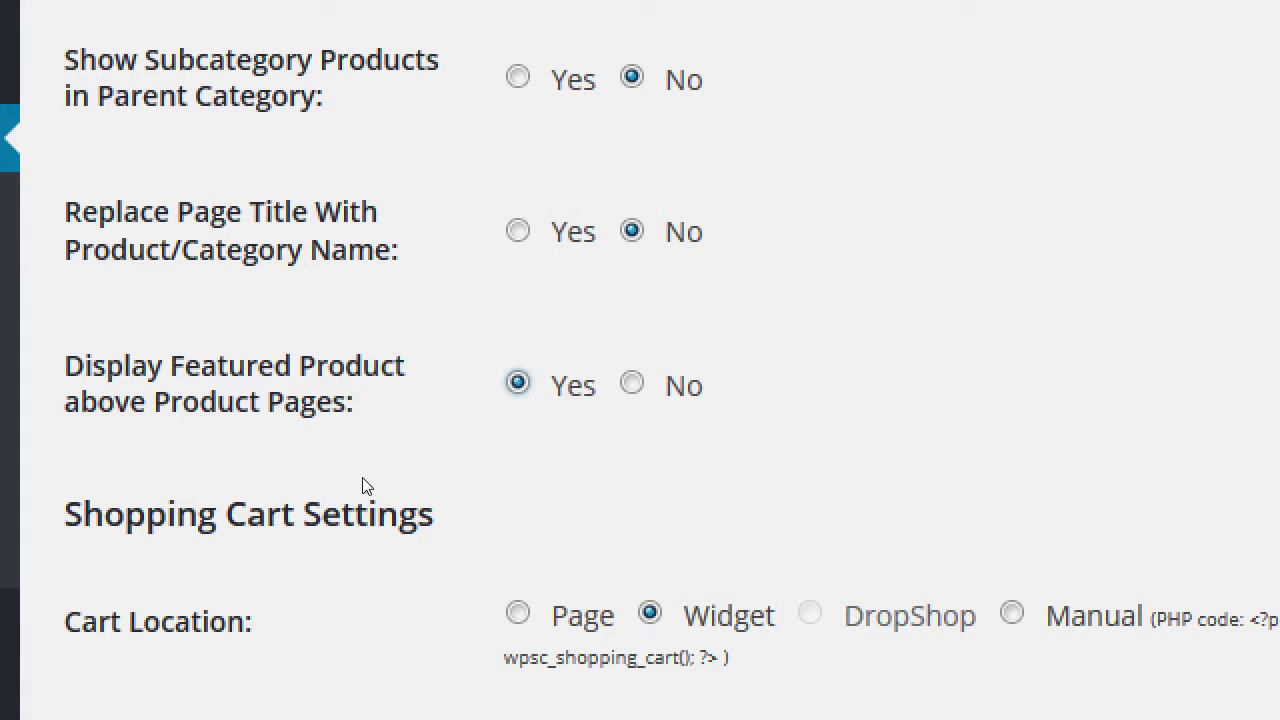
Step: Review the Shopping Cart Settings, covering Cart Location and Display "+ Postage & Tax"
scroll(363, 480, "down", 1)
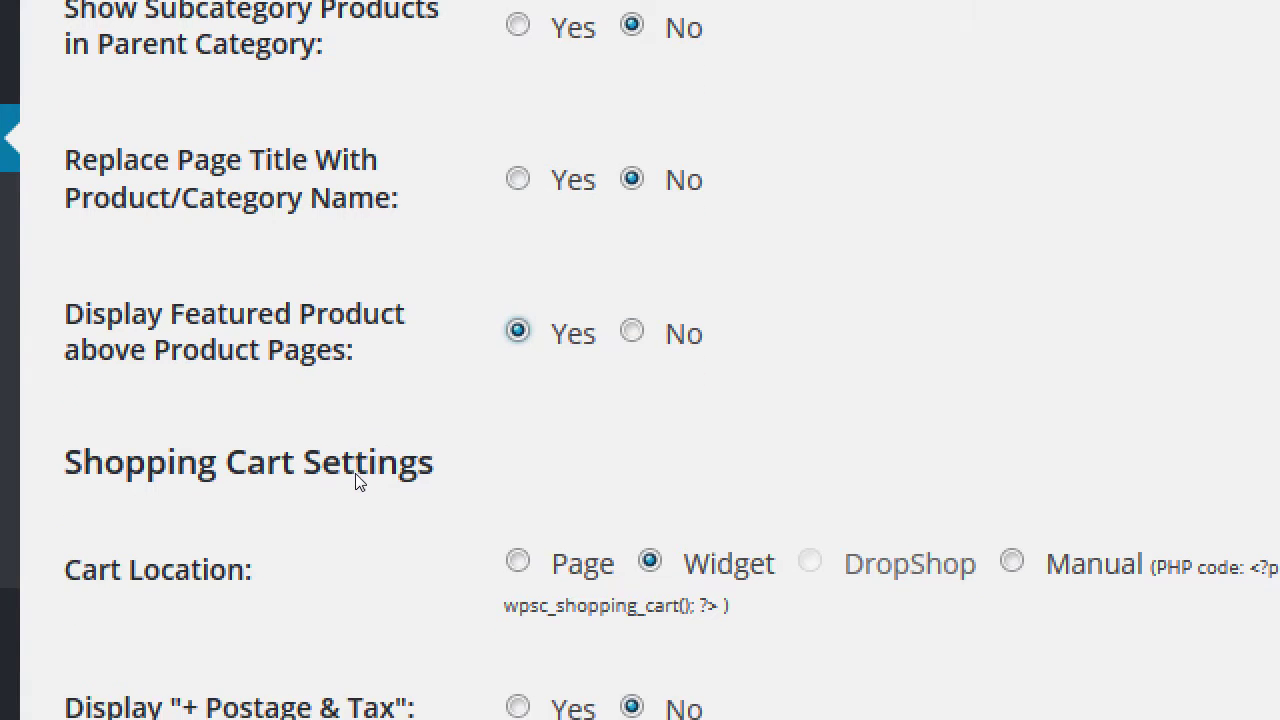
scroll(363, 478, "up", 1)
scroll(363, 478, "down", 4)
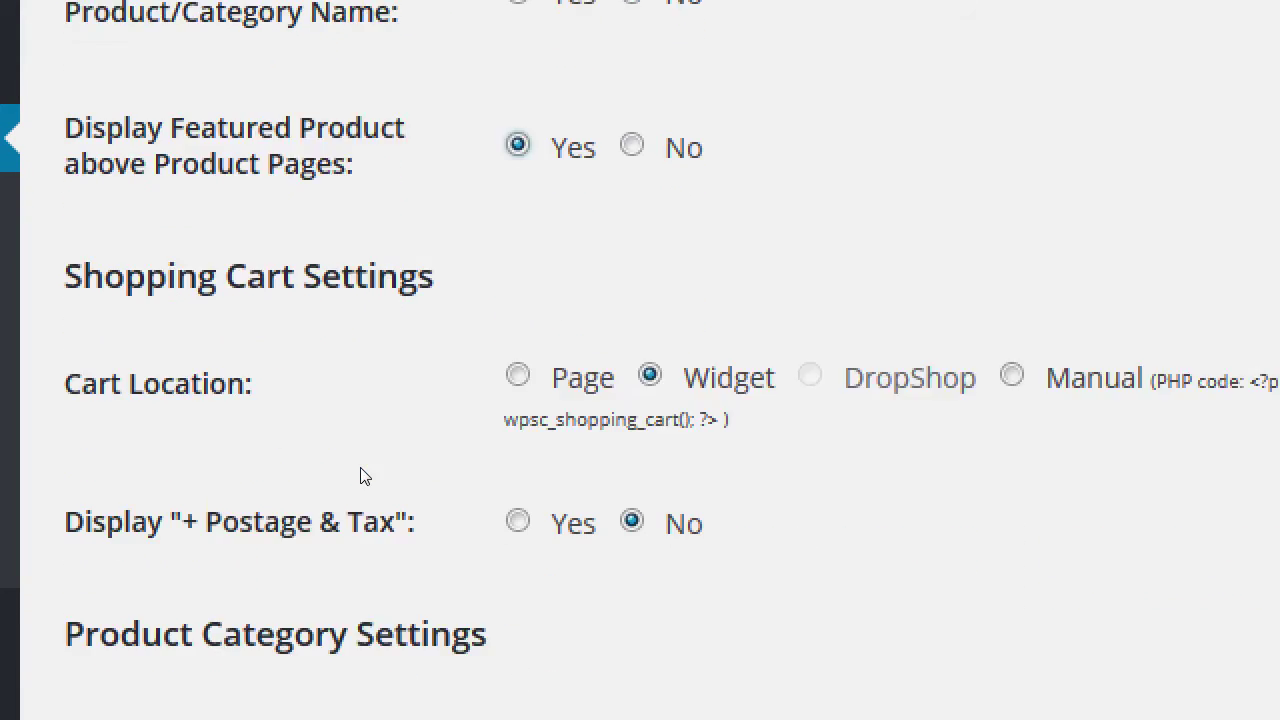
scroll(223, 429, "down", 6)
scroll(217, 394, "up", 5)
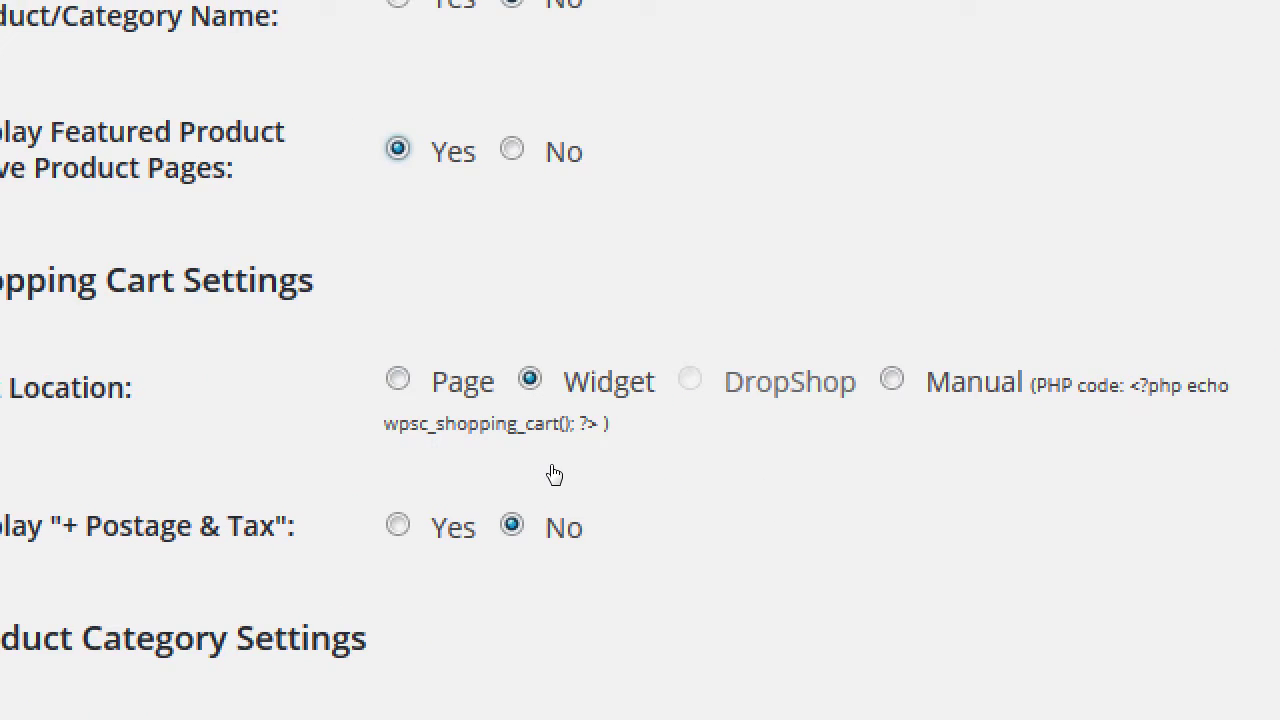
mouse_move(553, 476)
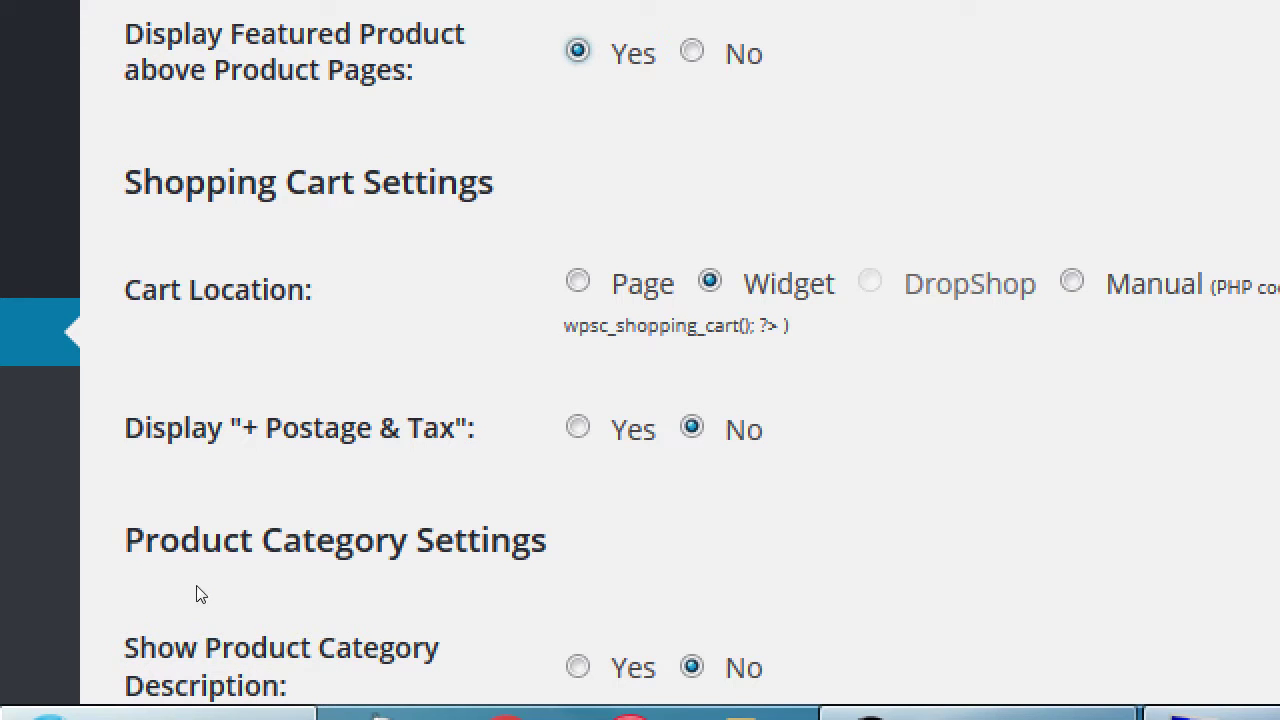
scroll(200, 578, "down", 1)
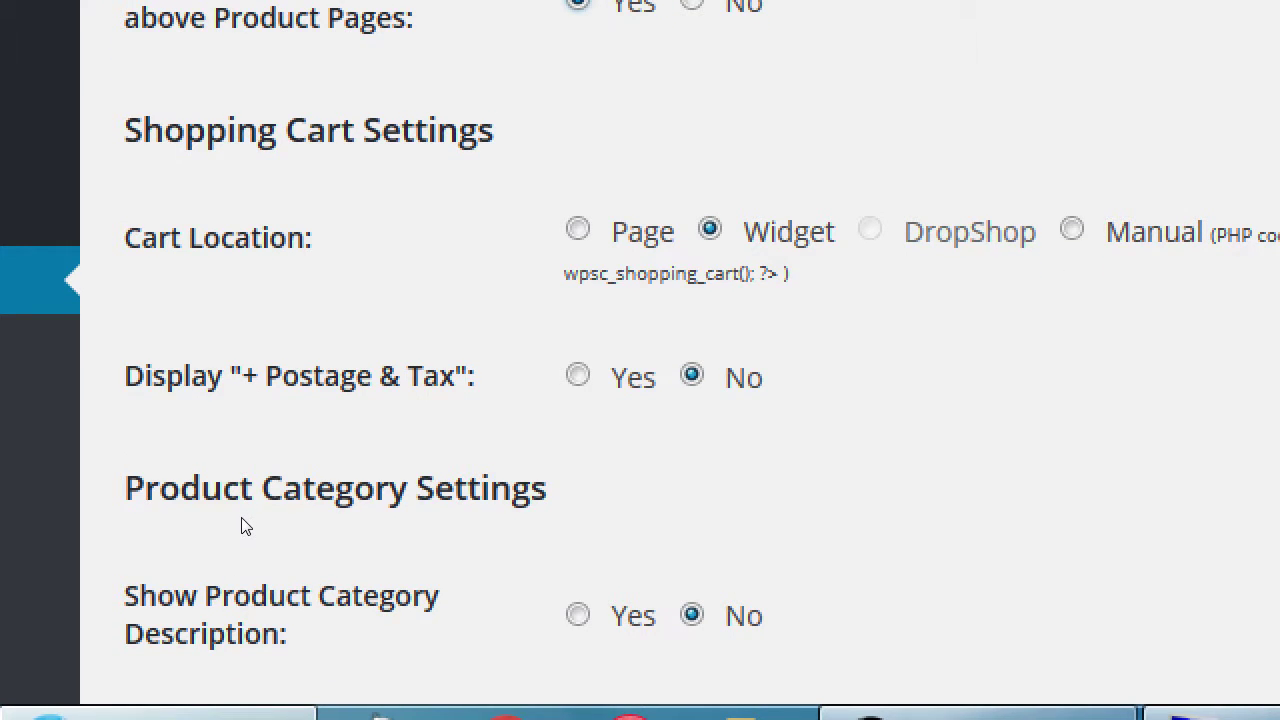
left_click_drag(266, 522, 346, 523)
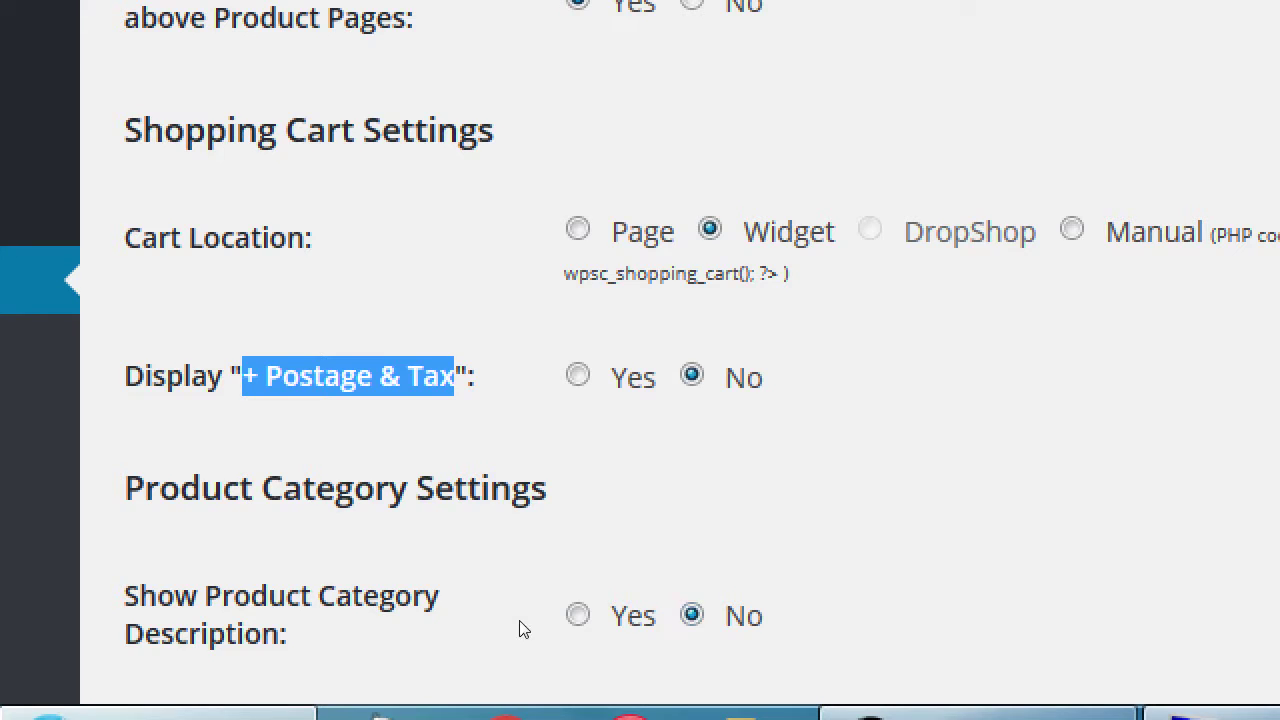
Step: Review the Product Category Settings for description, thumbnails, product count and grid view
scroll(528, 608, "down", 1)
scroll(528, 608, "down", 3)
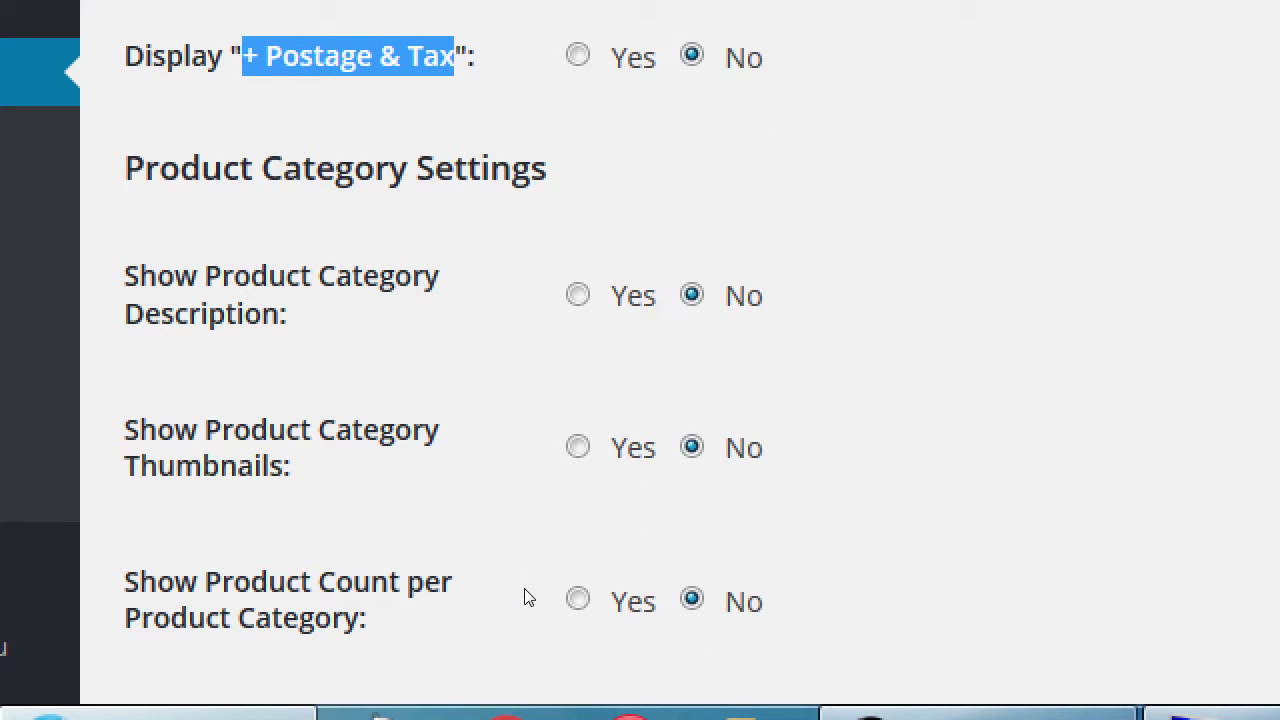
scroll(528, 596, "down", 1)
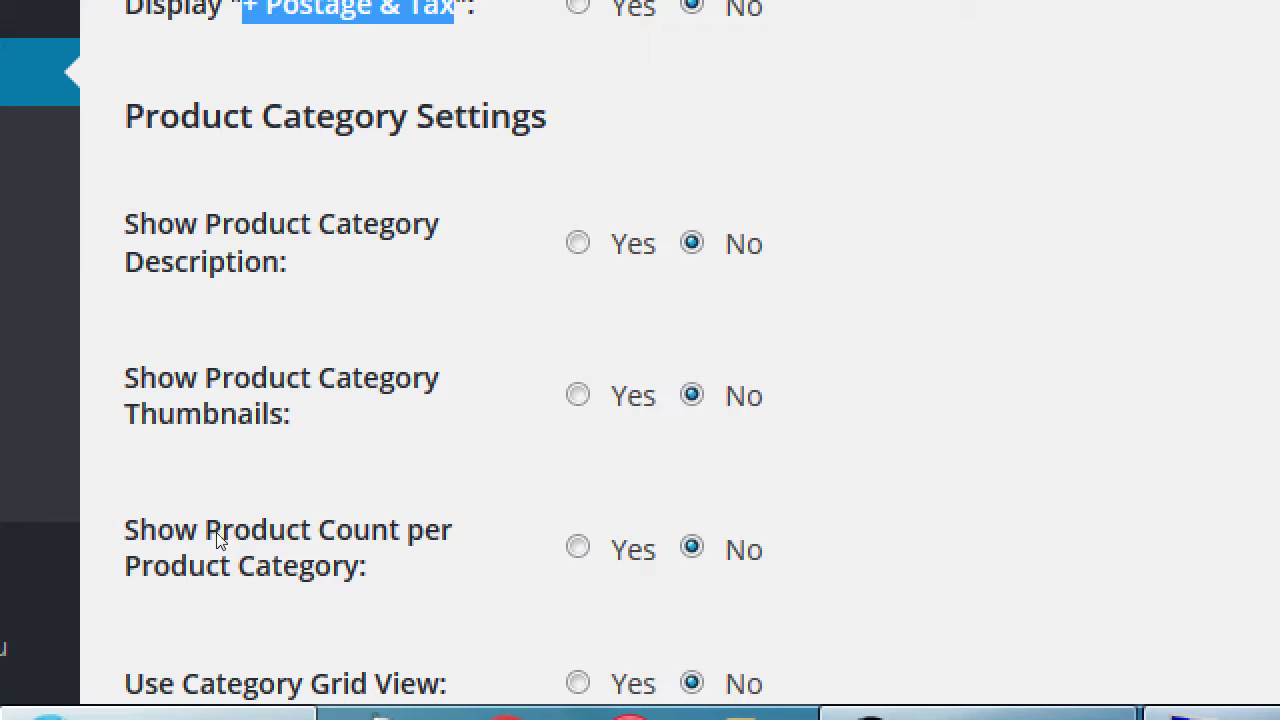
left_click_drag(202, 540, 325, 527)
left_click(330, 524)
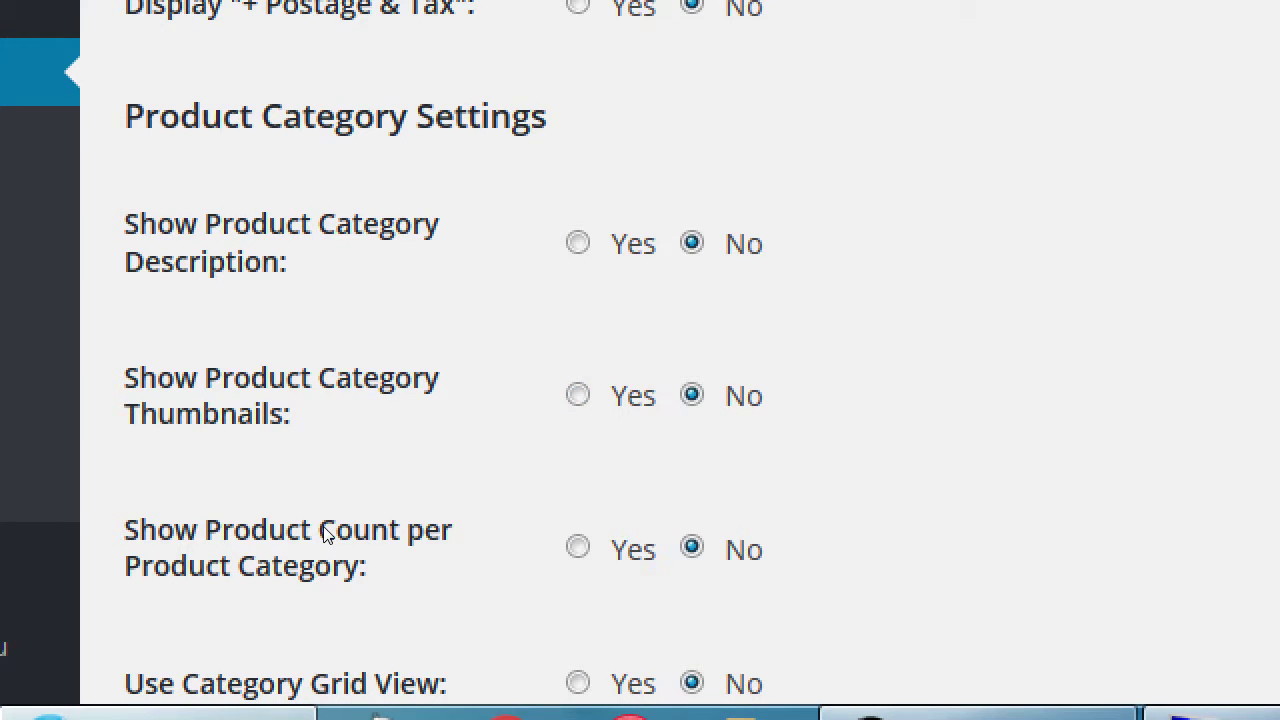
scroll(355, 565, "down", 1)
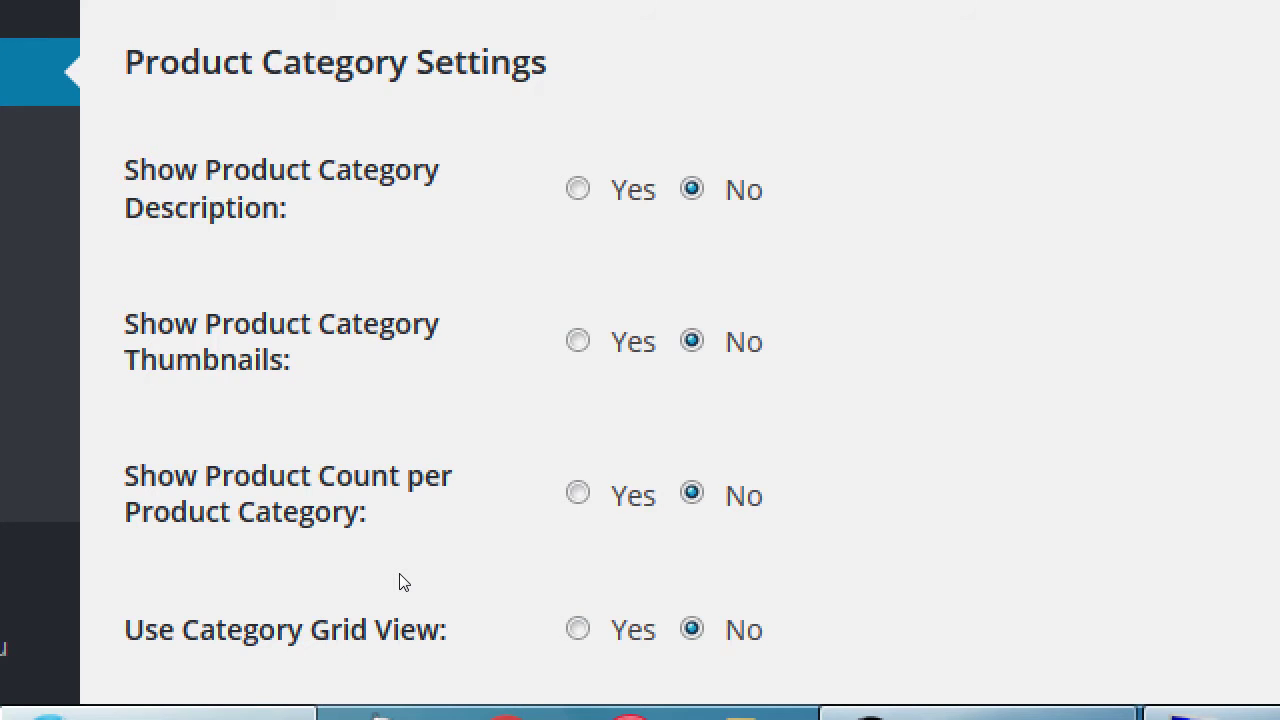
Step: Review the Thumbnail Settings, including the default thumbnail sizes, single product image size and Crop Thumbnails
scroll(399, 582, "down", 3)
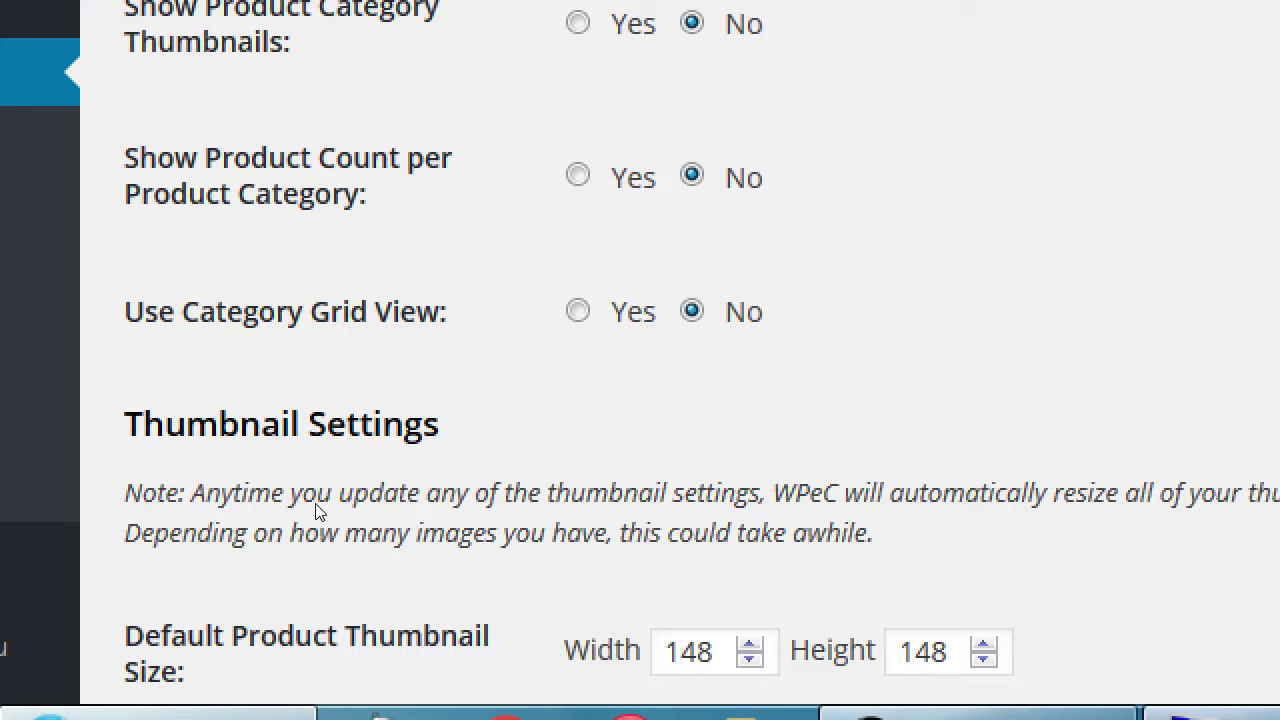
scroll(318, 510, "down", 2)
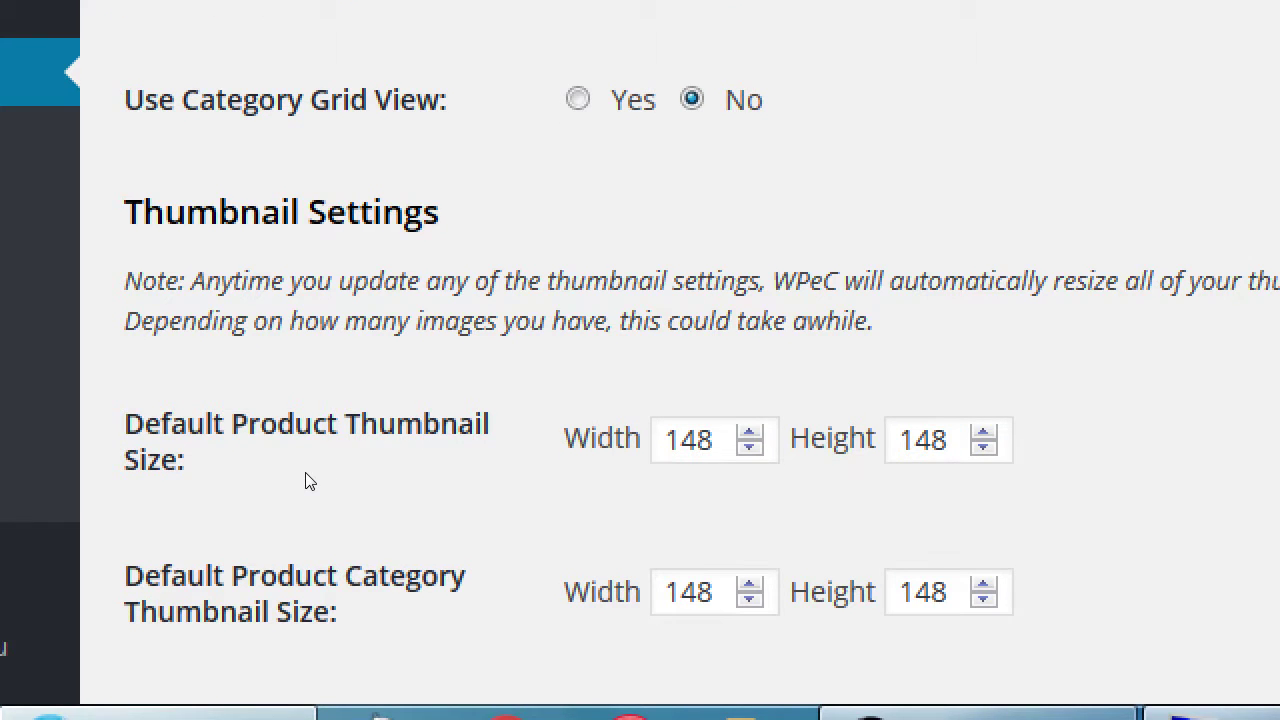
scroll(308, 480, "up", 2)
scroll(312, 476, "down", 3)
scroll(312, 476, "down", 1)
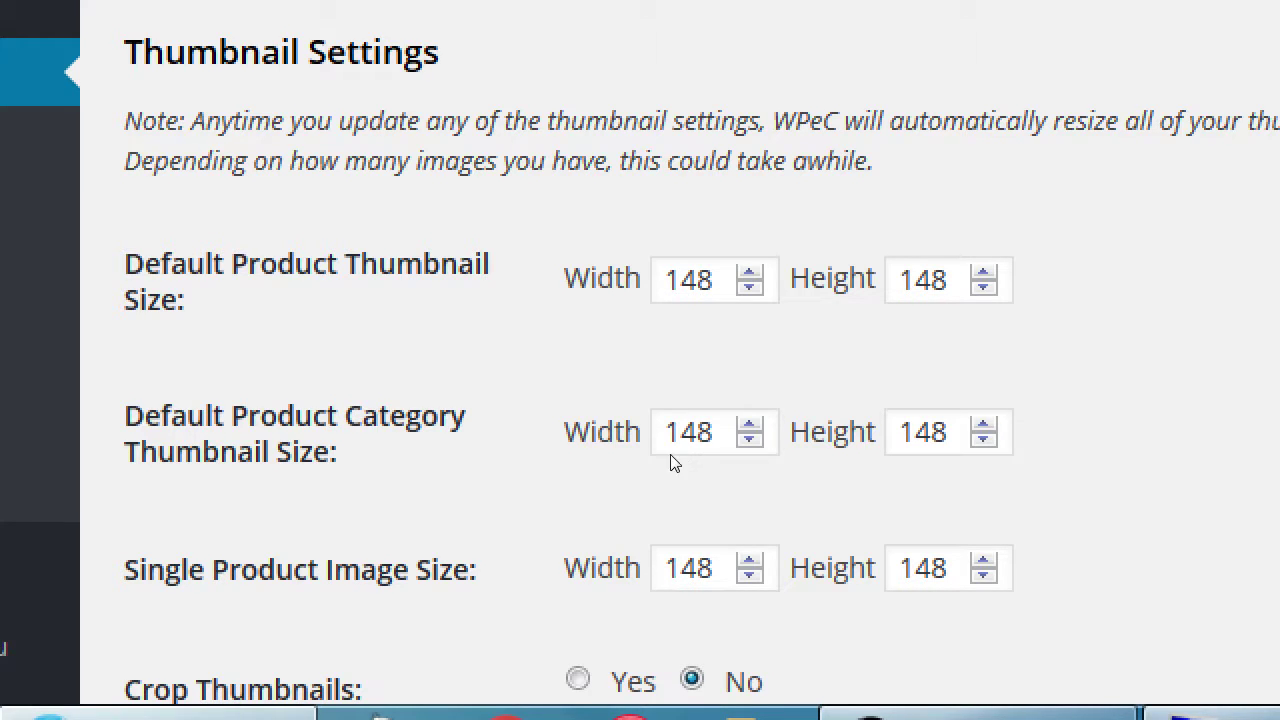
scroll(378, 604, "down", 1)
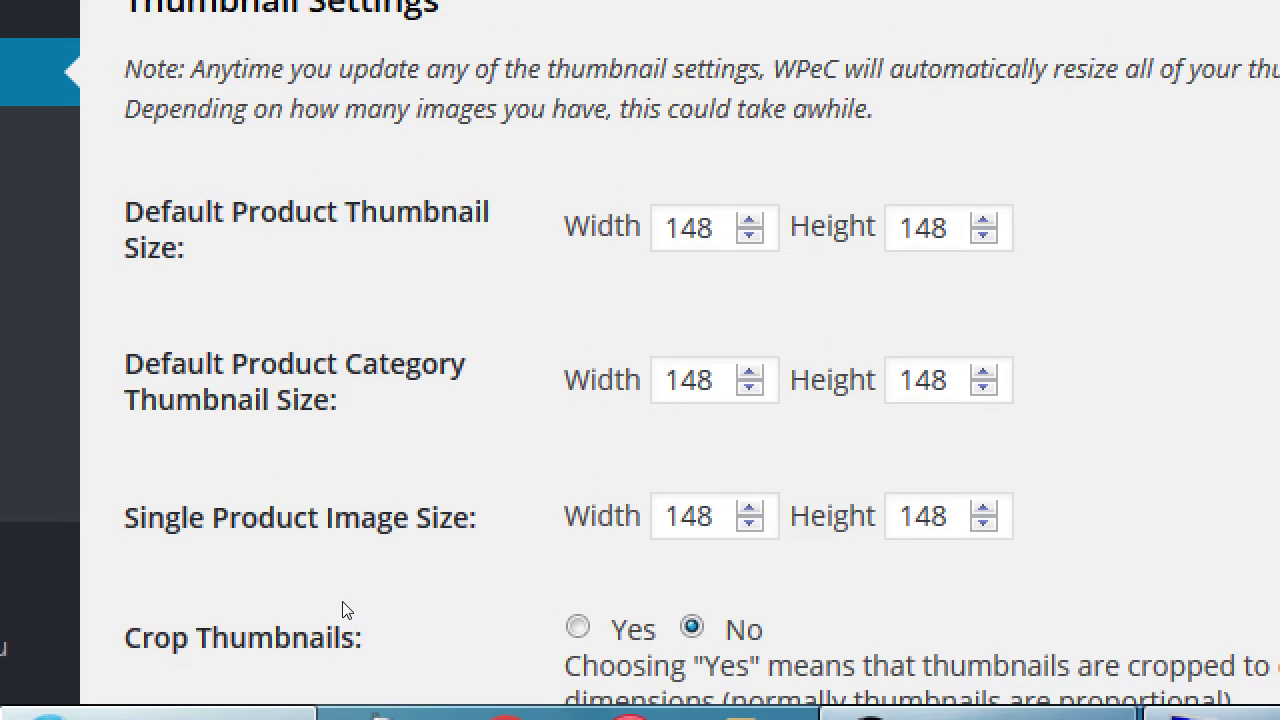
scroll(342, 610, "down", 3)
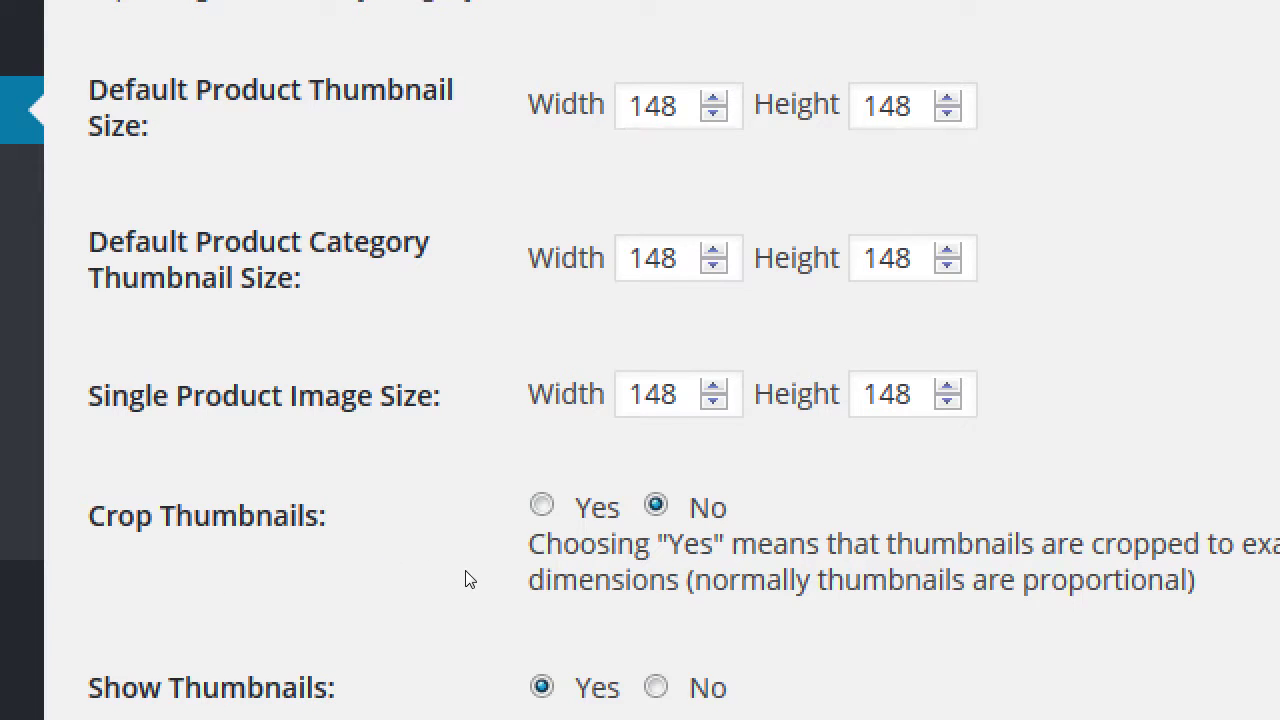
Step: Switch Crop Thumbnails to Yes and back to No
left_click(416, 570)
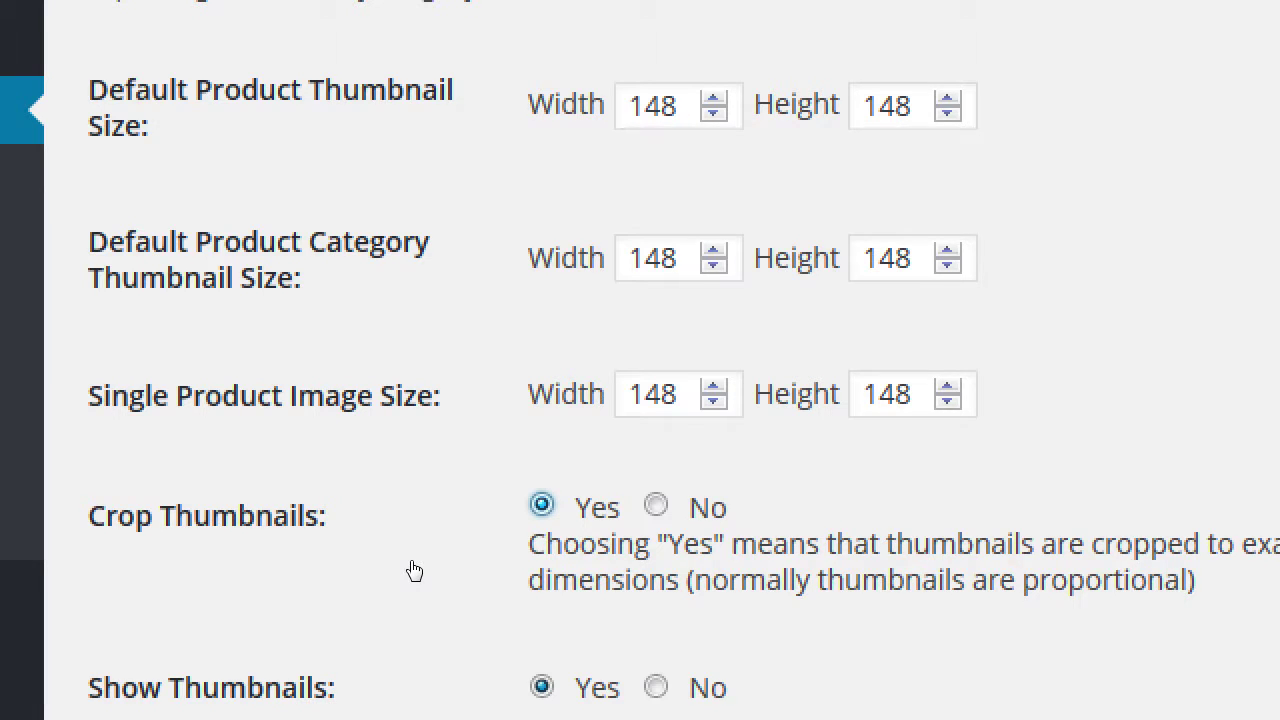
key("Right")
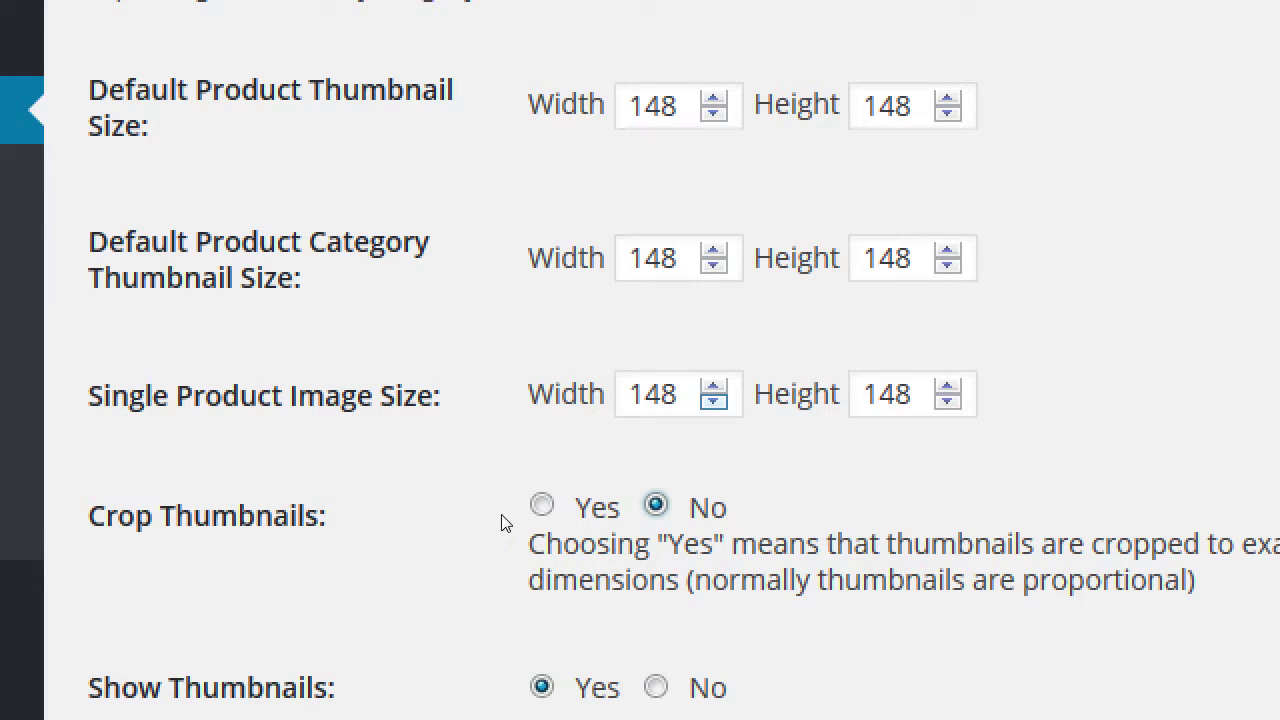
Step: Try a Default Product Category Thumbnail Size of 200 width and 300 height
key("Tab")
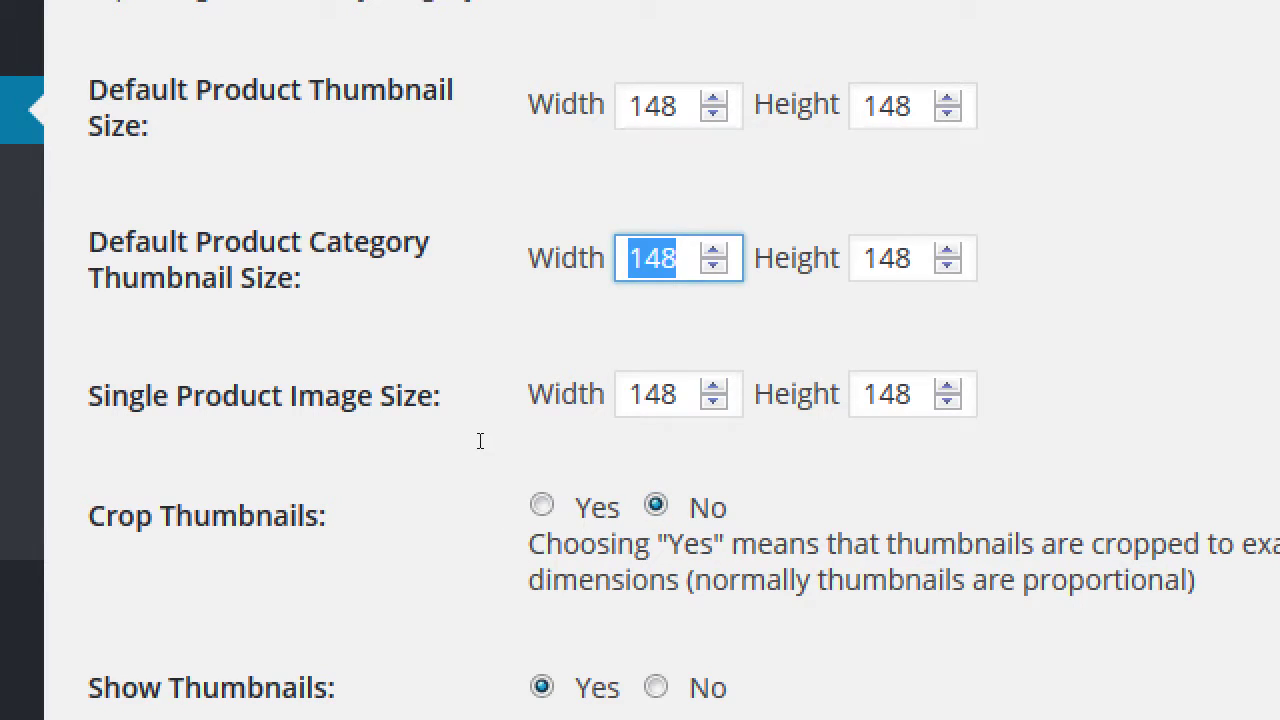
type("200")
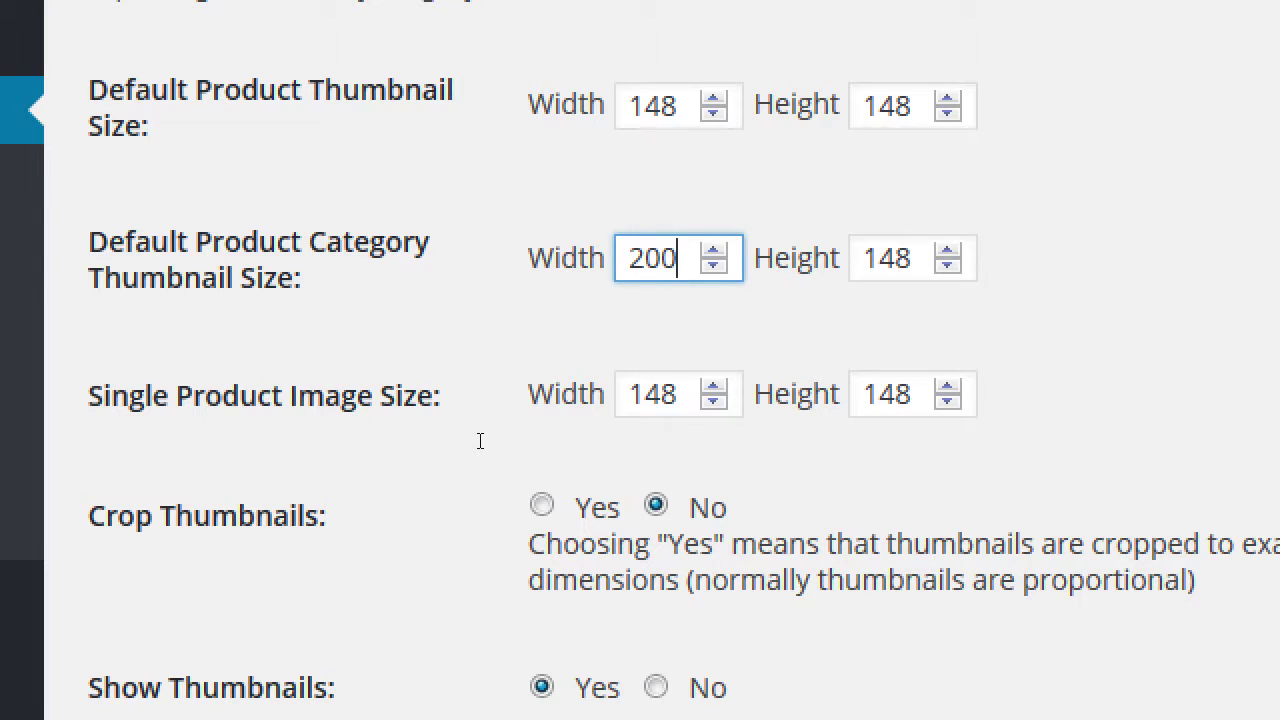
key("Tab")
type("300")
key("Tab")
key("Tab")
key("shift+Tab")
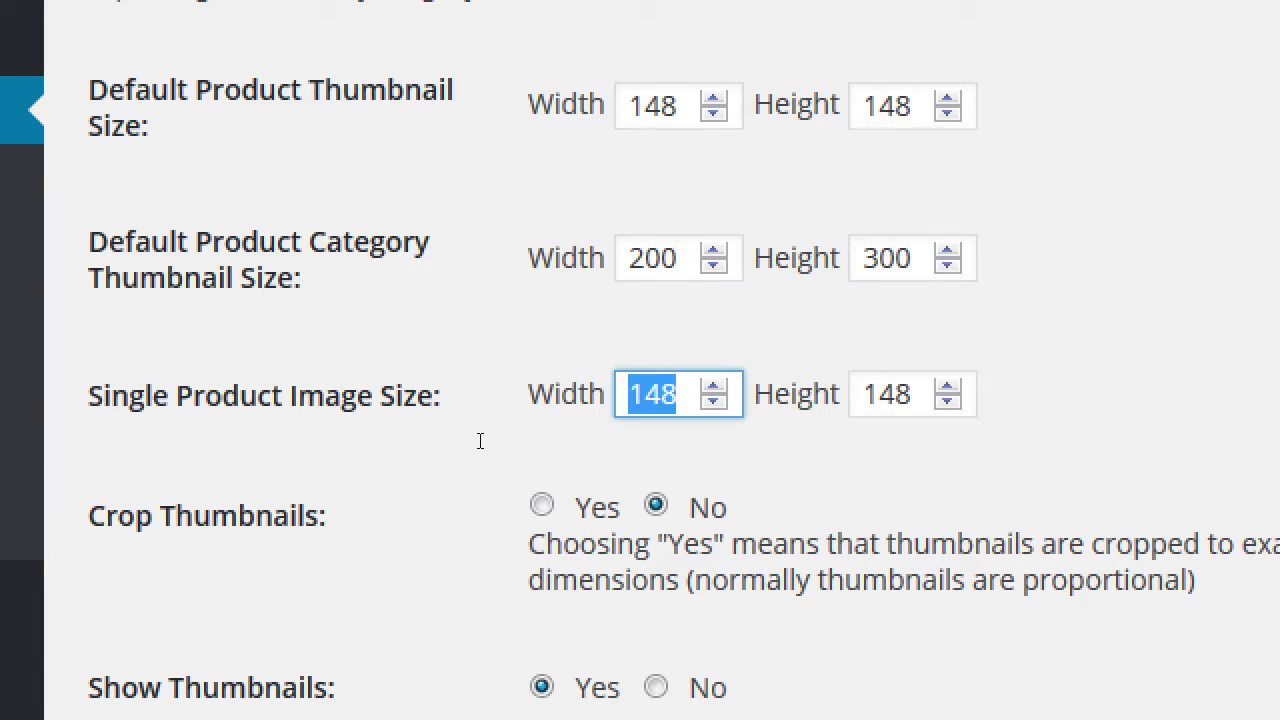
Step: Try a Single Product Image Size of 250 width and 350 height
type("230")
key("BackSpace")
key("BackSpace")
type("50")
key("Tab")
type("350")
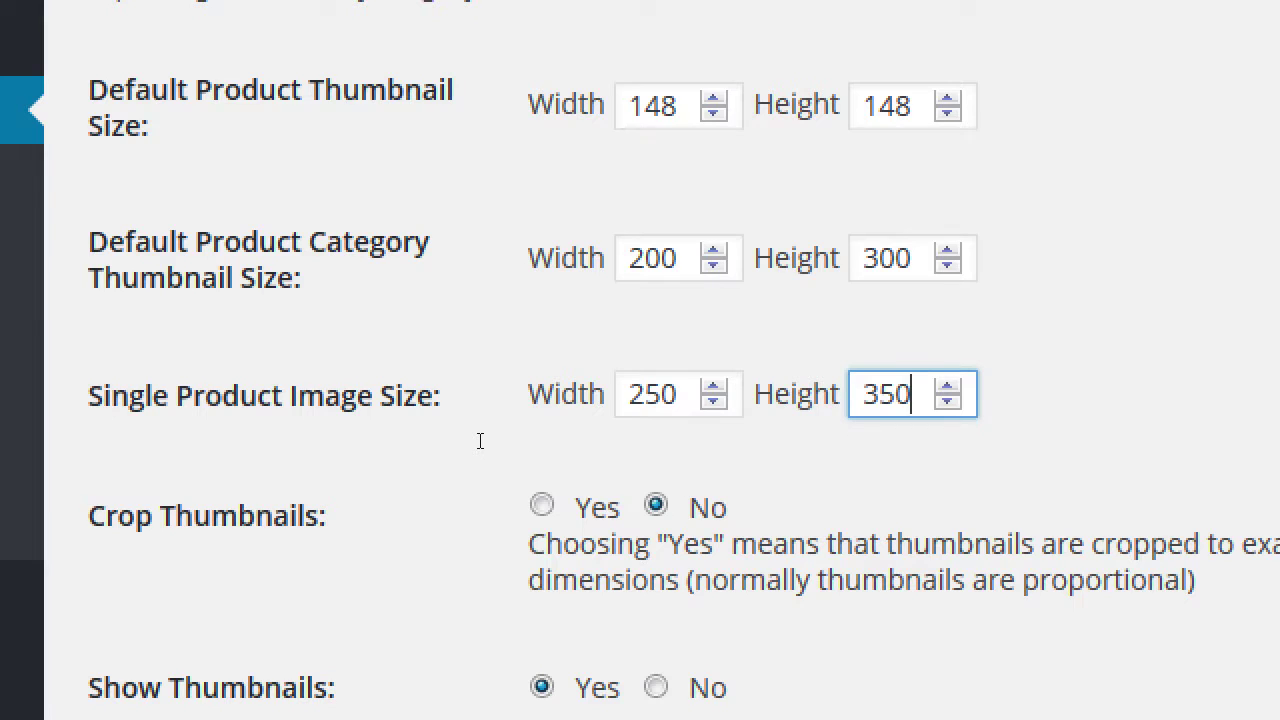
Step: Undo the trial changes to the single product image size and the default product category thumbnail size
key("ctrl+z")
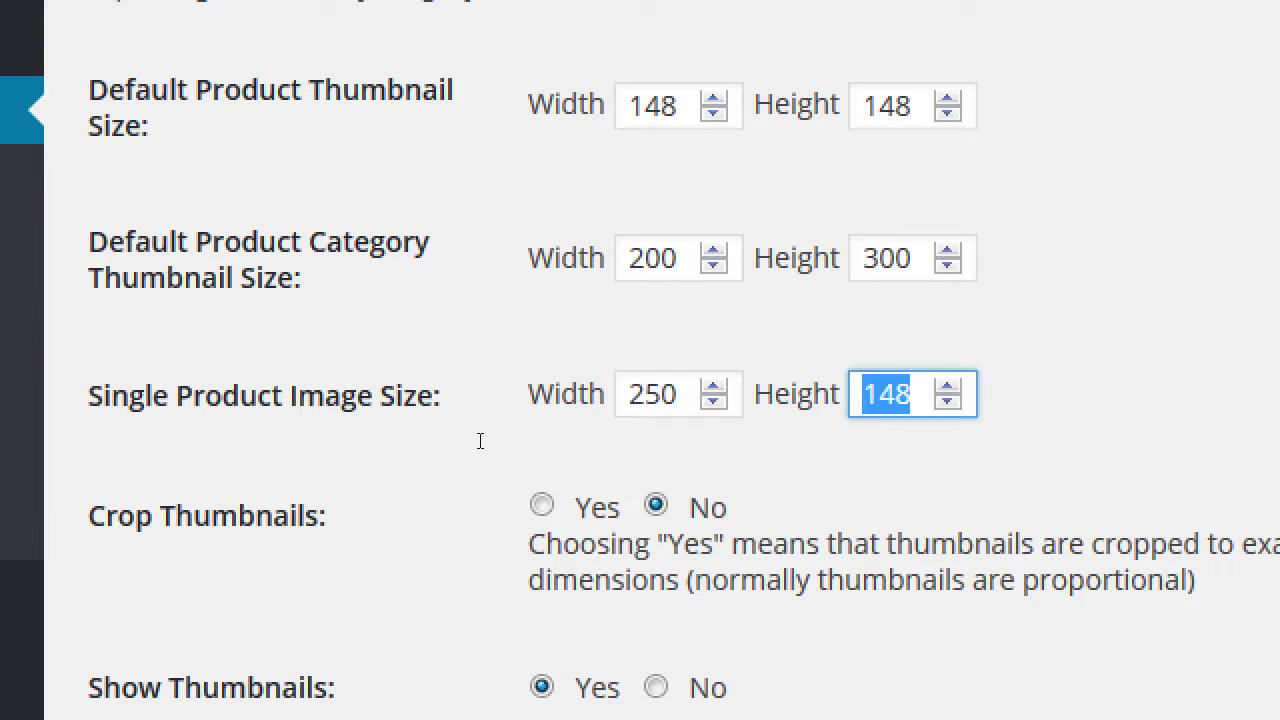
key("shift+Tab")
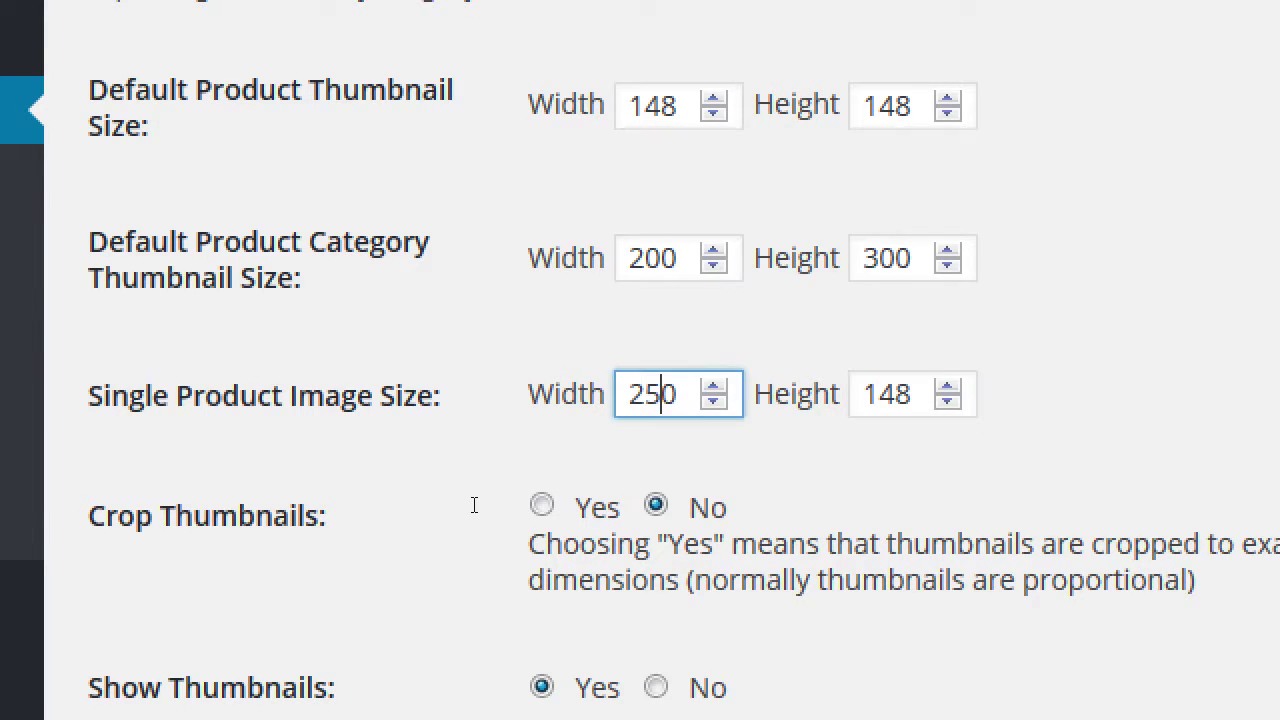
key("BackSpace")
key("BackSpace")
type("30")
key("ctrl+z")
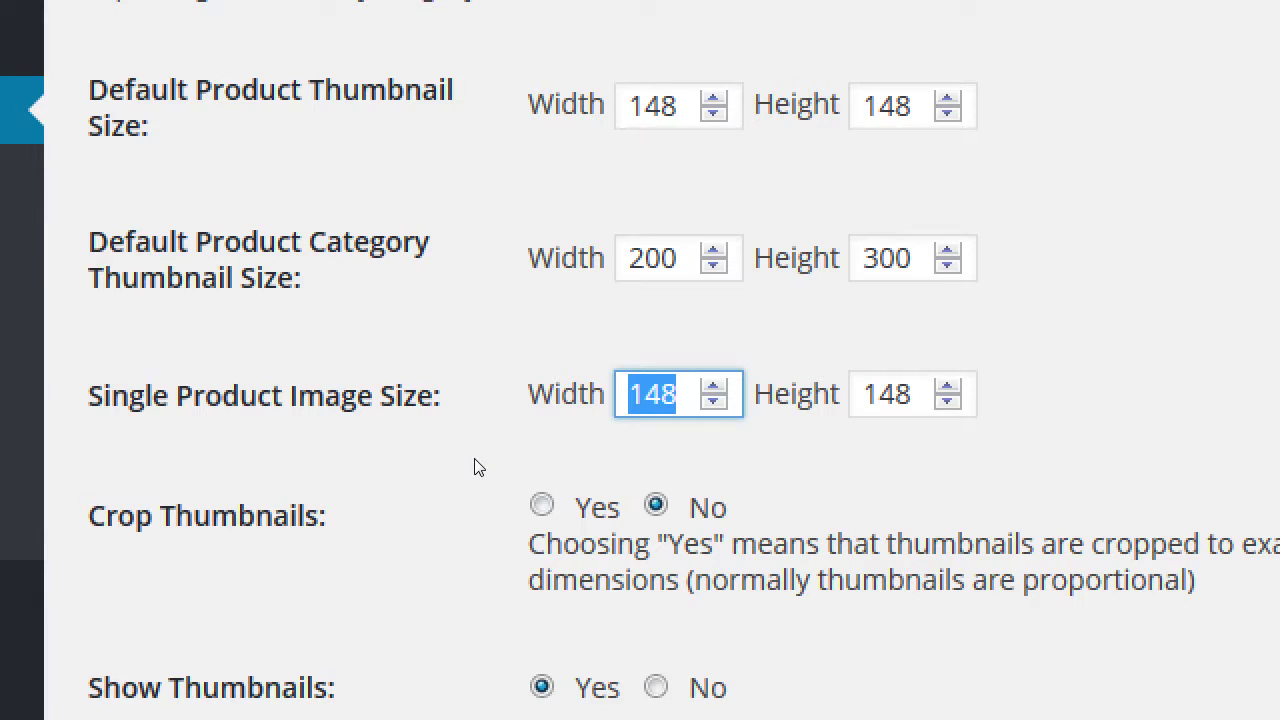
key("ctrl+z")
key("ctrl+z")
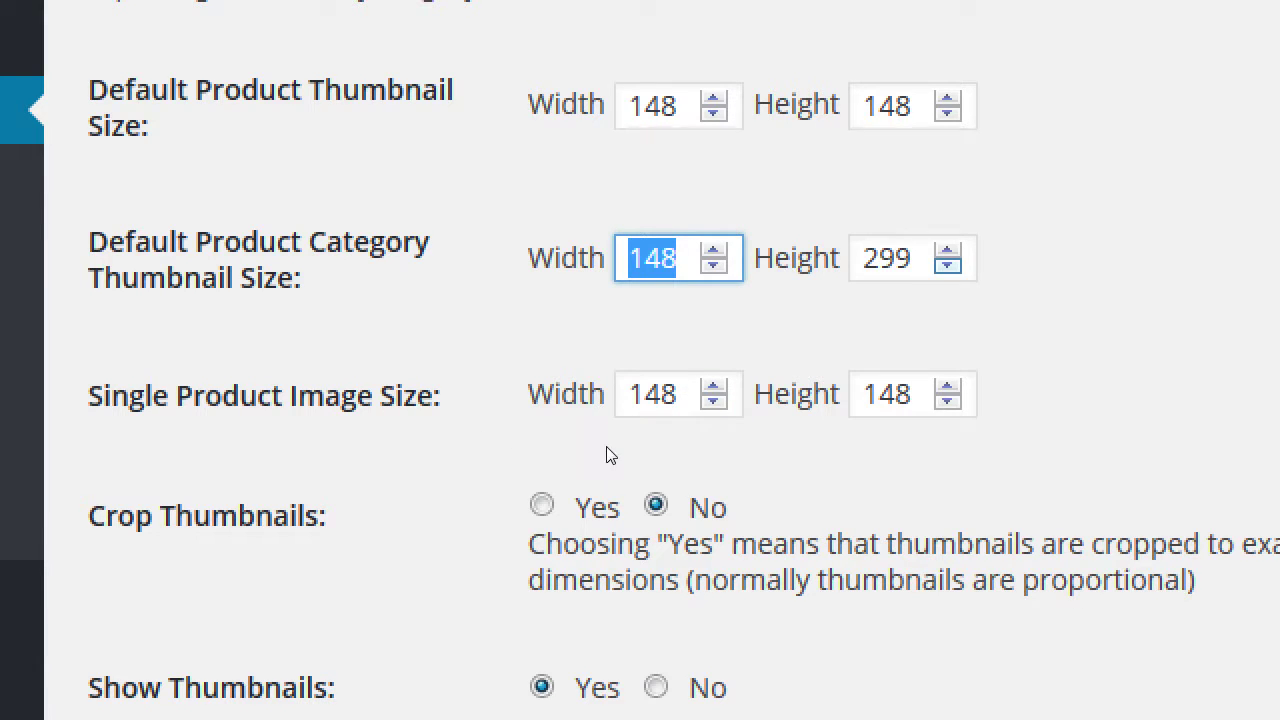
key("Tab")
key("Up")
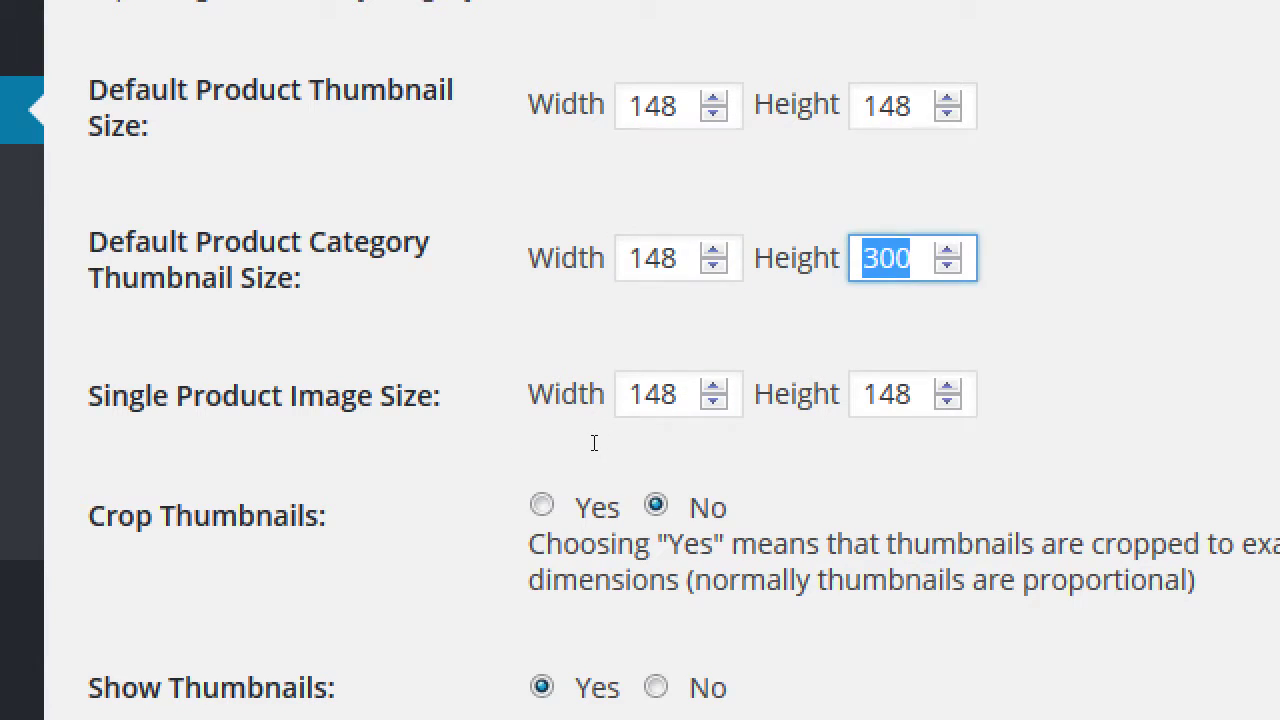
key("ctrl+z")
left_click(691, 443)
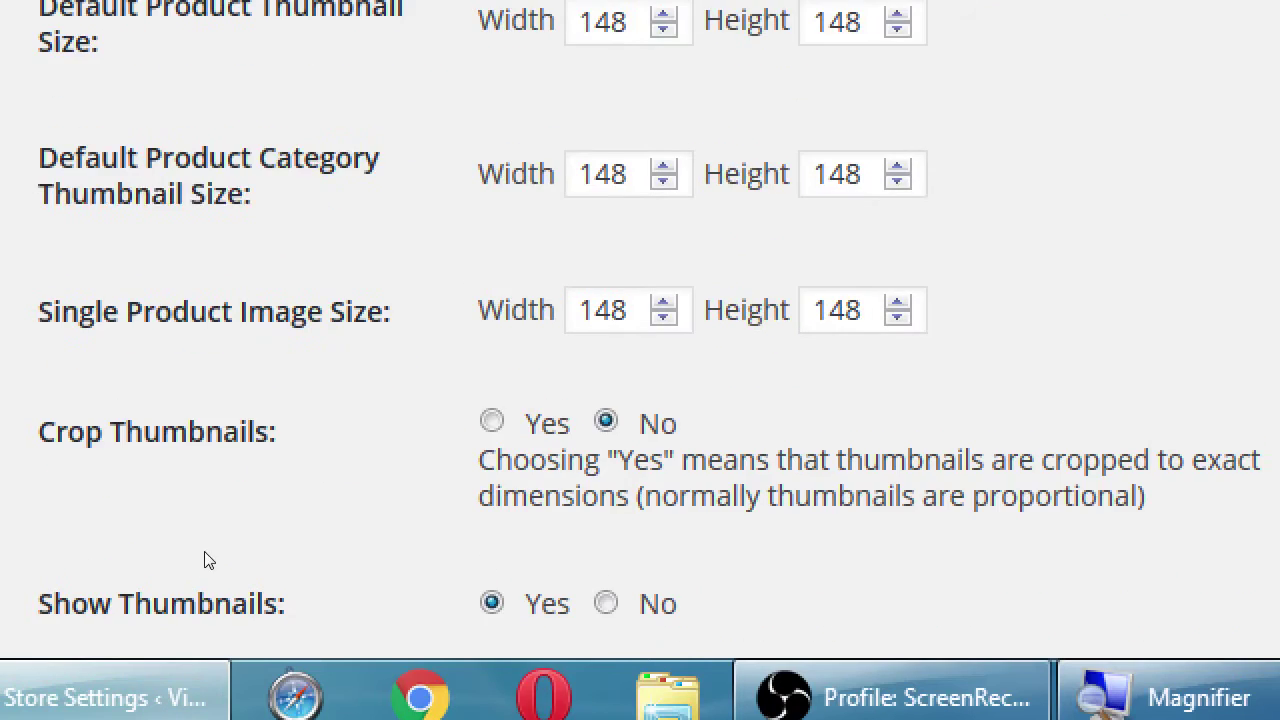
Step: Enable Use Pagination in the Pagination Settings and set the number of products to show per page to 3
scroll(204, 551, "down", 3)
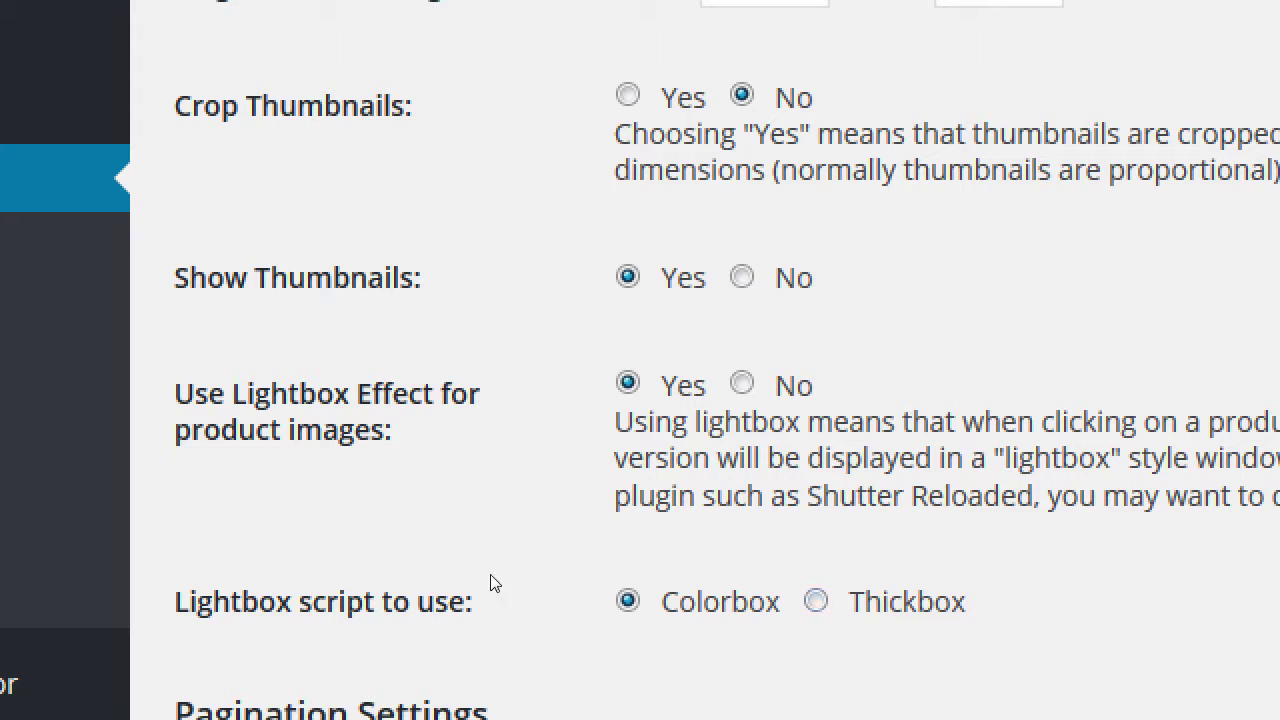
scroll(363, 546, "down", 4)
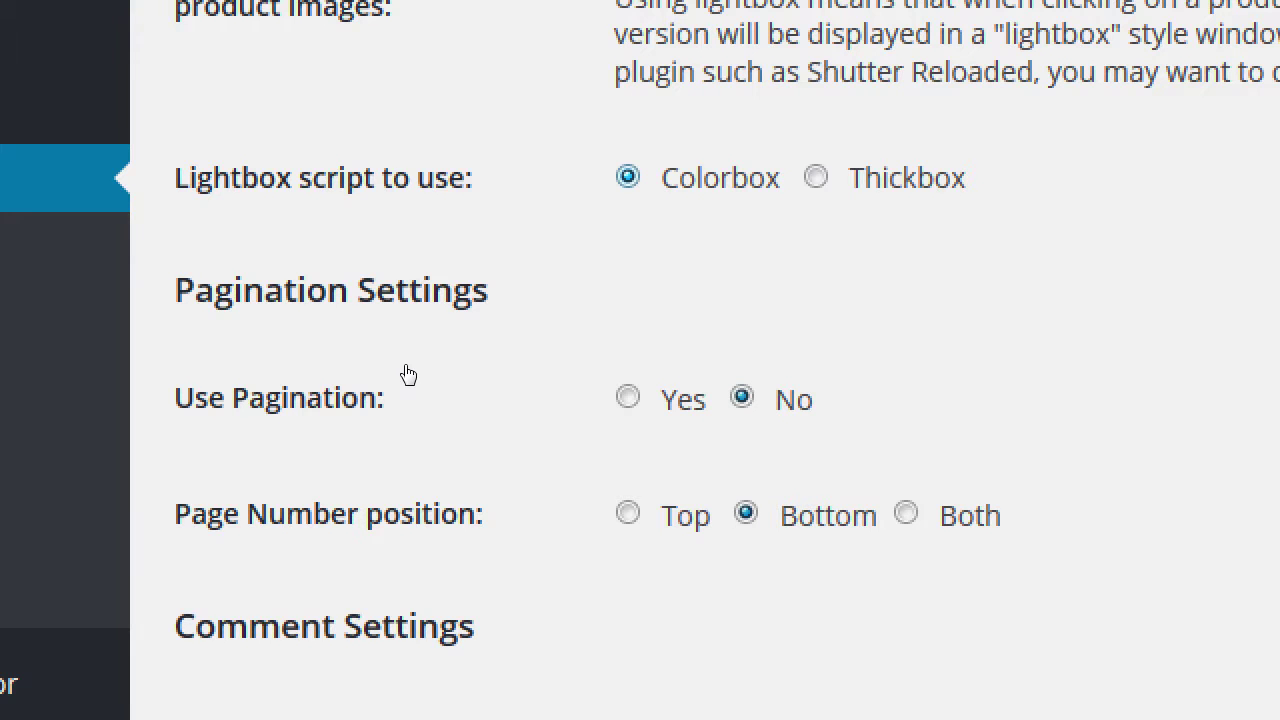
left_click(409, 488)
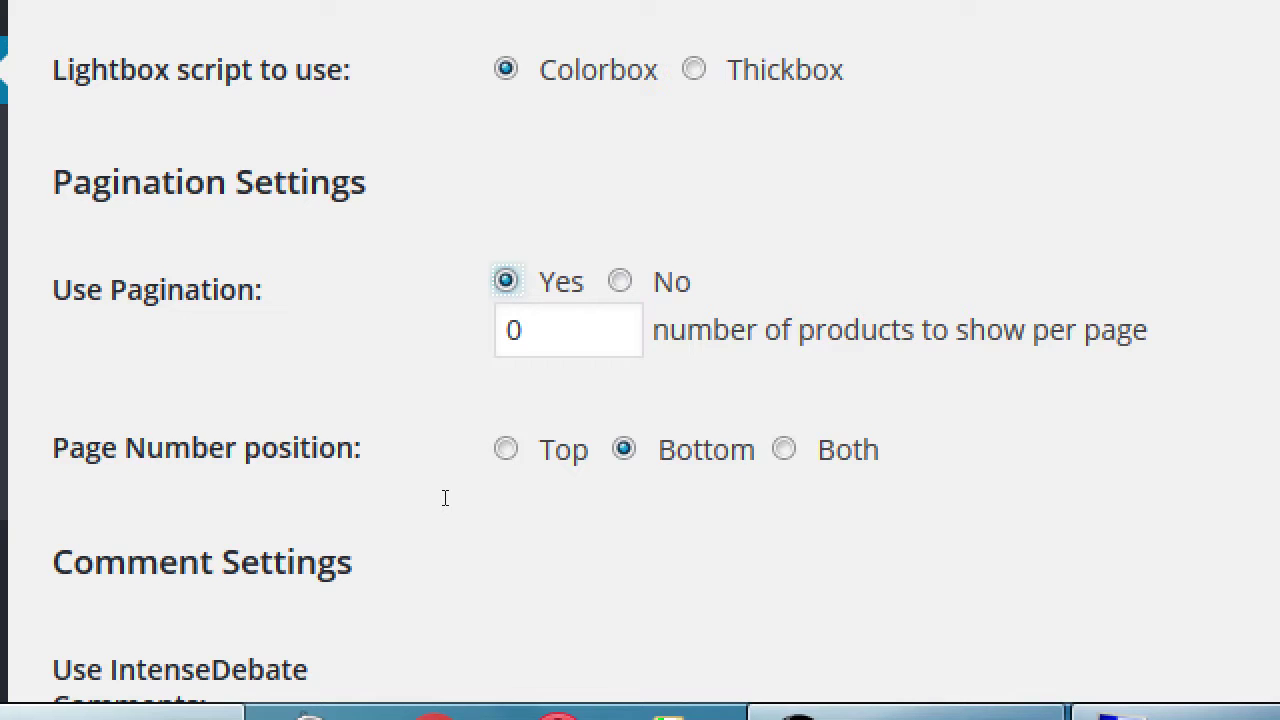
key("Tab")
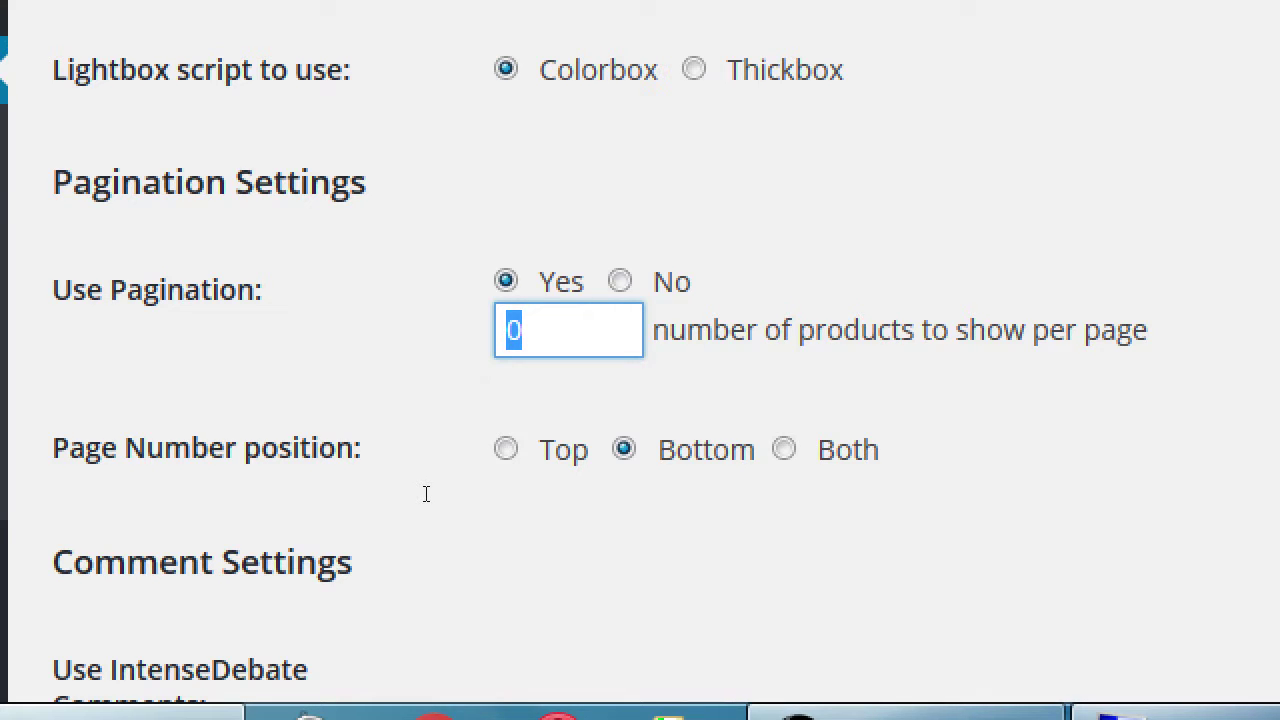
type("3")
key("Tab")
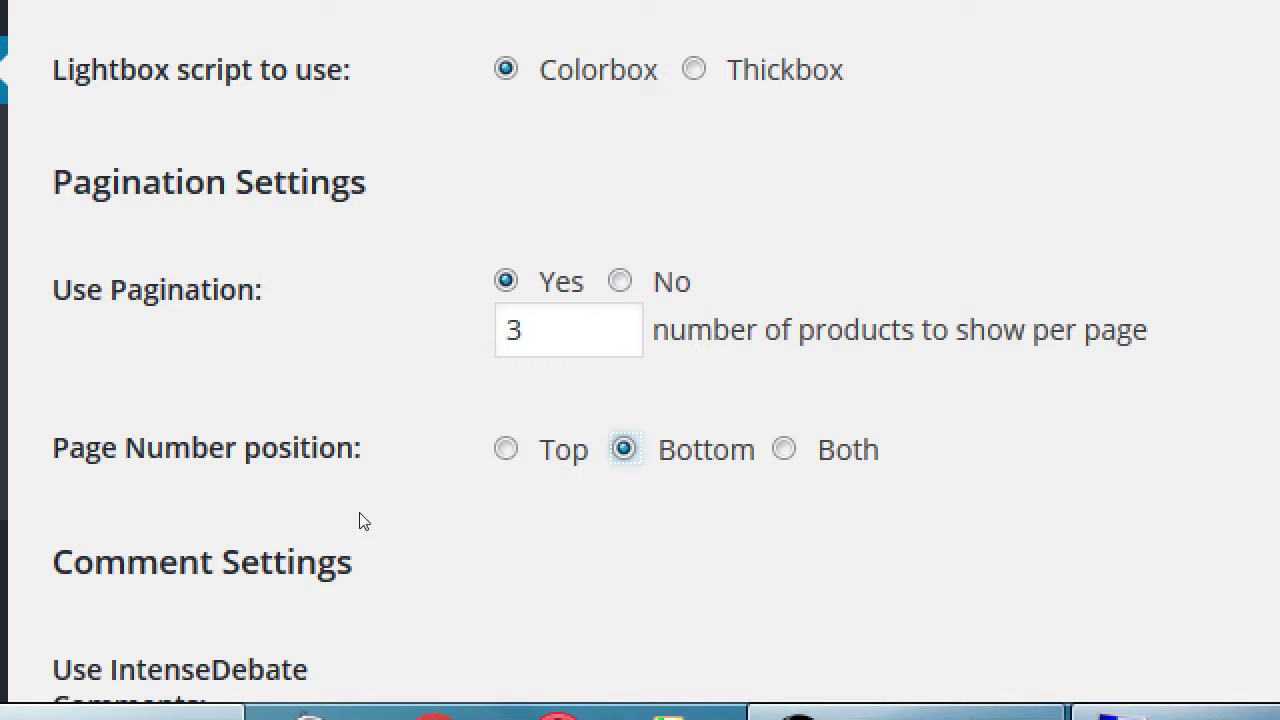
Step: Set the Page Number position to Both in the Pagination Settings
left_click_drag(211, 565, 288, 560)
left_click(290, 559)
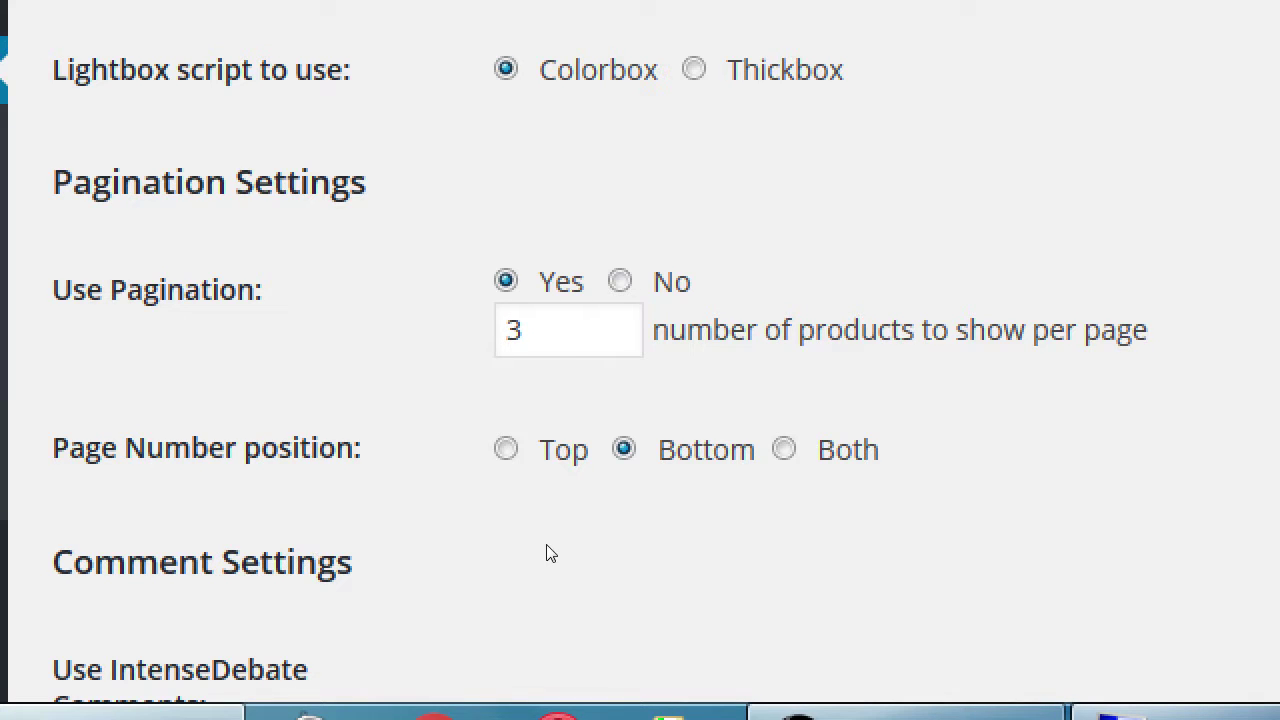
key("Right")
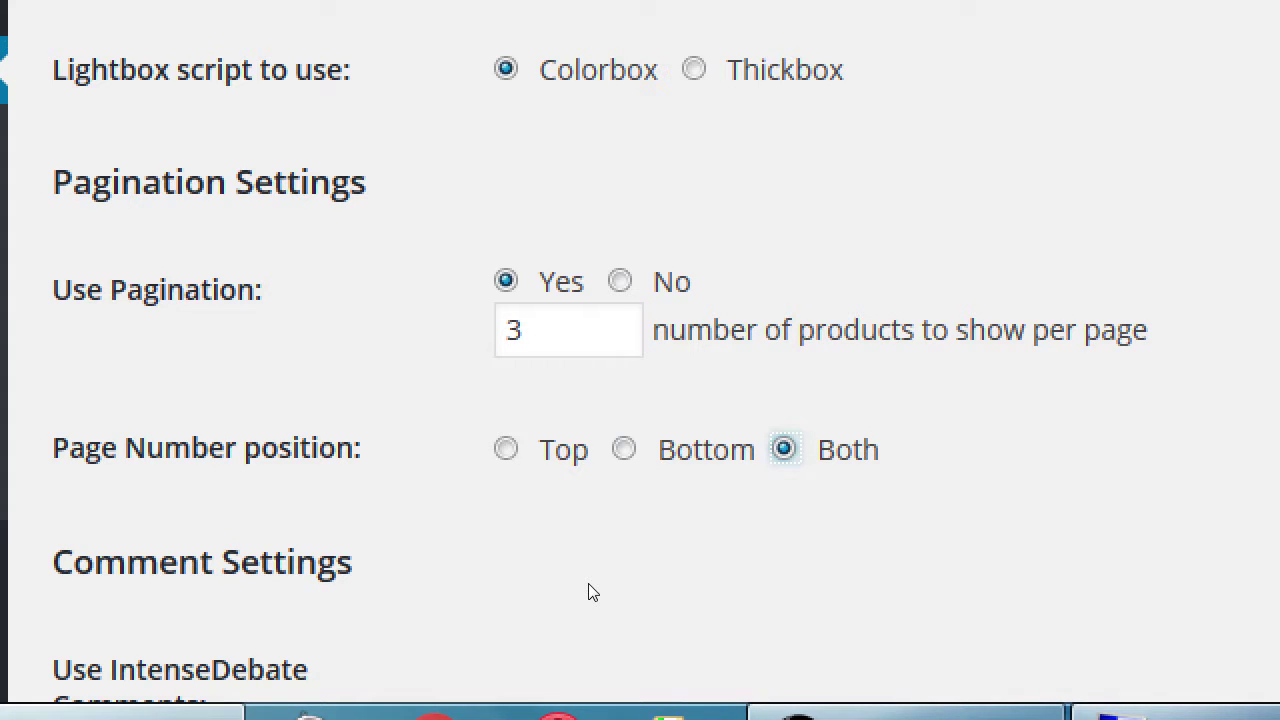
key("Left")
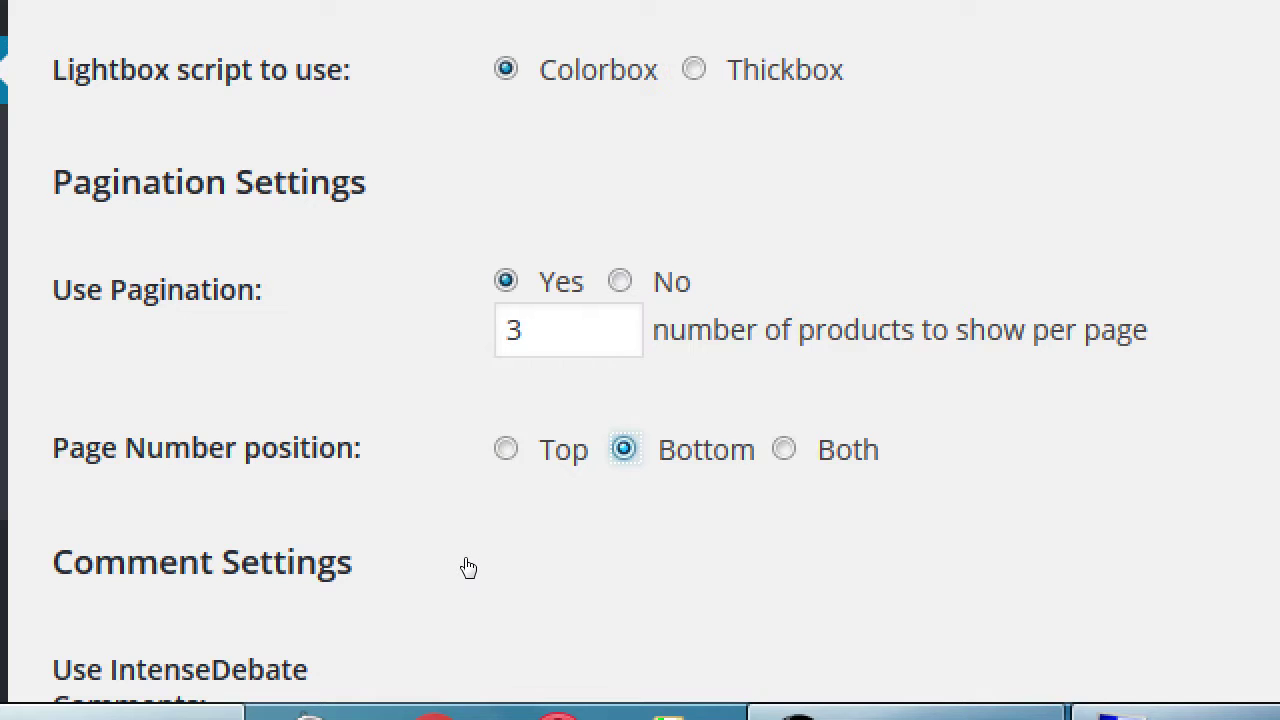
key("Right")
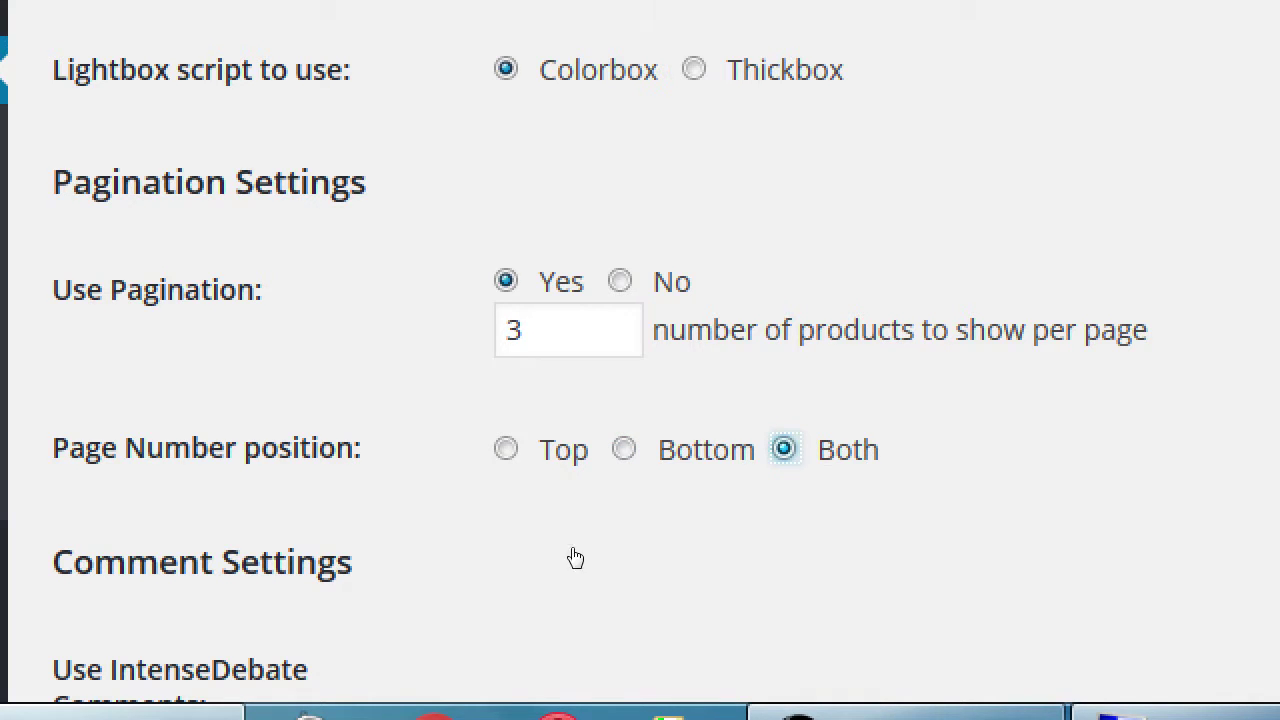
Step: Switch Use IntenseDebate Comments to Yes to view its options, and set it back to No
scroll(575, 557, "down", 5)
scroll(583, 556, "up", 1)
scroll(585, 557, "up", 1)
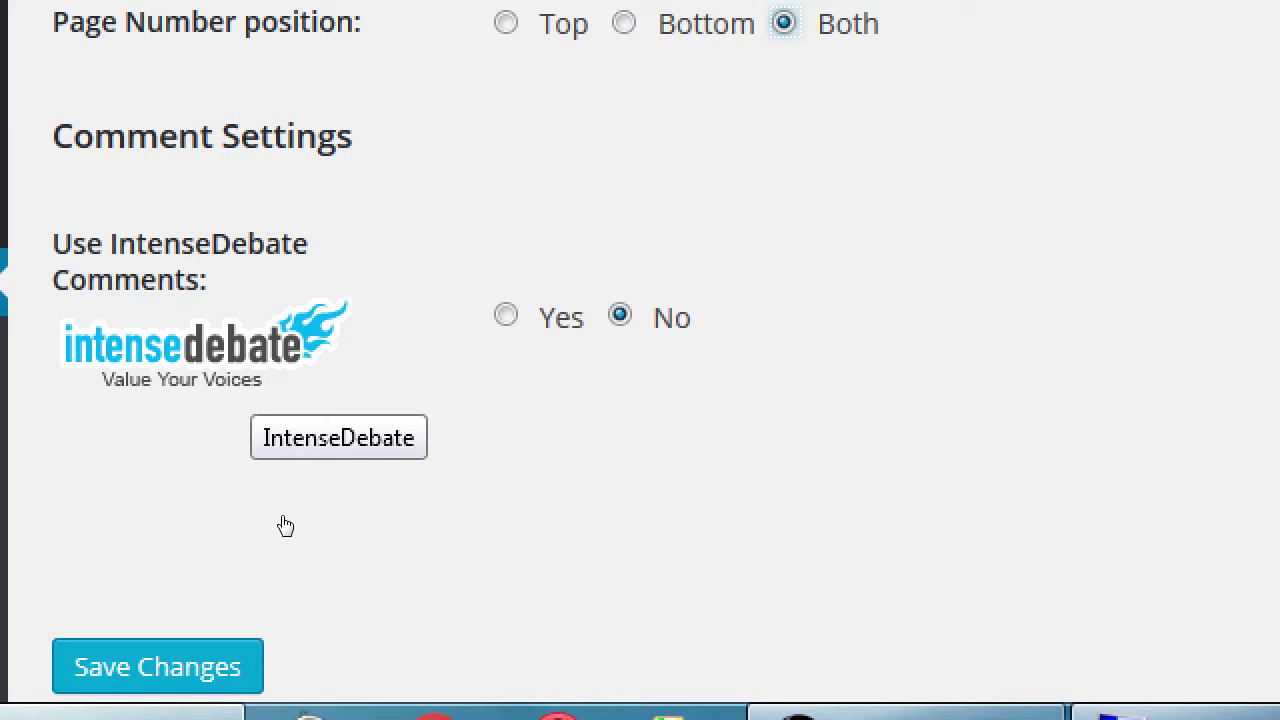
key("Tab")
key("Left")
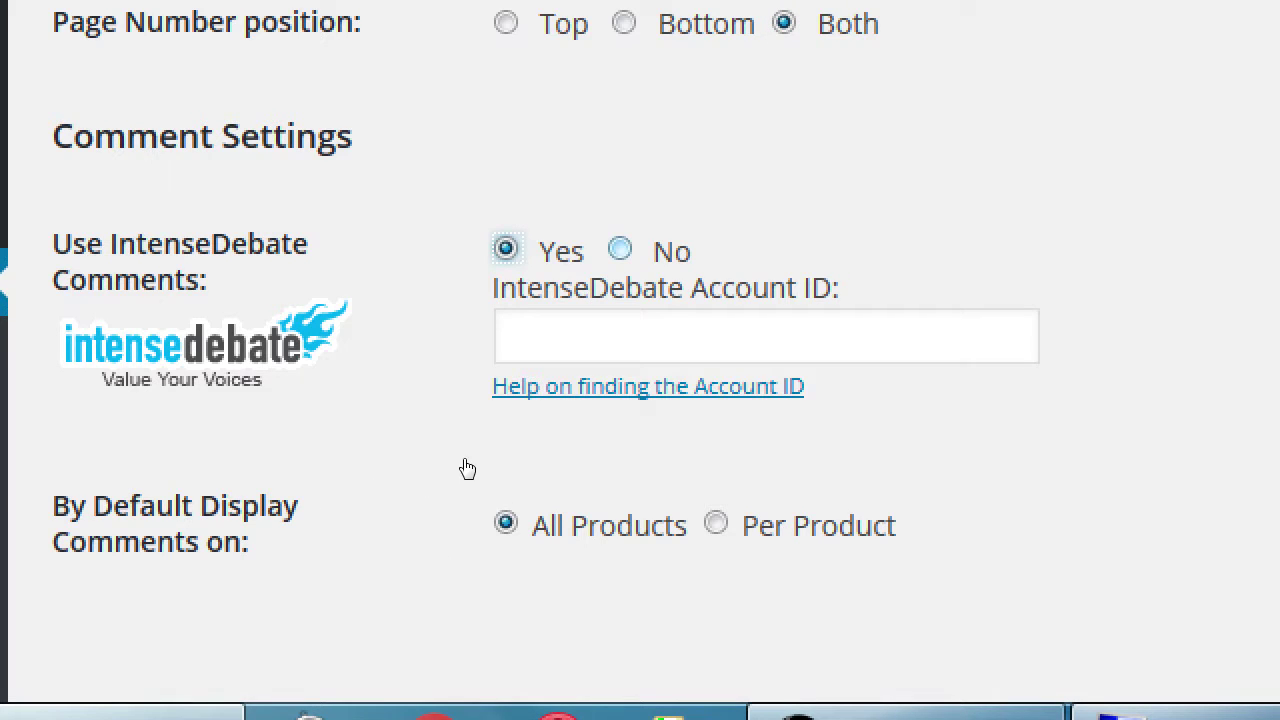
key("Right")
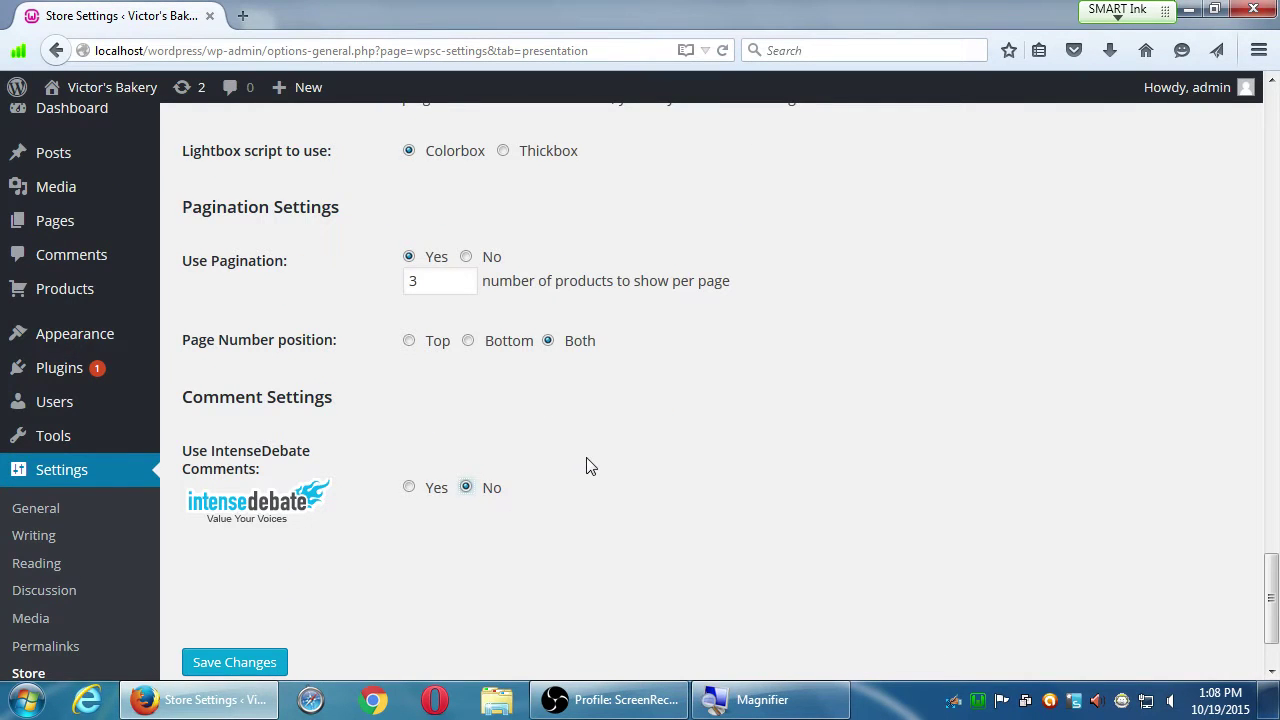
Step: Save the changes to the Presentation settings
scroll(586, 470, "down", 2)
scroll(588, 462, "up", 5)
scroll(592, 458, "down", 3)
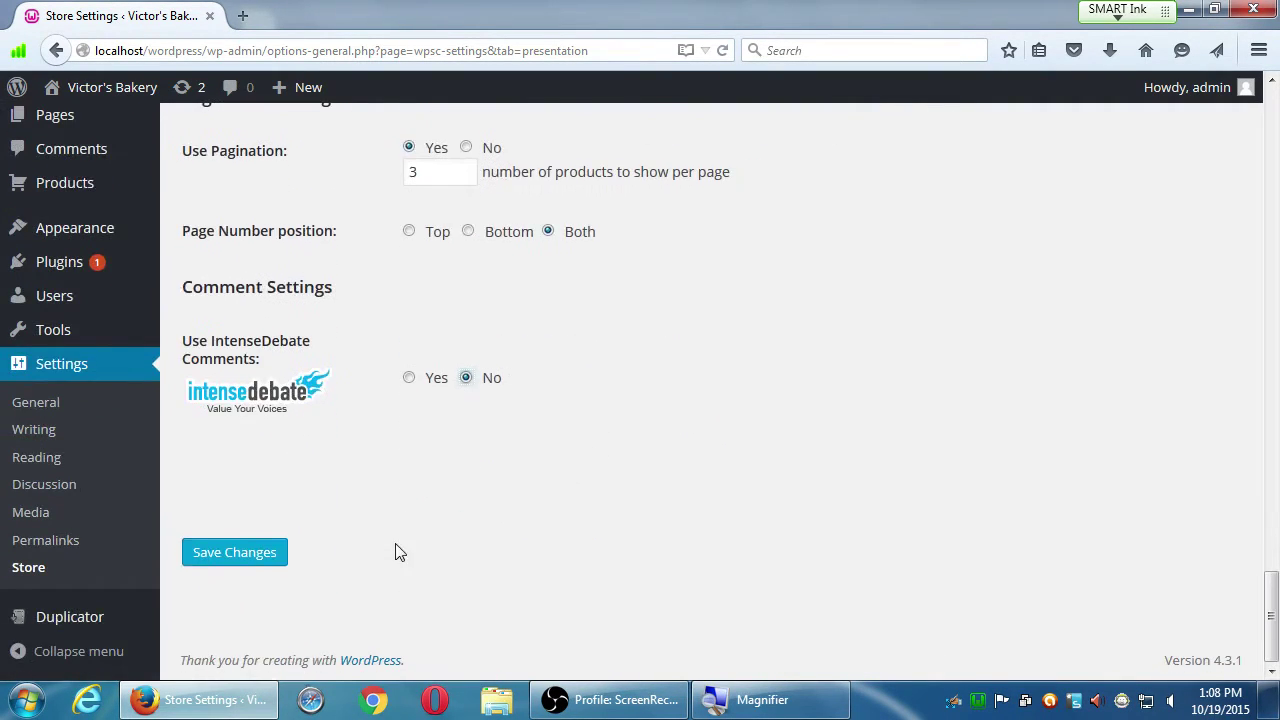
left_click(256, 558)
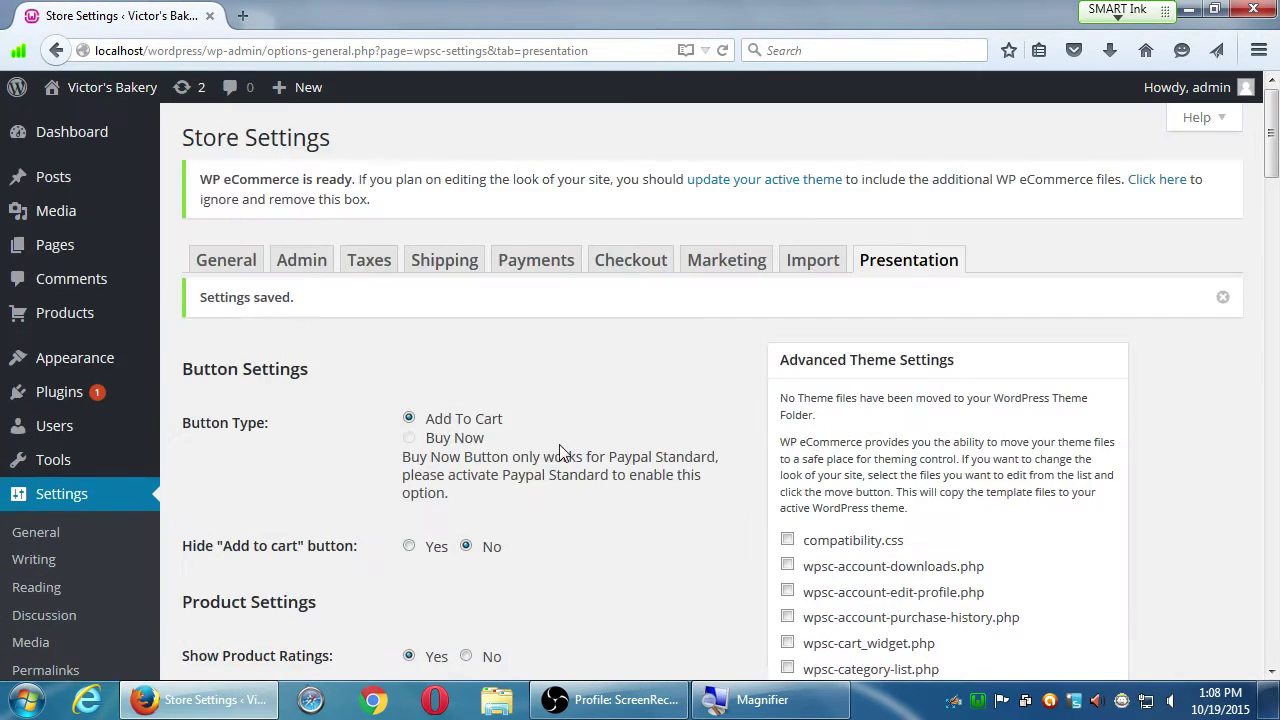
Step: Search the Presentation settings page for "grid view"
scroll(565, 458, "down", 10)
scroll(562, 488, "down", 15)
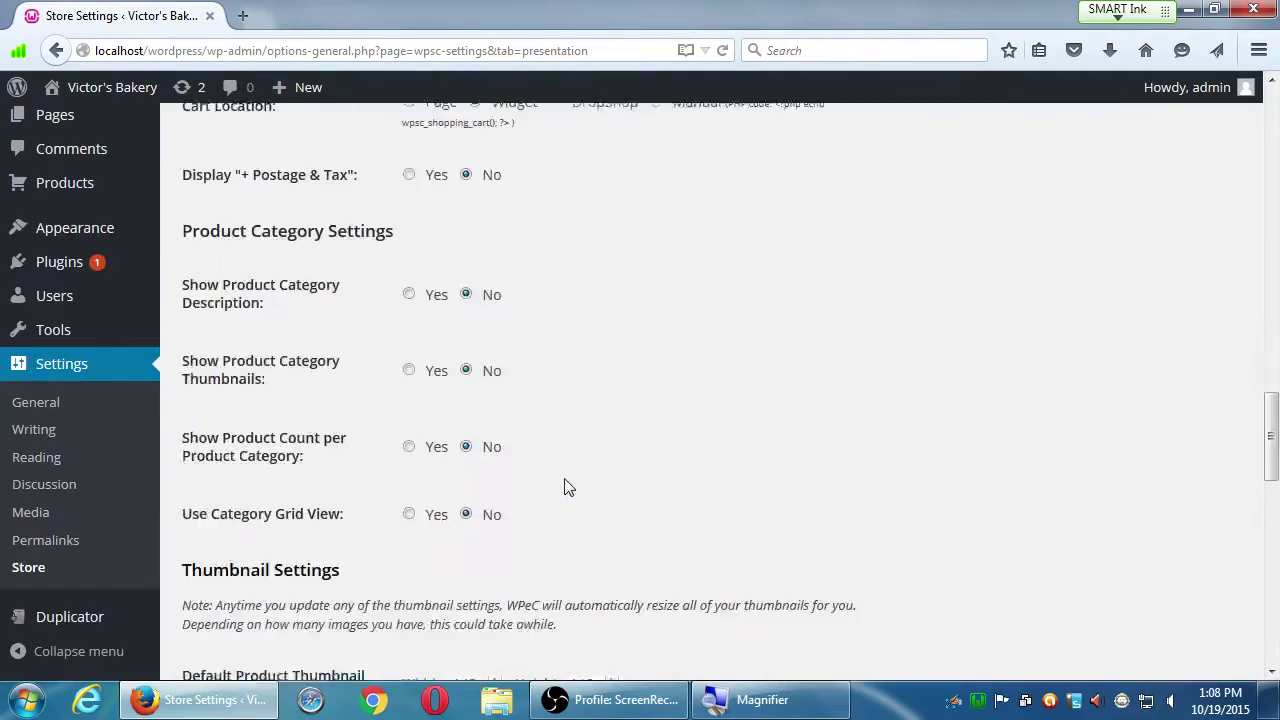
scroll(565, 479, "up", 3)
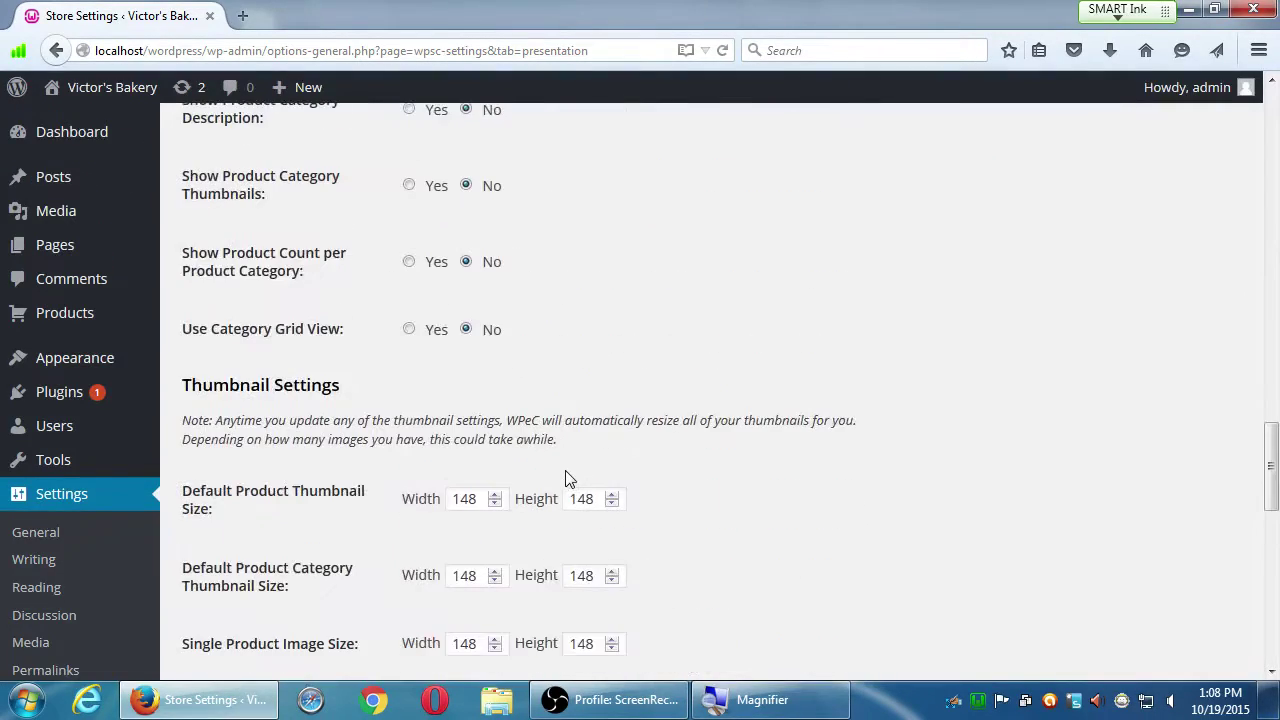
key("ctrl+f")
type("grud")
key("BackSpace")
key("BackSpace")
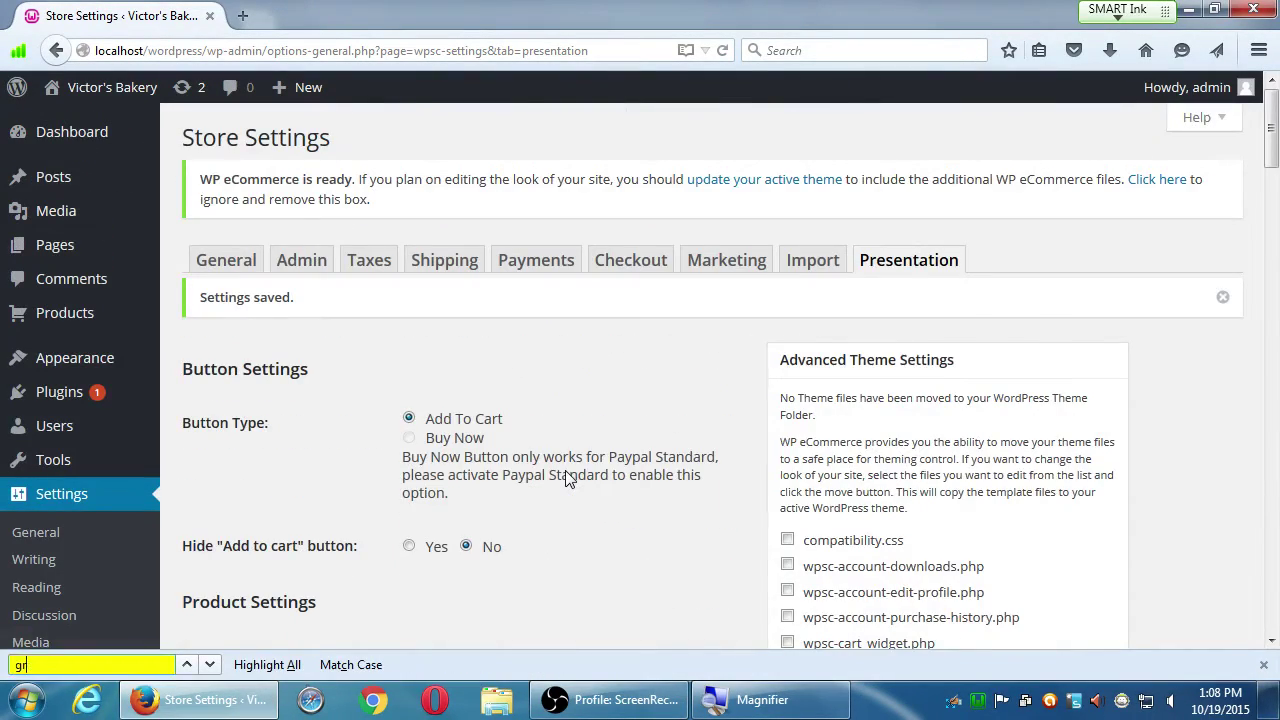
type("id view")
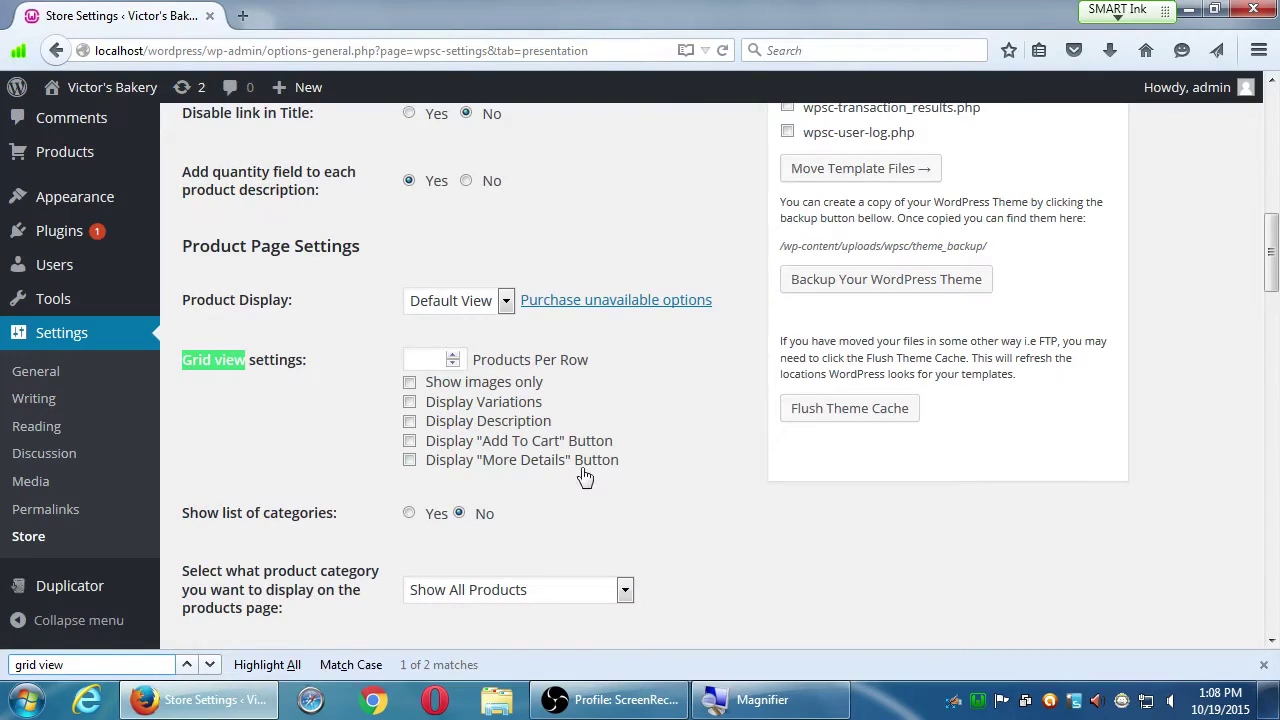
Step: Review the Use Category Grid View option and the Product Page grid view settings, and return to the start of the page
scroll(583, 477, "down", 15)
scroll(603, 462, "down", 8)
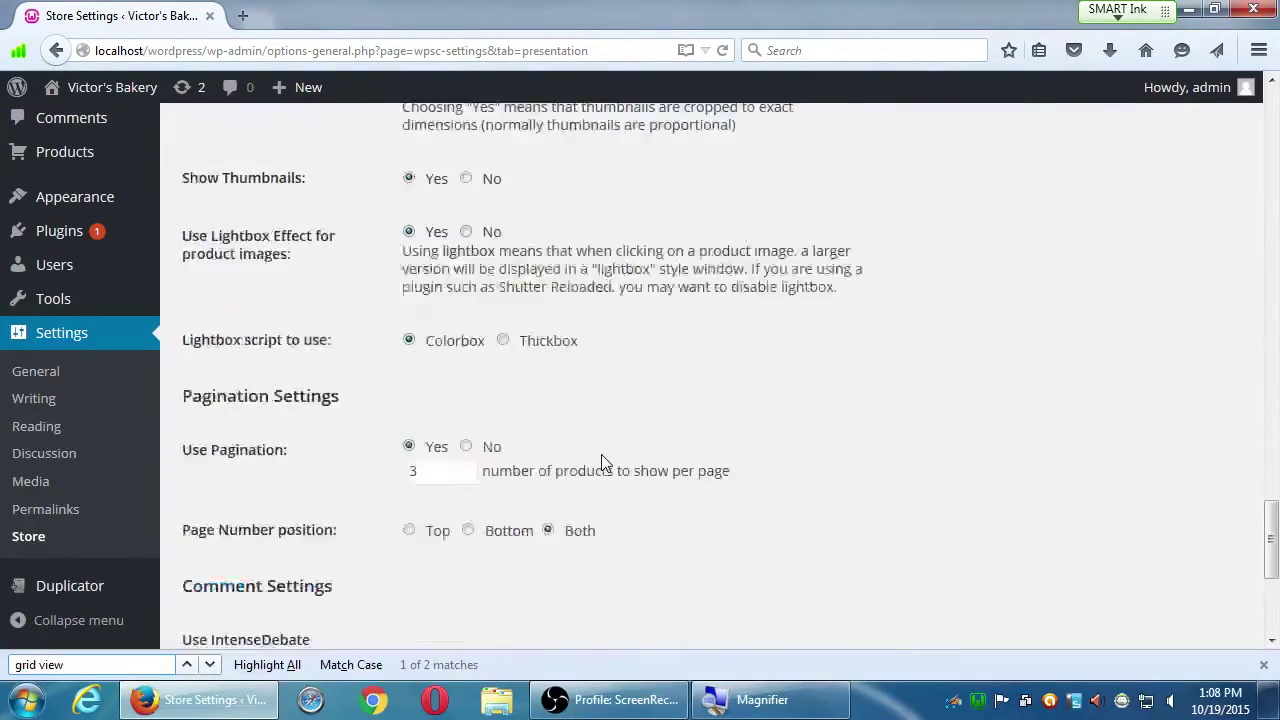
scroll(600, 462, "up", 6)
scroll(596, 463, "up", 6)
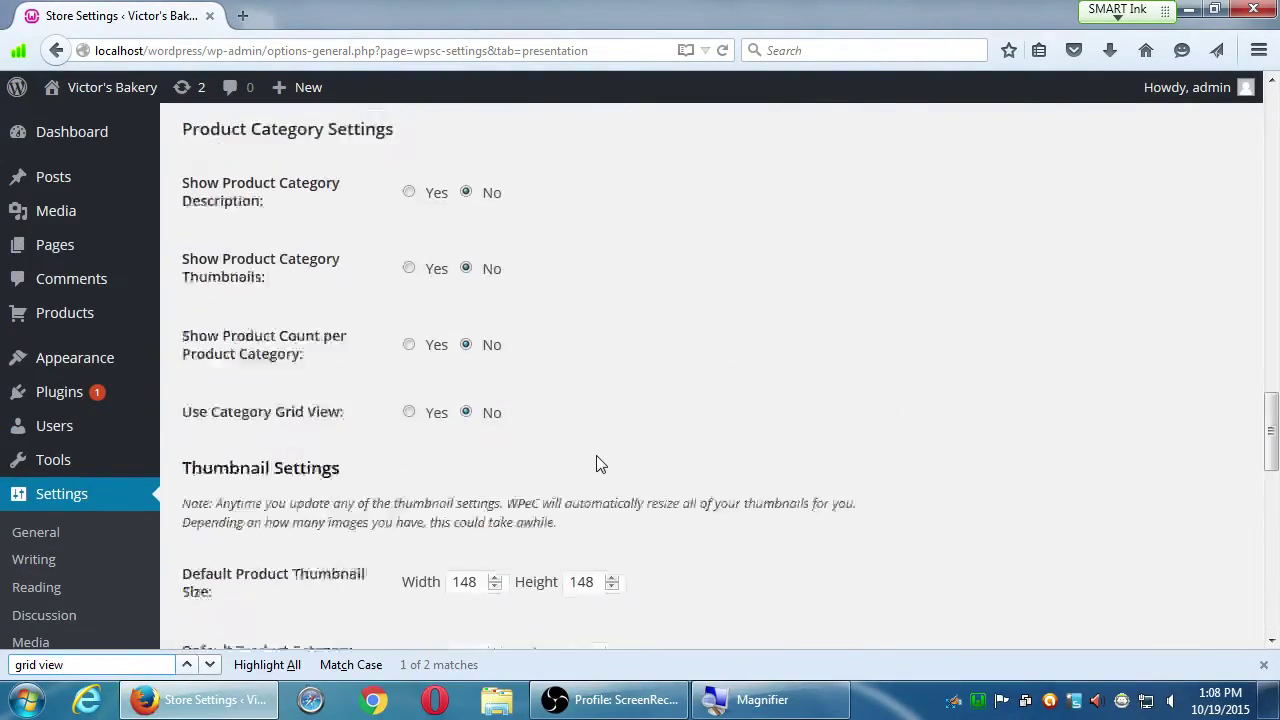
scroll(596, 463, "down", 5)
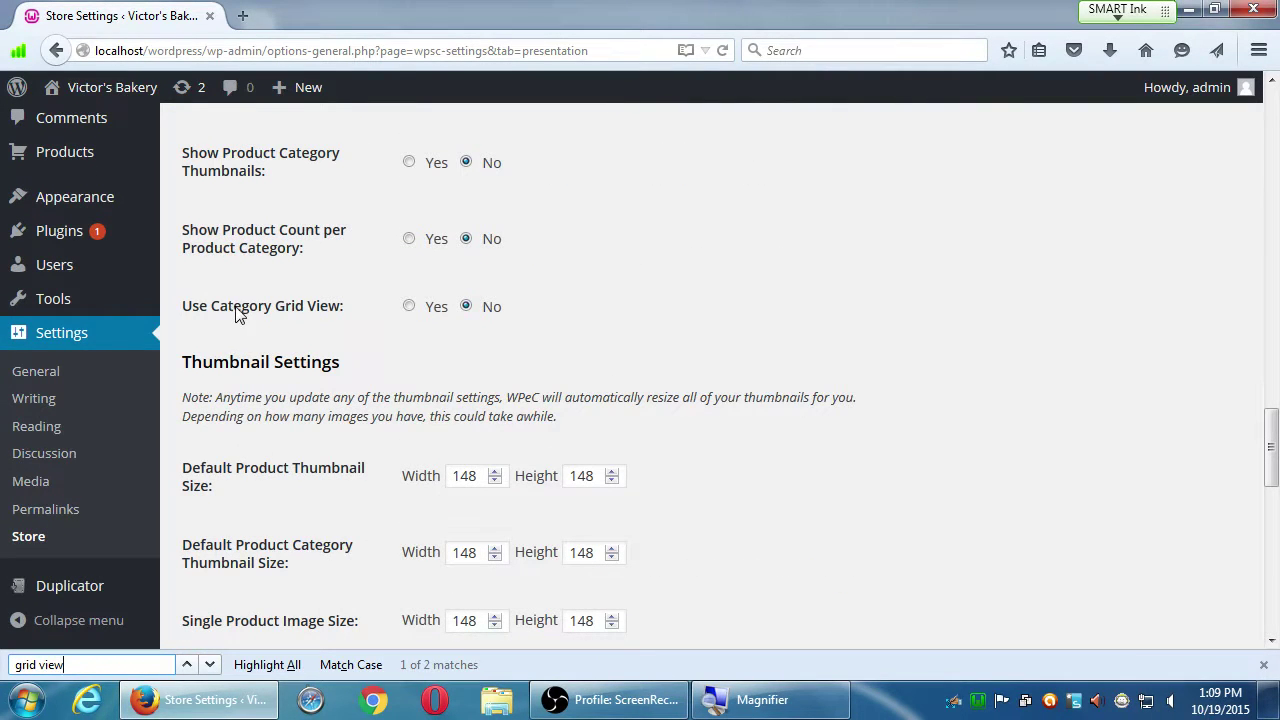
key("super+plus")
scroll(1152, 308, "up", 15)
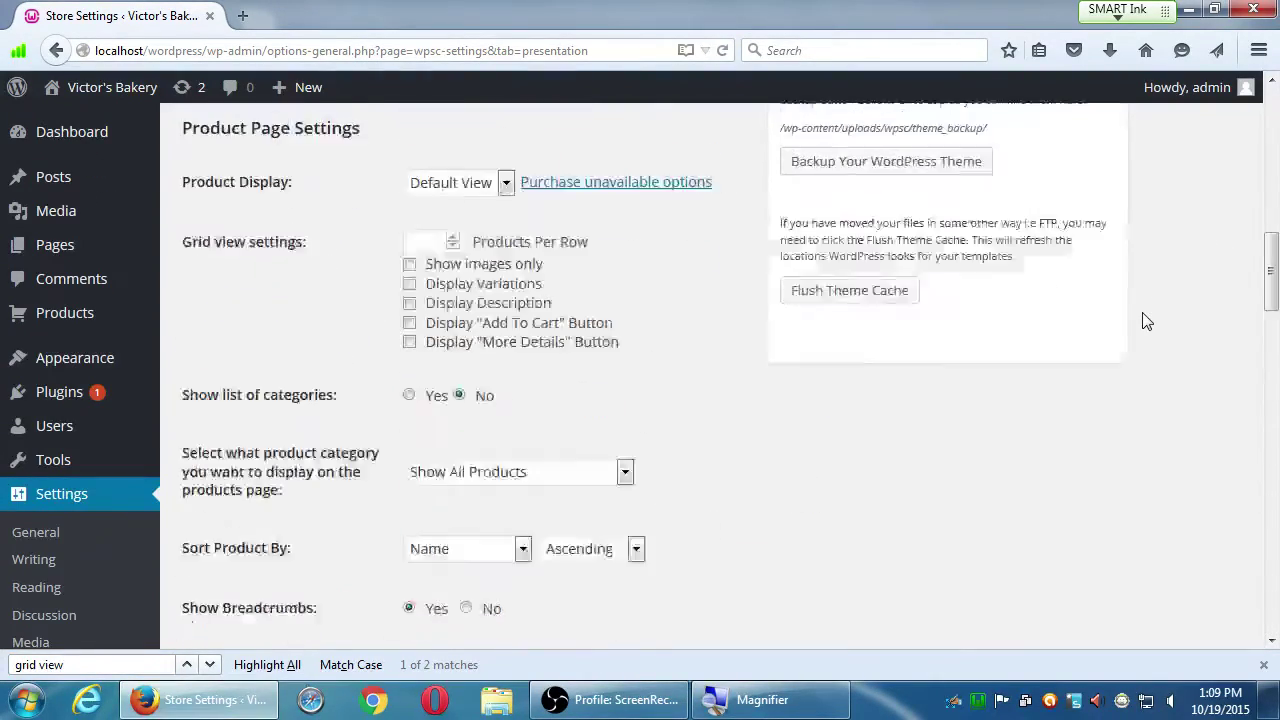
scroll(1145, 320, "up", 6)
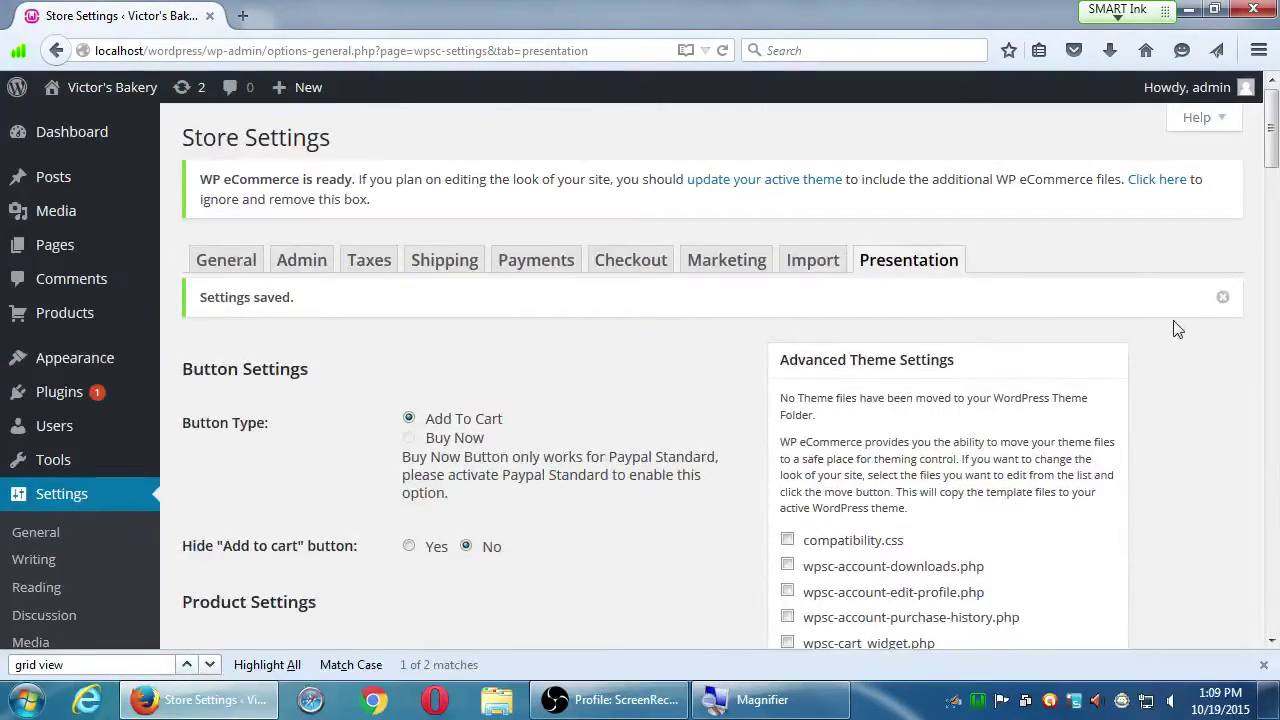
Step: Dismiss the settings-saved notice and close the page search for "grid view"
left_click(1216, 300)
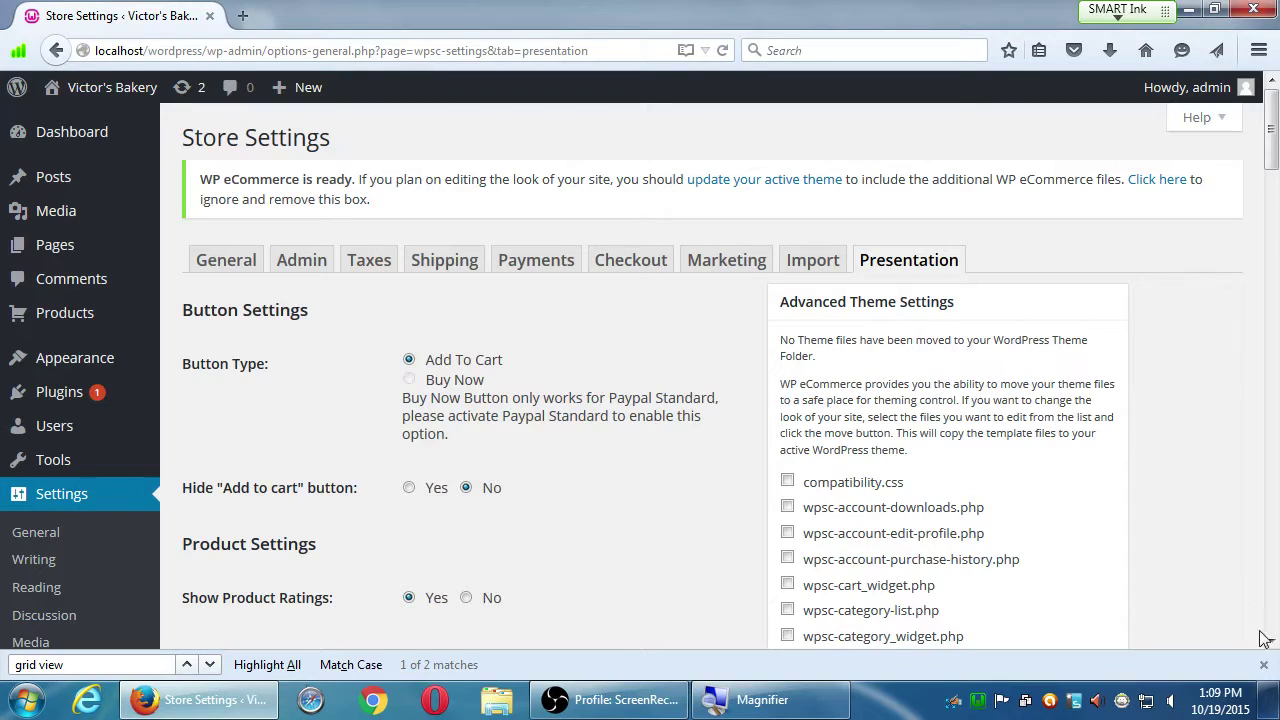
left_click(1262, 666)
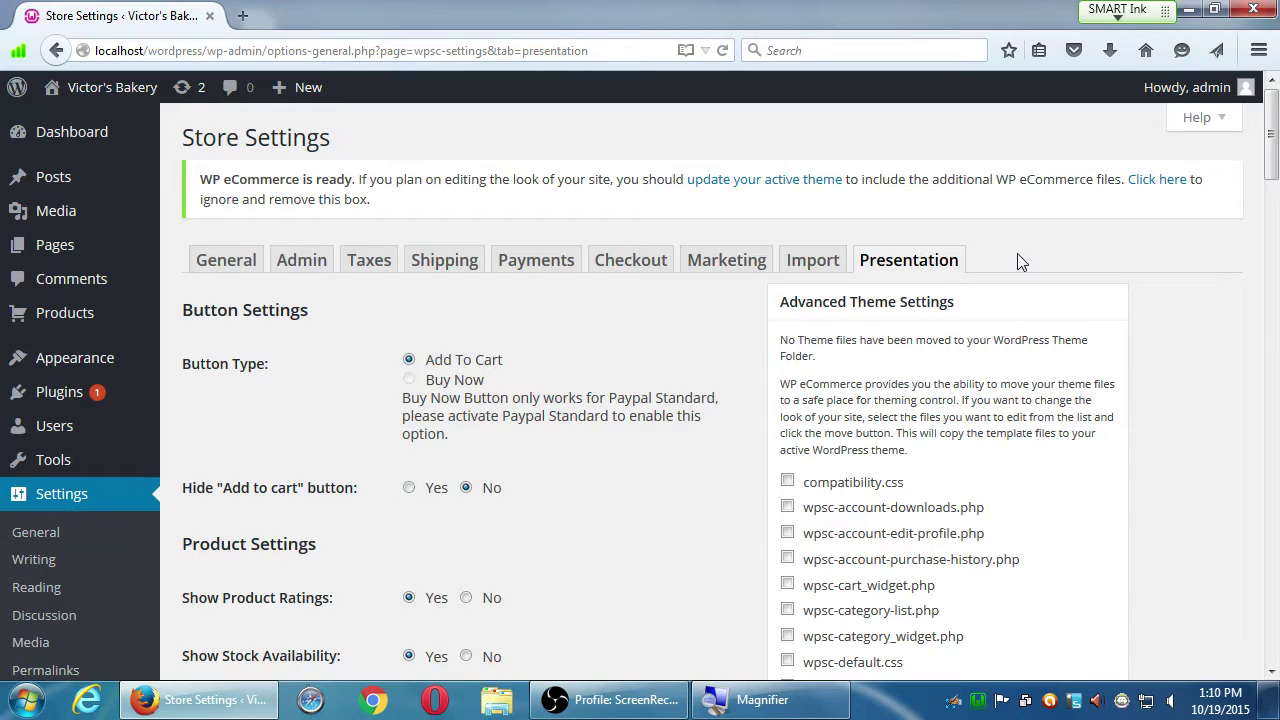
Step: Select every template file in Advanced Theme Settings, from compatibility.css to wpsc-user-log.php, and move them to the active theme
scroll(1100, 340, "down", 3)
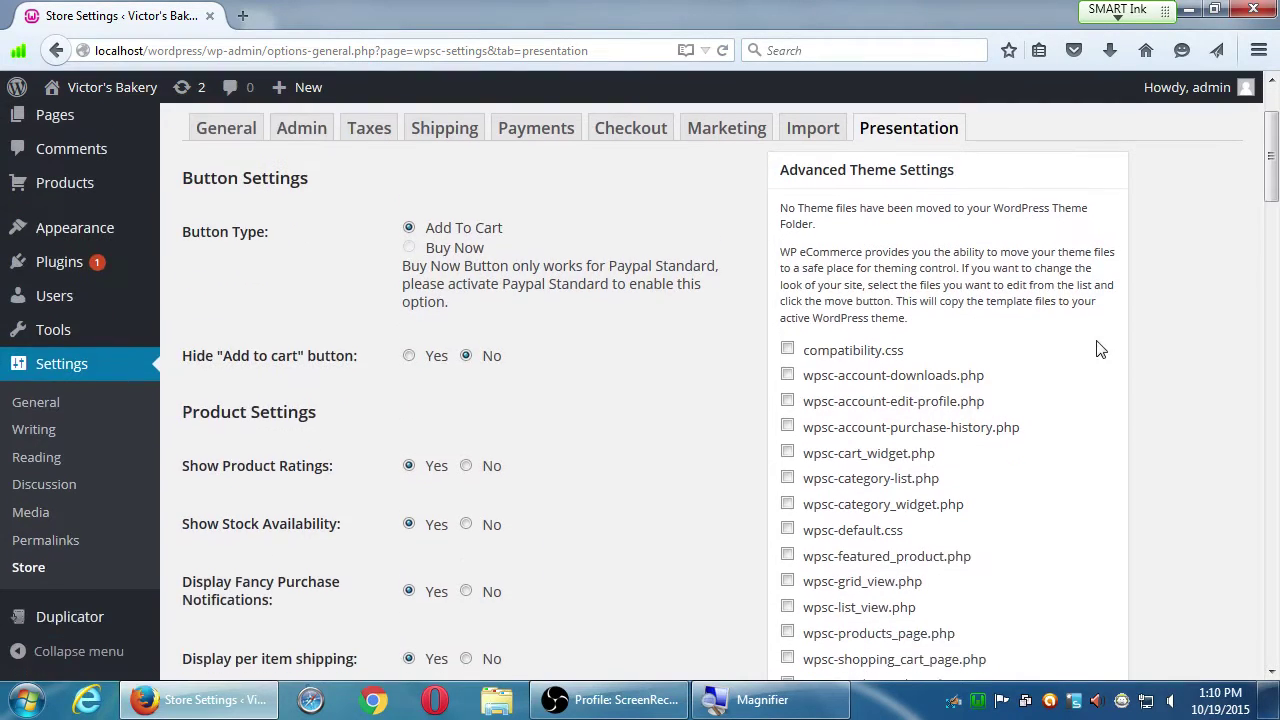
scroll(1100, 348, "down", 7)
scroll(1100, 346, "up", 9)
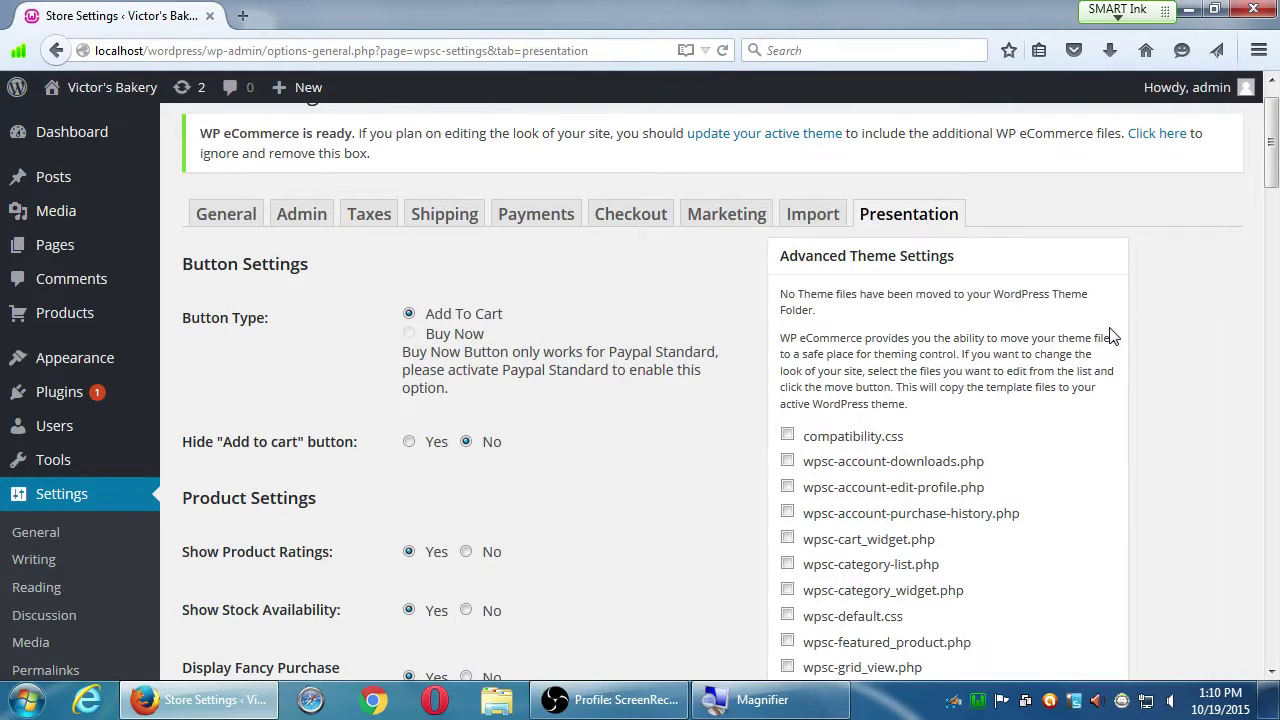
key("super+plus")
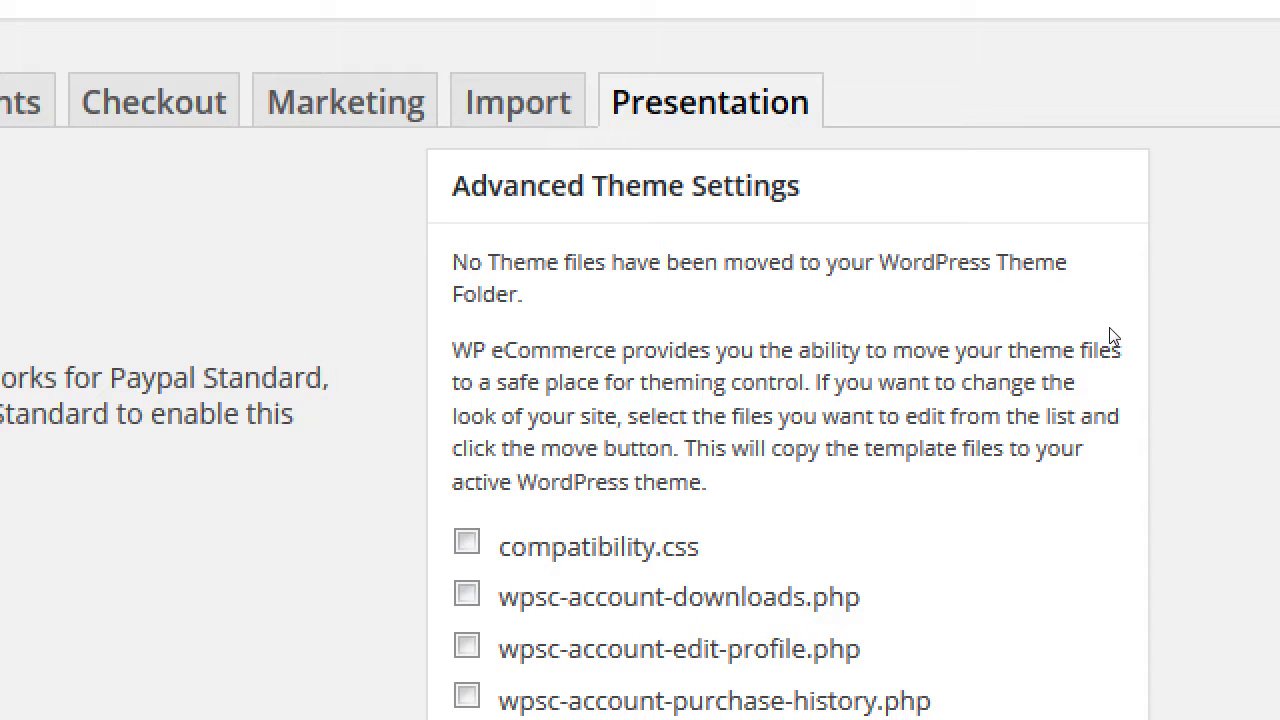
scroll(1113, 338, "down", 4)
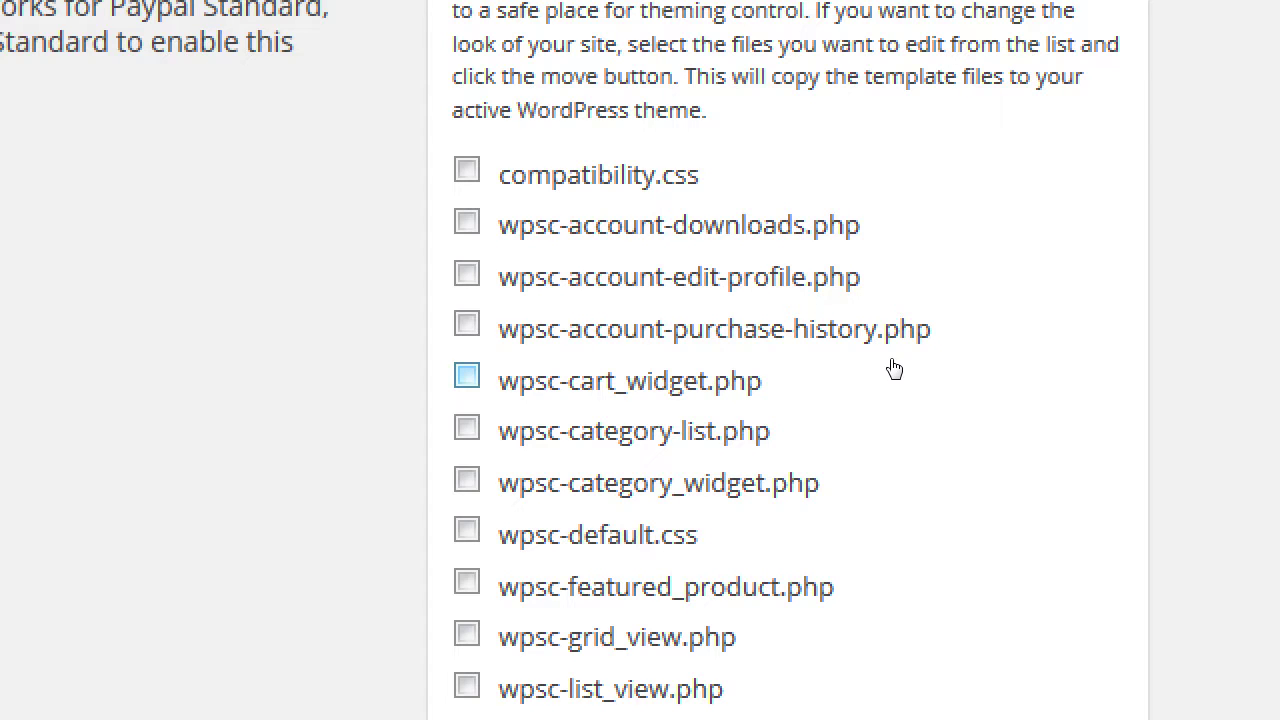
key("Tab")
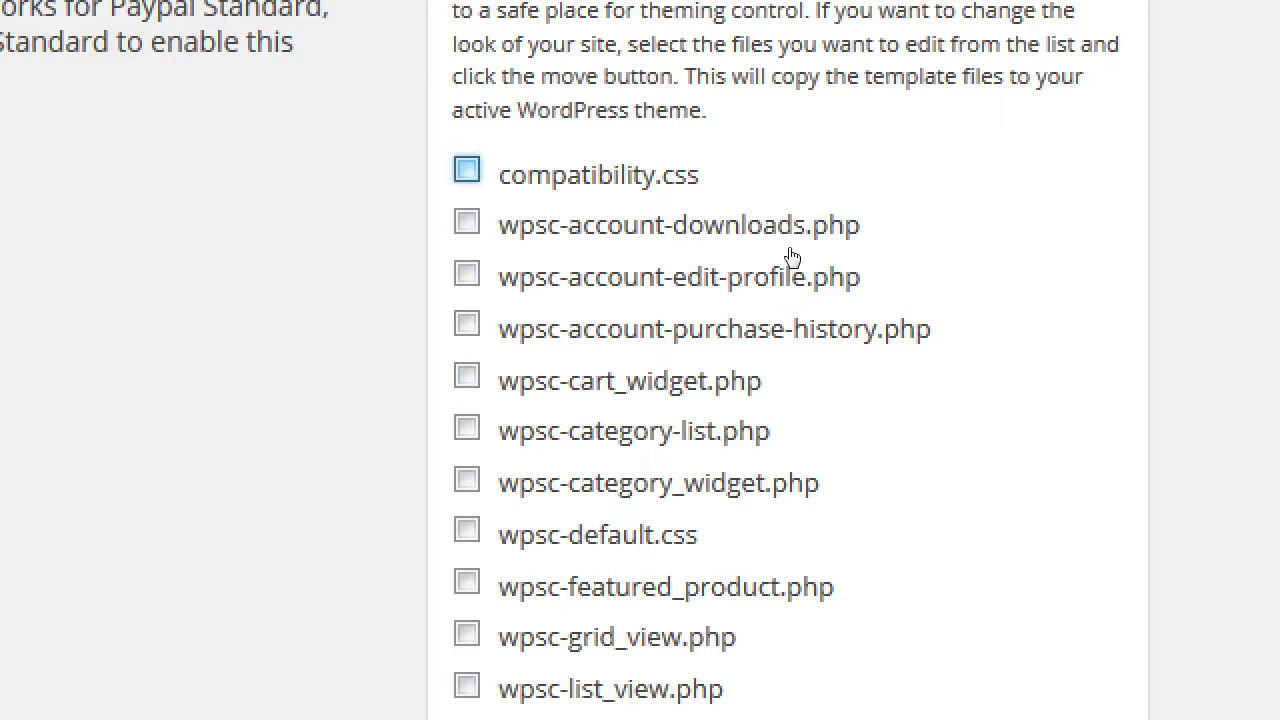
key("space")
key("Tab")
key("space")
key("Tab")
key("space")
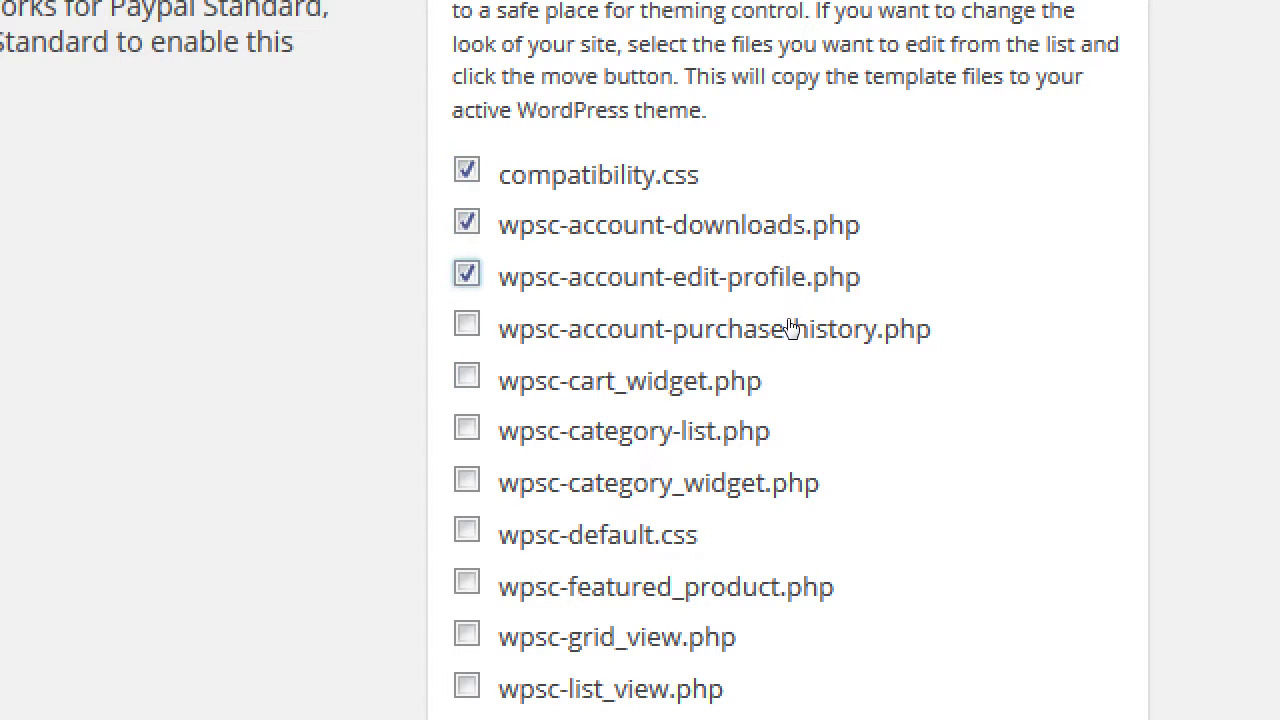
key("Tab")
key("space")
key("Tab")
key("space")
key("Tab")
key("space")
key("Tab")
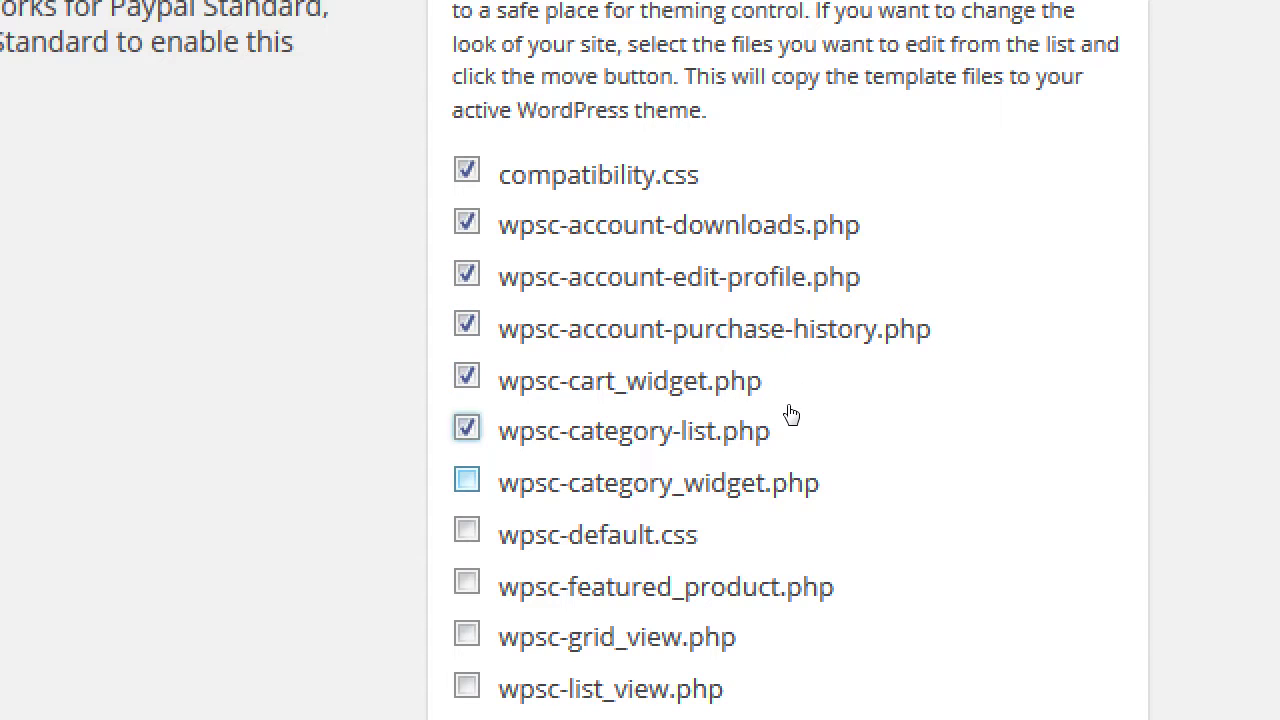
key("space")
key("Tab")
key("space")
key("Tab")
key("space")
key("Tab")
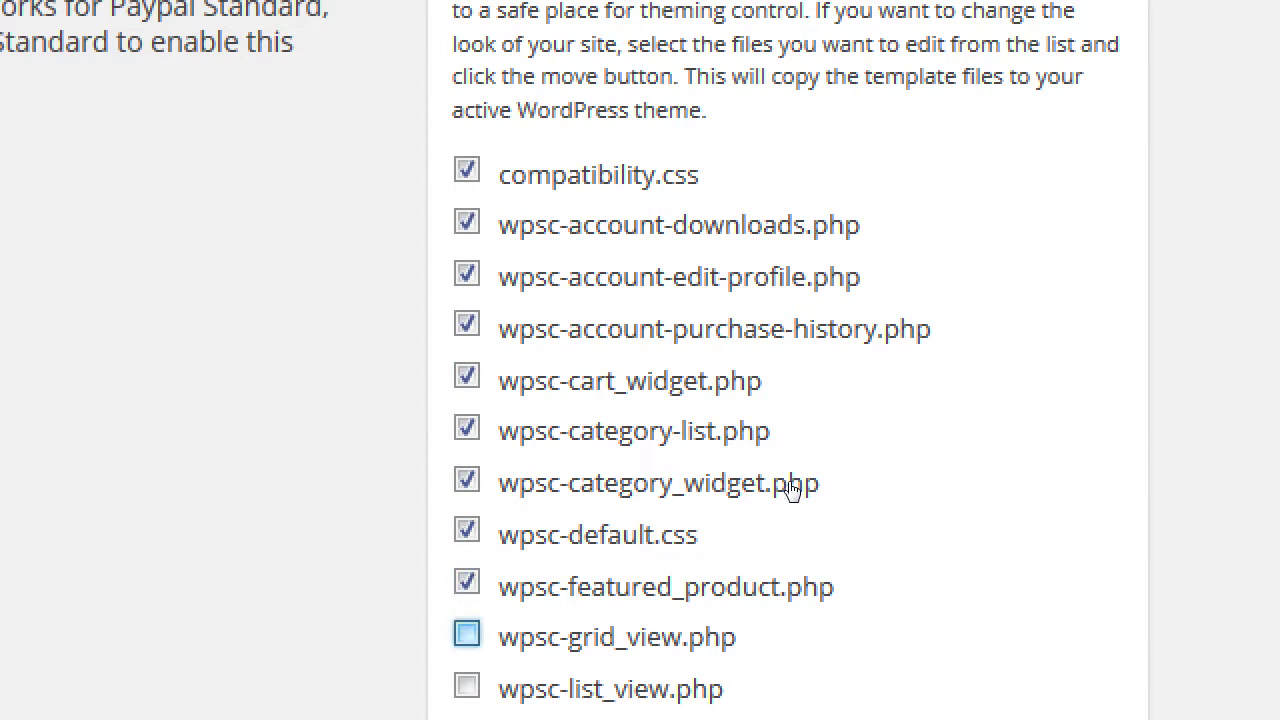
key("space")
scroll(760, 470, "down", 2)
key("Tab")
key("space")
key("Tab")
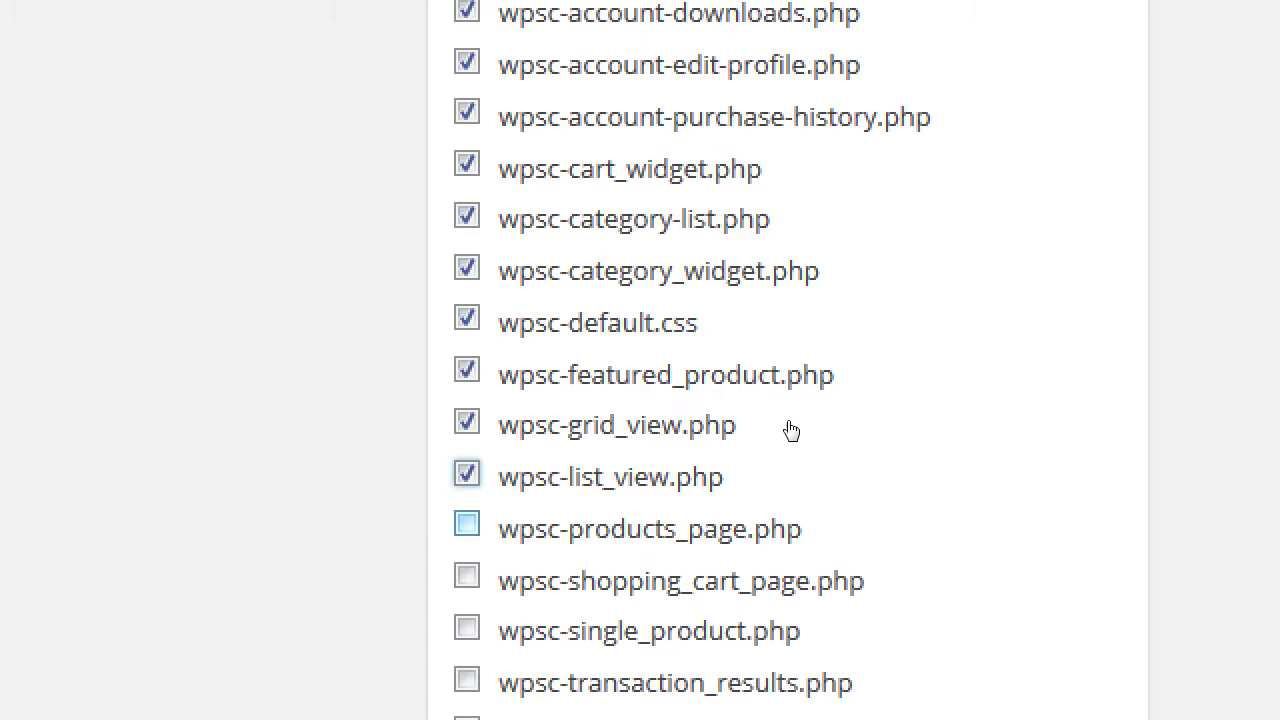
key("space")
key("Tab")
key("space")
key("Tab")
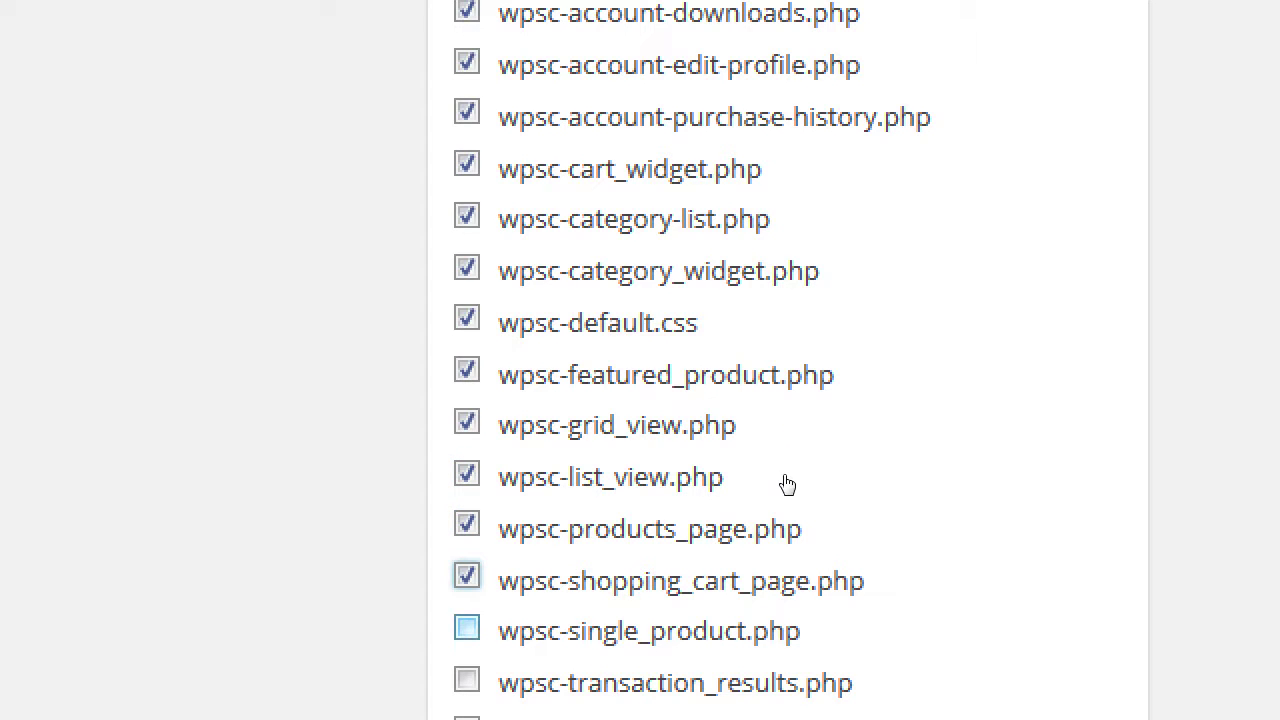
key("space")
scroll(787, 484, "down", 1)
key("Tab")
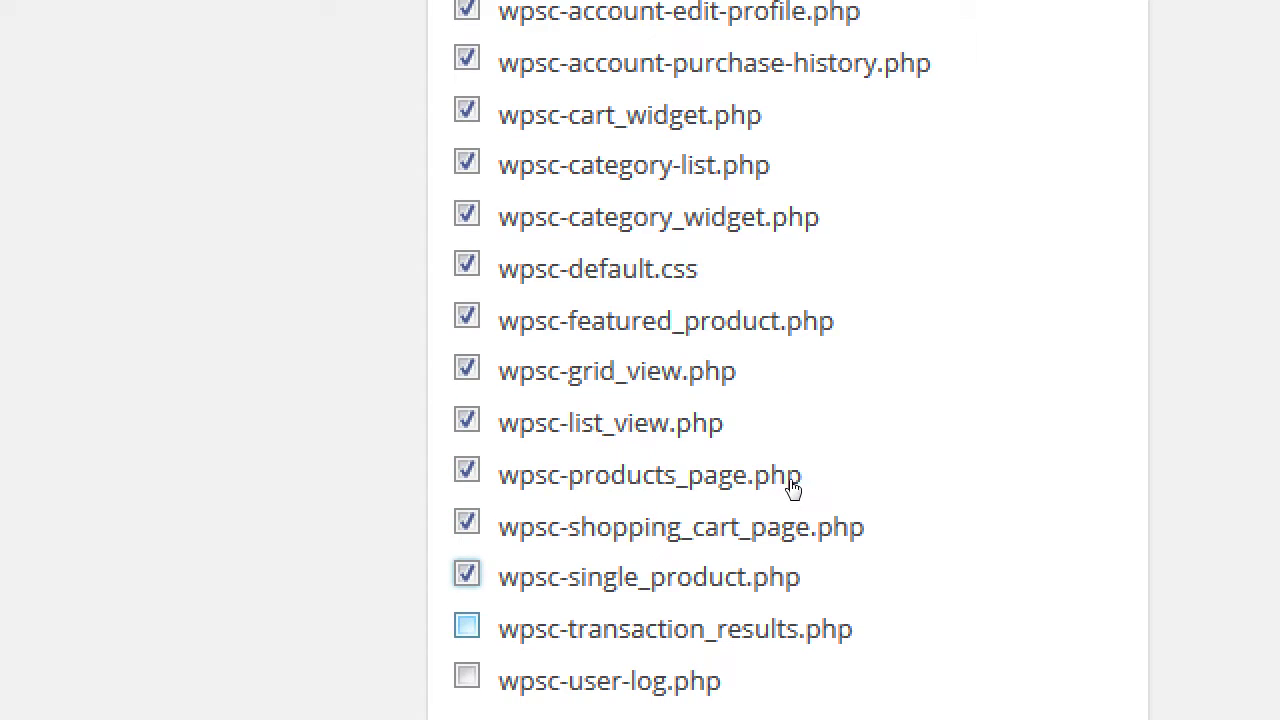
key("space")
scroll(790, 482, "down", 3)
key("Tab")
key("space")
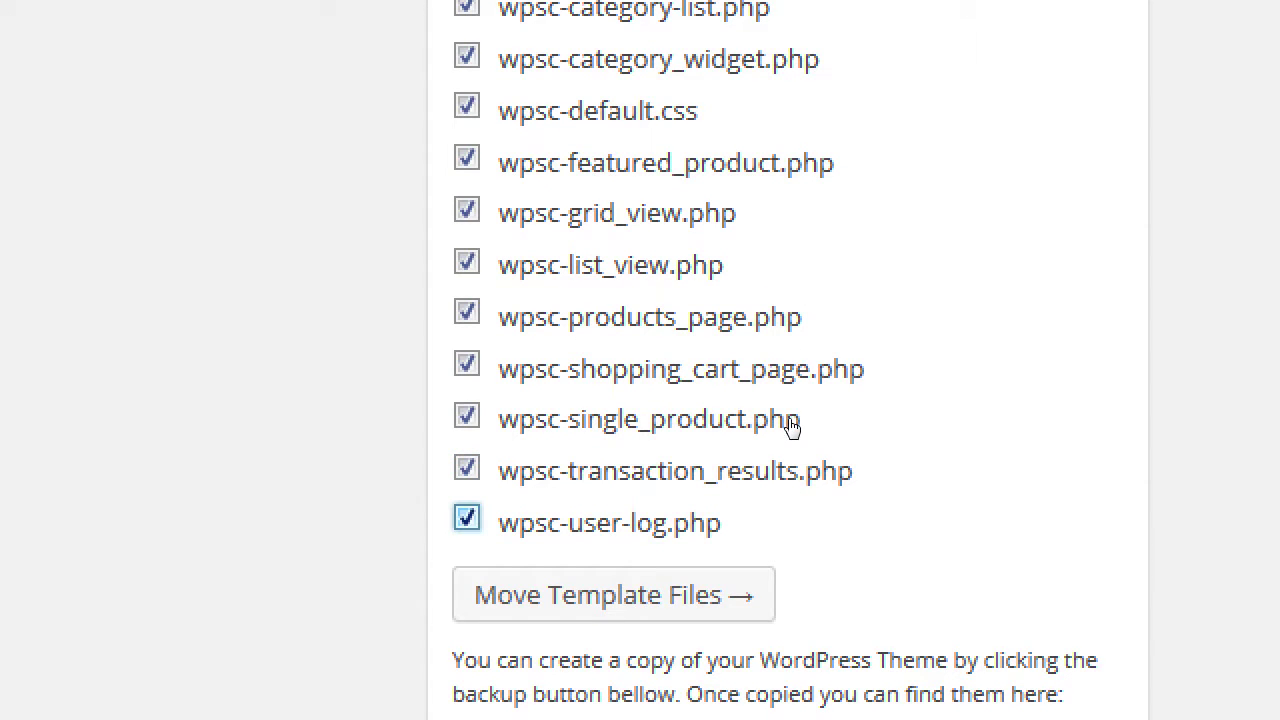
key("Tab")
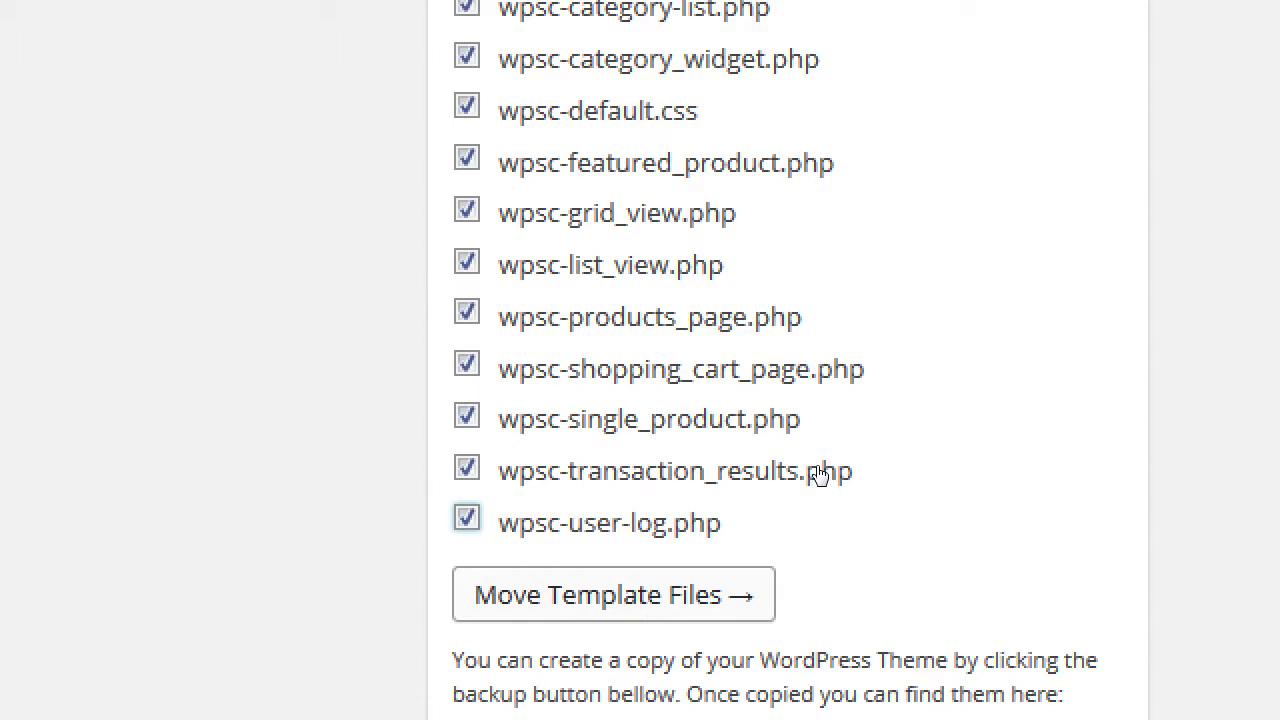
key("Tab")
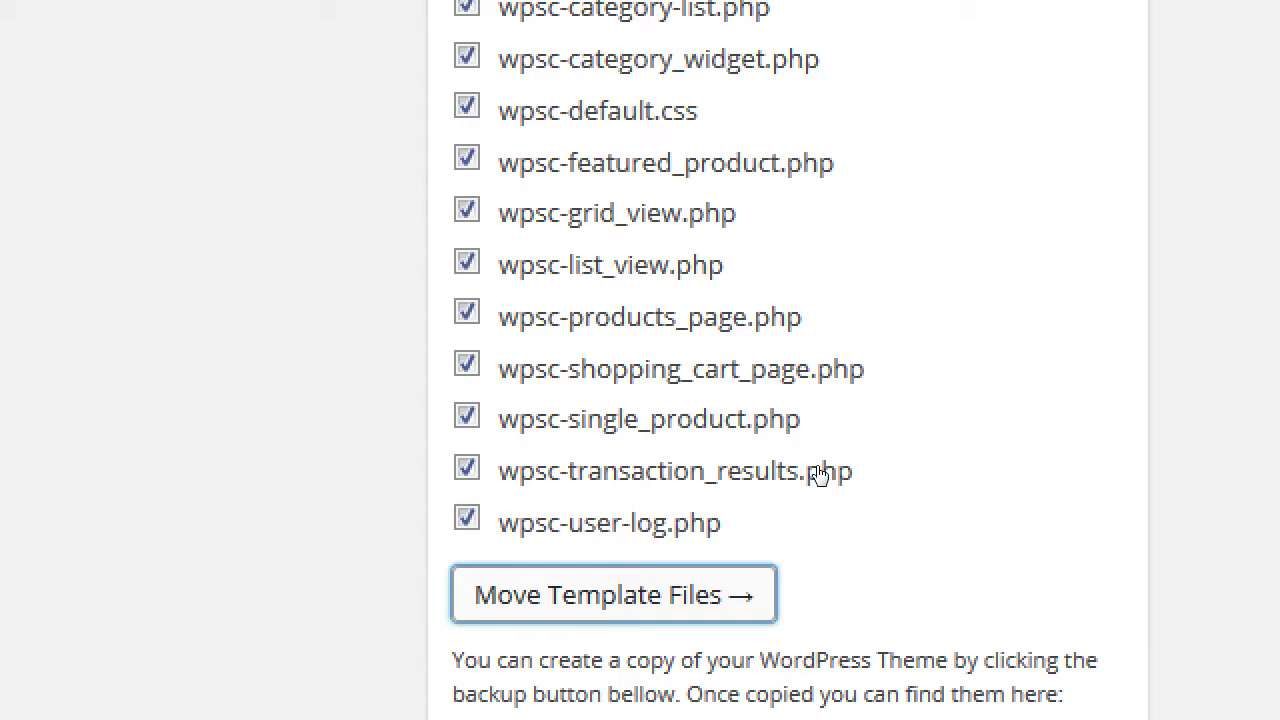
key("Return")
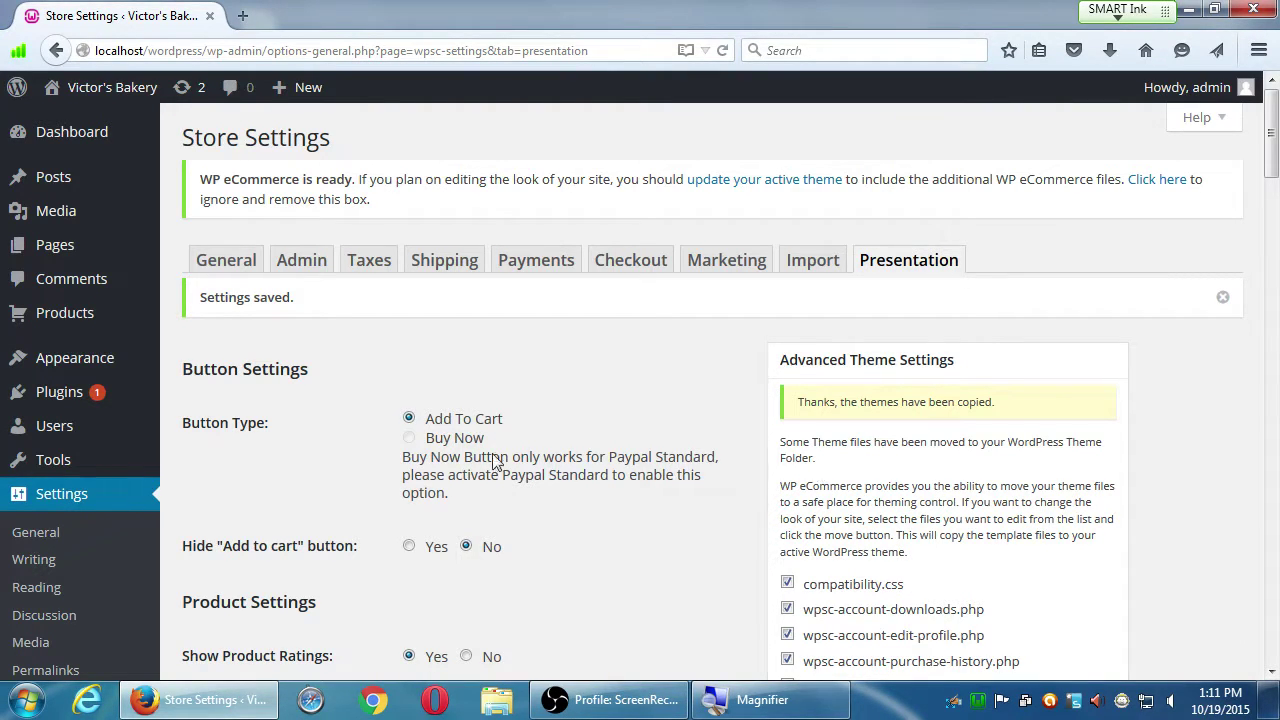
Step: Save the changes to the Presentation settings with the moved template files
mouse_move(133, 372)
scroll(1162, 409, "down", 8)
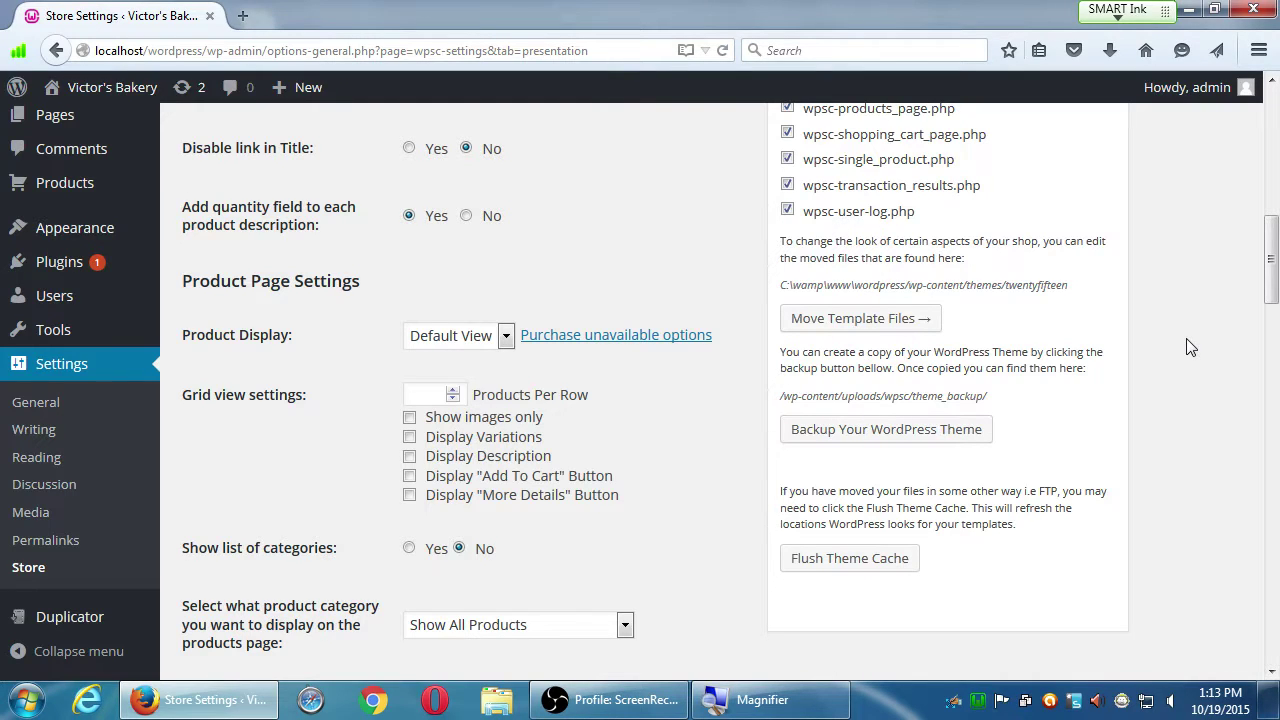
scroll(1190, 346, "down", 15)
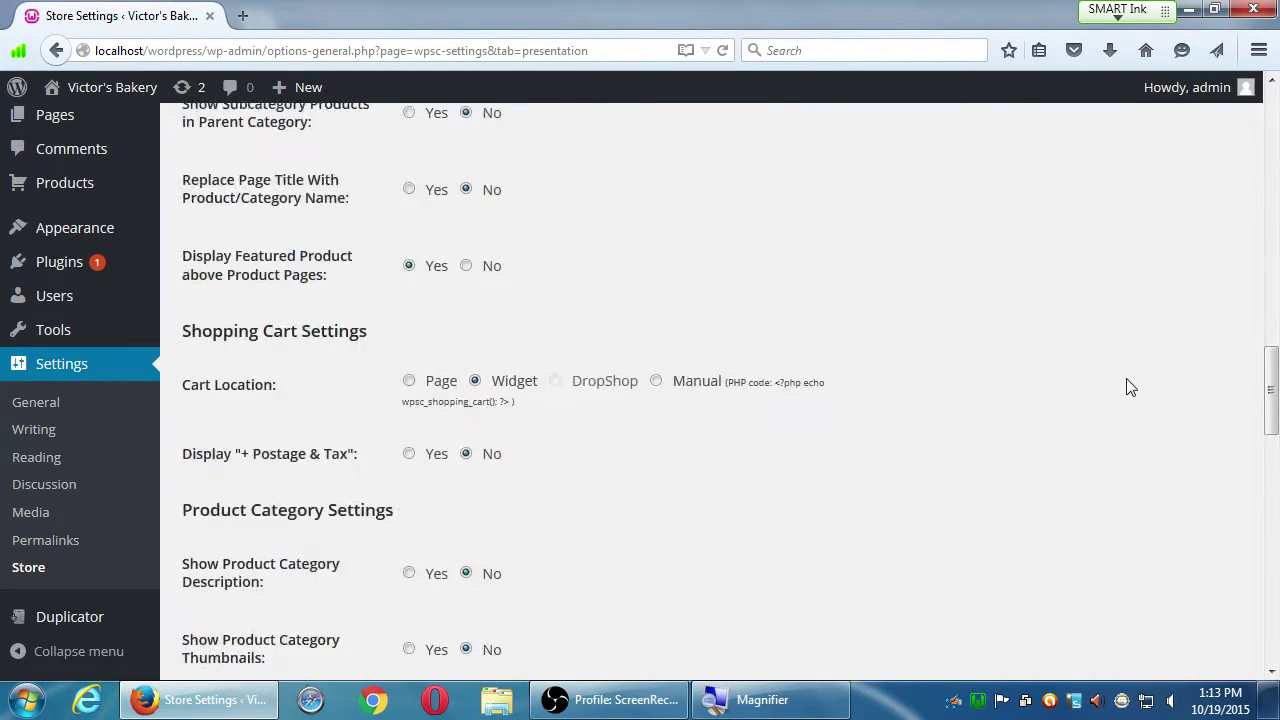
scroll(326, 555, "down", 5)
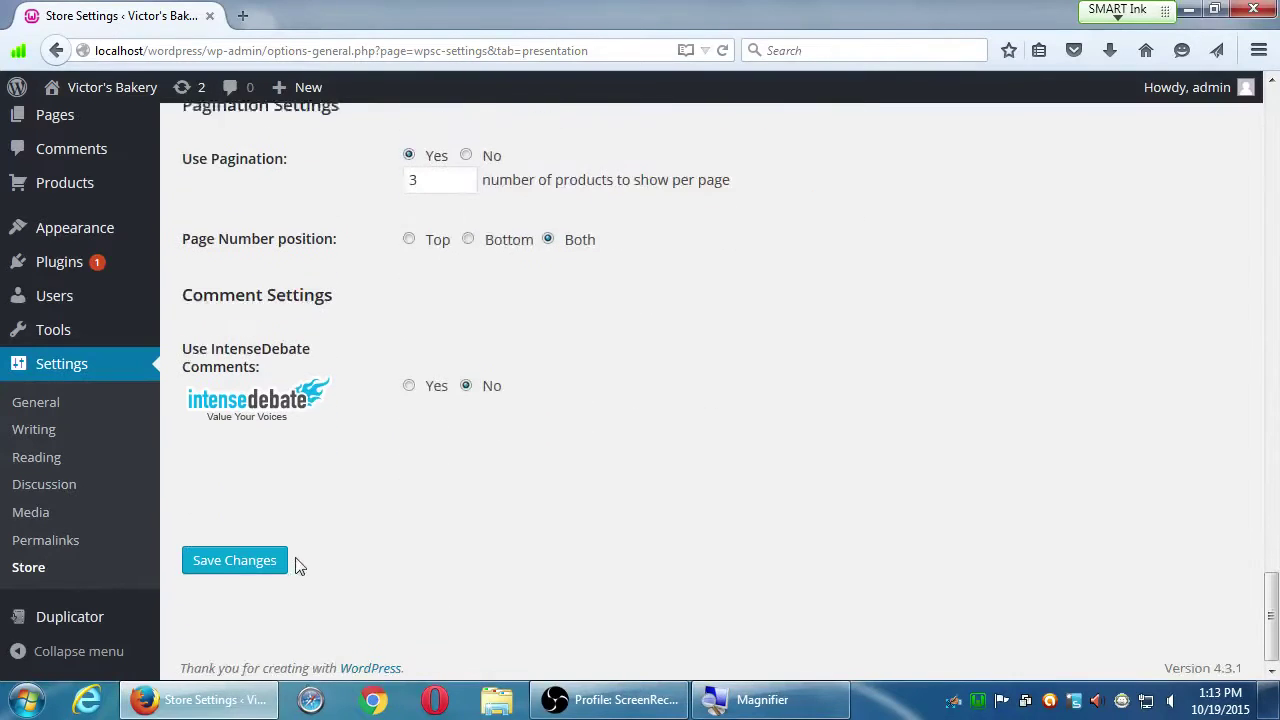
left_click(248, 556)
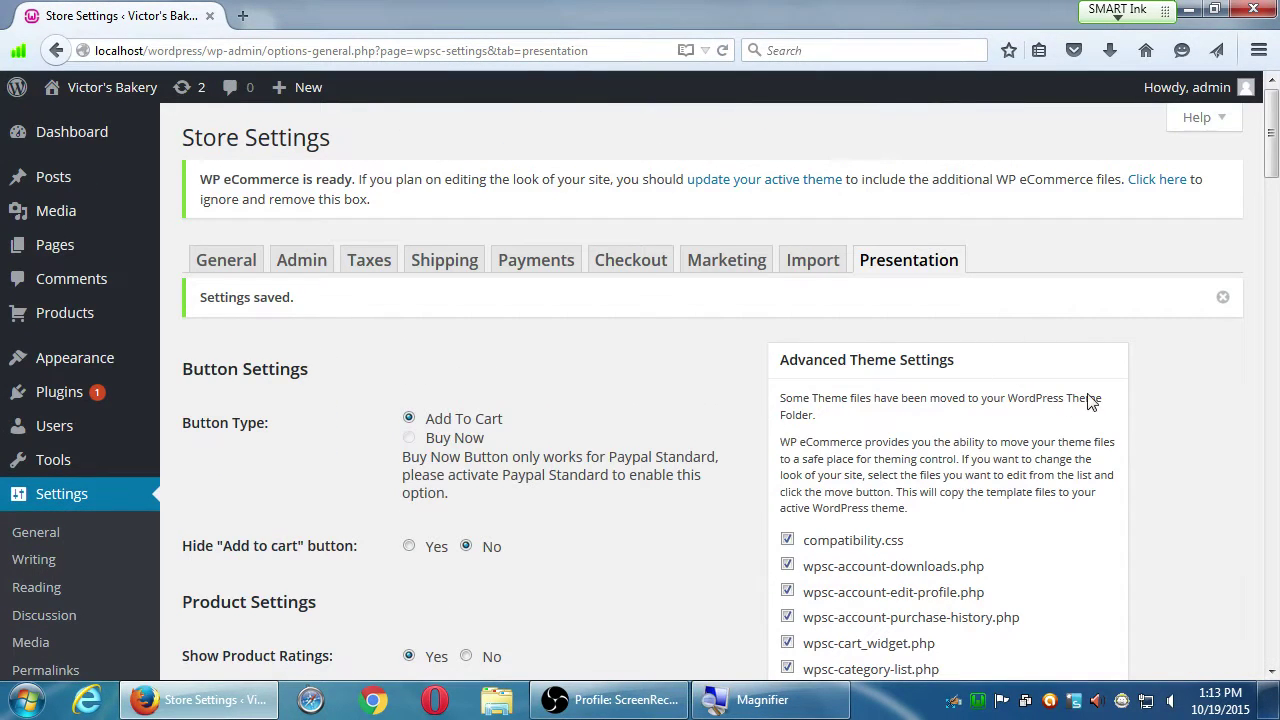
Step: Look over the Advanced Theme Settings and product page options, and dismiss the settings-saved notice
scroll(1120, 426, "down", 4)
scroll(1130, 418, "down", 4)
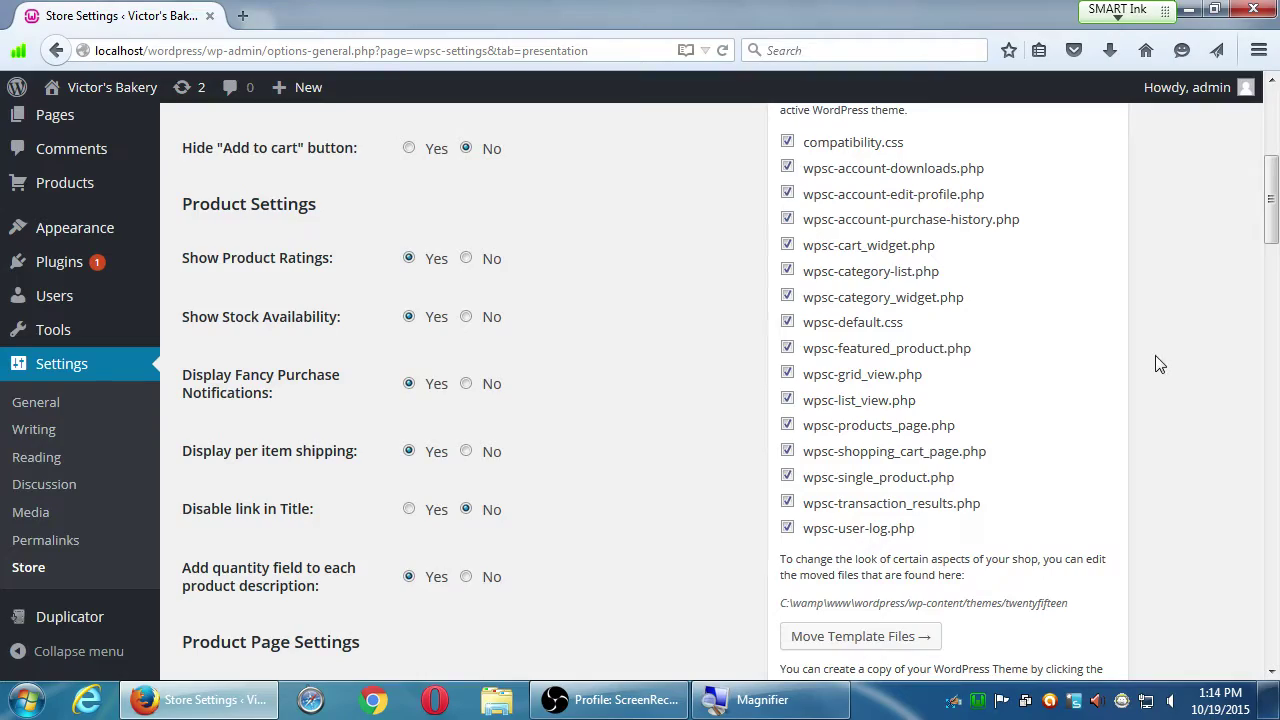
scroll(1150, 360, "up", 5)
scroll(1150, 362, "down", 8)
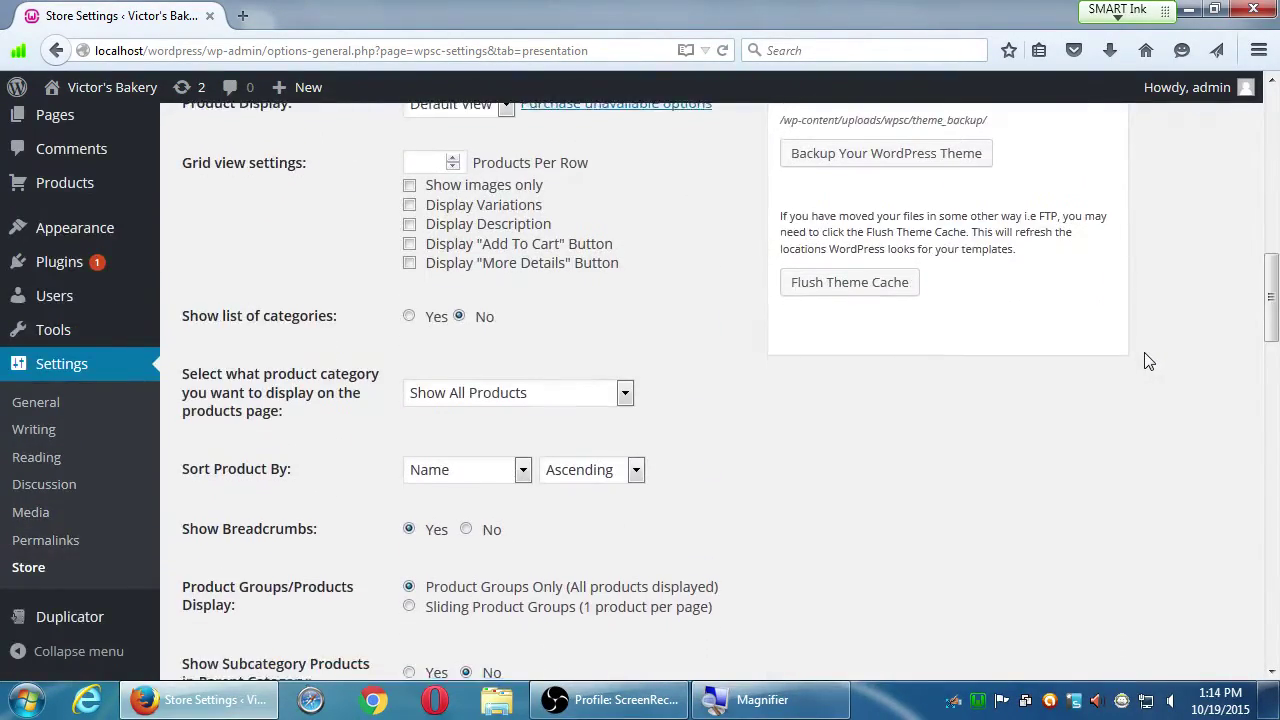
scroll(1146, 360, "up", 8)
scroll(1140, 360, "up", 1)
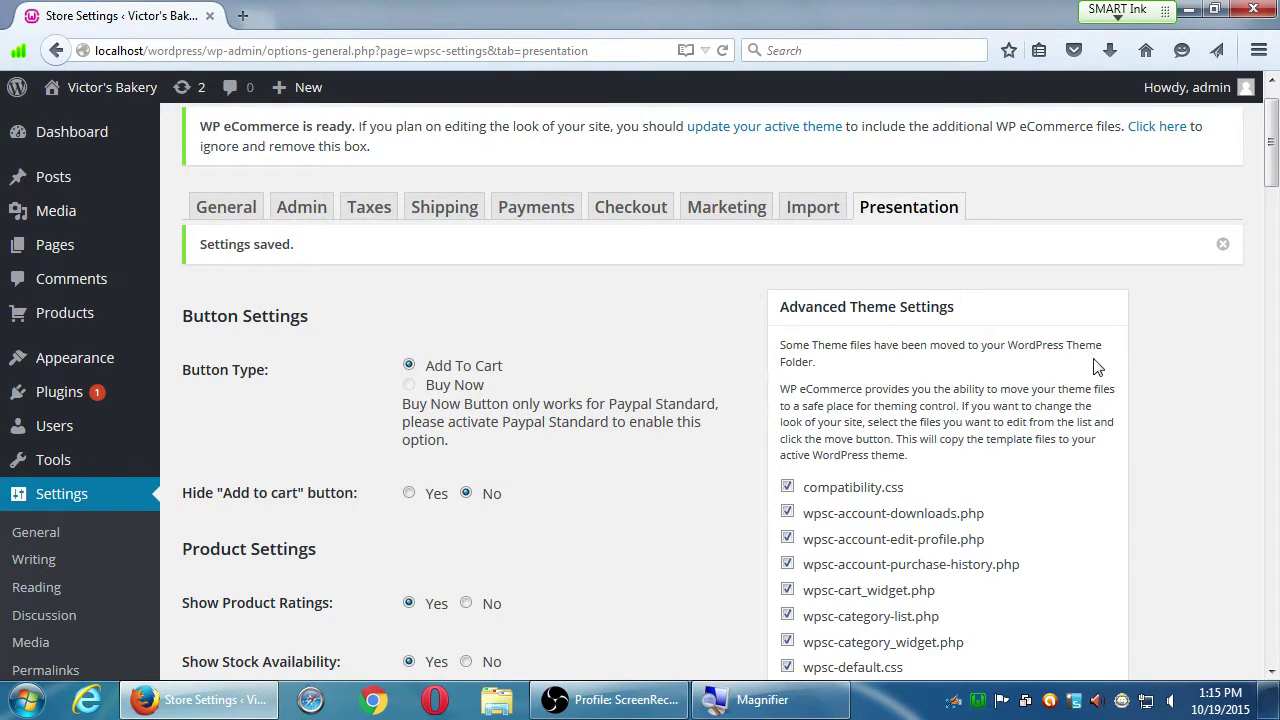
left_click(1222, 245)
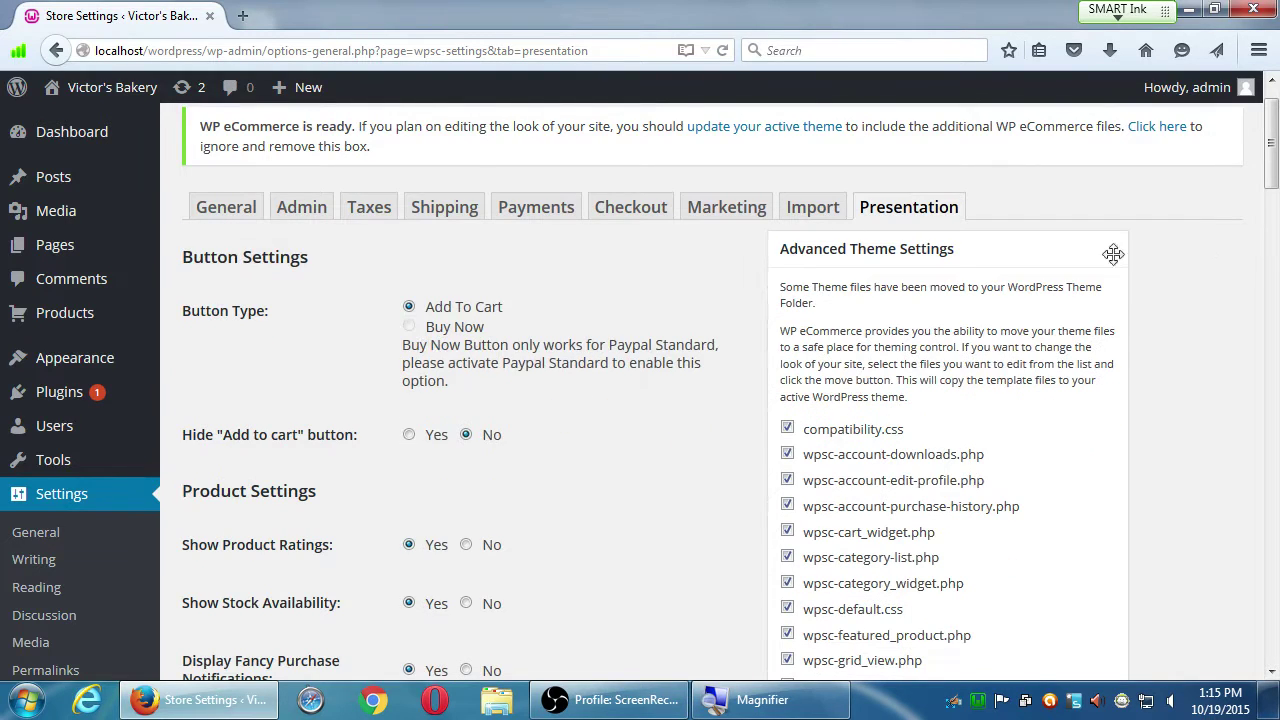
Step: View the Victor's Bakery site's front page and return to the admin dashboard
left_click(62, 92)
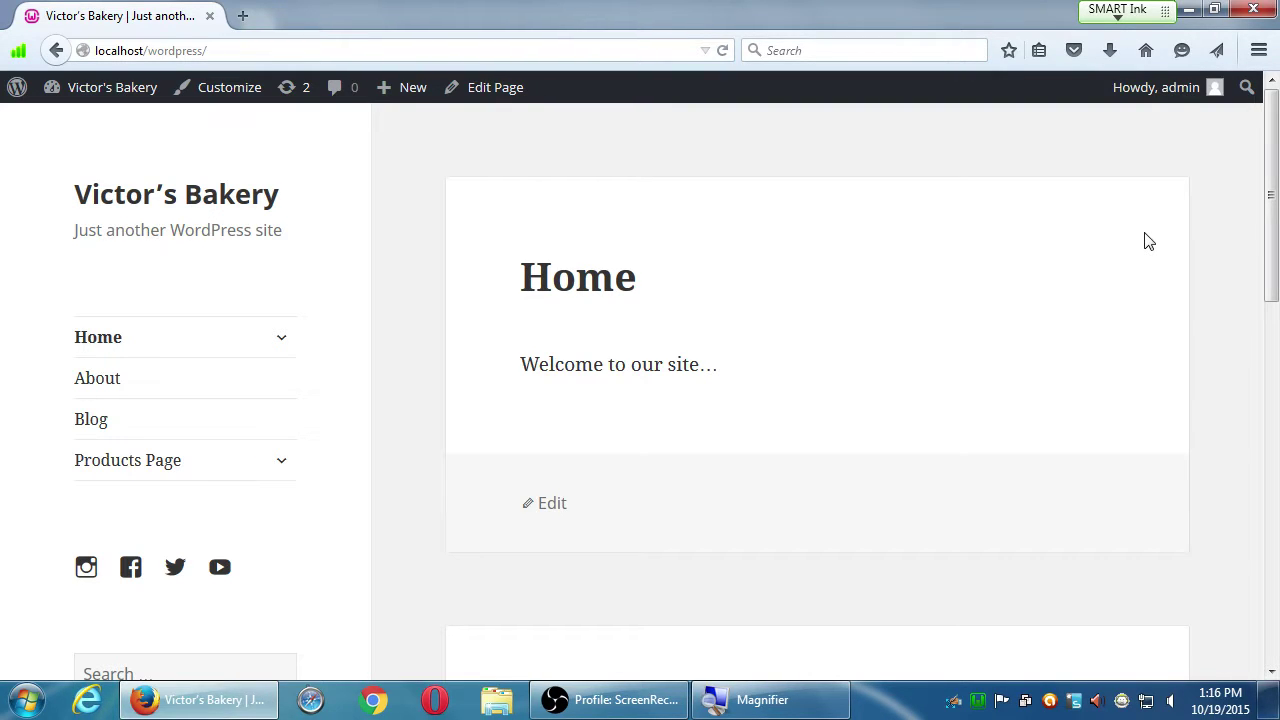
left_click(112, 100)
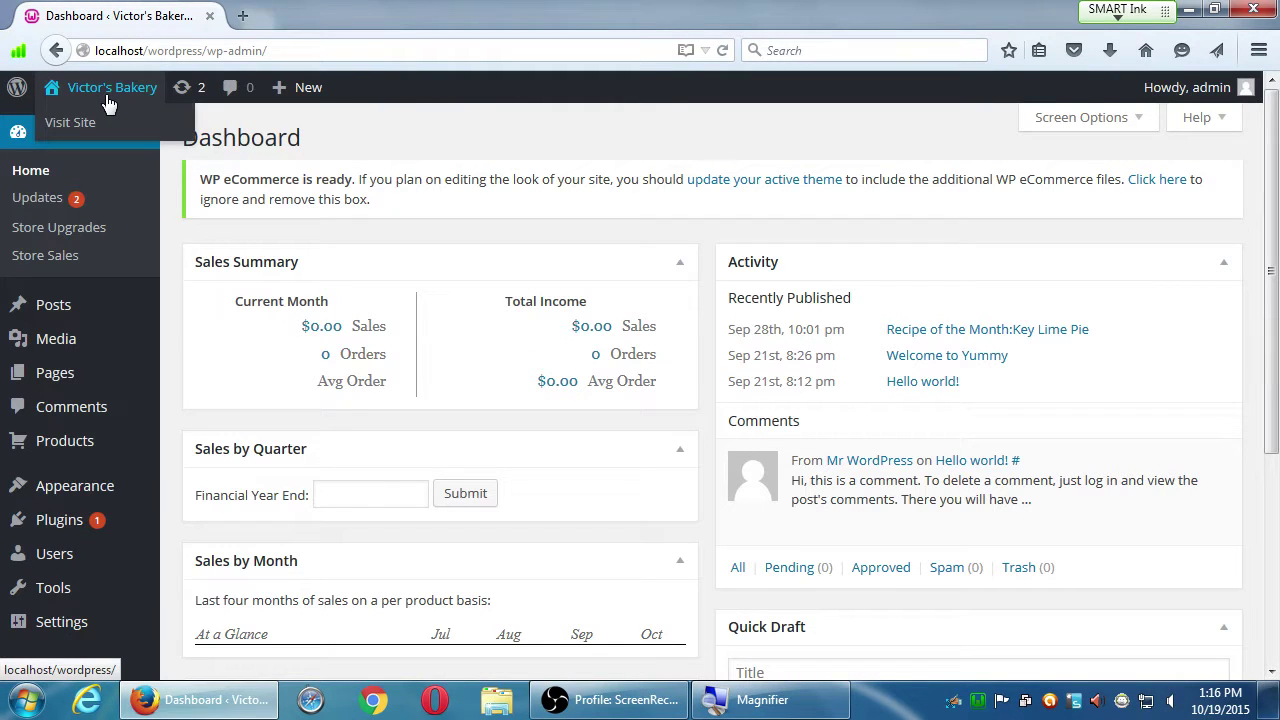
Step: Open the store's product categories and enter "Cookies" as the name of a new category
mouse_move(71, 333)
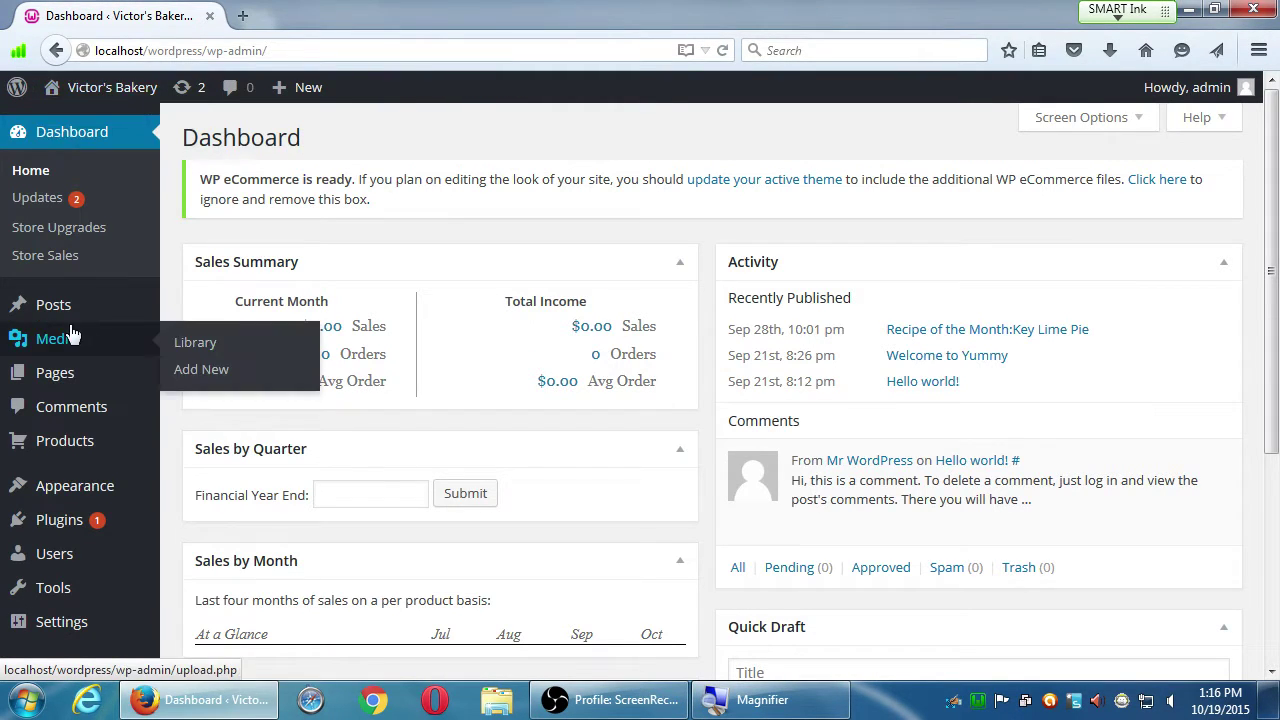
scroll(71, 333, "down", 3)
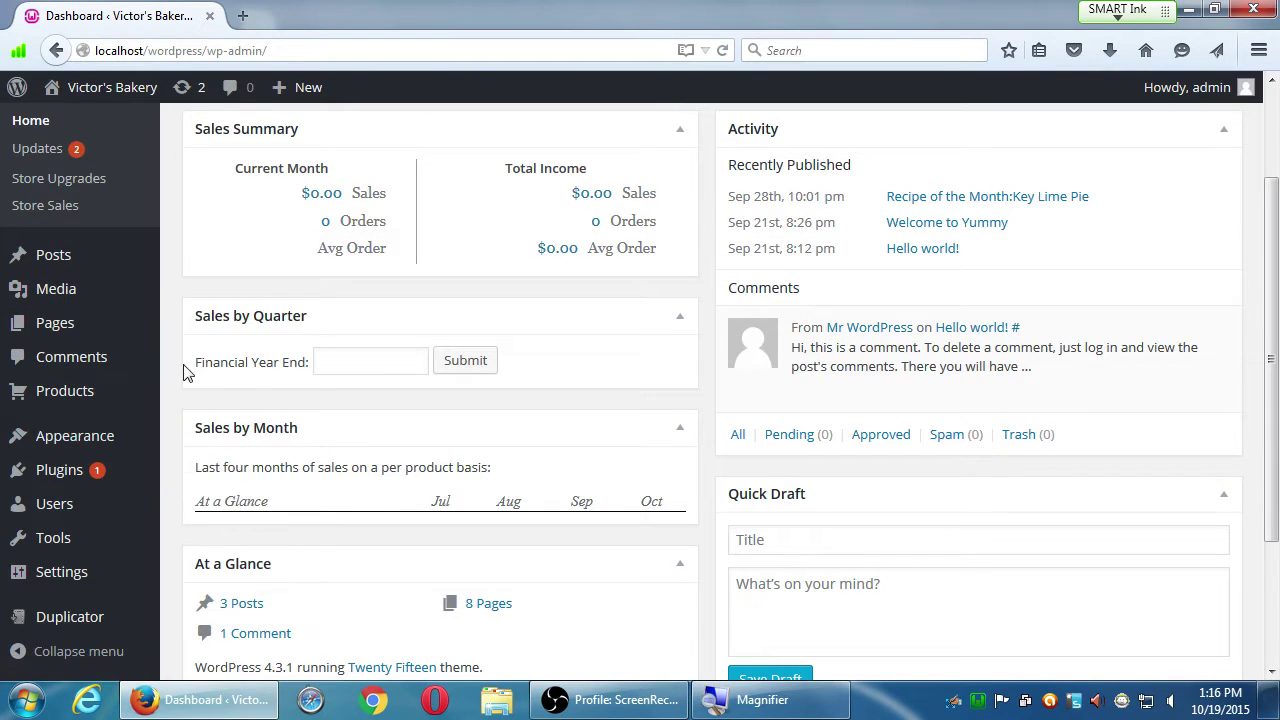
mouse_move(93, 397)
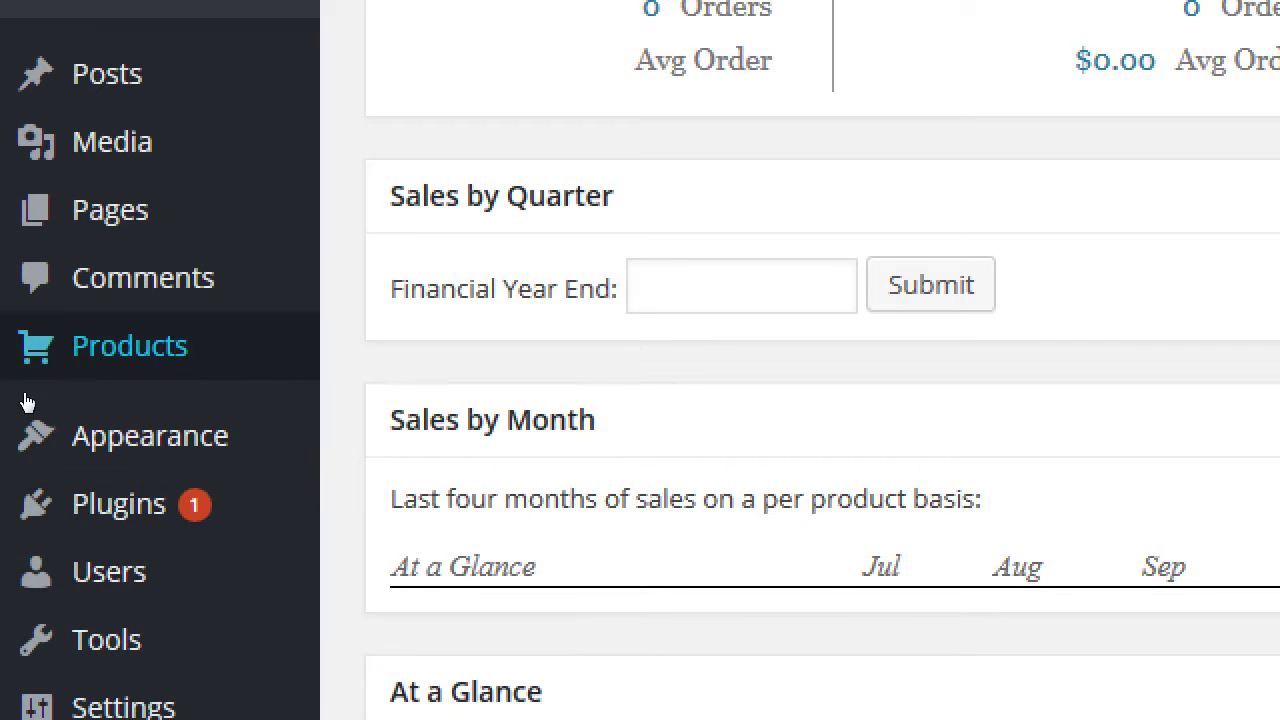
mouse_move(27, 402)
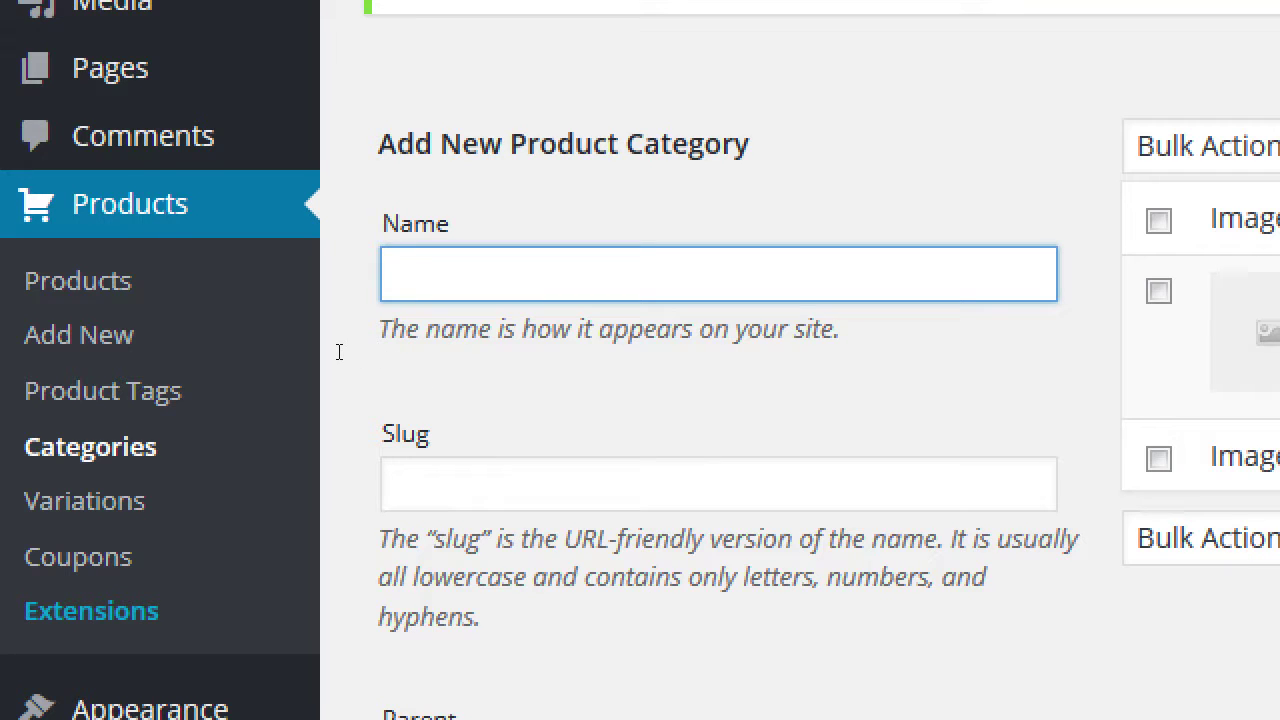
type("Cookies")
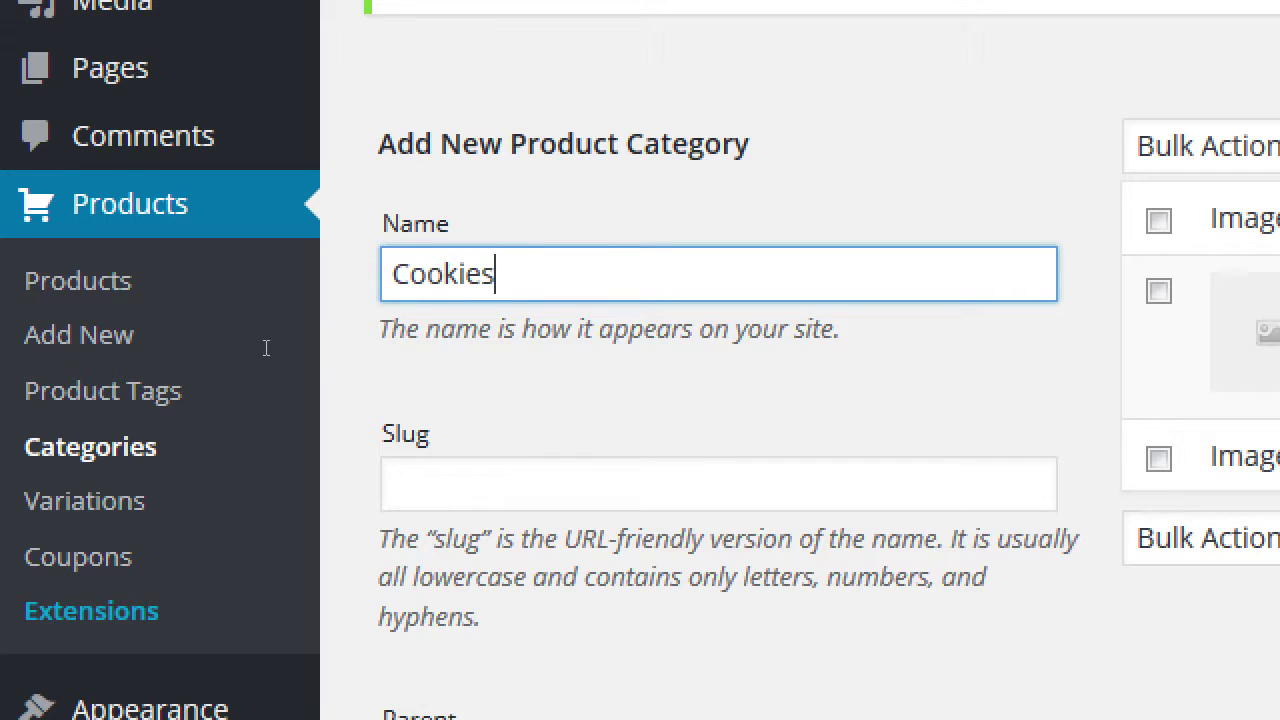
Step: Examine the Name and Slug fields of the new product category, highlighting the name Cookies
key("shift+Left")
key("shift+Left")
key("shift+Left")
key("shift+Left")
key("shift+Left")
key("shift+Left")
key("shift+Left")
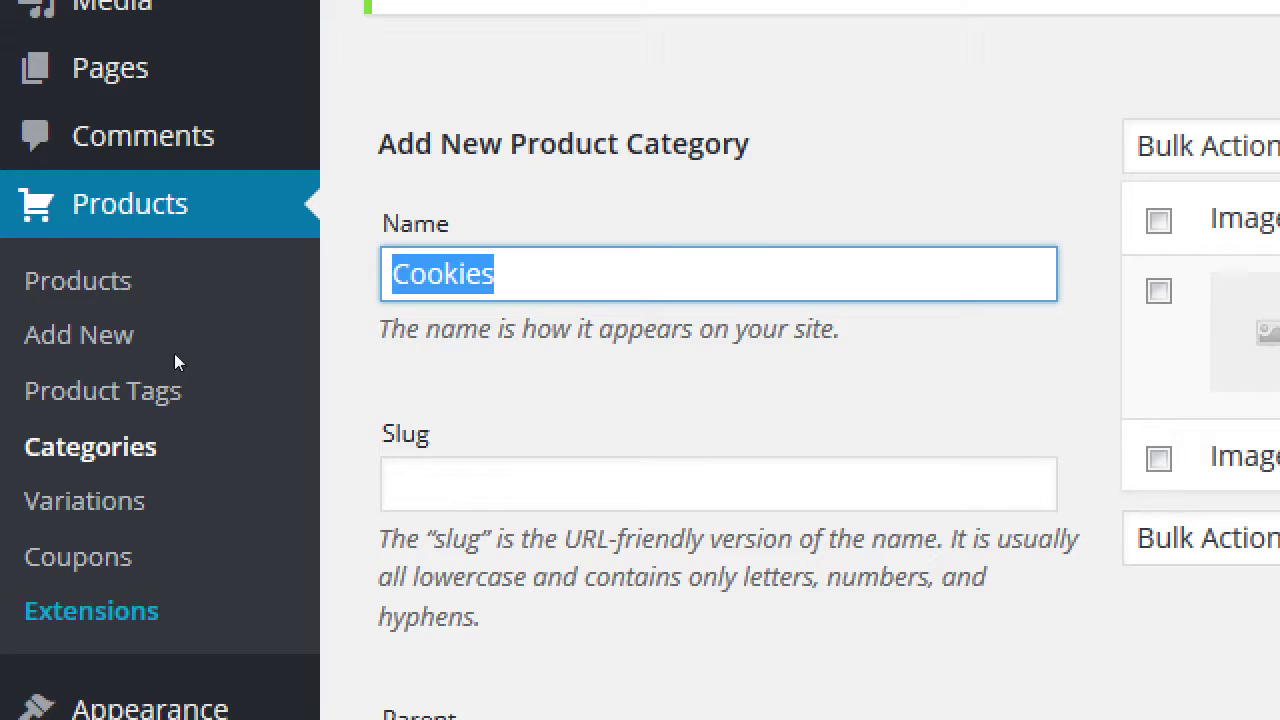
key("Tab")
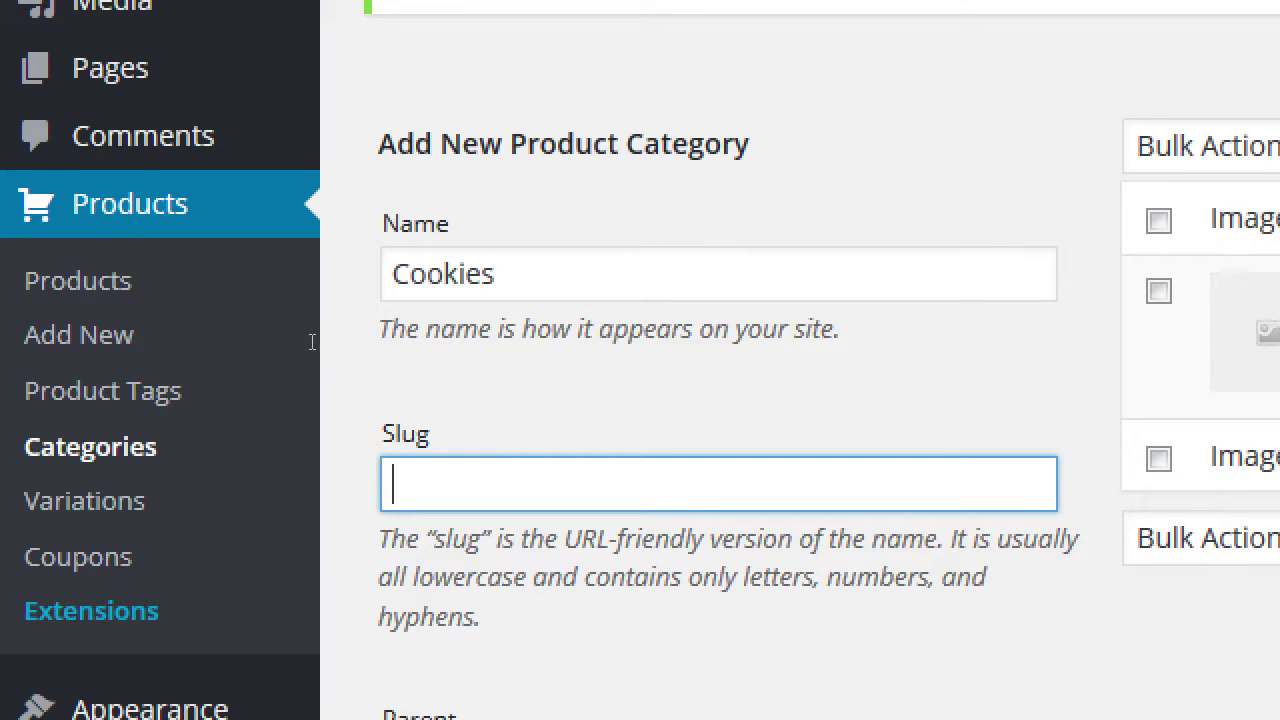
key("shift+Tab")
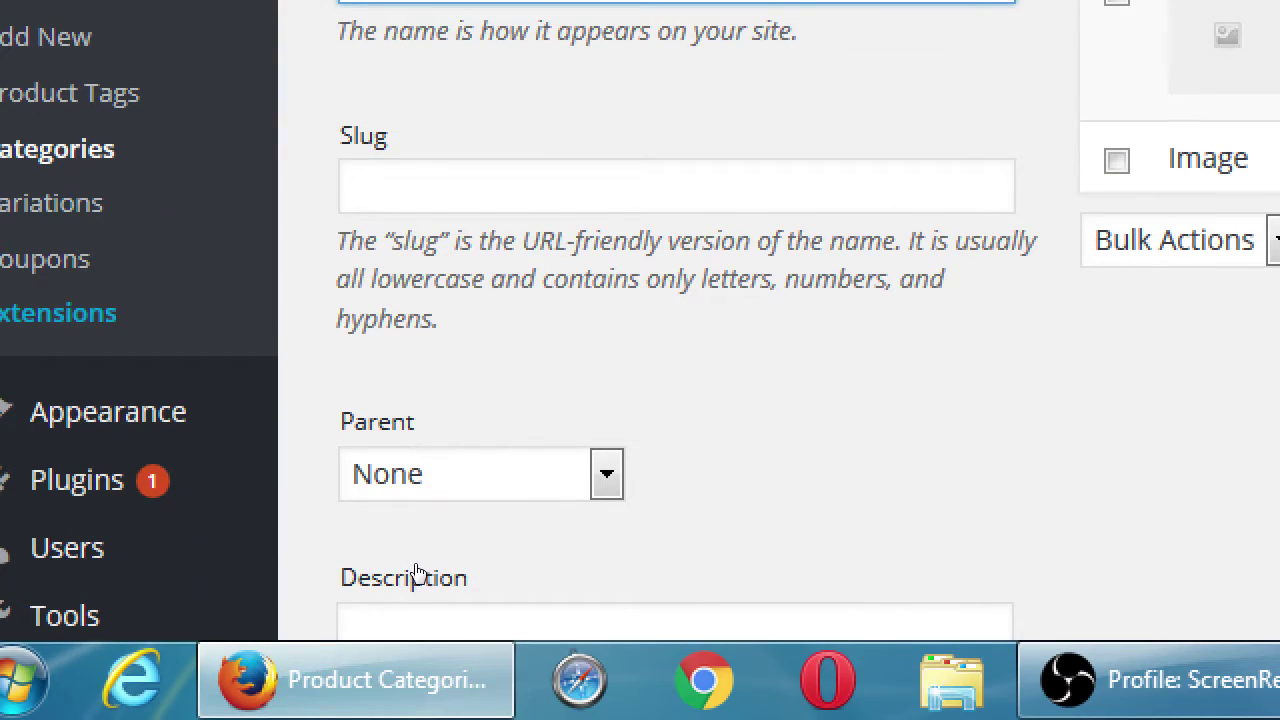
Step: Check the available Parent choices for the new product category, leaving it at None, and proceed to the Description field
scroll(418, 572, "down", 1)
scroll(418, 572, "down", 3)
key("Tab")
key("Tab")
key("alt+Down")
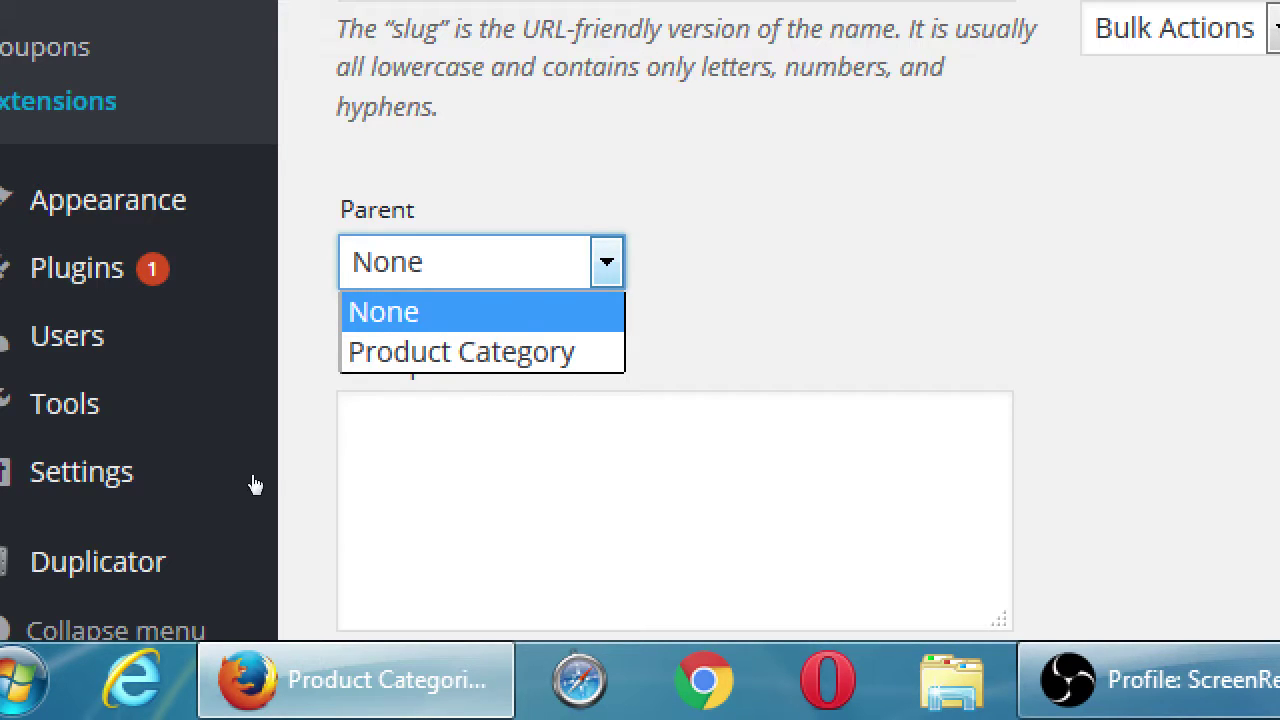
left_click(256, 483)
key("Tab")
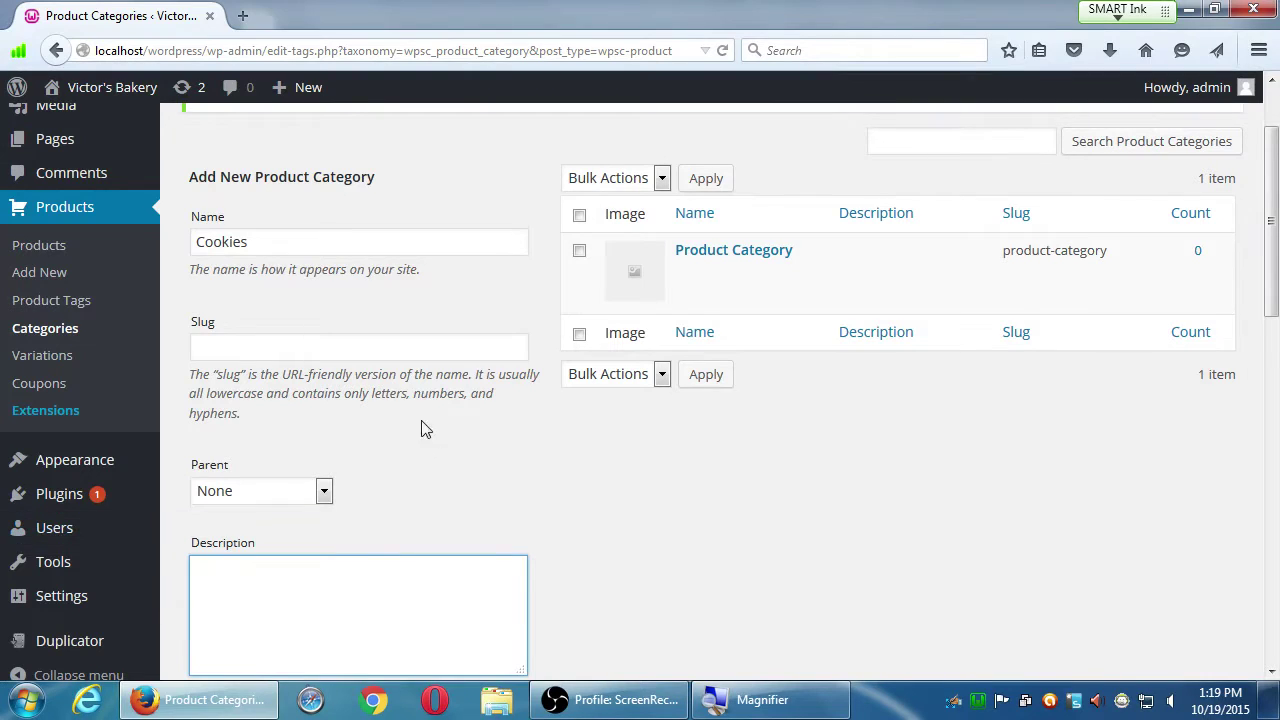
Step: Examine the category's Presentation Settings, including the category image and the Product Display view options
left_click_drag(278, 241, 143, 222)
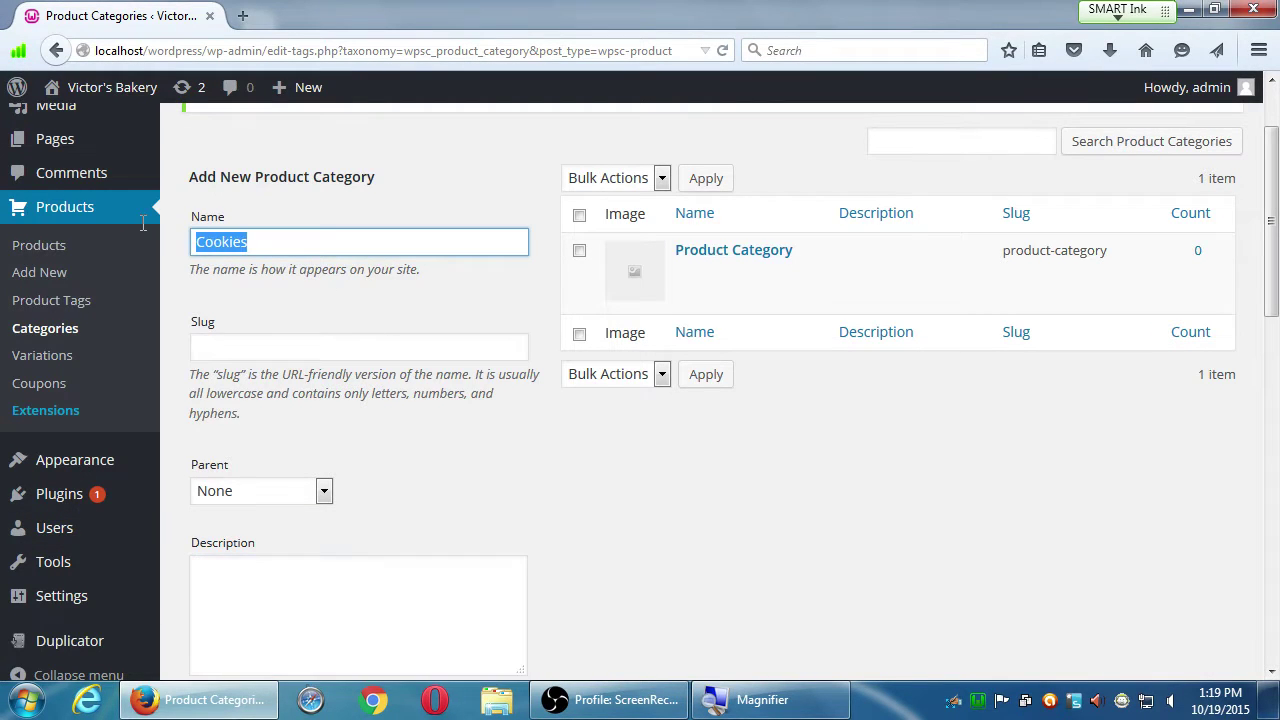
scroll(720, 445, "down", 7)
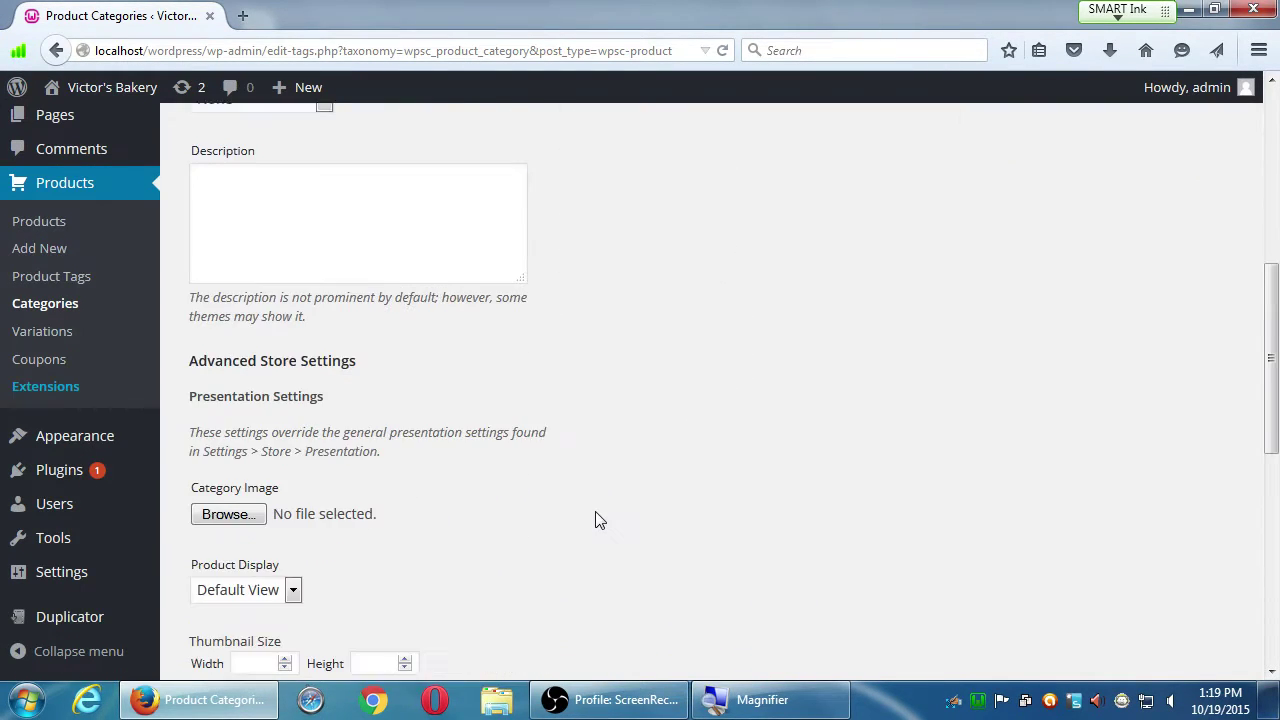
scroll(597, 515, "down", 4)
scroll(600, 517, "down", 2)
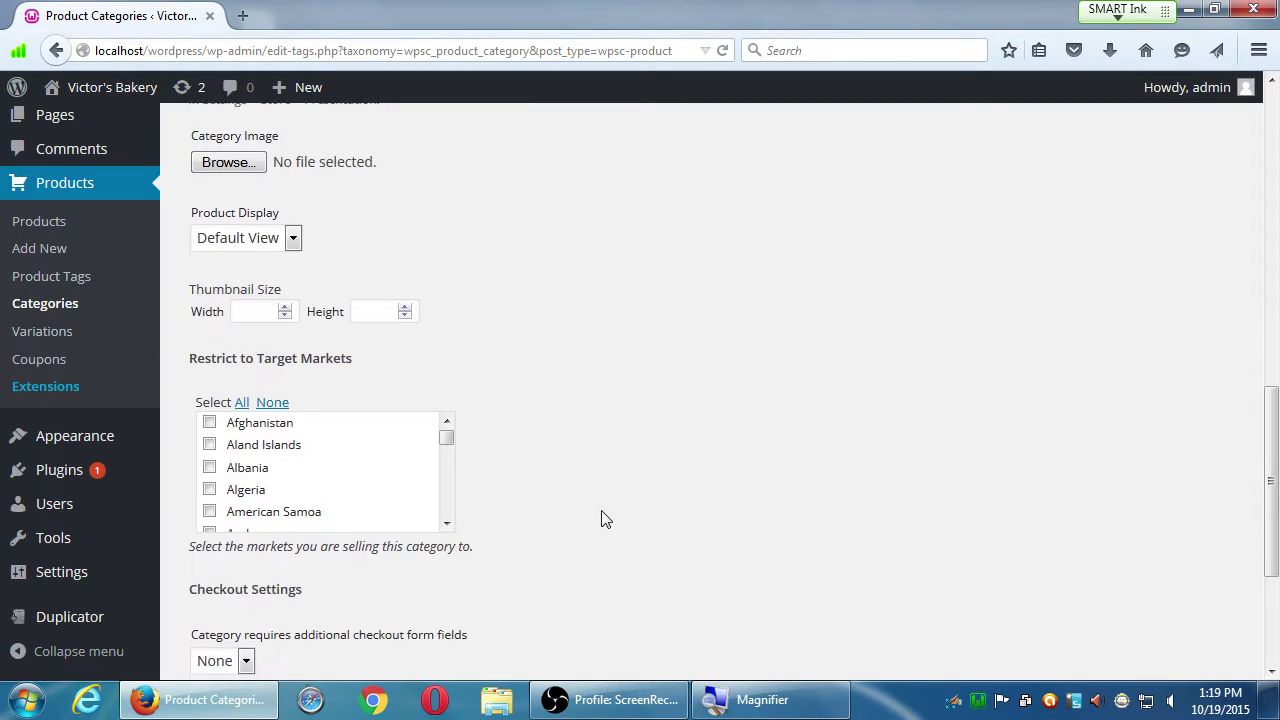
scroll(601, 518, "down", 2)
scroll(607, 517, "up", 3)
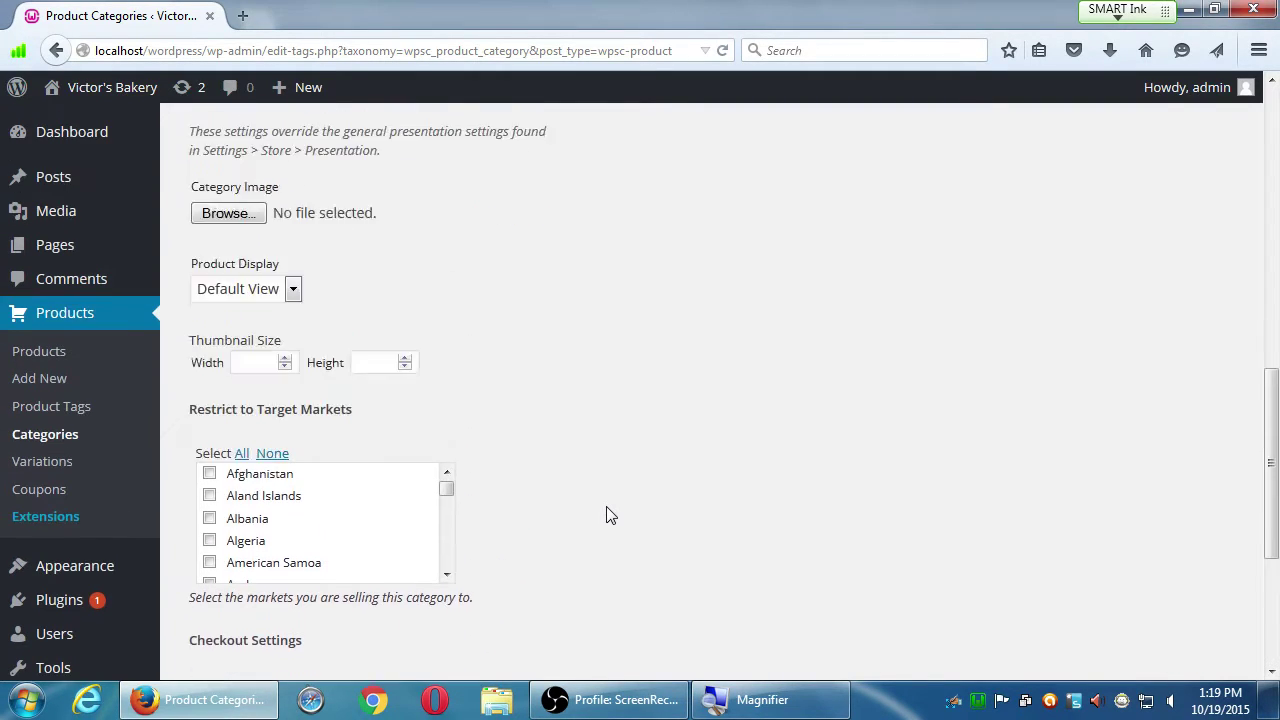
scroll(607, 510, "up", 3)
scroll(610, 503, "down", 2)
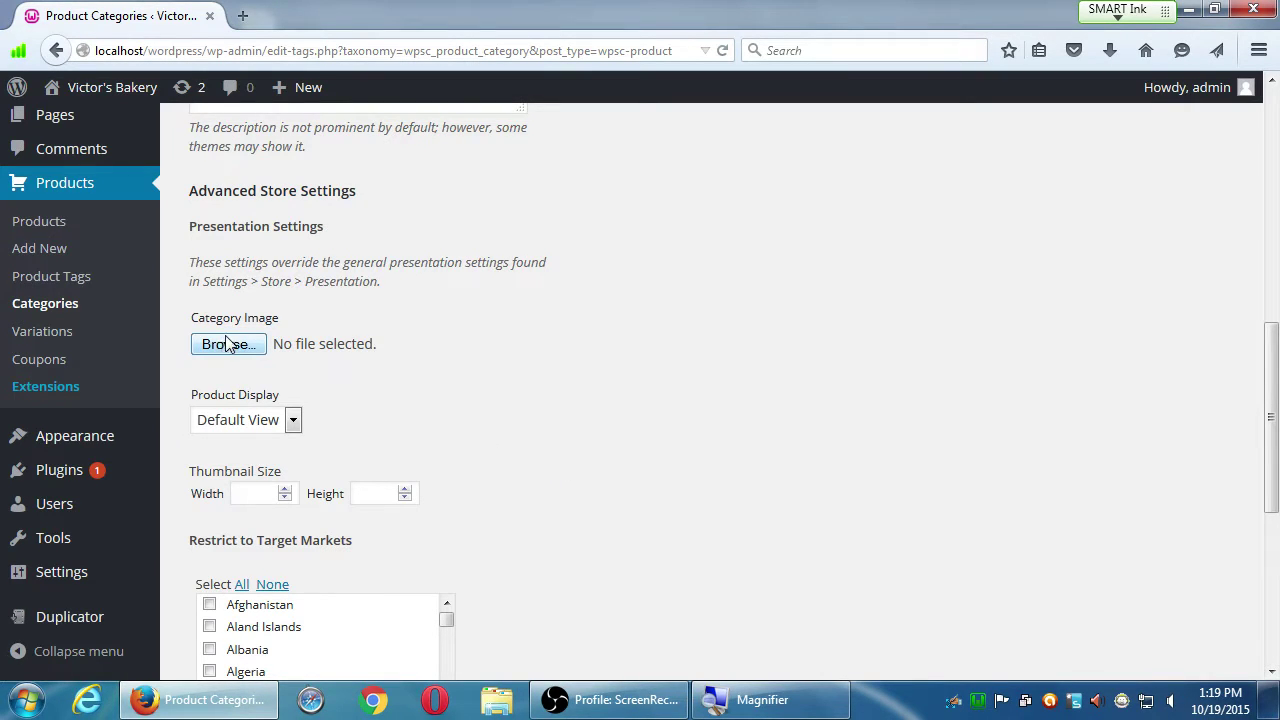
left_click(272, 426)
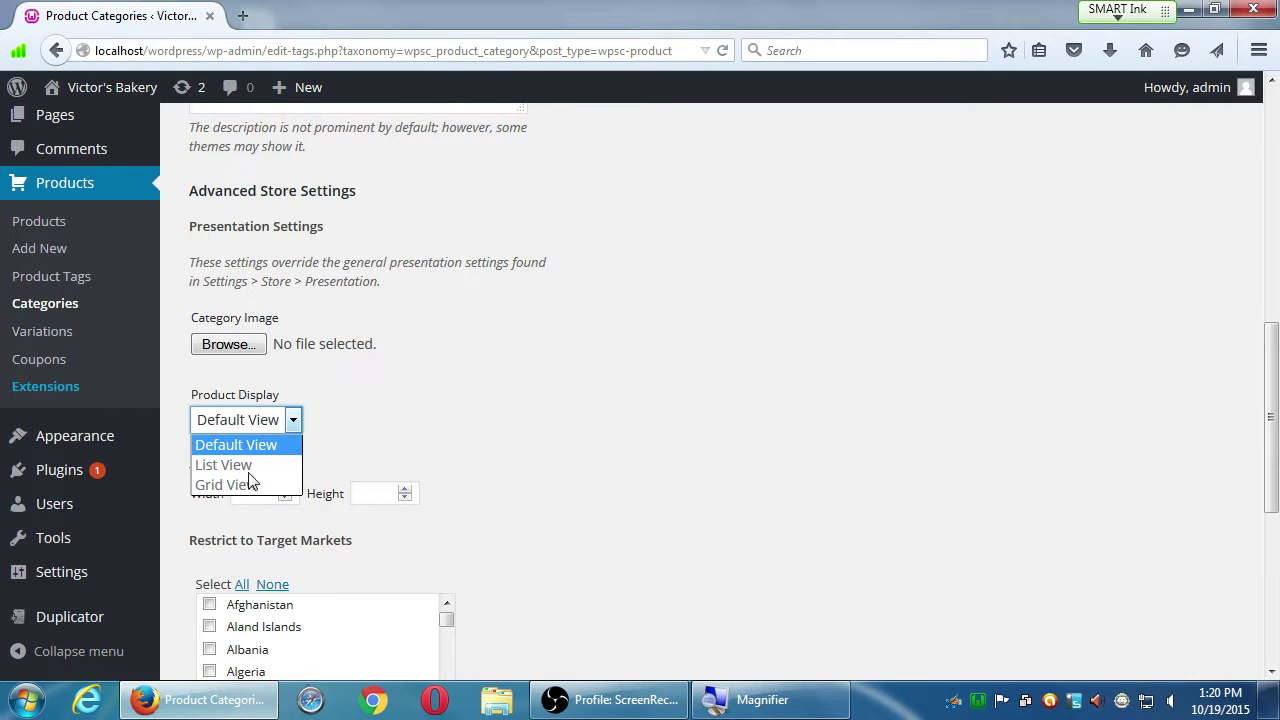
left_click(838, 434)
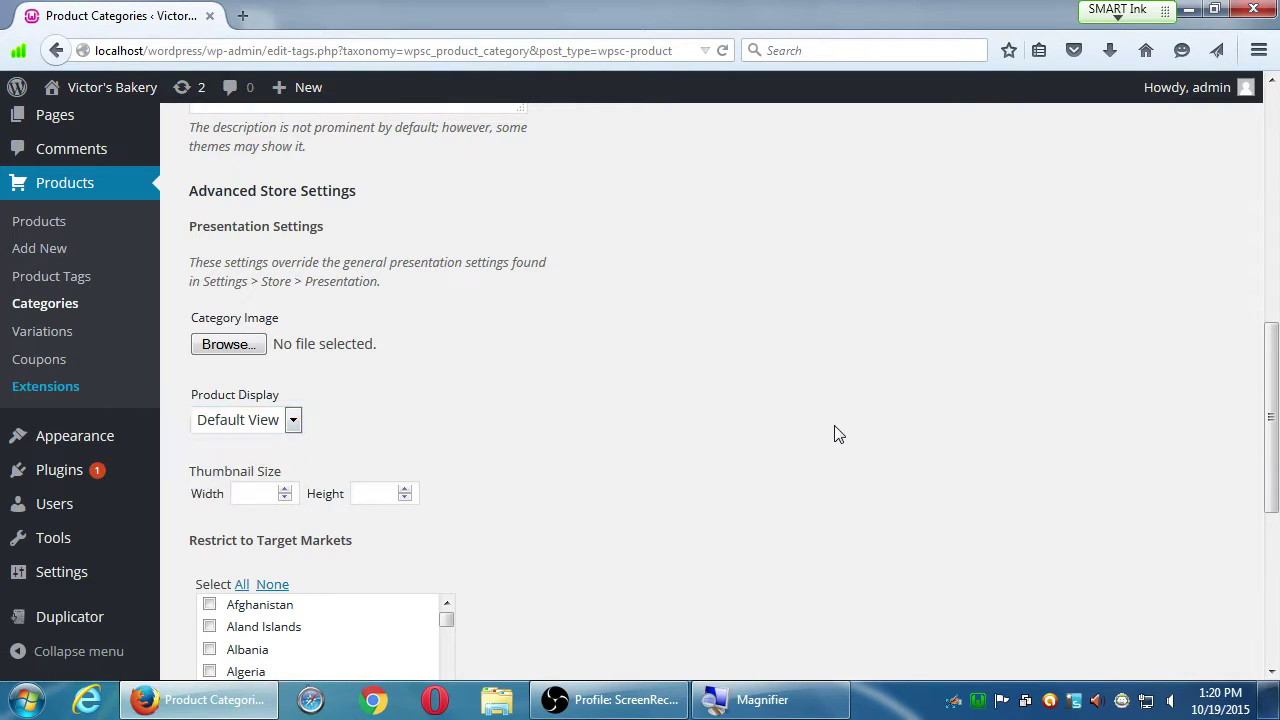
Step: Review the category's target market restrictions and Checkout Settings, including the choices for additional checkout form fields
scroll(838, 434, "down", 2)
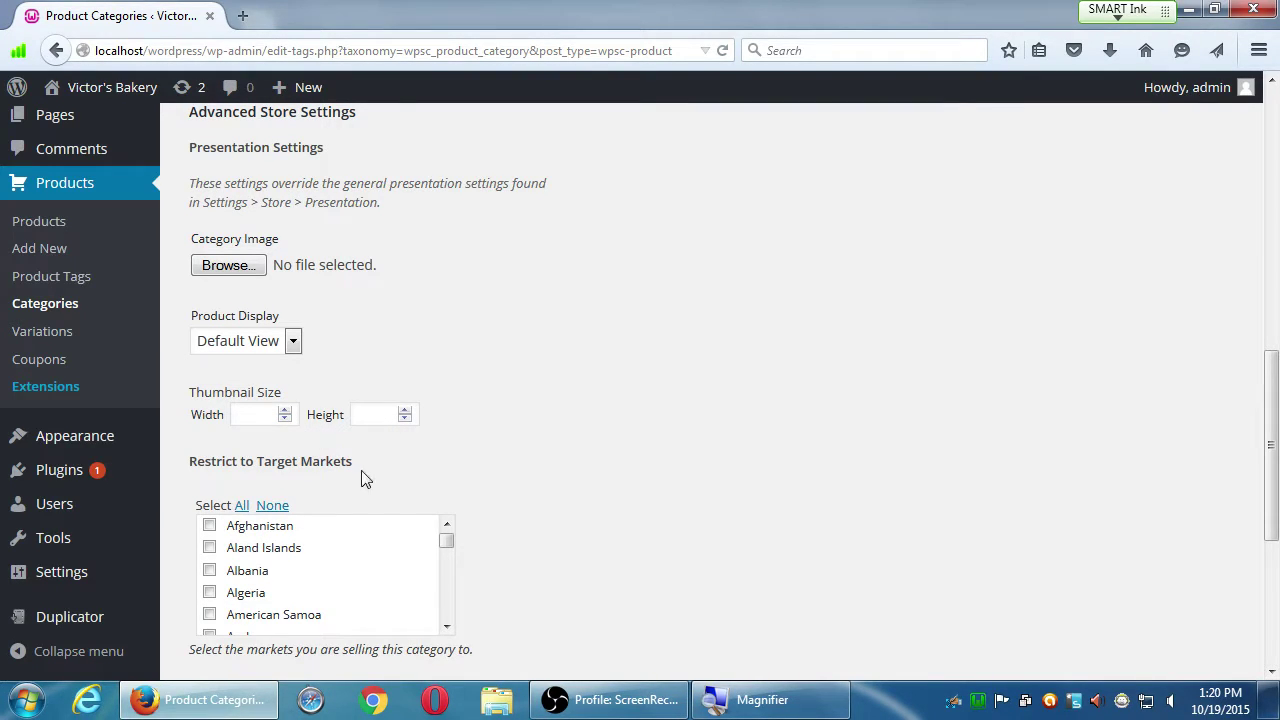
scroll(605, 443, "down", 3)
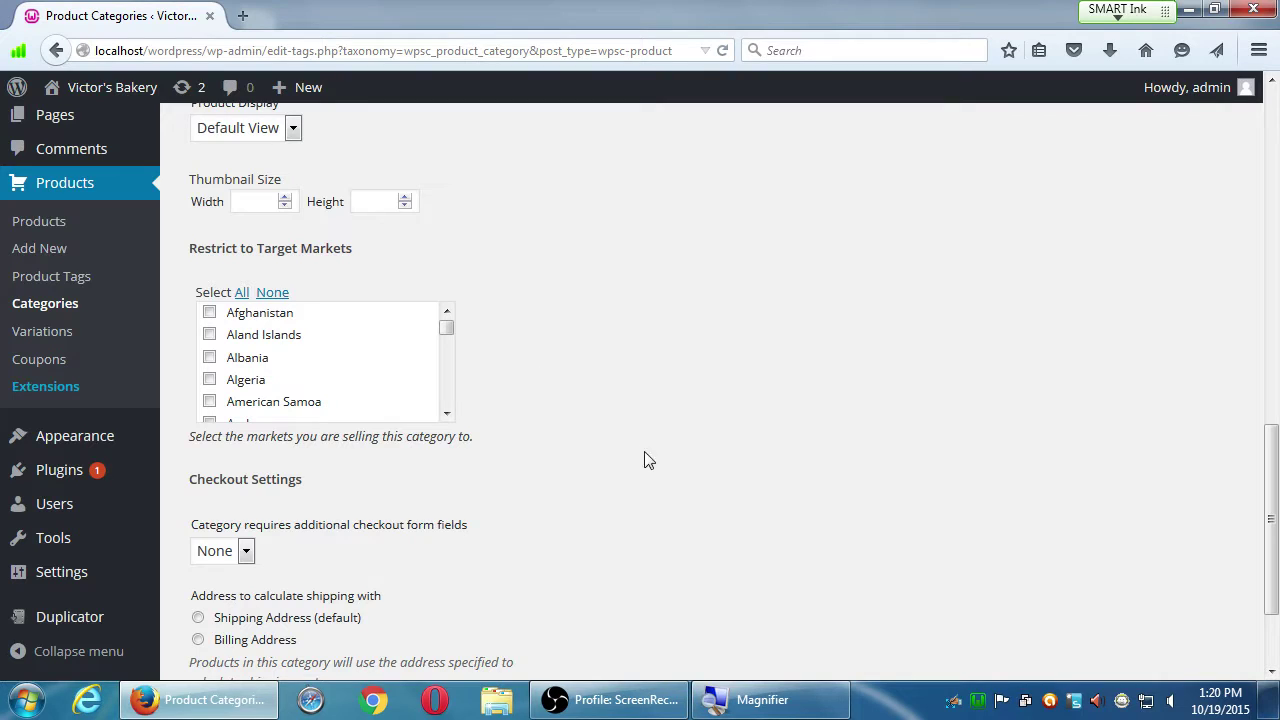
scroll(658, 442, "down", 2)
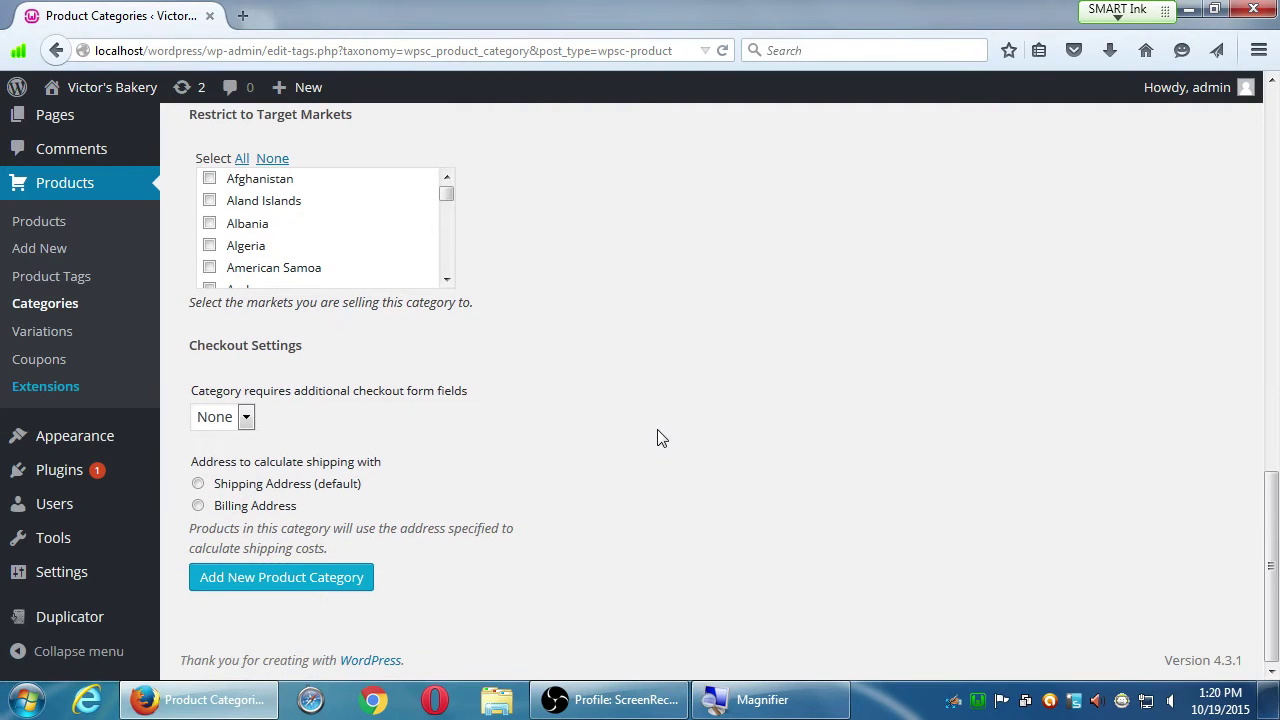
left_click(229, 418)
left_click(570, 422)
scroll(400, 557, "up", 7)
scroll(476, 585, "up", 4)
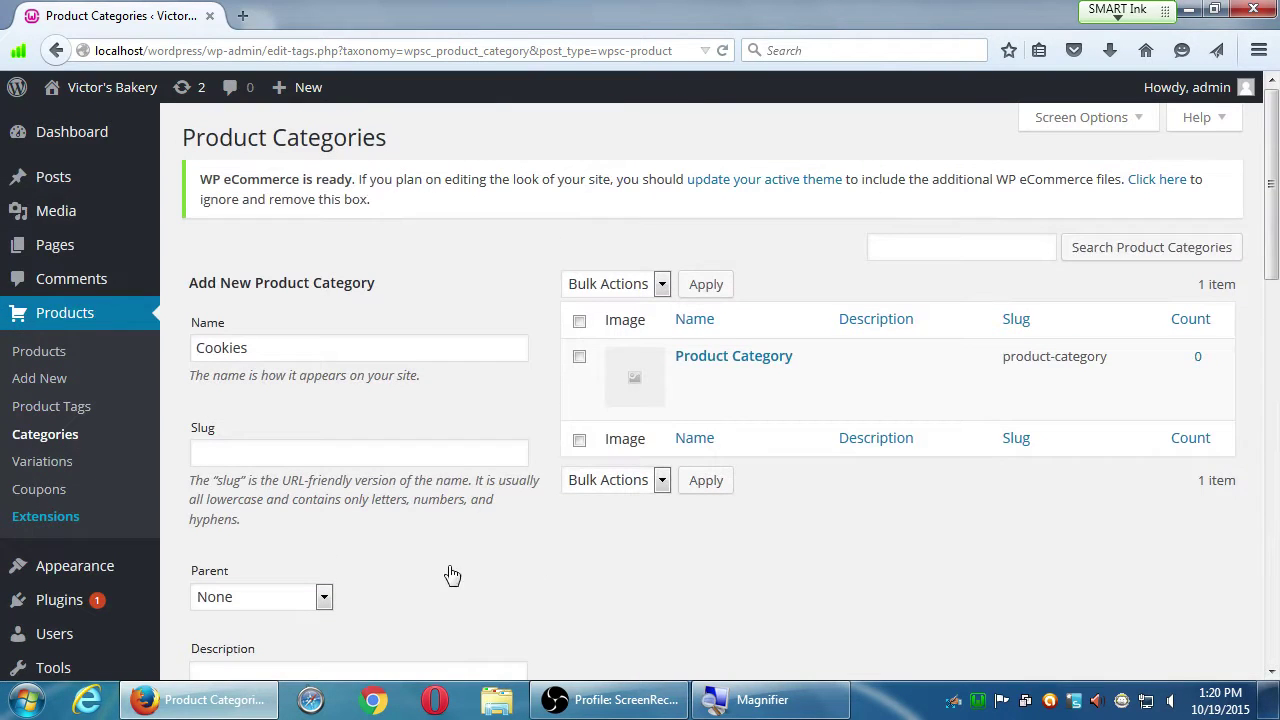
Step: Add Cookies as a new product category with the remaining settings at their defaults
left_click_drag(288, 345, 155, 347)
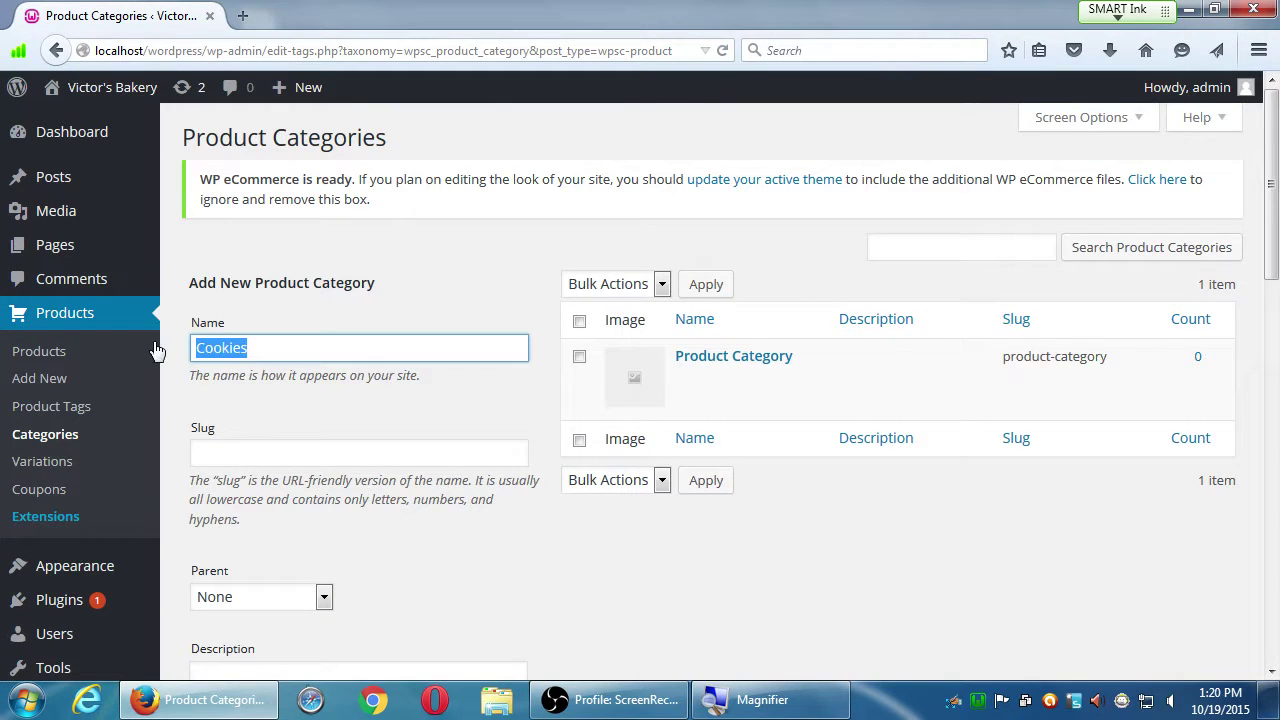
left_click(951, 609)
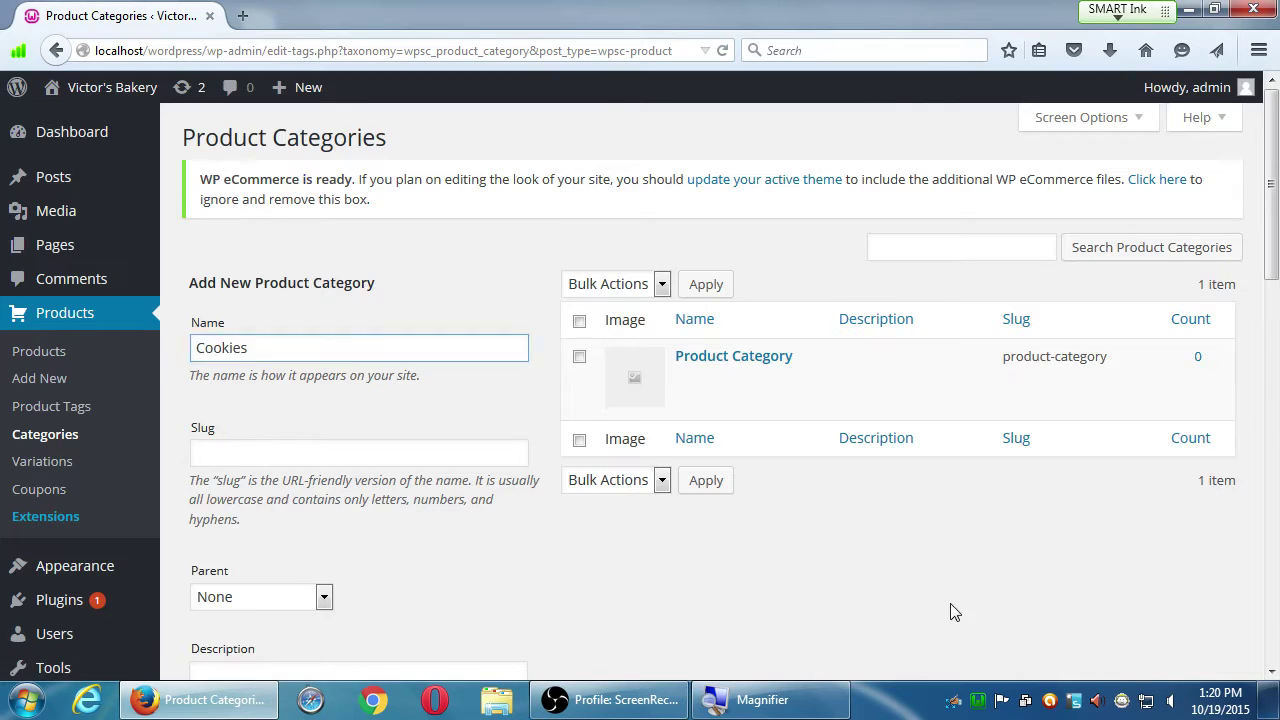
scroll(945, 605, "down", 10)
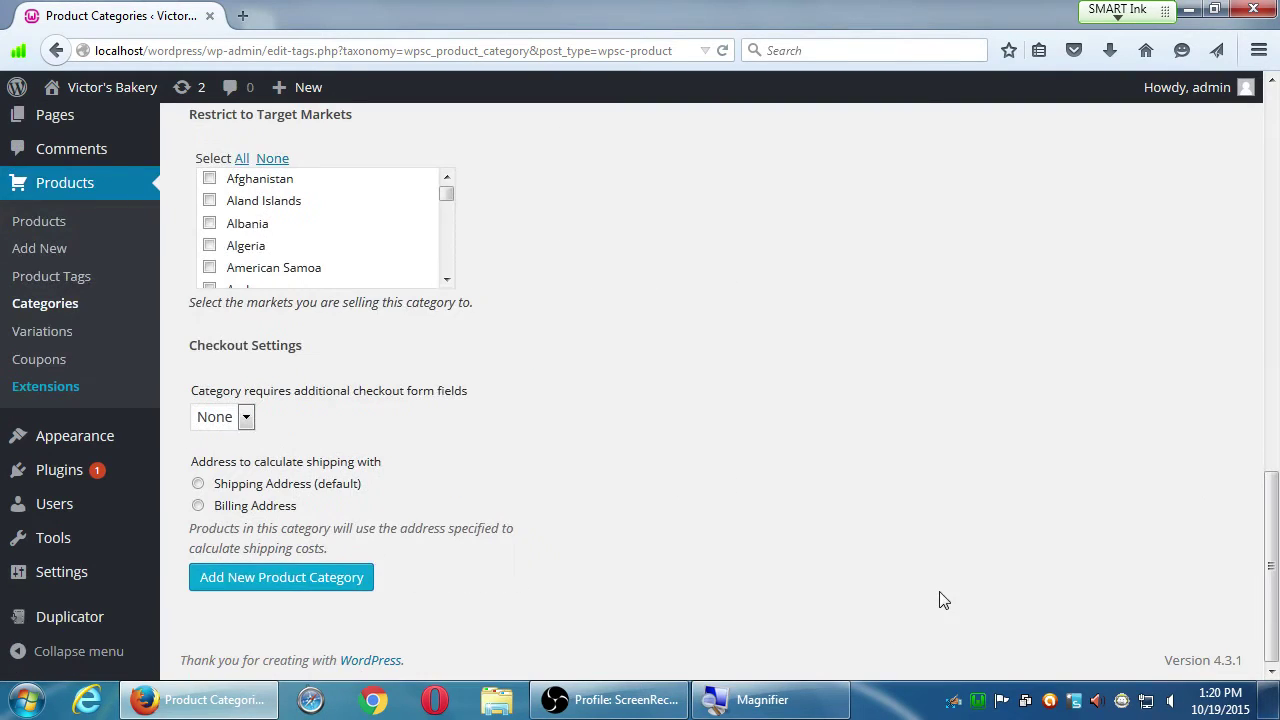
left_click(332, 586)
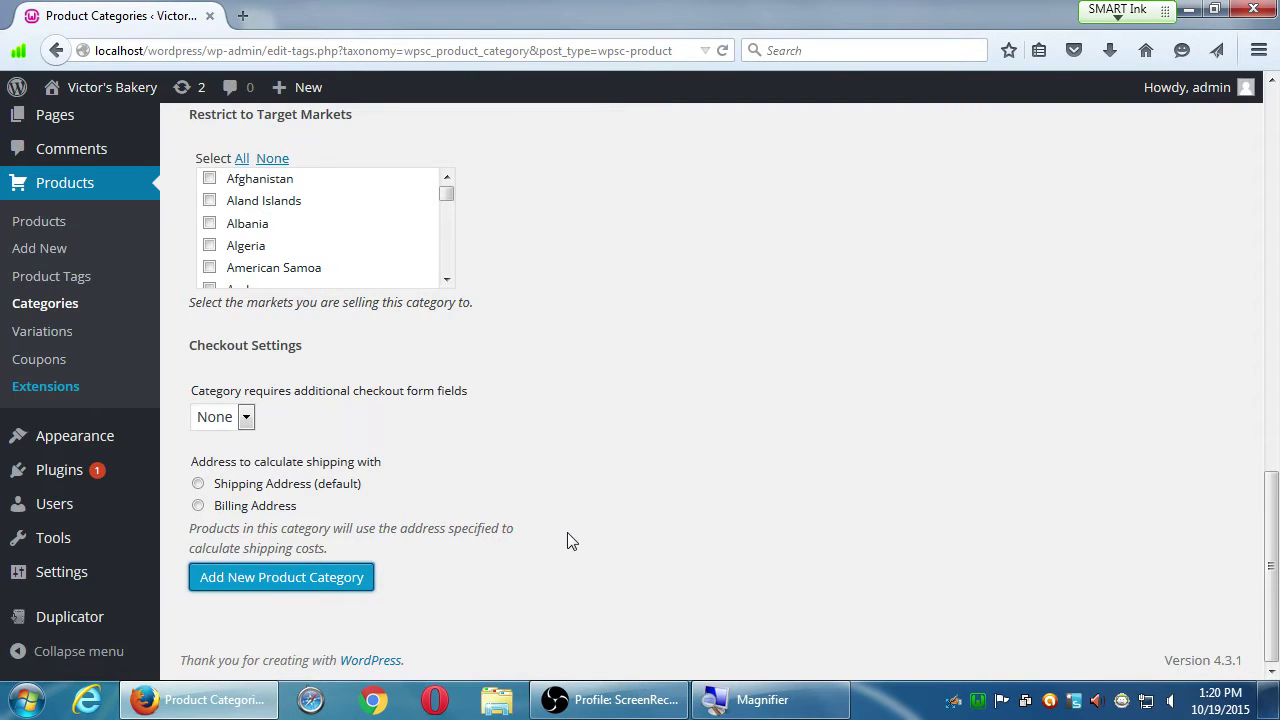
Step: Add another product category named "Pies" with the default settings
scroll(569, 536, "up", 5)
scroll(569, 536, "up", 8)
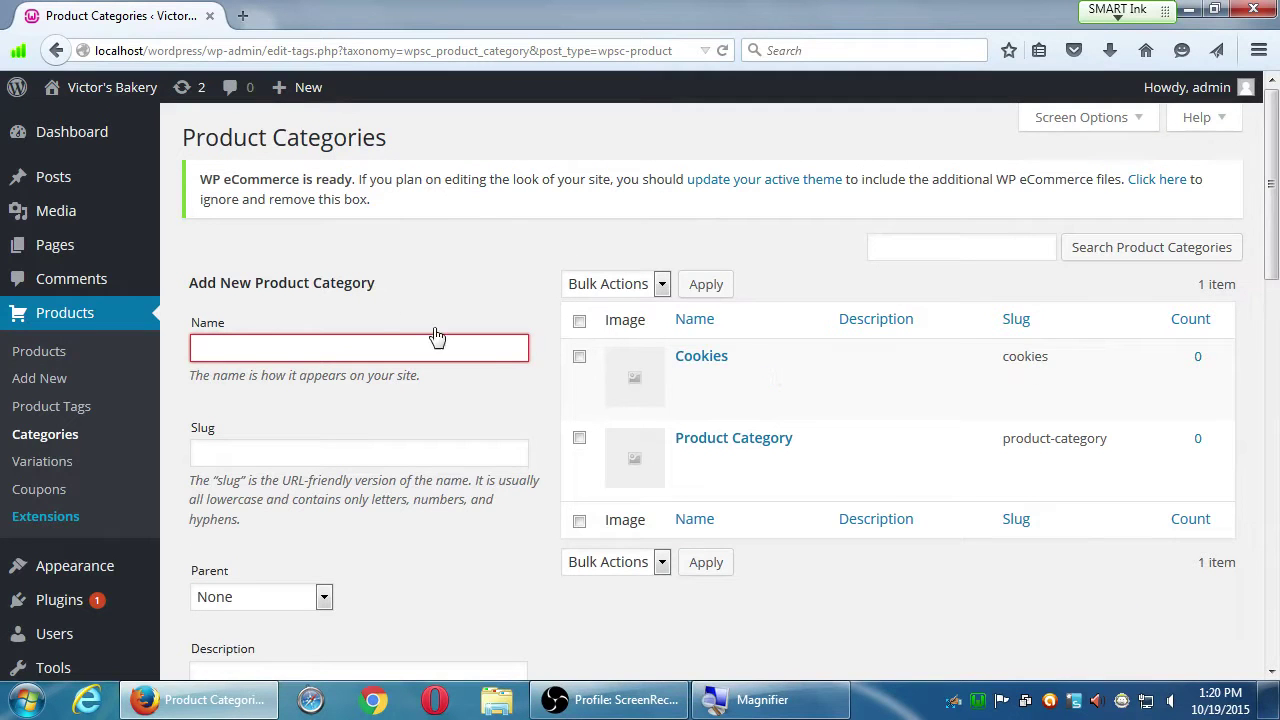
left_click(338, 345)
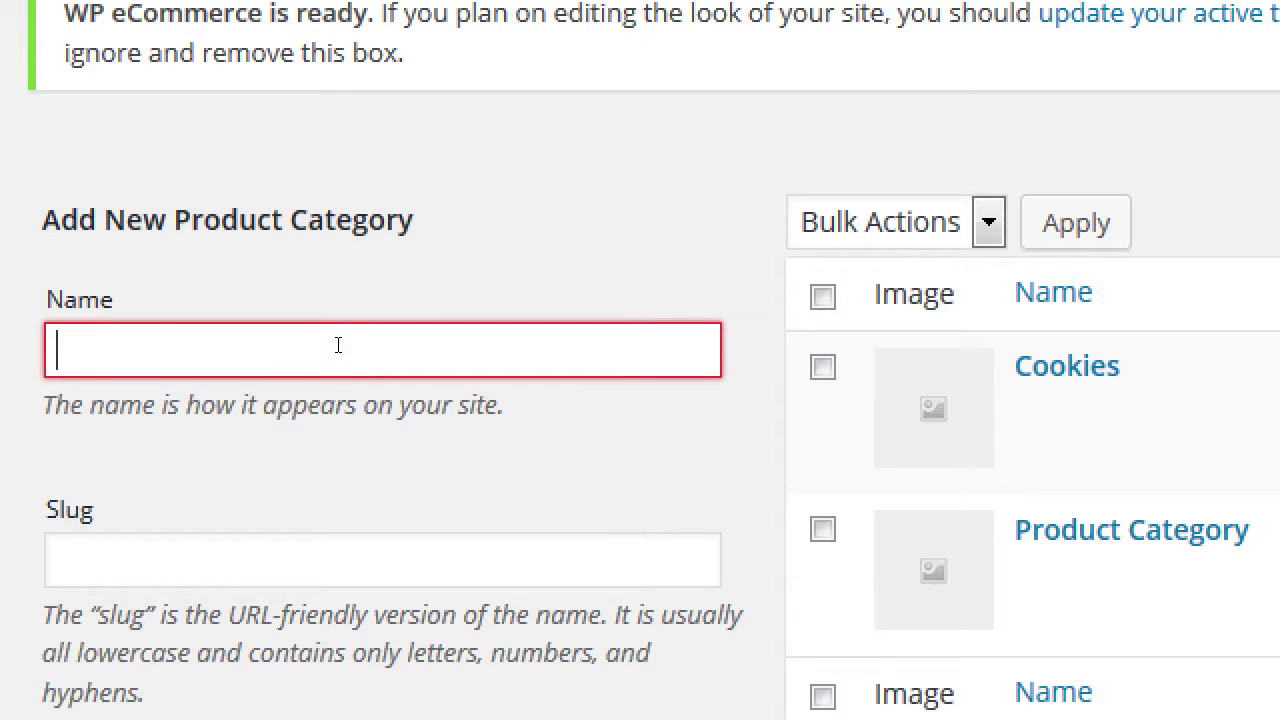
type("Pies")
scroll(583, 420, "down", 15)
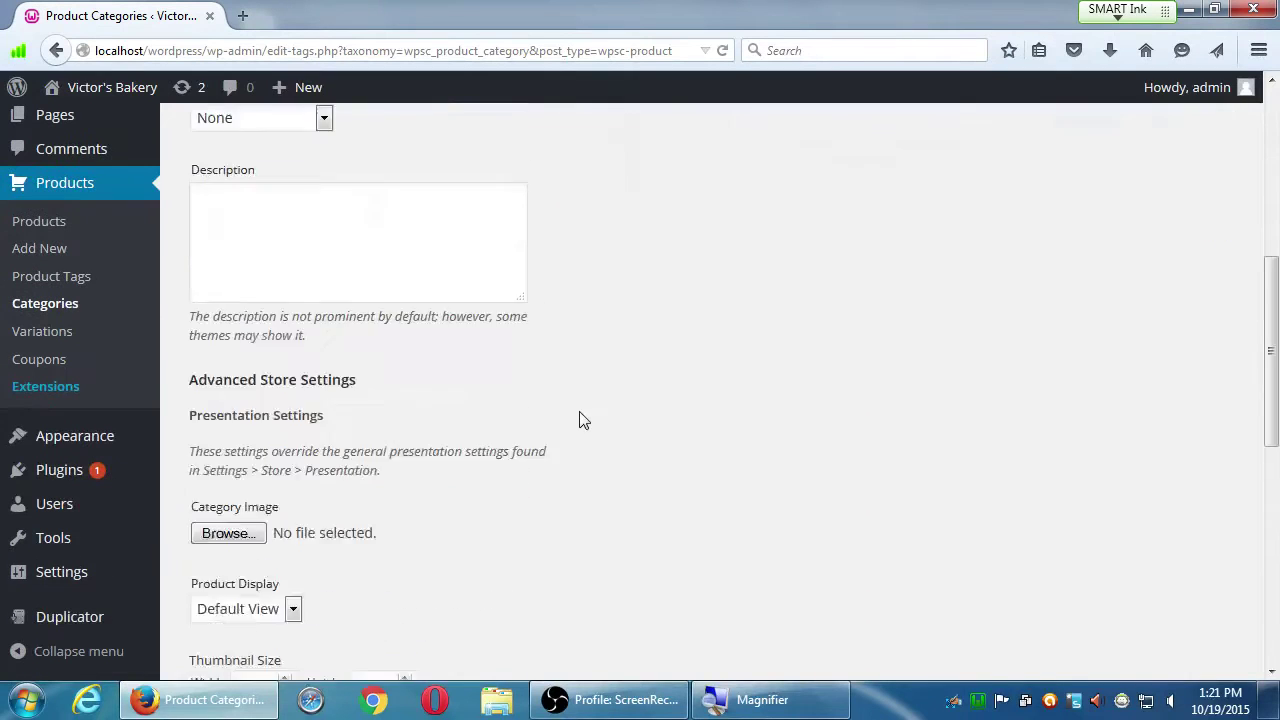
left_click(340, 578)
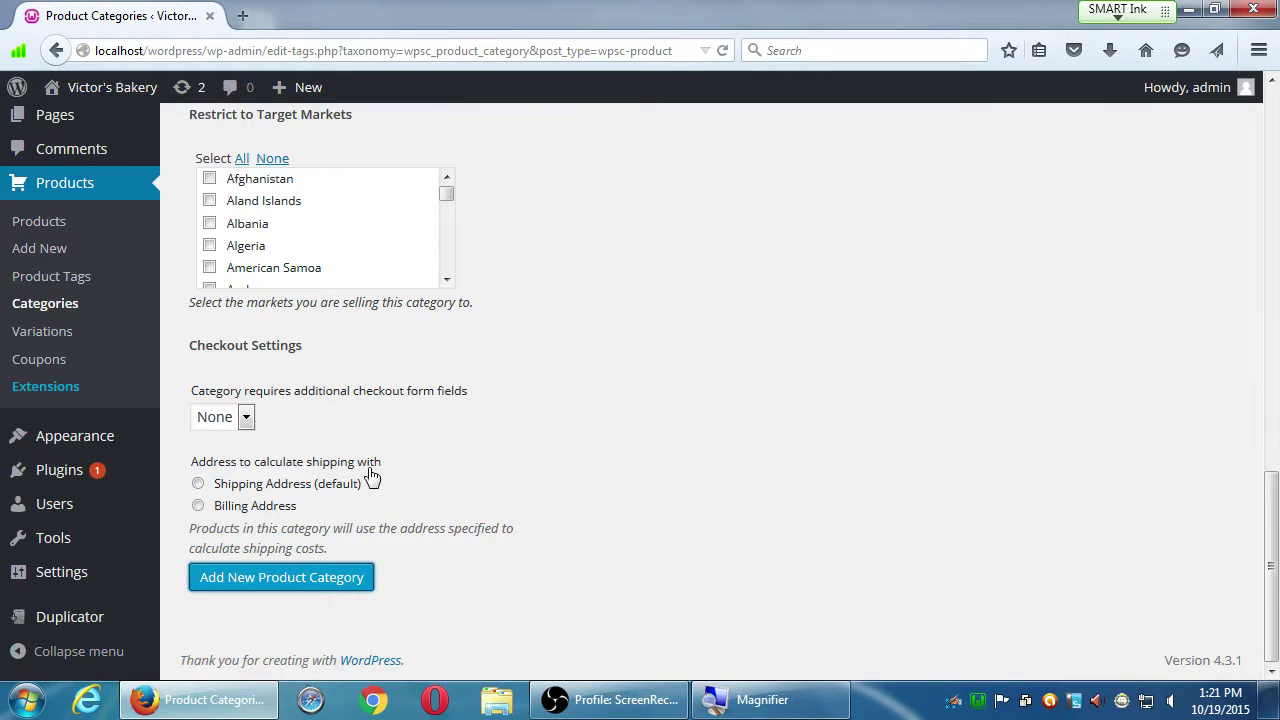
Step: Add another product category named "Cakes" with the default settings
scroll(365, 485, "up", 15)
left_click(338, 345)
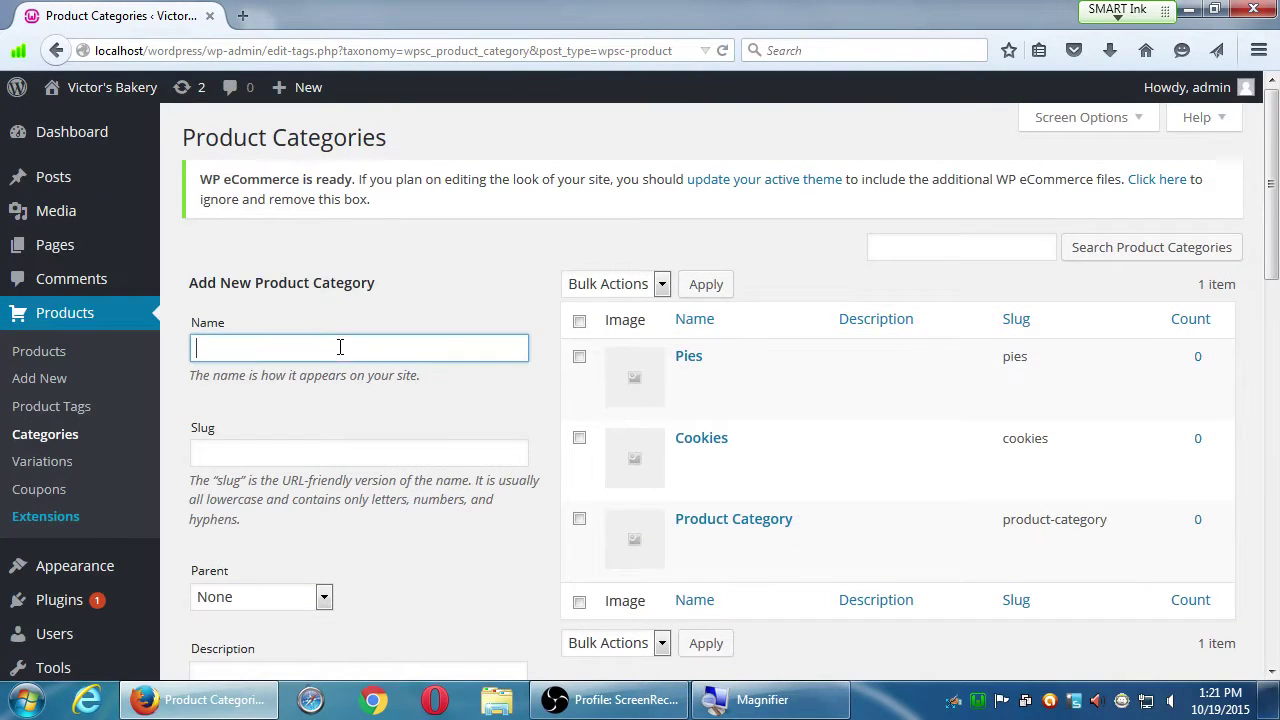
type("Cakes")
left_click(400, 280)
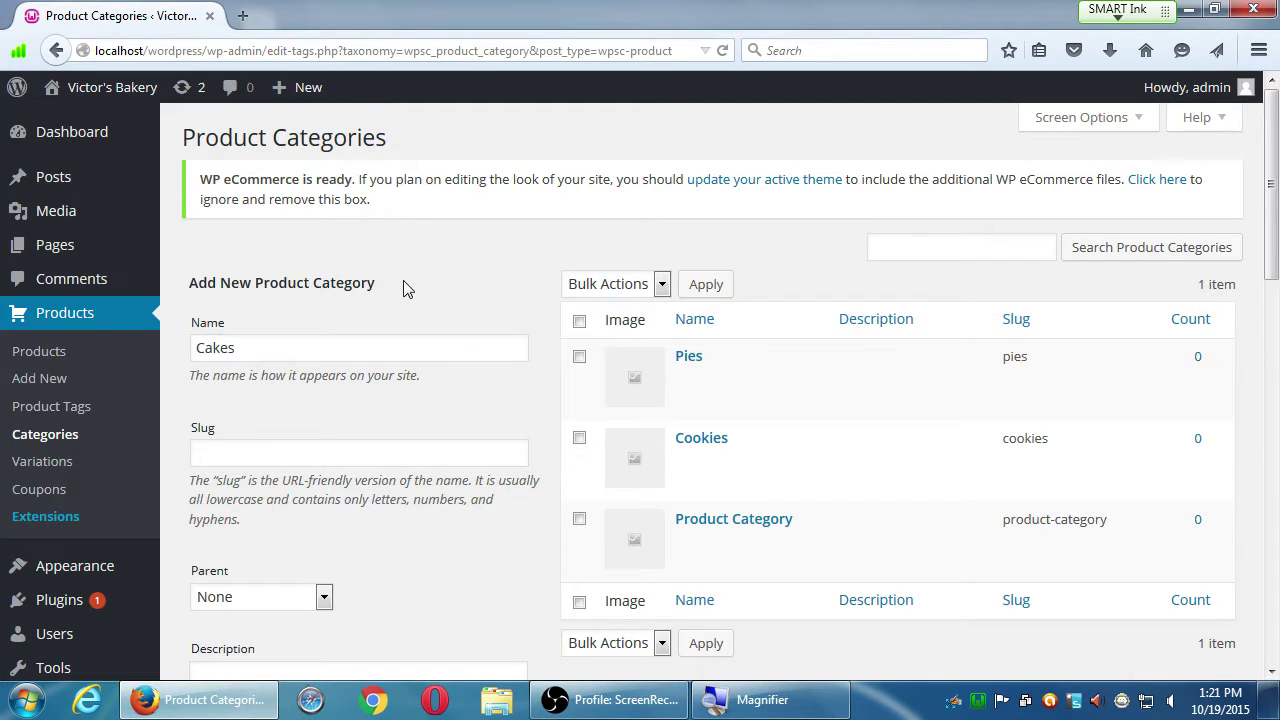
scroll(360, 400, "down", 15)
left_click(320, 582)
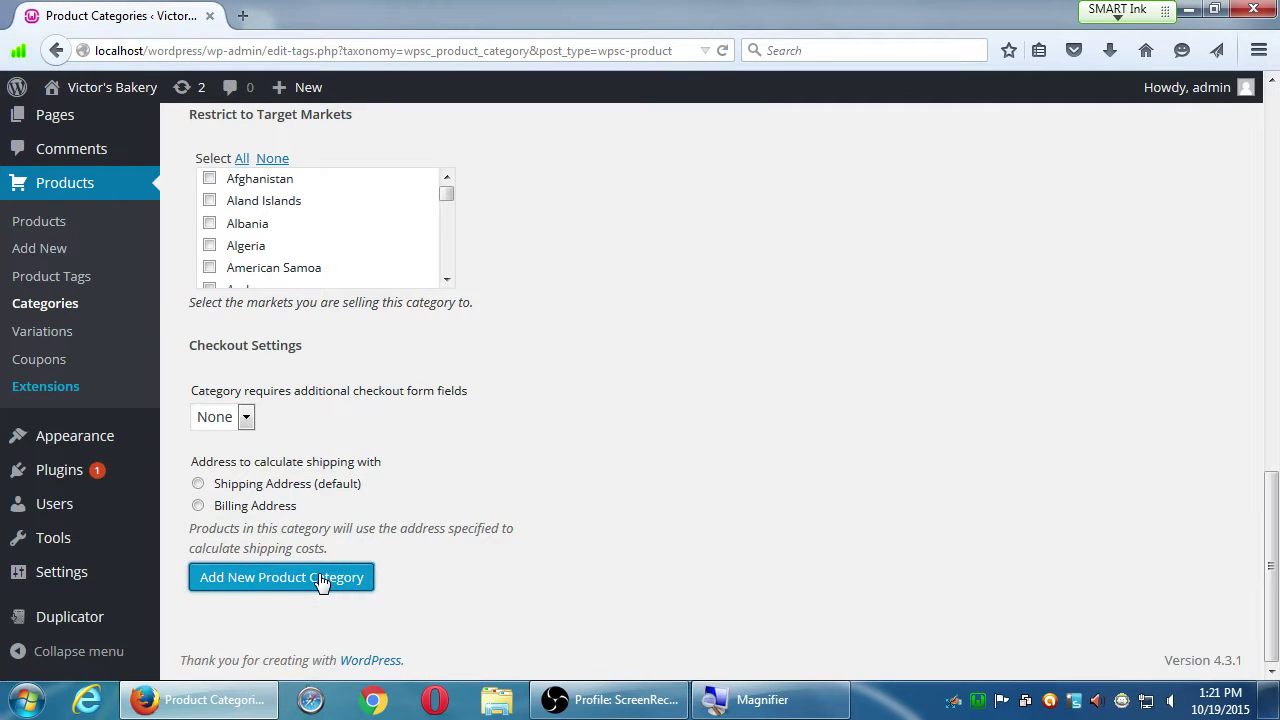
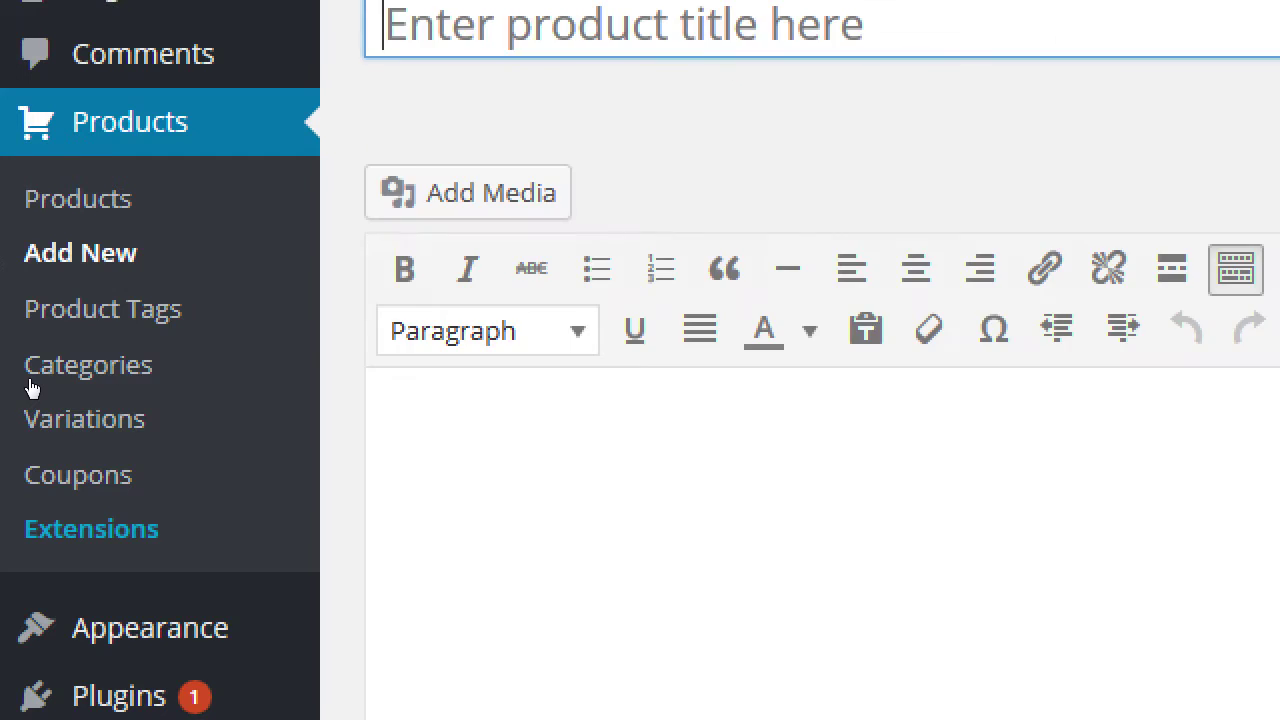
Step: Title the new product "Birthday Cake" and proceed to its description
type("Z")
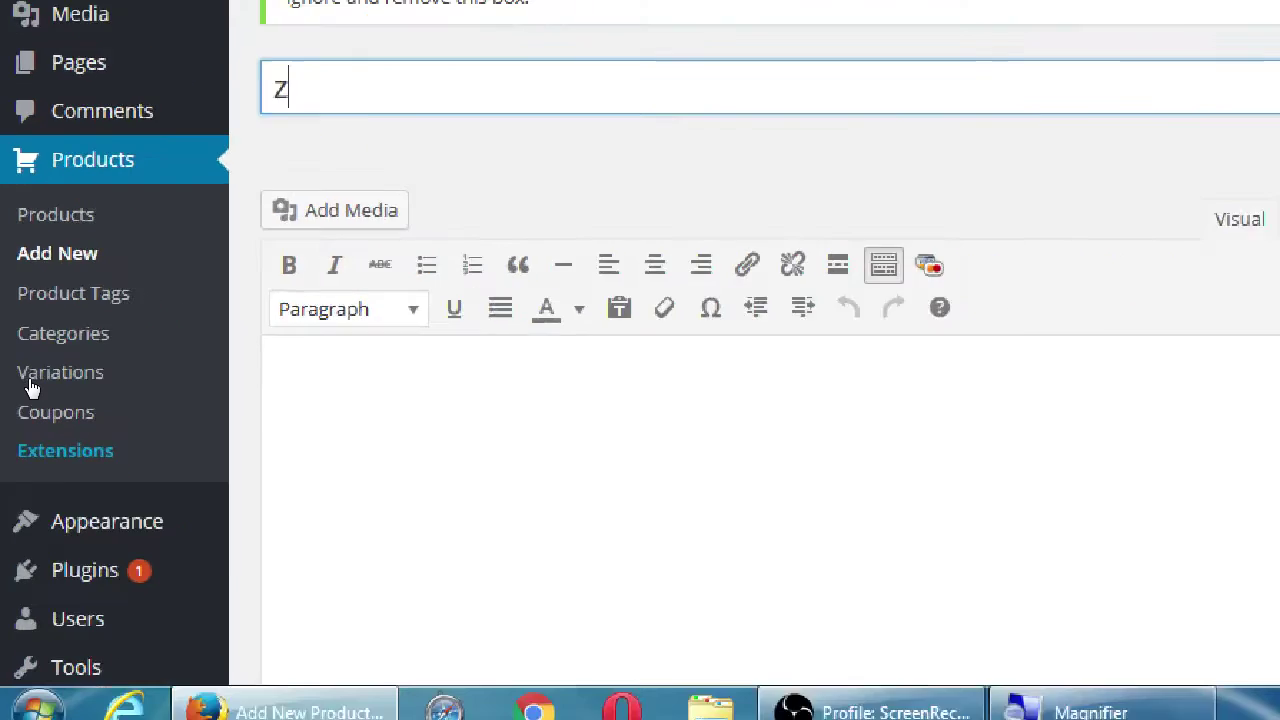
key("BackSpace")
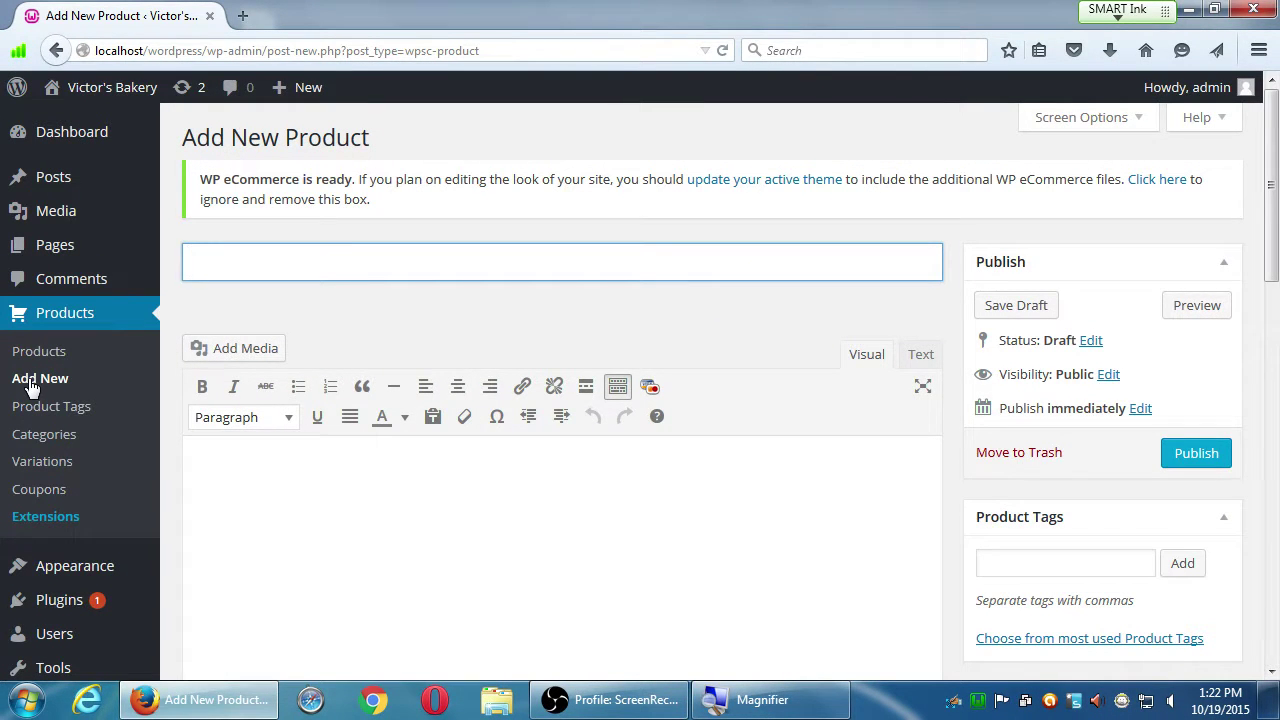
type("Birthday Cake")
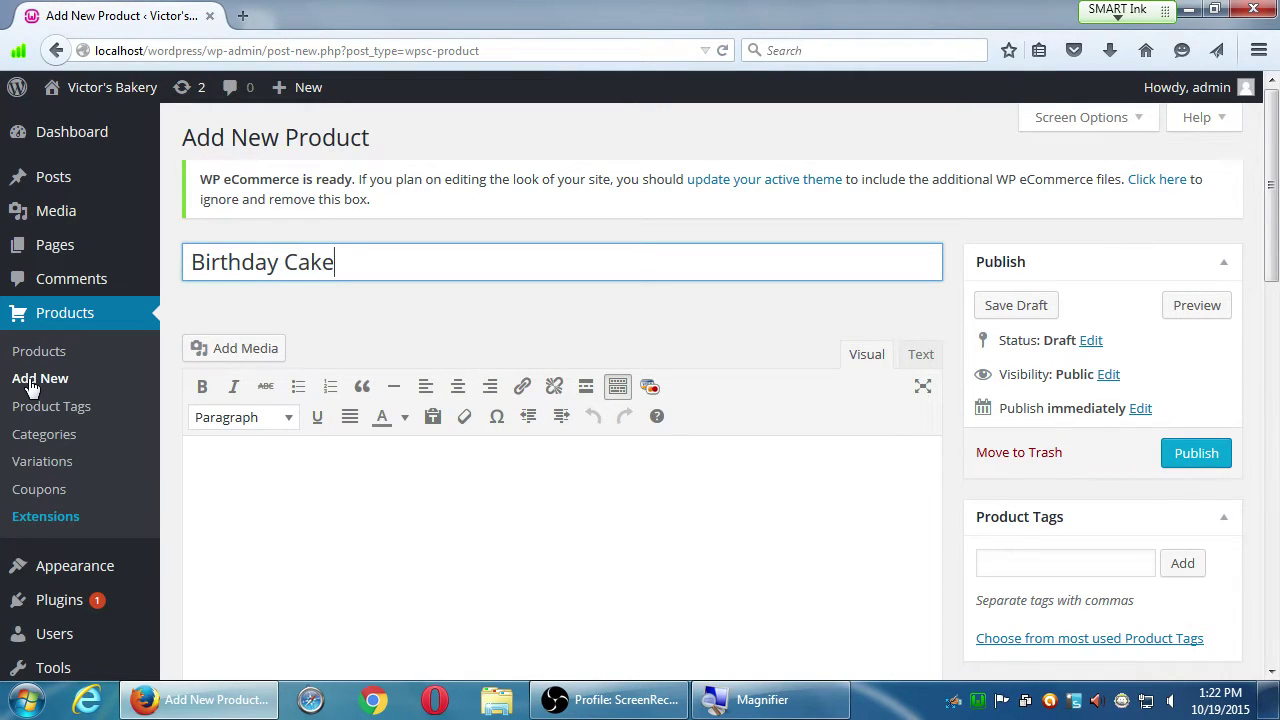
key("Tab")
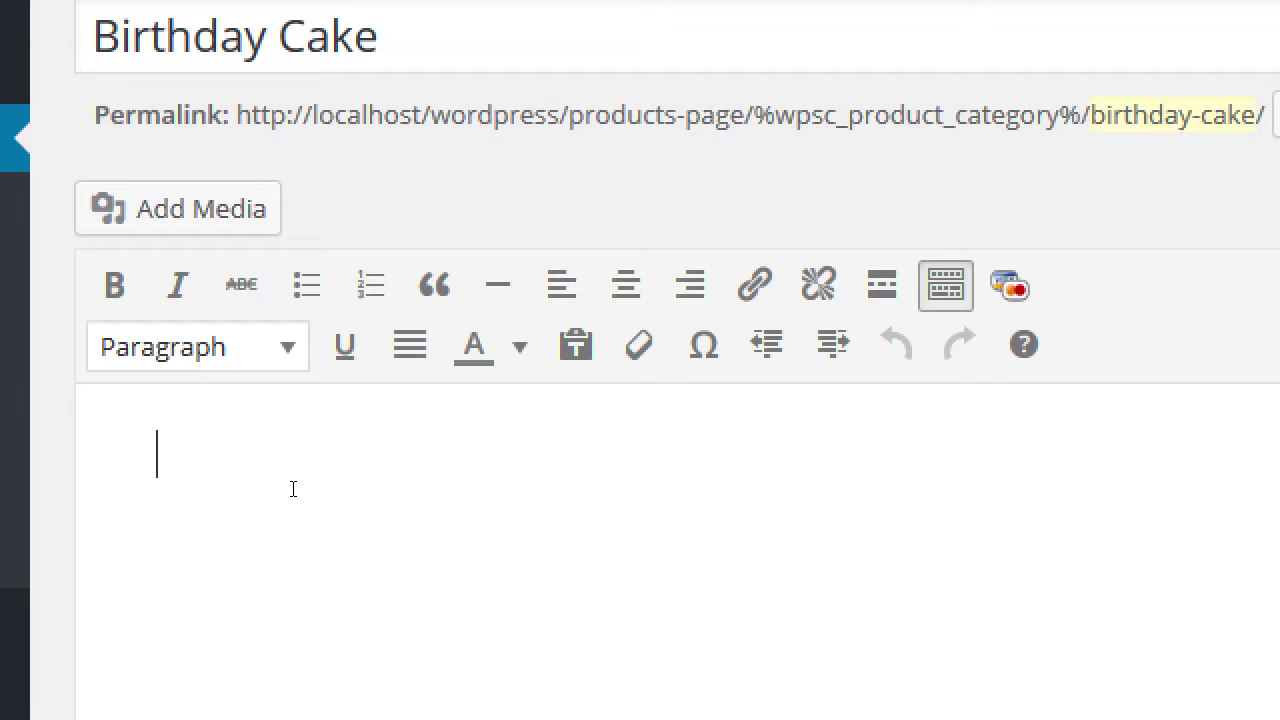
Step: Enter the product description "10-inch Chocolate birthday cake, square shape."
type("10 i")
key("BackSpace")
key("BackSpace")
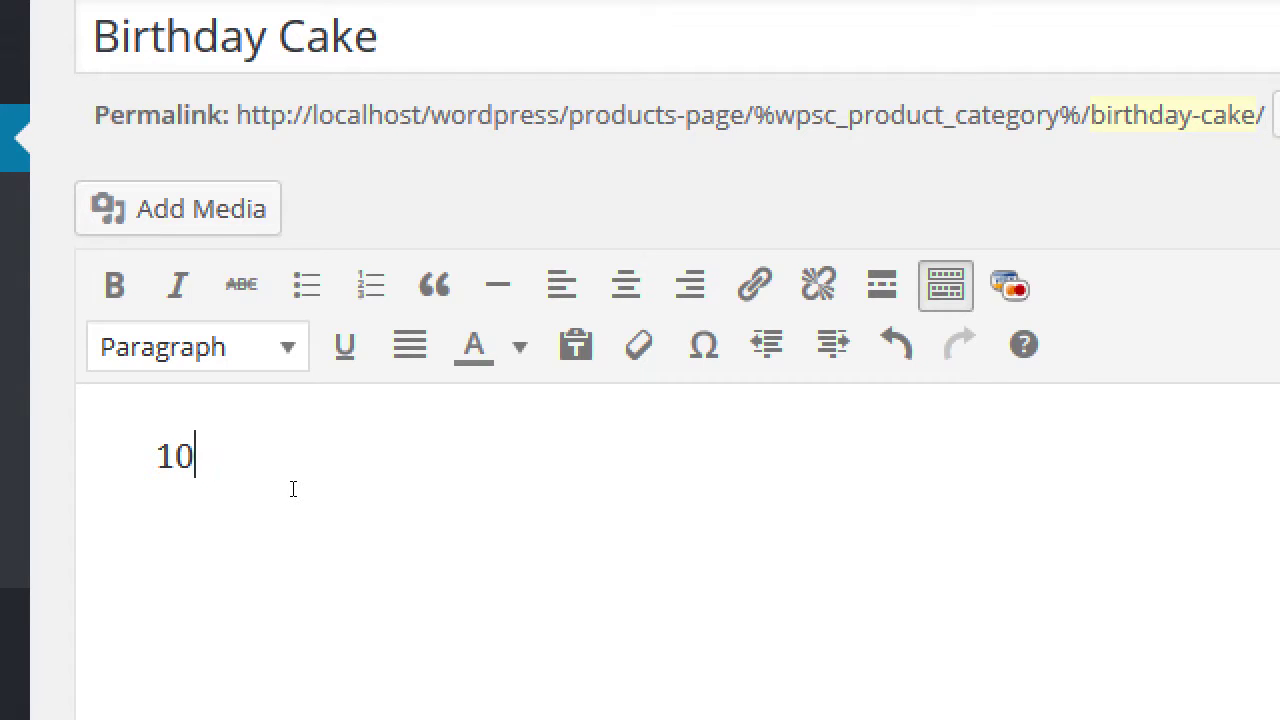
type("-inch ")
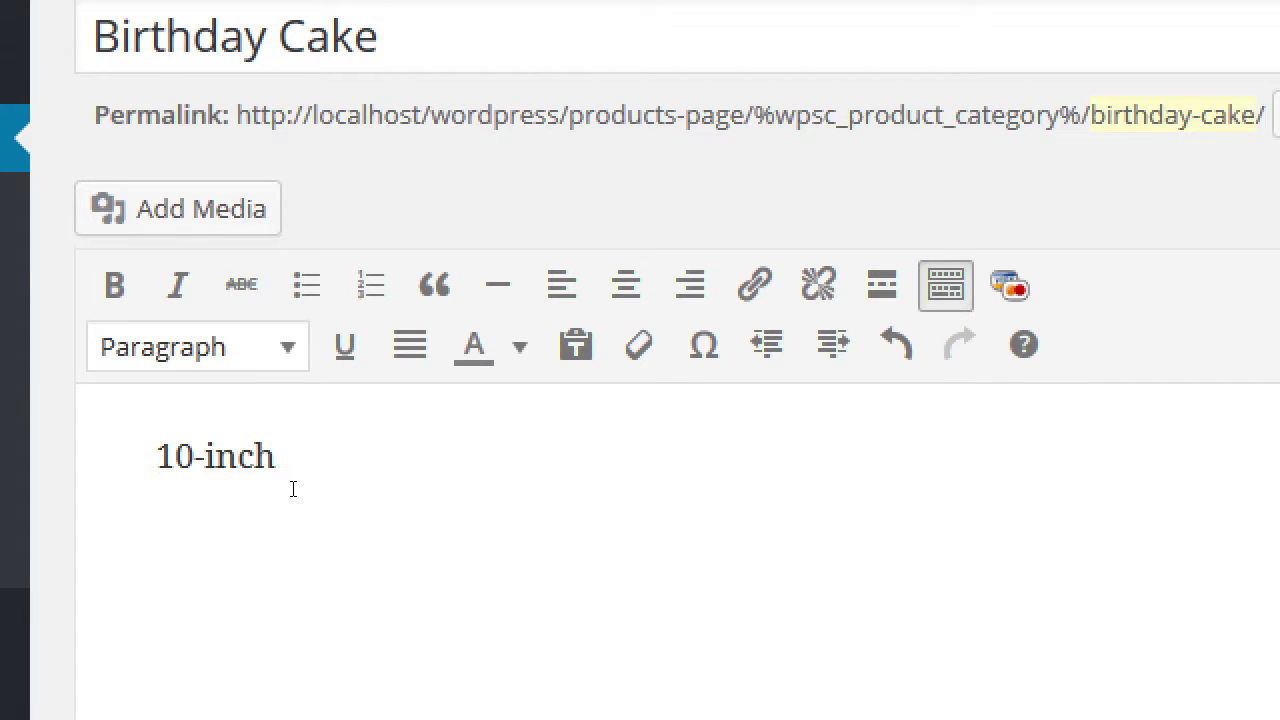
type("Chocolate birthd")
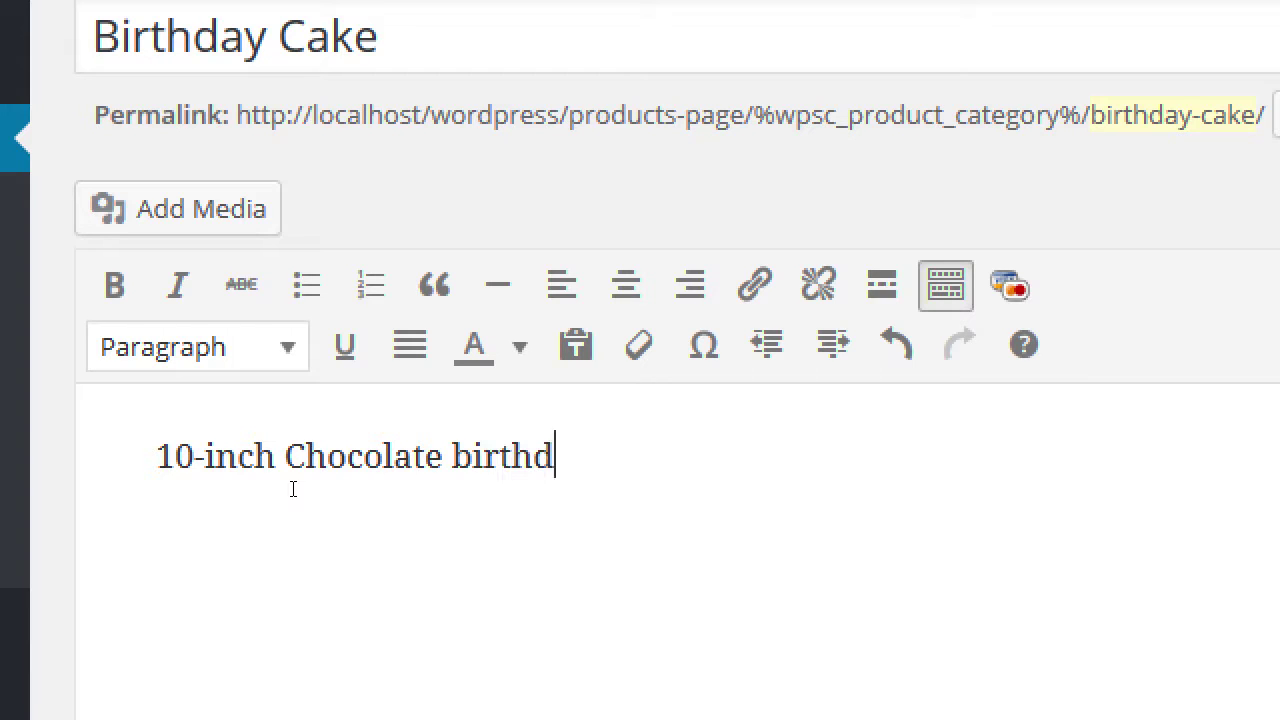
type("ay cake")
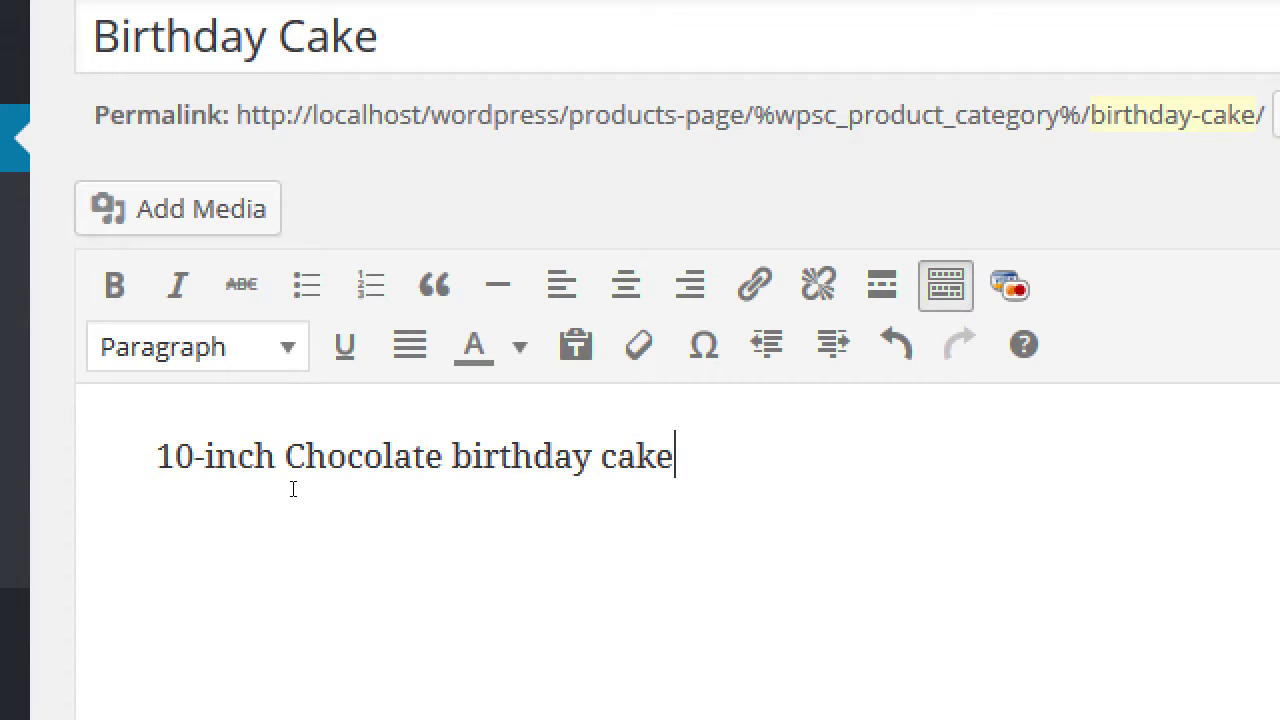
type(", qur")
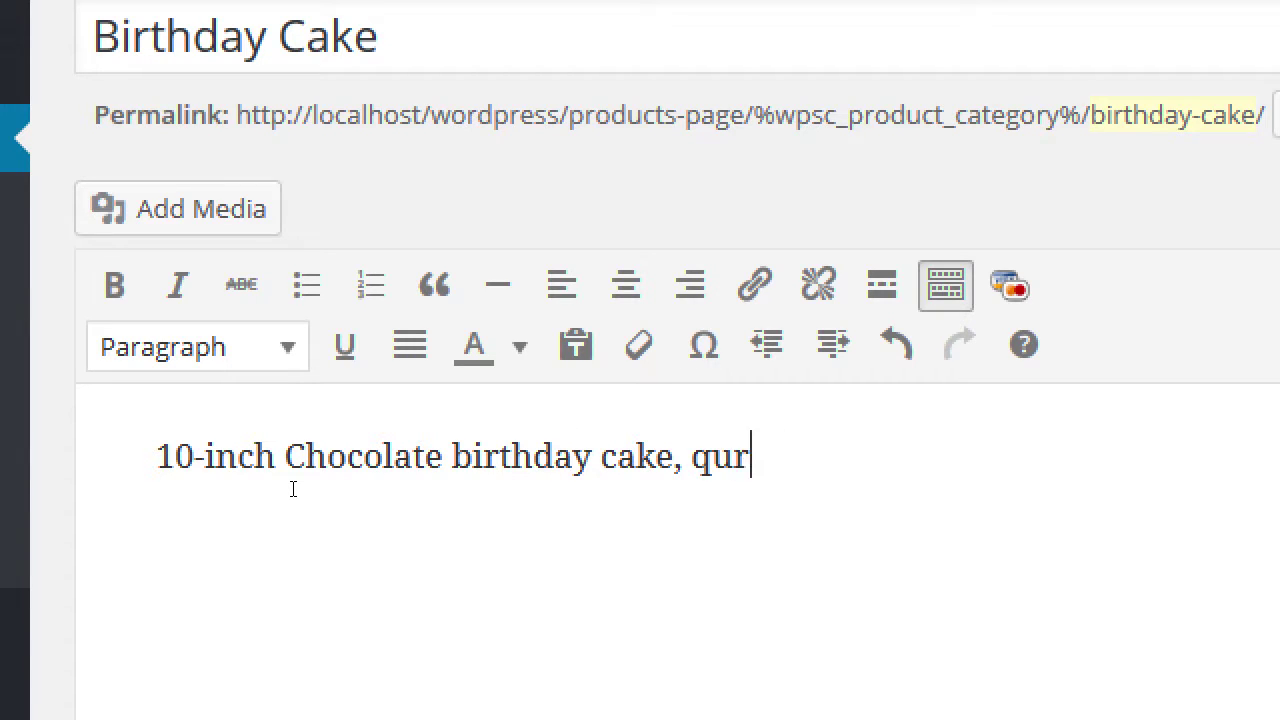
key("BackSpace")
key("BackSpace")
key("BackSpace")
type("square shap")
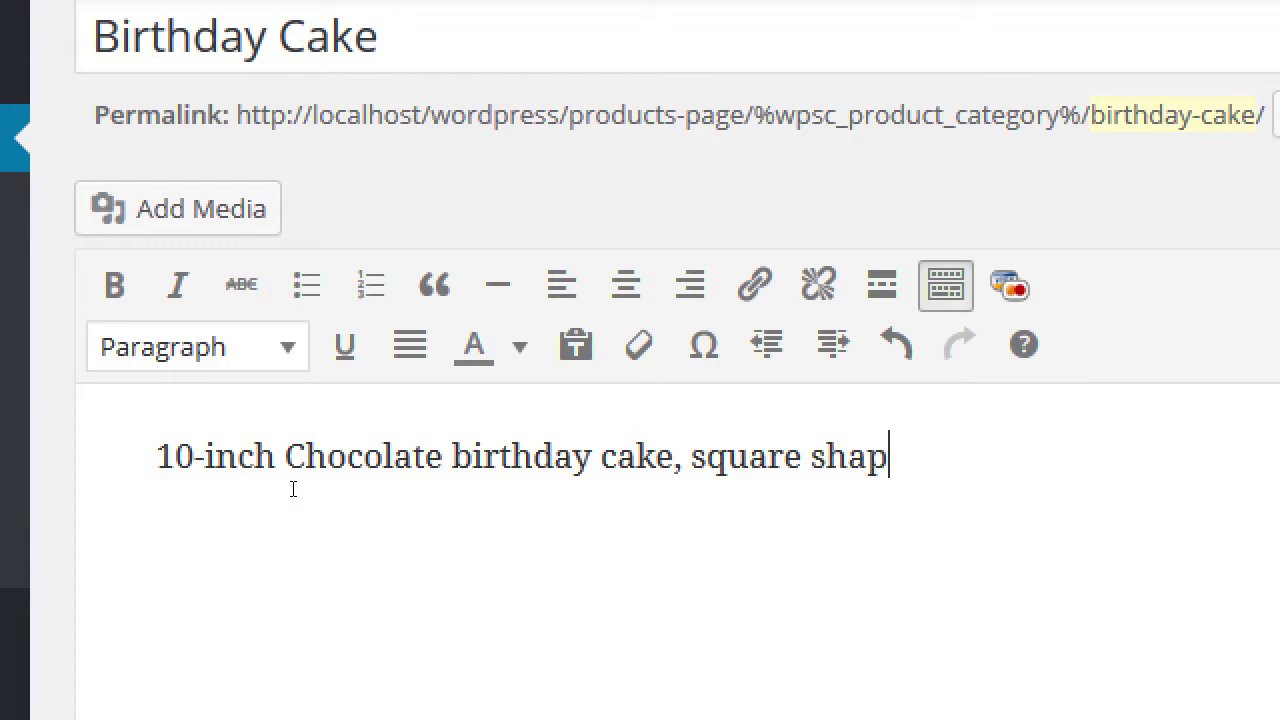
type("e.")
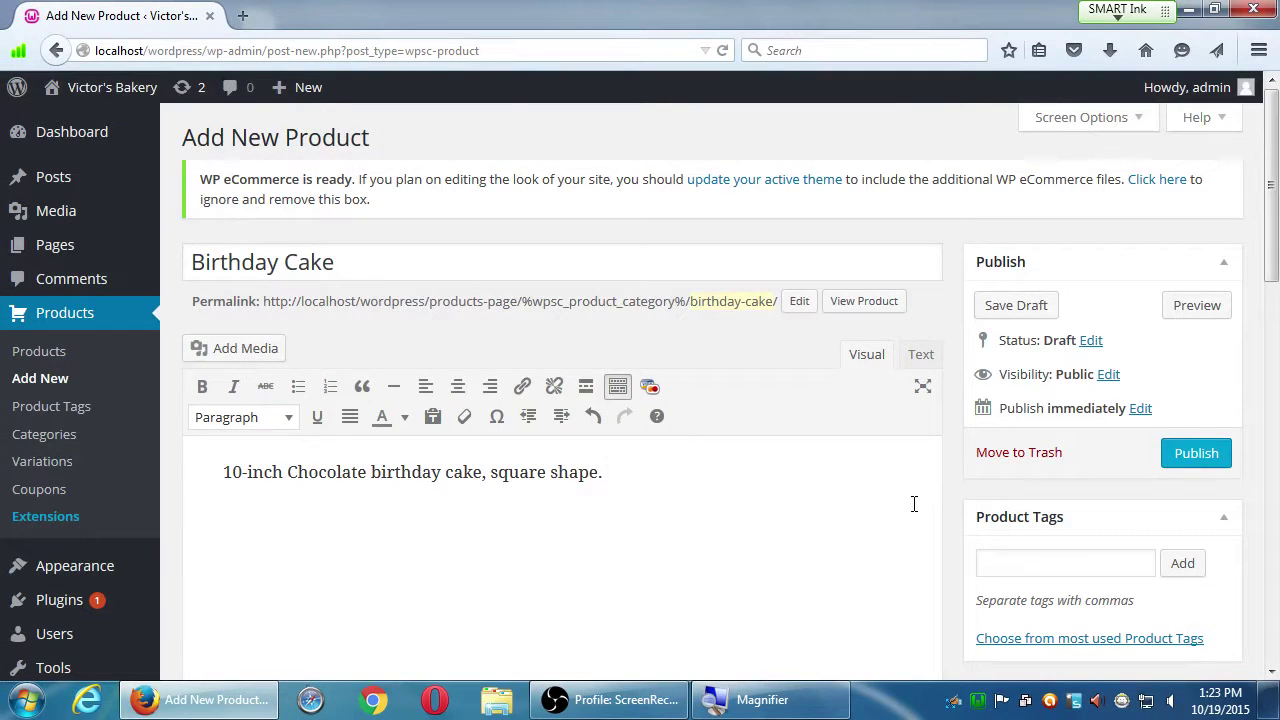
Step: Add the product tags "Birthdays" and "Chocolate" to the Birthday Cake product
scroll(955, 513, "down", 10)
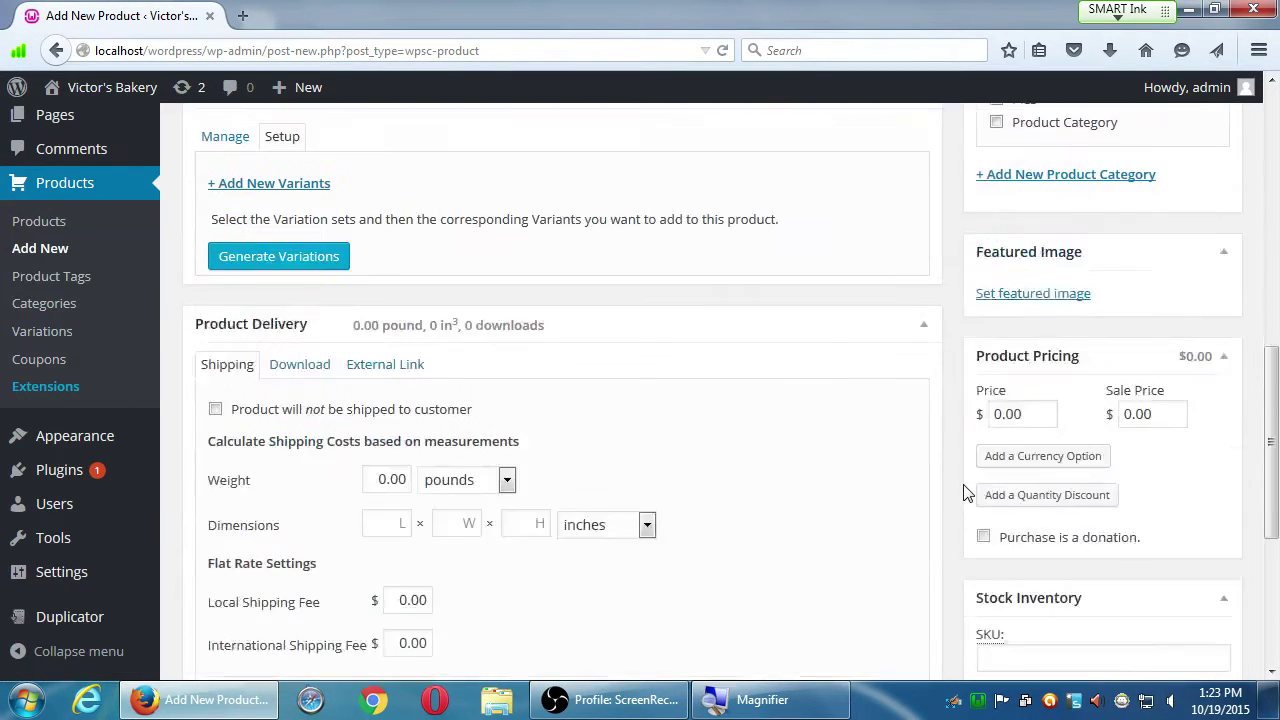
scroll(966, 490, "up", 15)
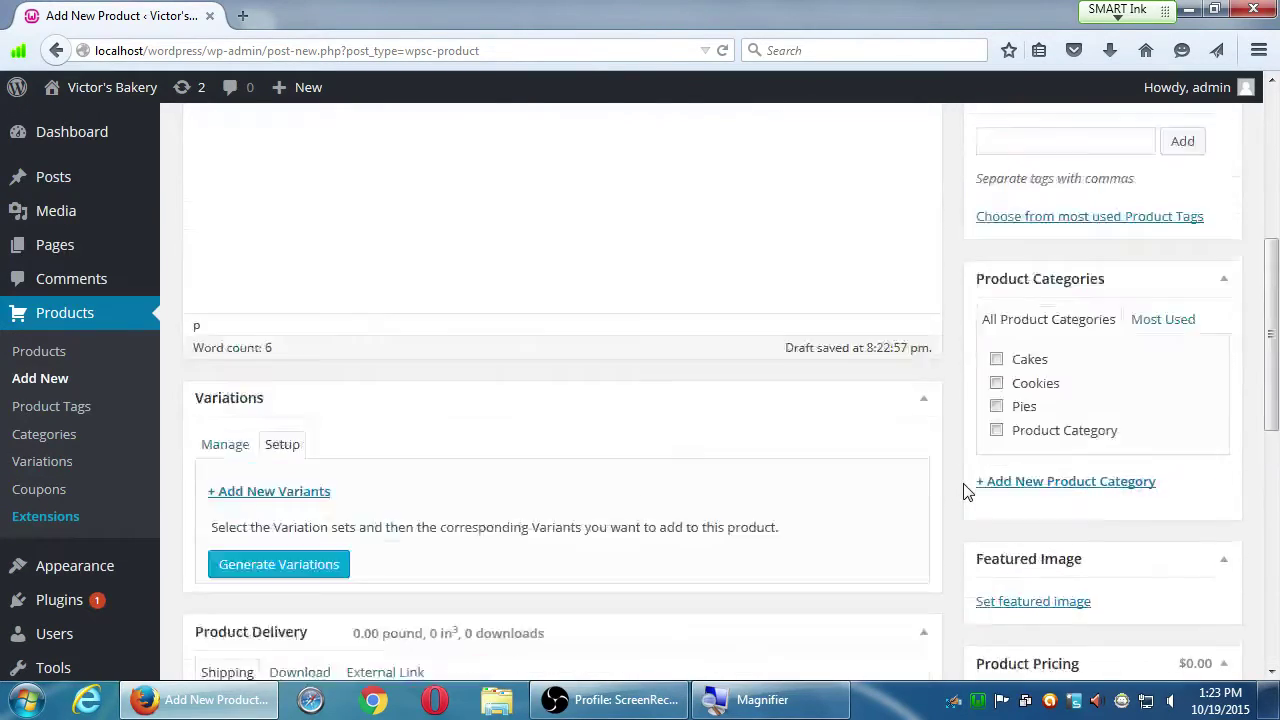
scroll(967, 485, "down", 3)
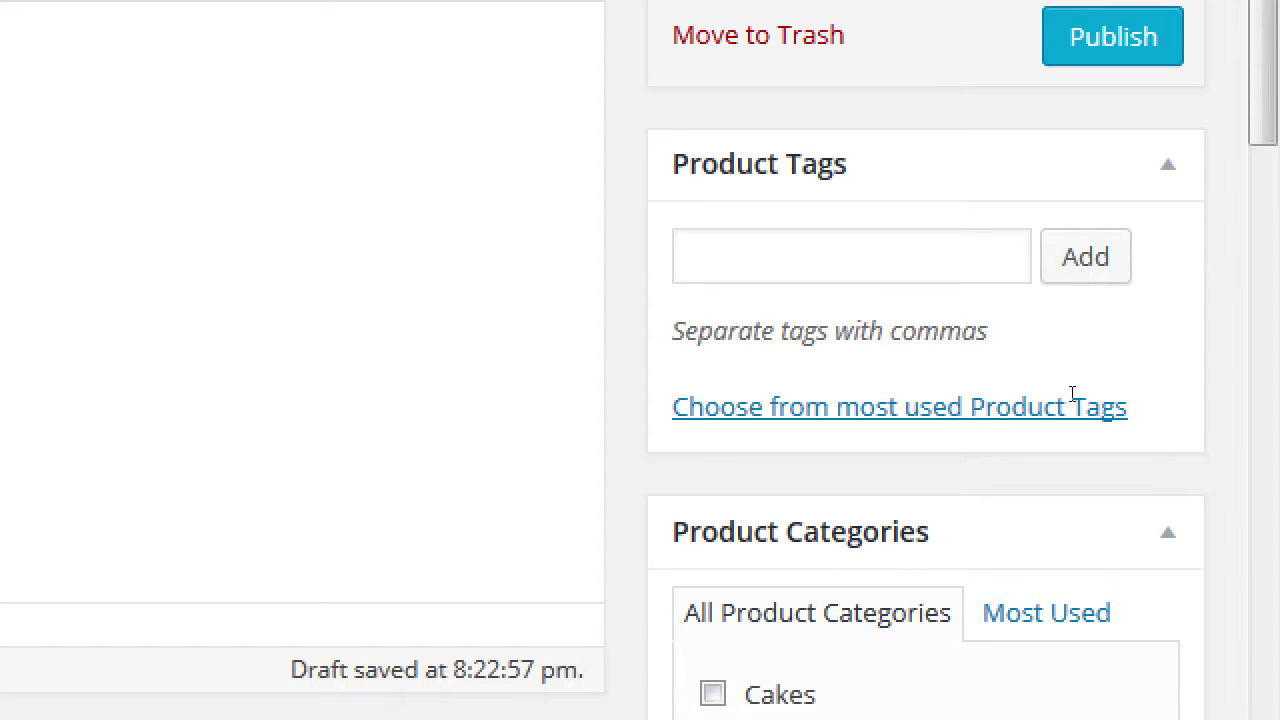
key("Tab")
type("B")
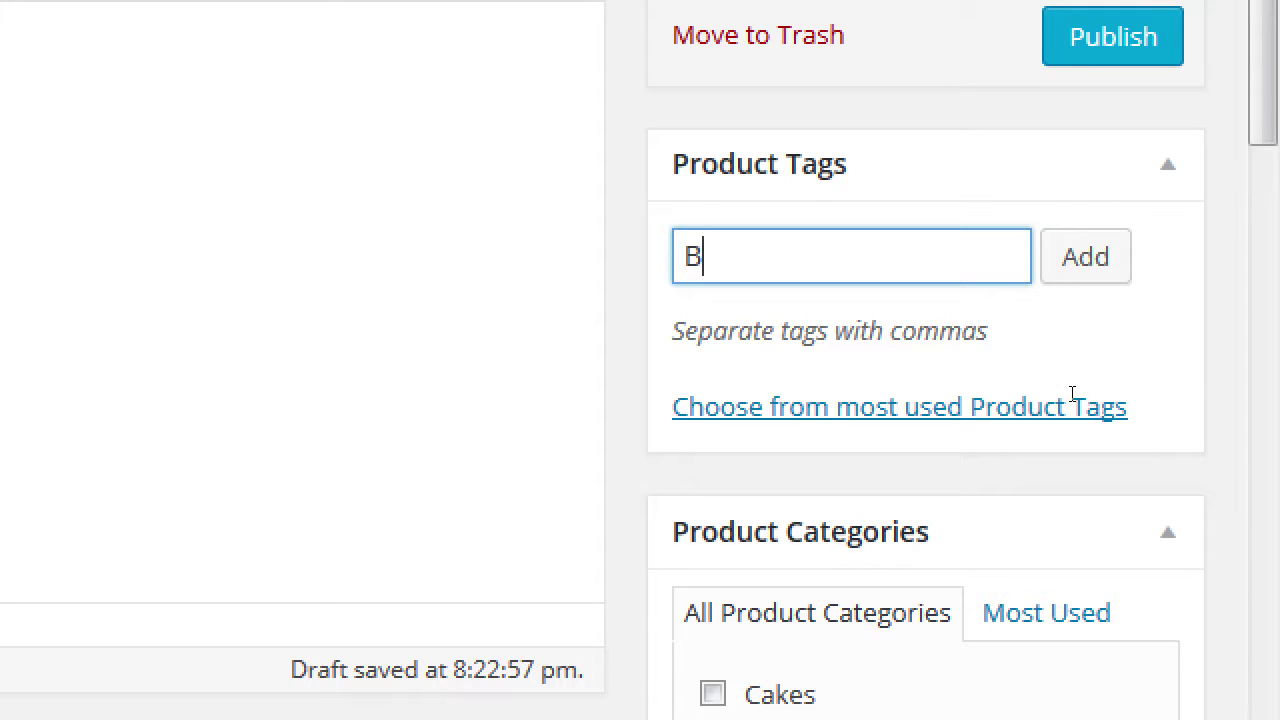
type("irthdays")
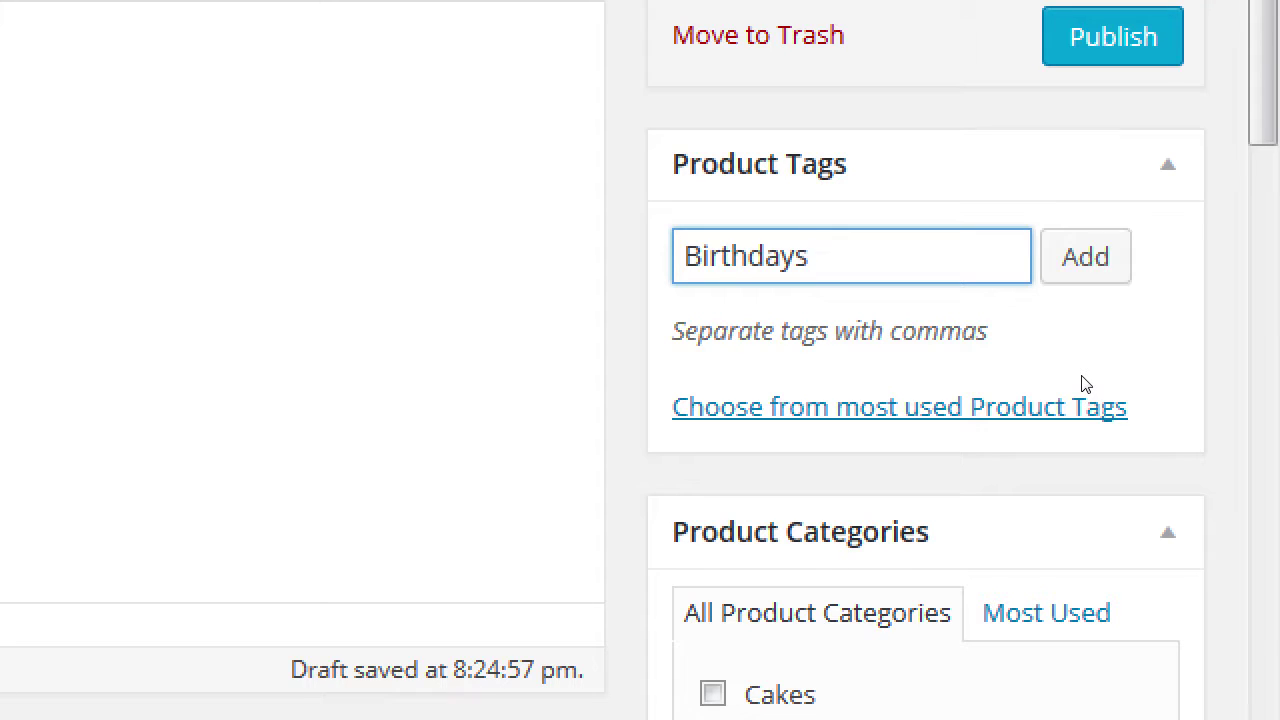
key("Return")
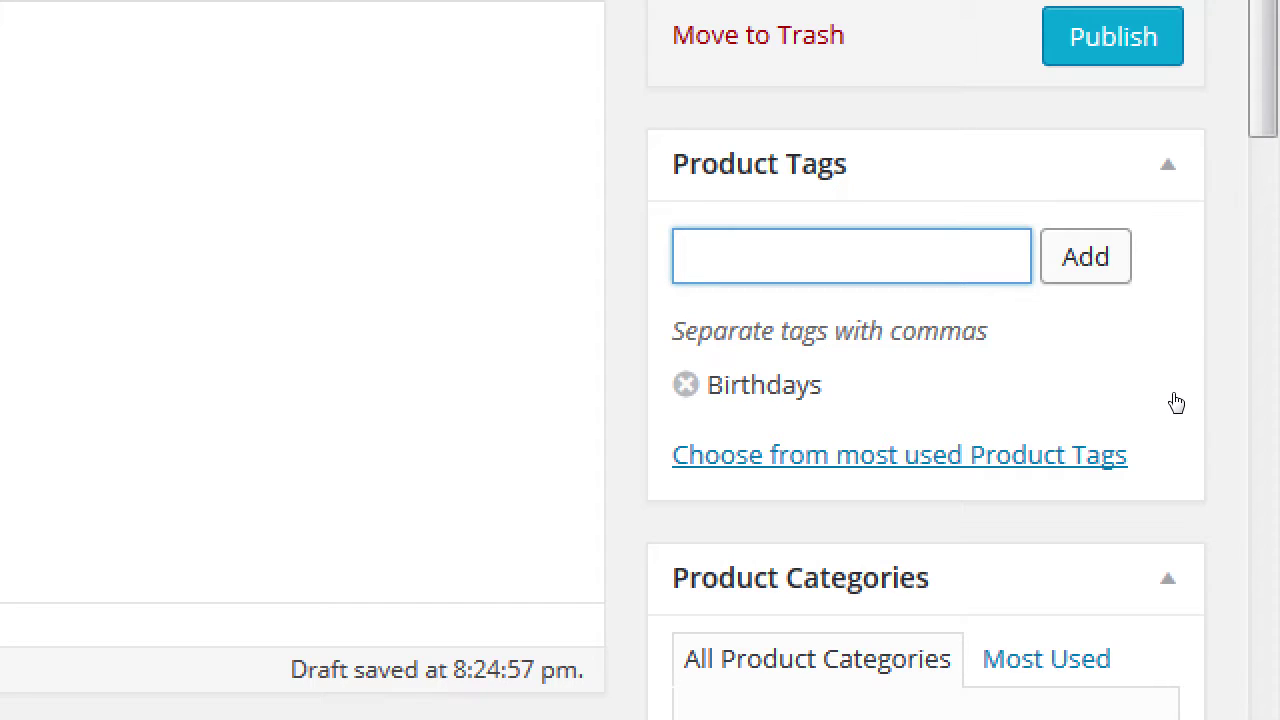
type("Chocolate")
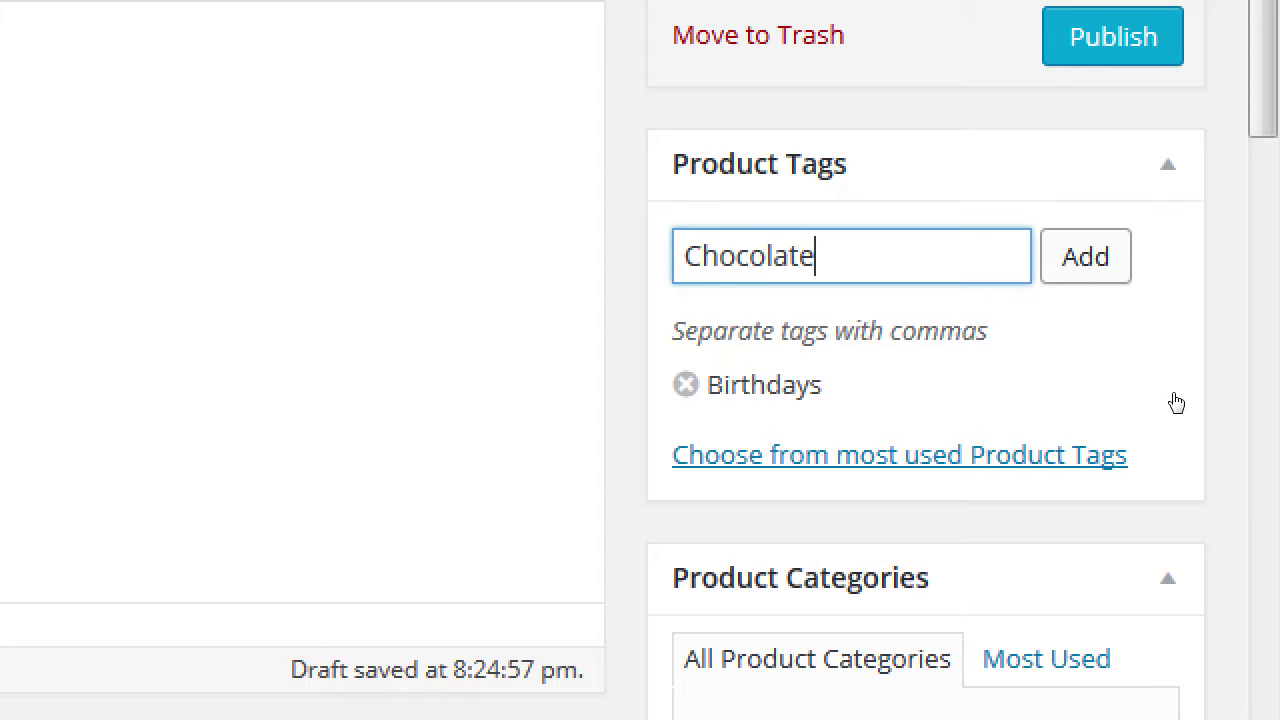
key("Return")
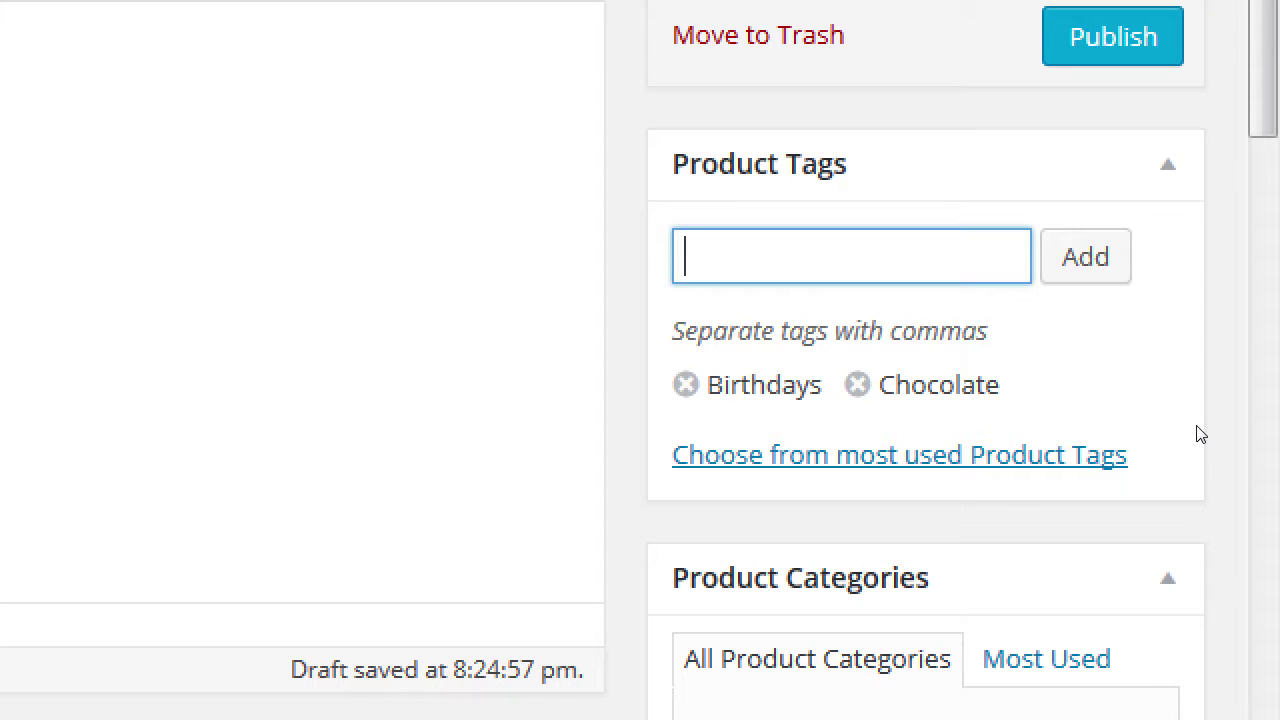
Step: Assign the Birthday Cake product to the Cakes product category
scroll(1192, 450, "down", 2)
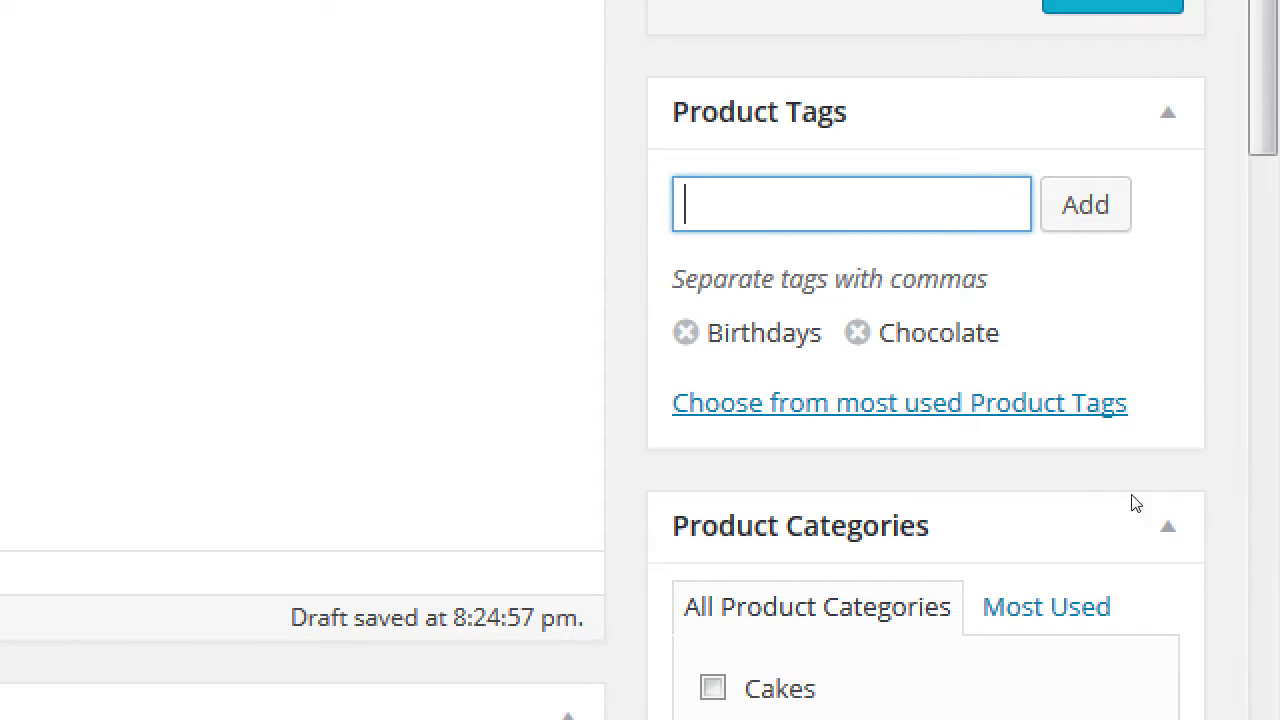
scroll(1062, 527, "down", 4)
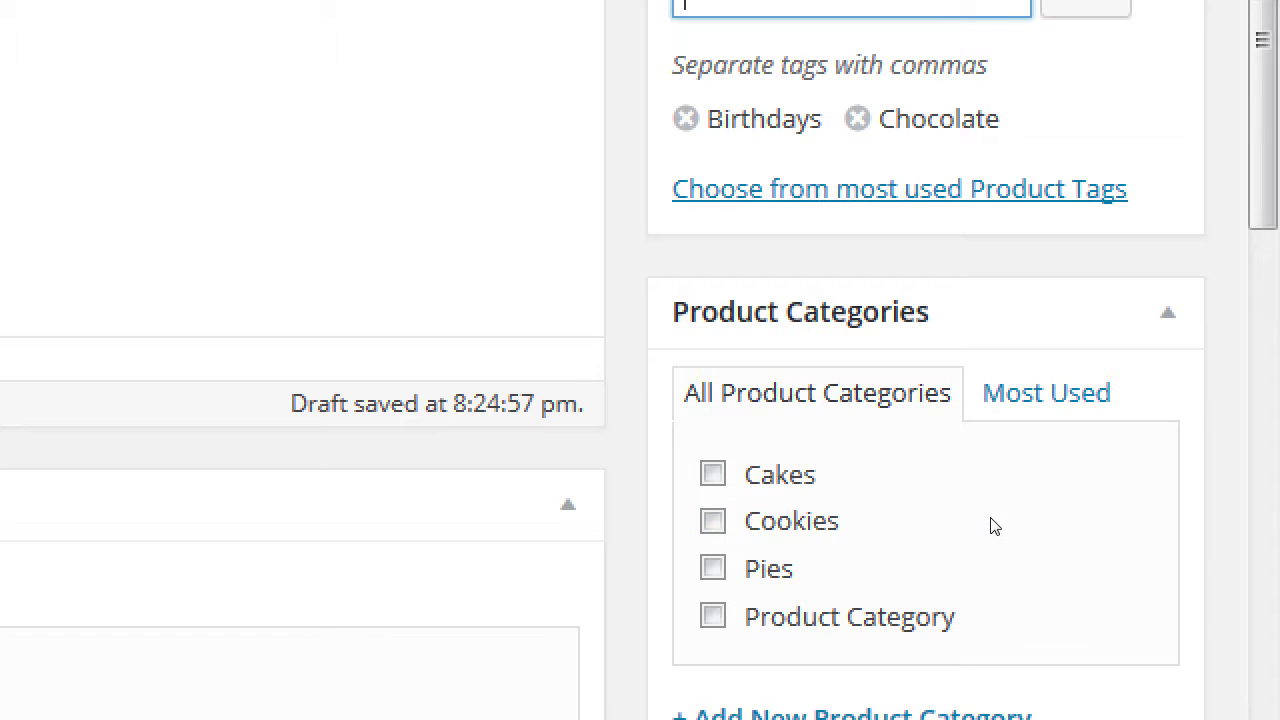
scroll(260, 300, "up", 6)
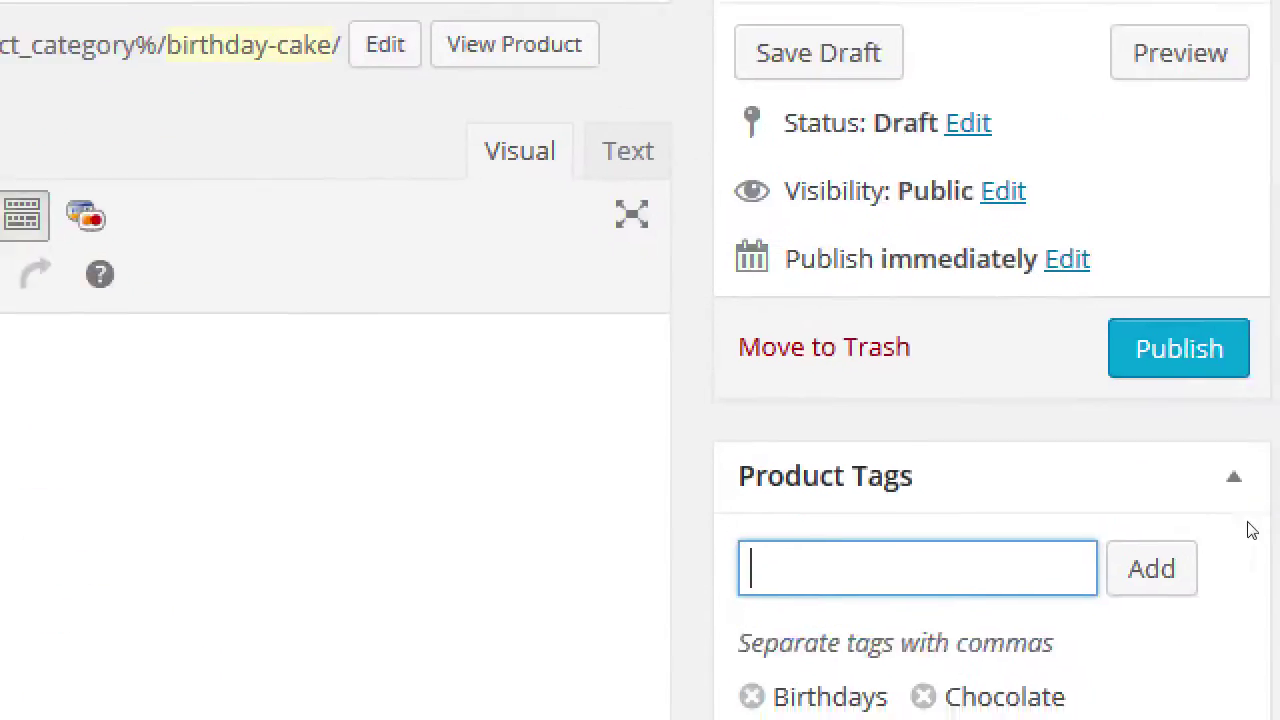
scroll(1120, 595, "down", 3)
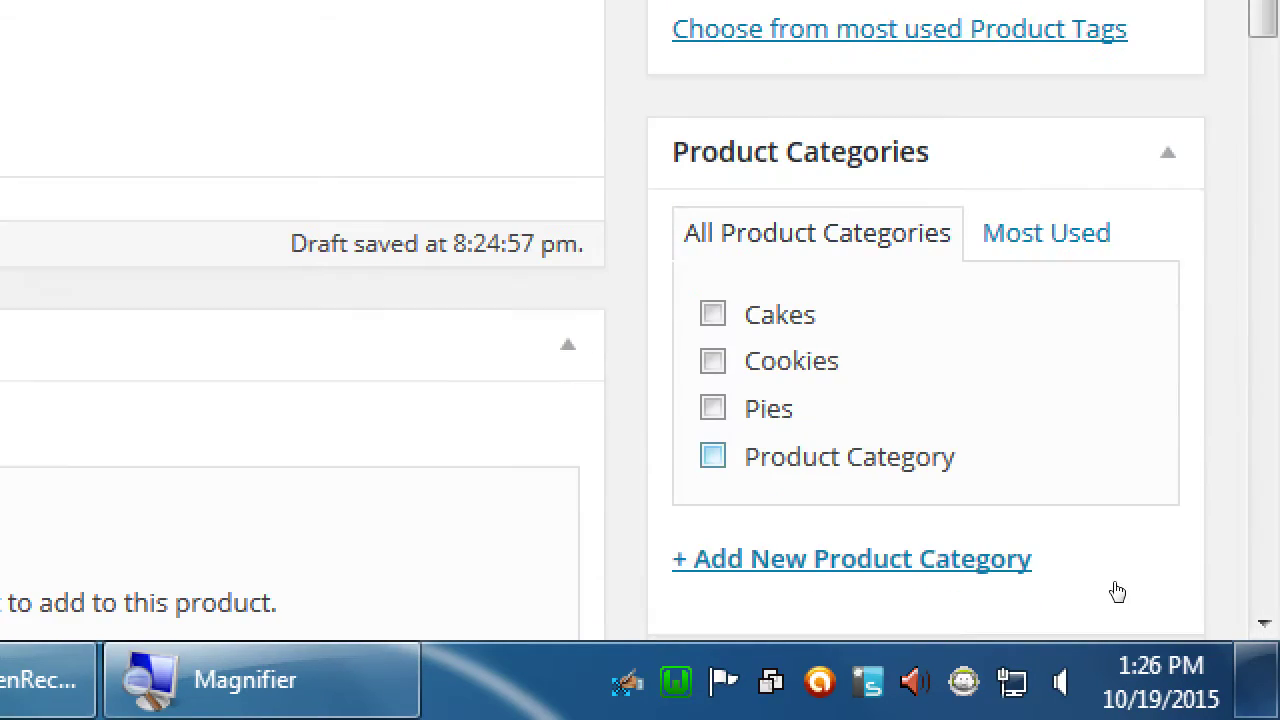
key("shift+Tab")
key("shift+Tab")
key("space")
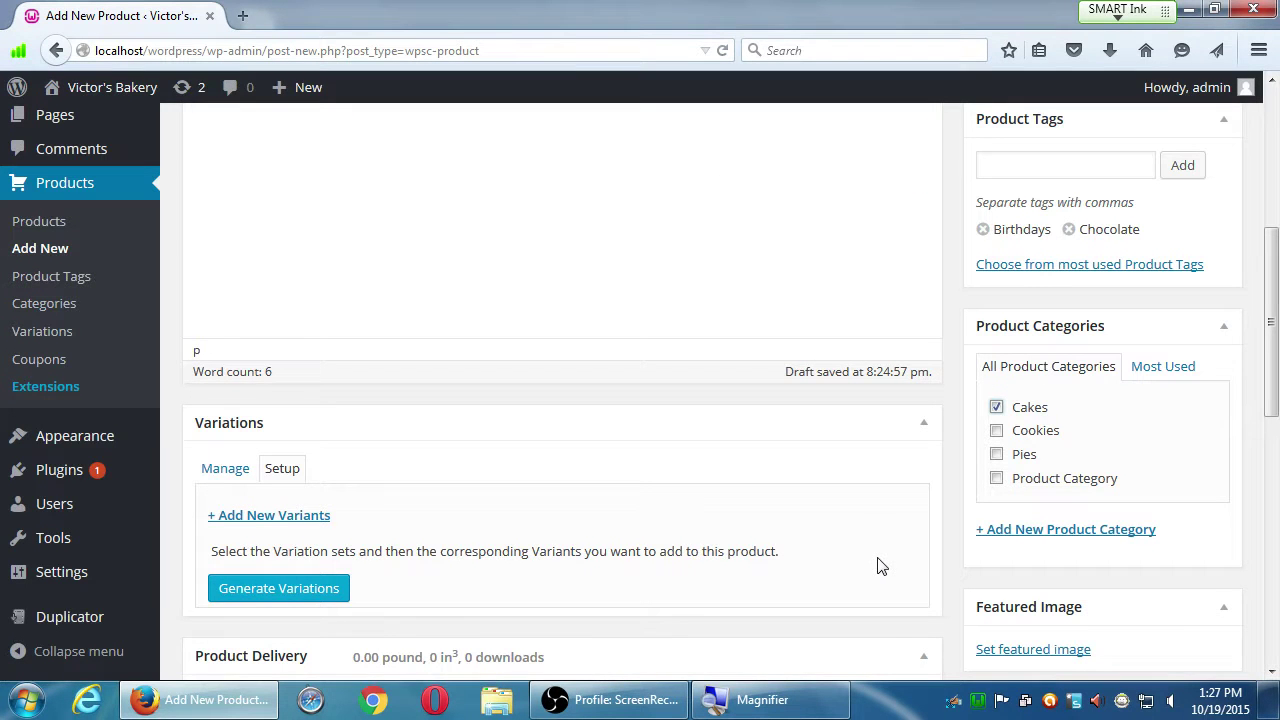
Step: Open pixabay.com in a new browser tab to find a featured image for the product
scroll(879, 548, "down", 2)
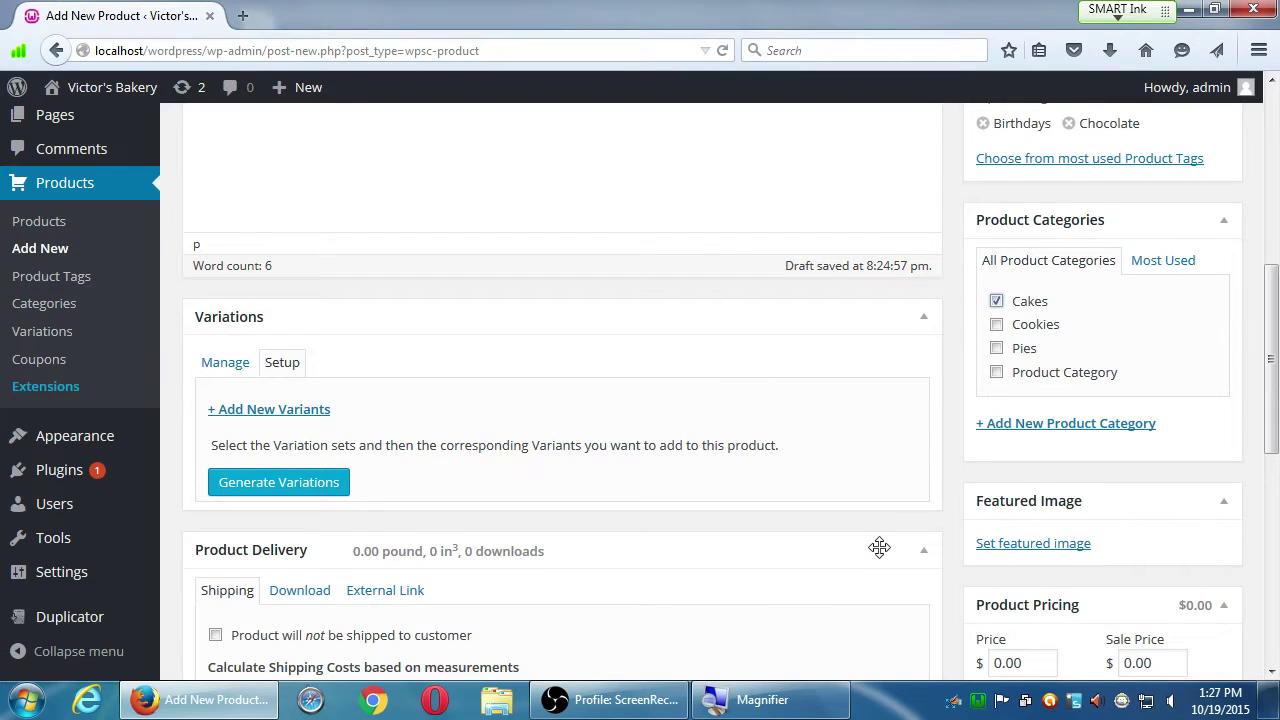
scroll(879, 548, "down", 3)
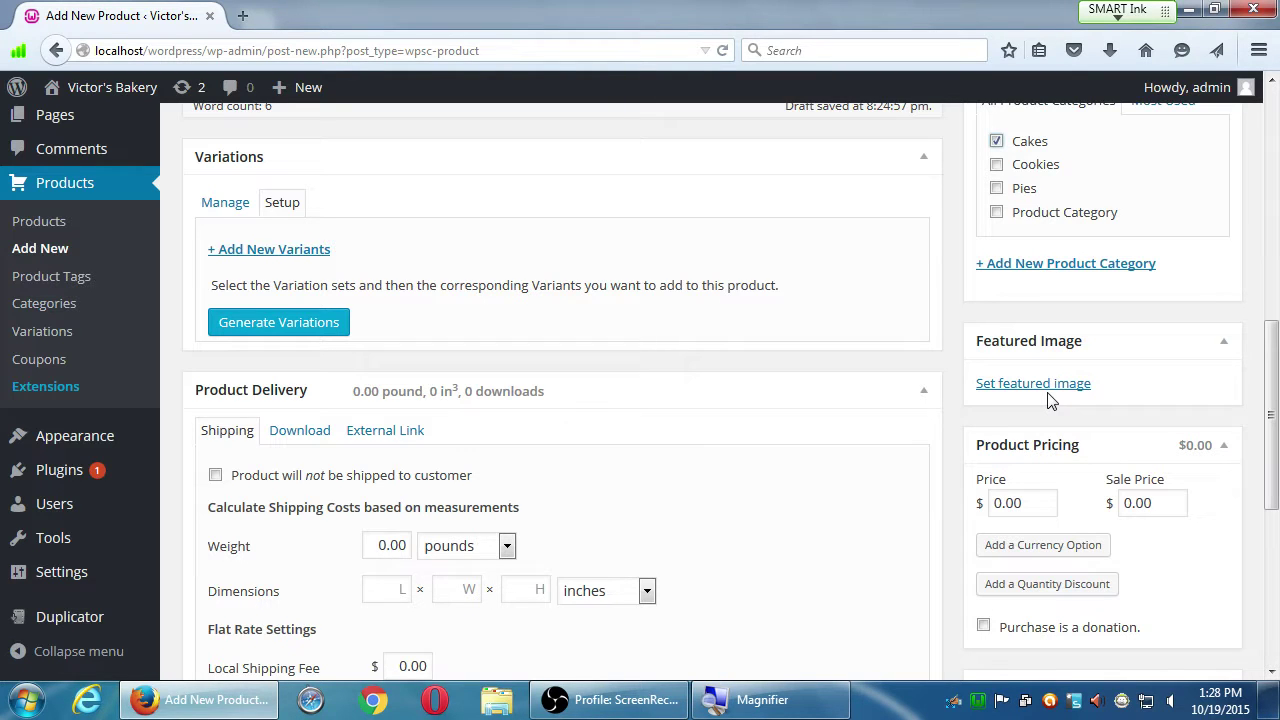
key("ctrl+t")
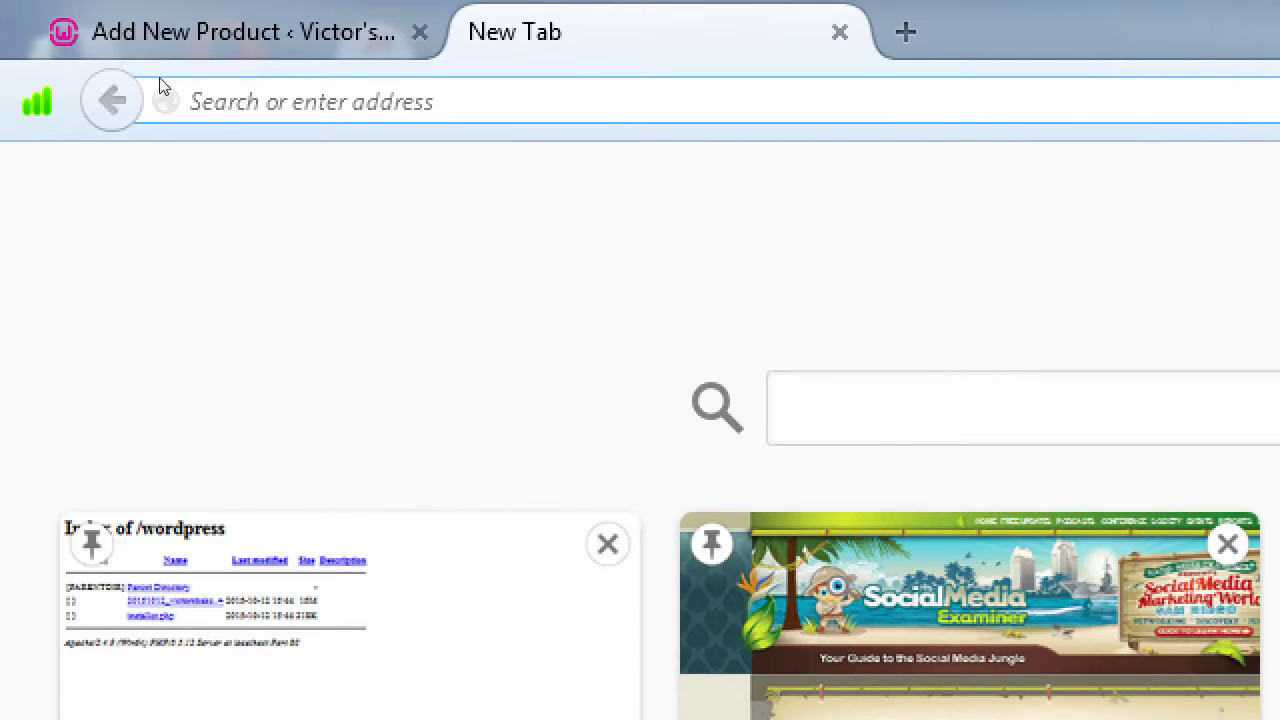
type("pixaba")
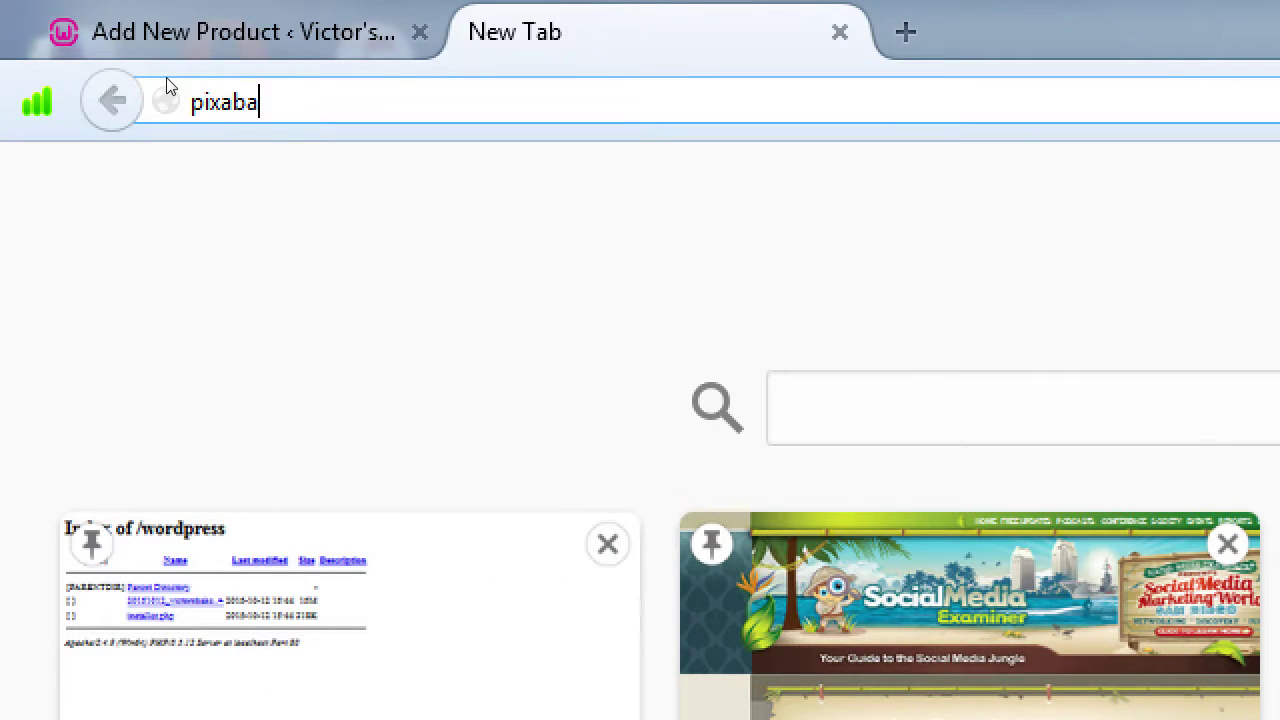
type("y.com")
key("Return")
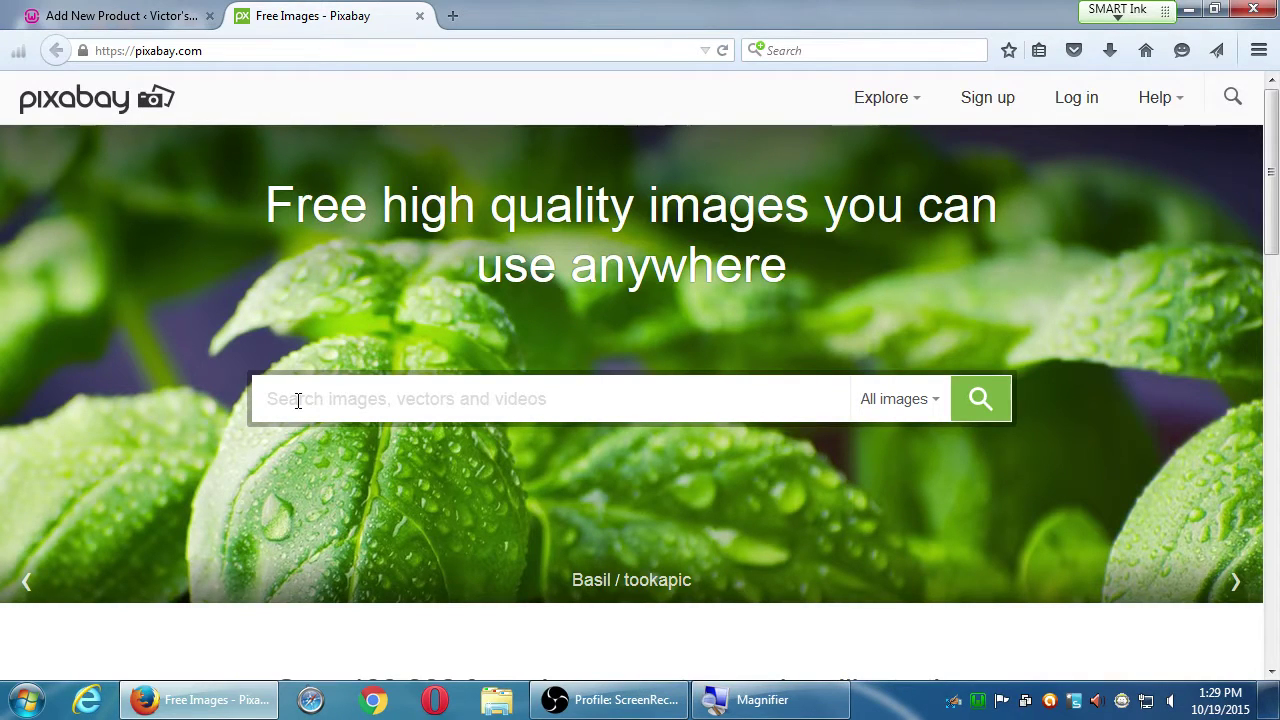
Step: Search Pixabay for images of "chocolate cake" using the suggested search term
type("chocolate")
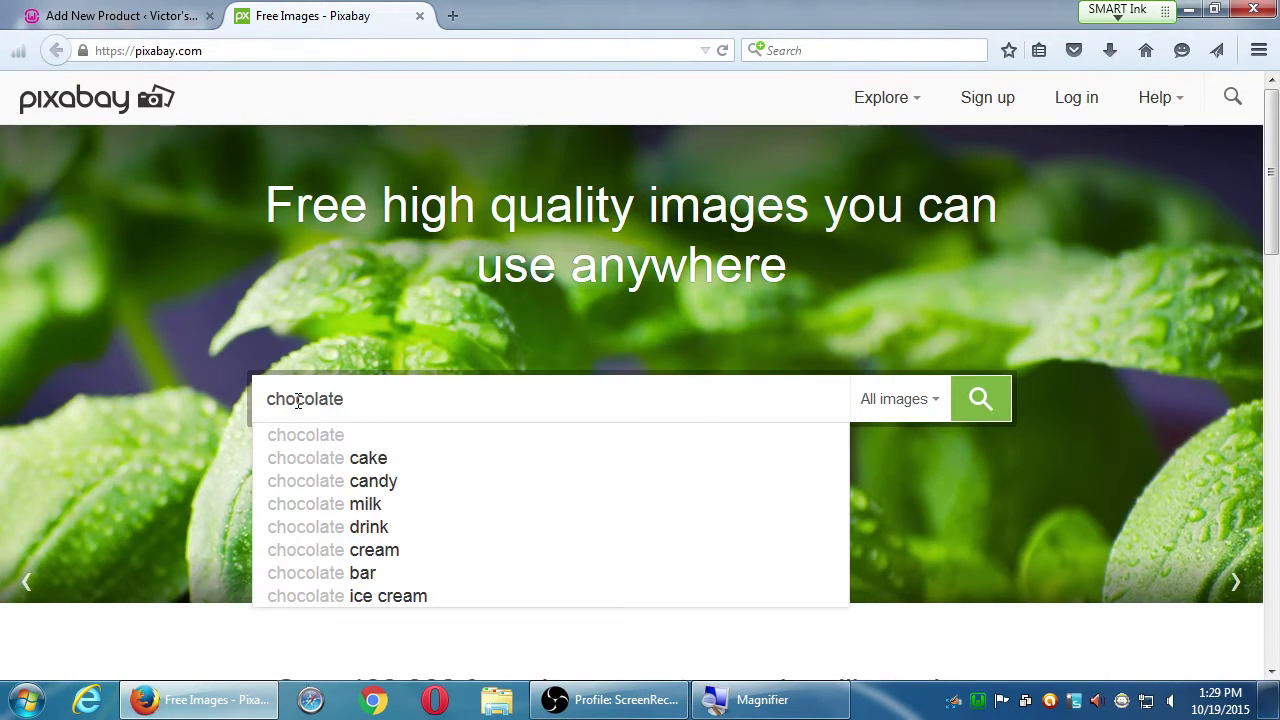
key("Down")
key("Down")
key("Return")
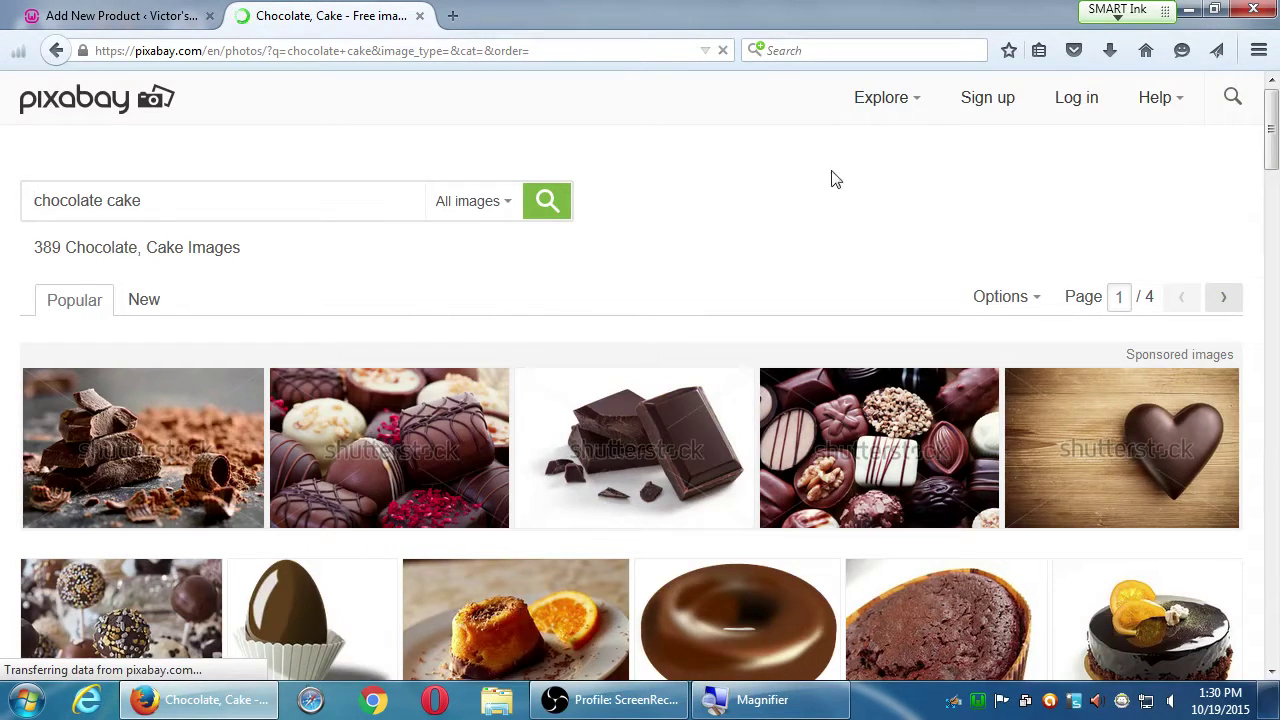
Step: Browse the chocolate cake image results and preview candidates for a suitable product photo
scroll(1032, 187, "down", 1)
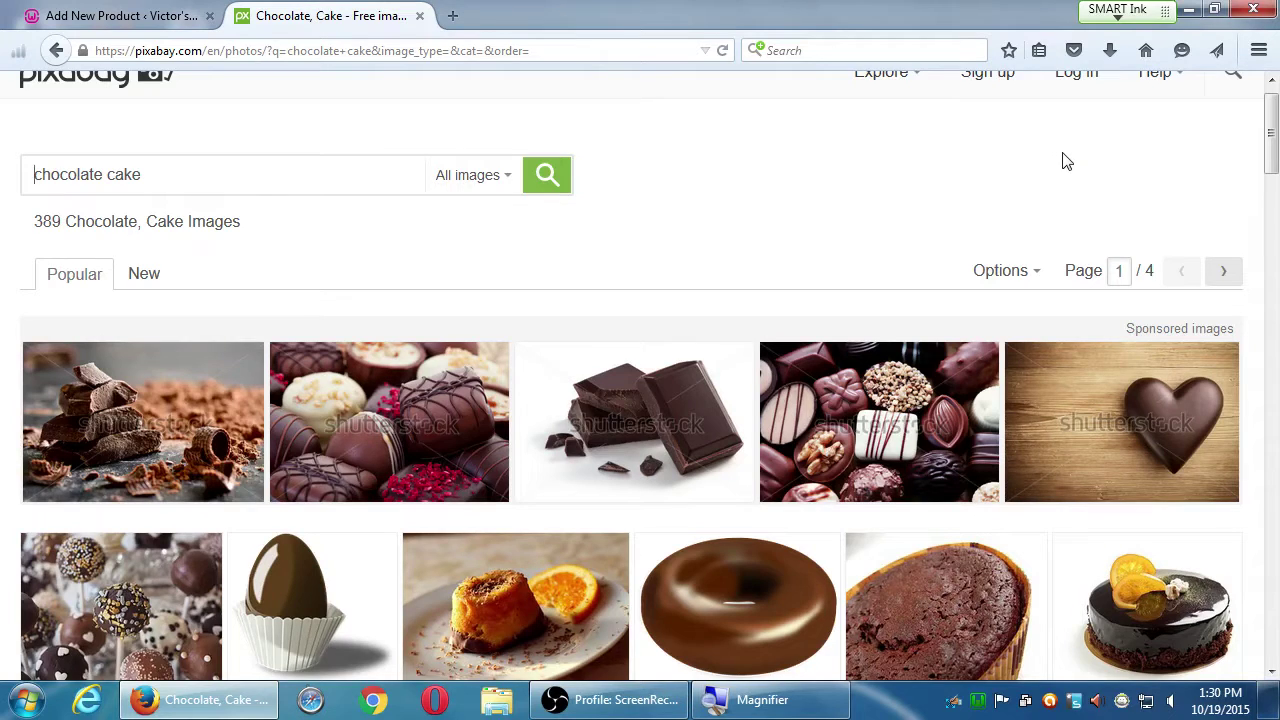
scroll(1000, 170, "up", 1)
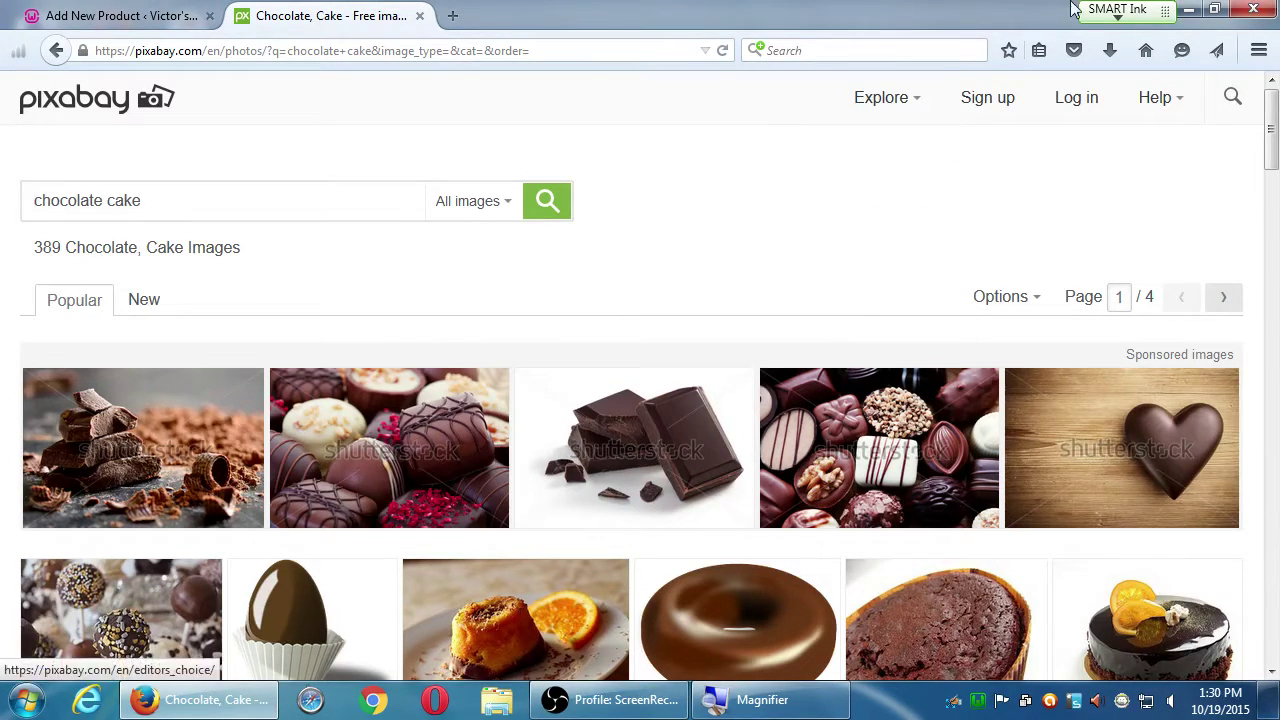
scroll(723, 223, "down", 5)
mouse_move(562, 377)
scroll(562, 377, "down", 1)
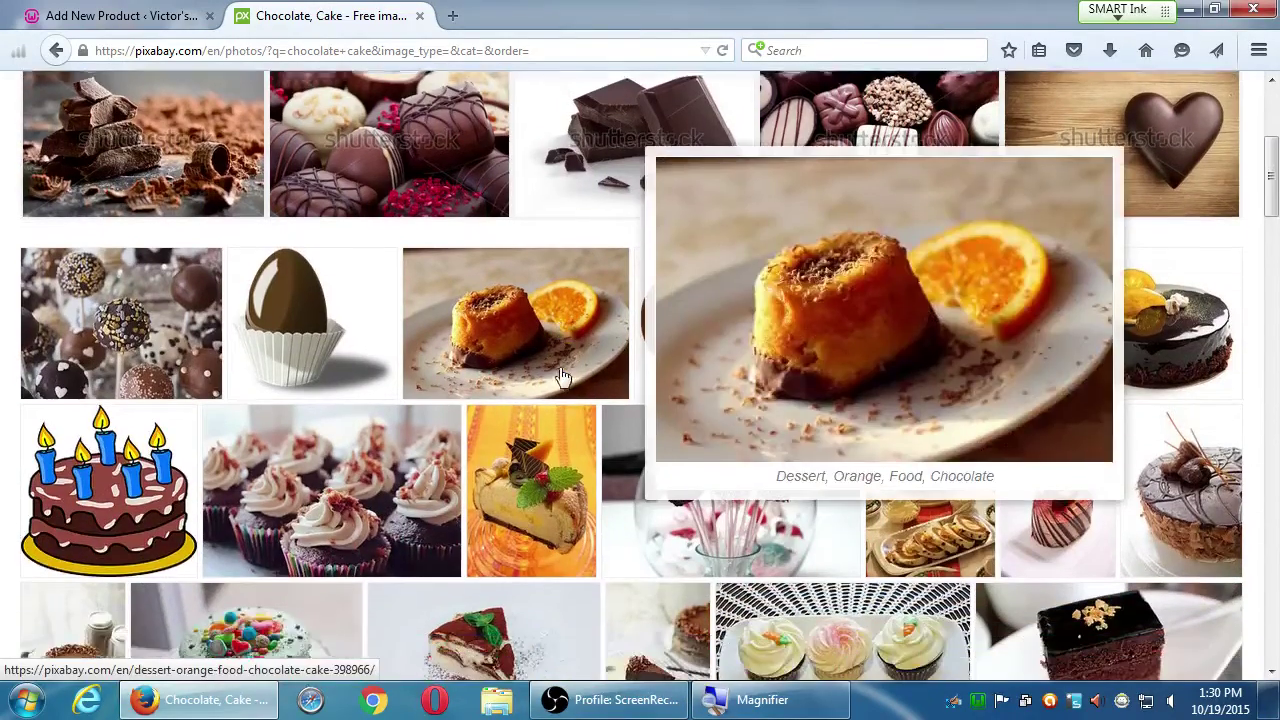
mouse_move(97, 500)
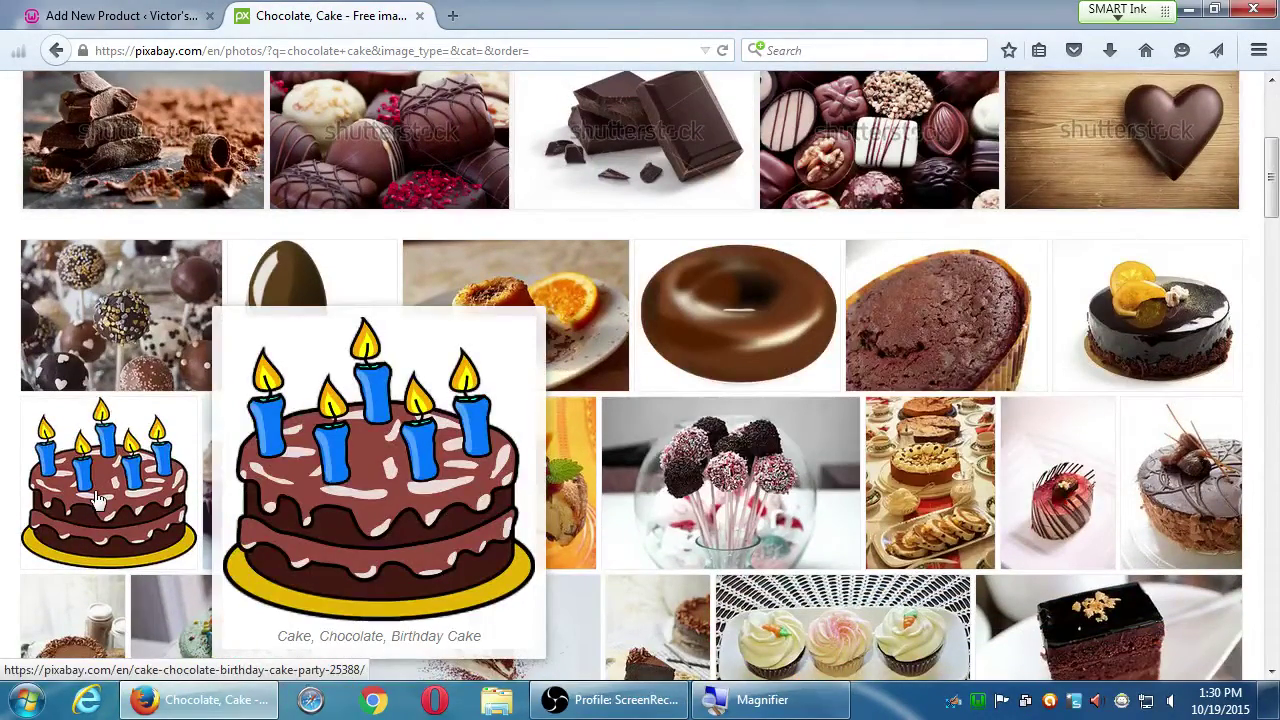
mouse_move(978, 458)
scroll(978, 458, "up", 1)
scroll(978, 458, "up", 5)
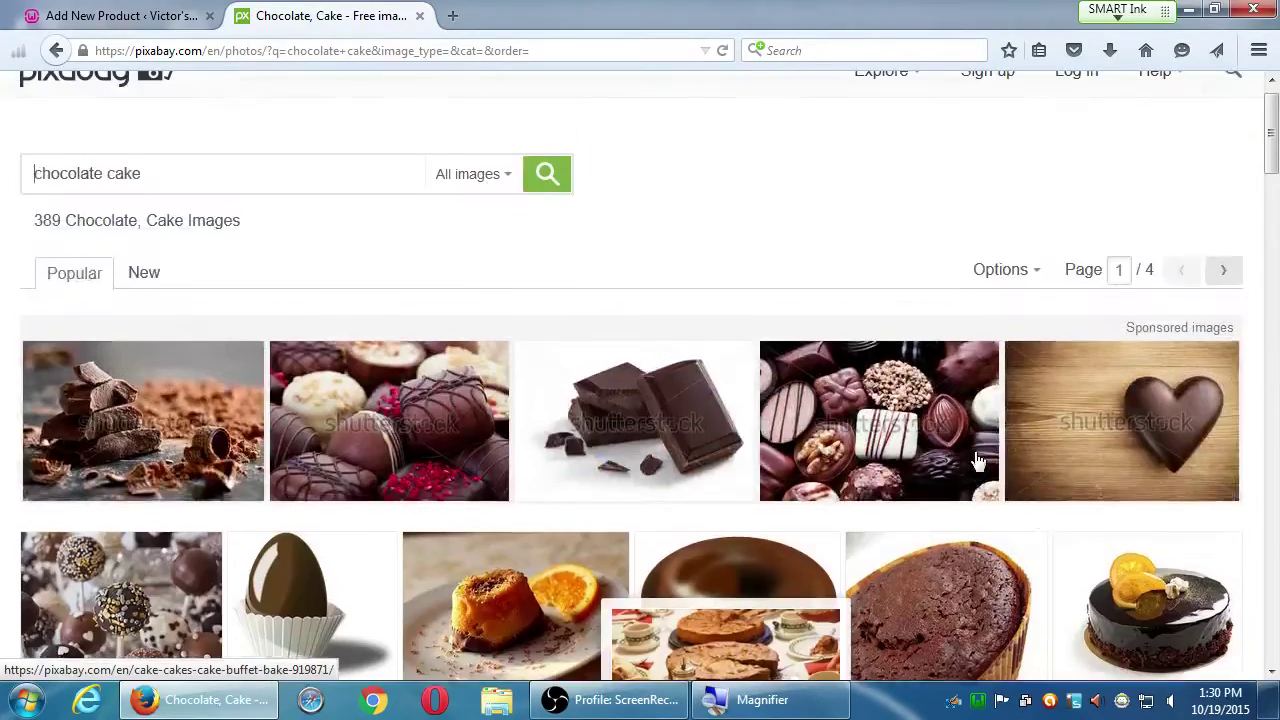
Step: Turn off image preview for the results and open the photo of the glazed chocolate cake topped with orange slices
left_click(1033, 311)
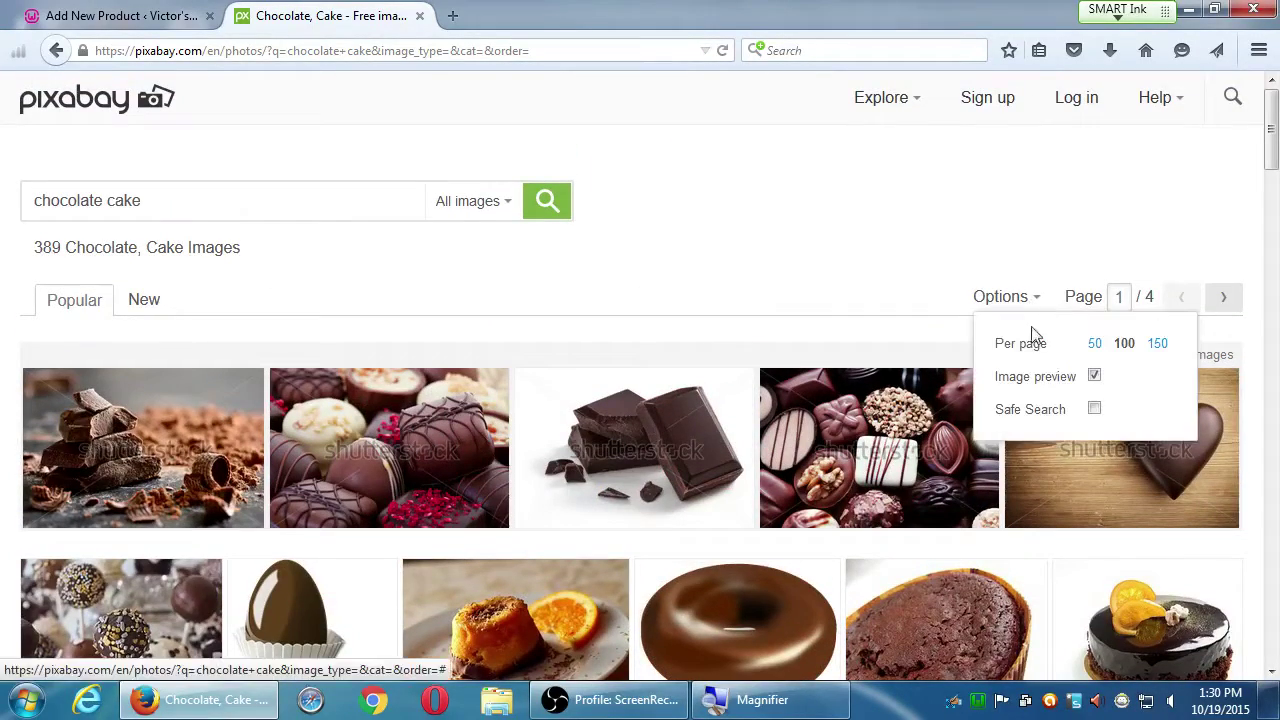
left_click(1094, 376)
scroll(1054, 534, "down", 6)
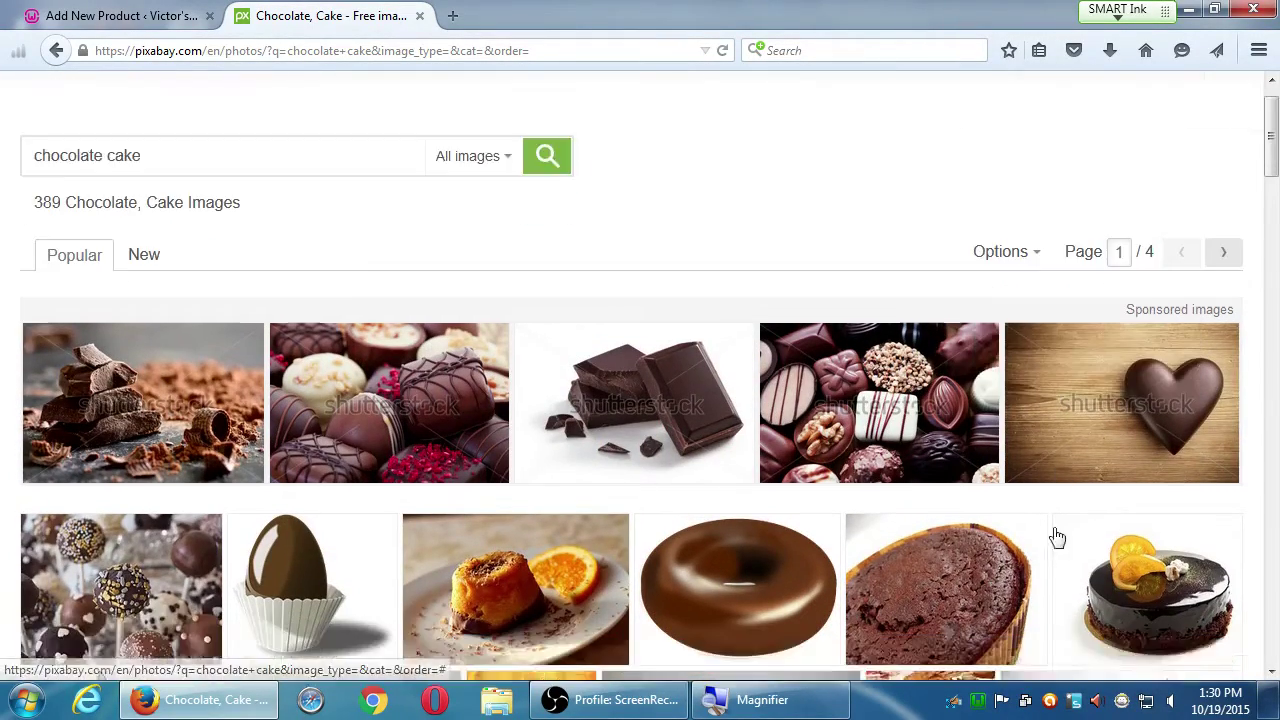
left_click(1080, 397)
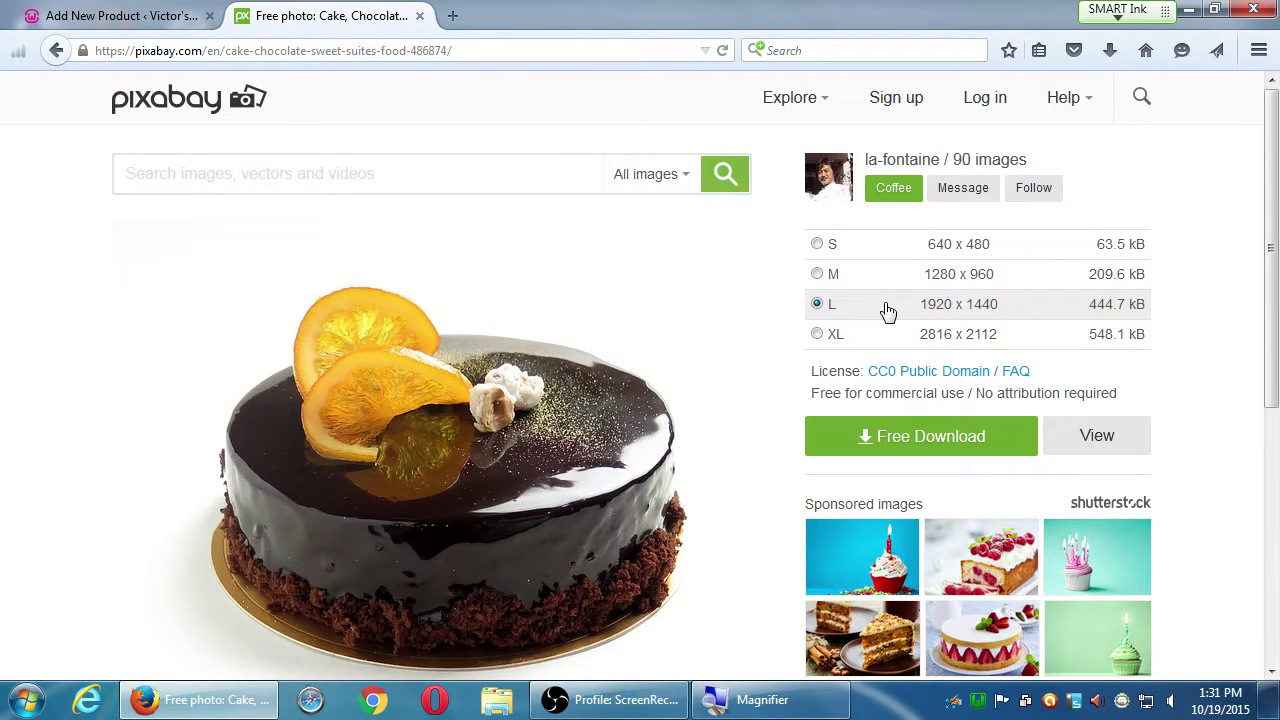
Step: Choose the M size, 1280 x 960, for the chocolate cake photo and look over the rest of its page
mouse_move(663, 357)
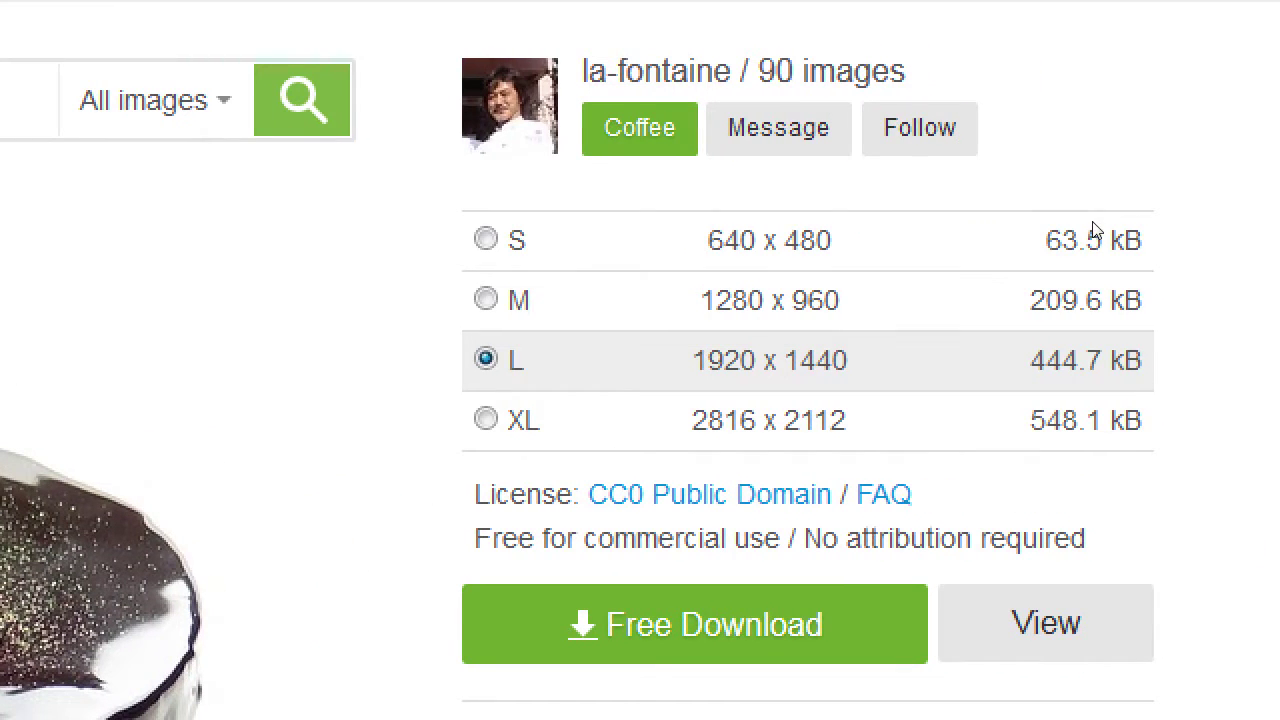
left_click(815, 284)
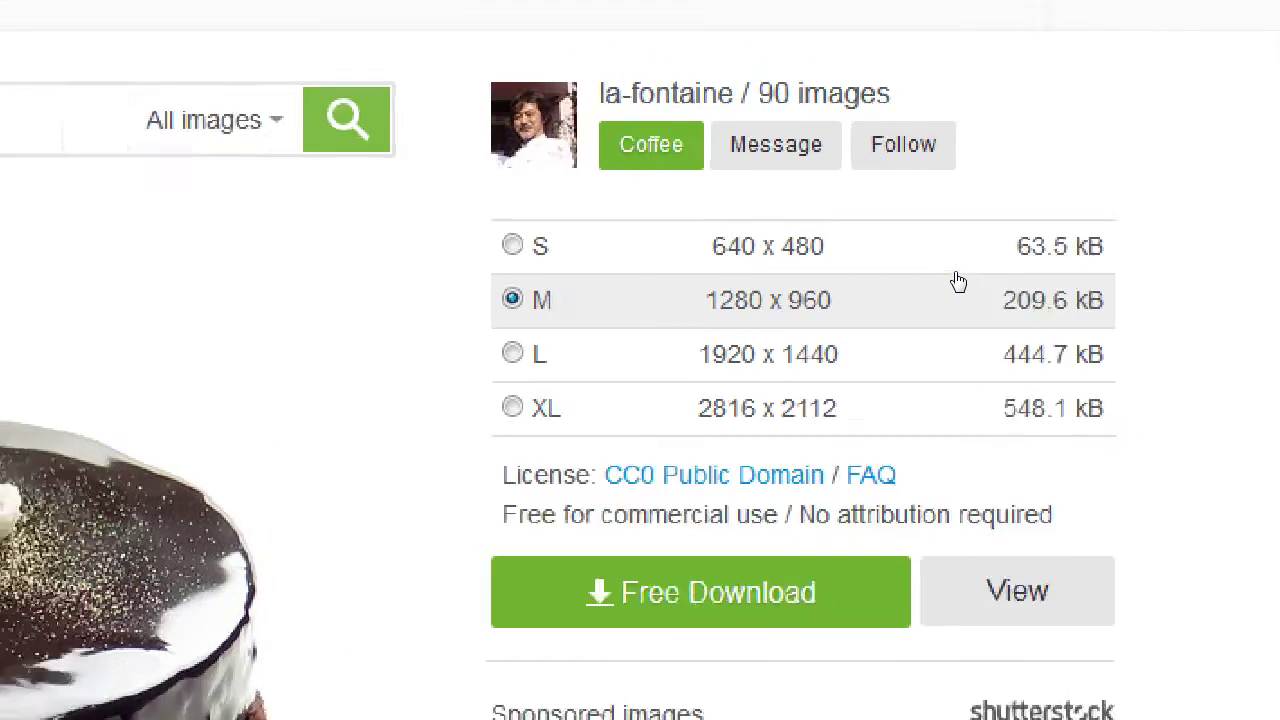
scroll(1194, 306, "down", 3)
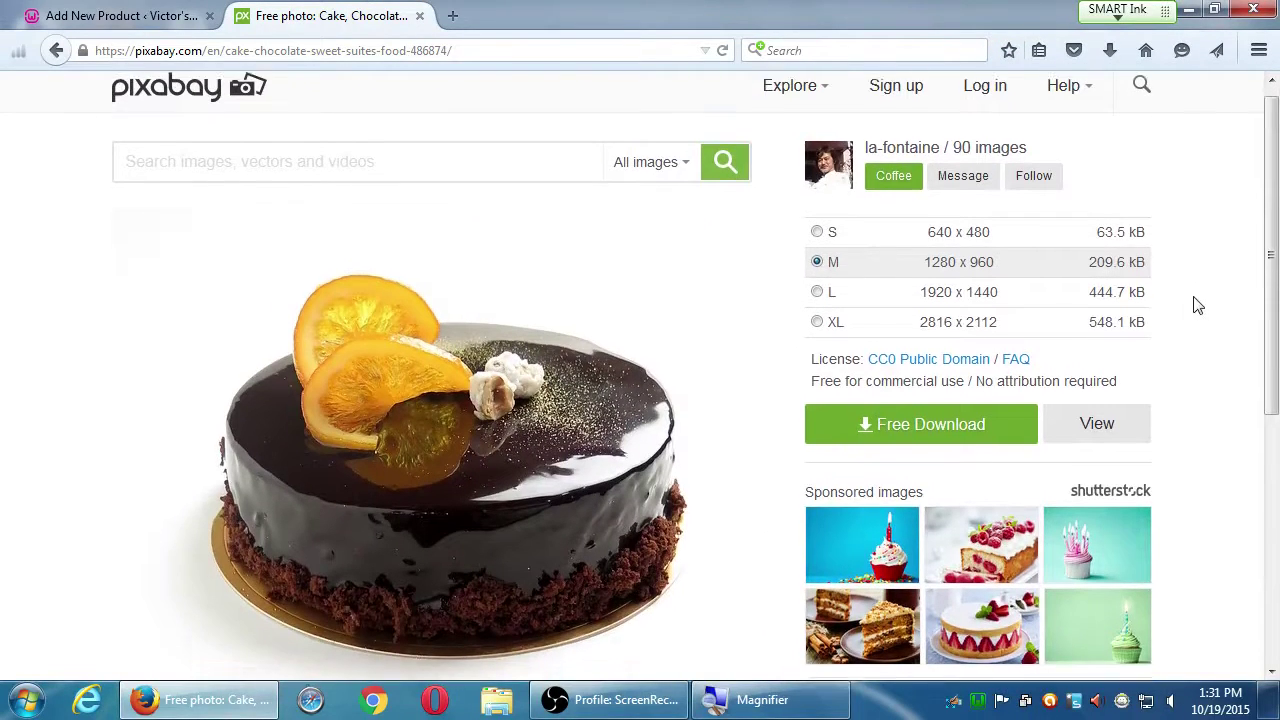
scroll(1190, 300, "down", 1)
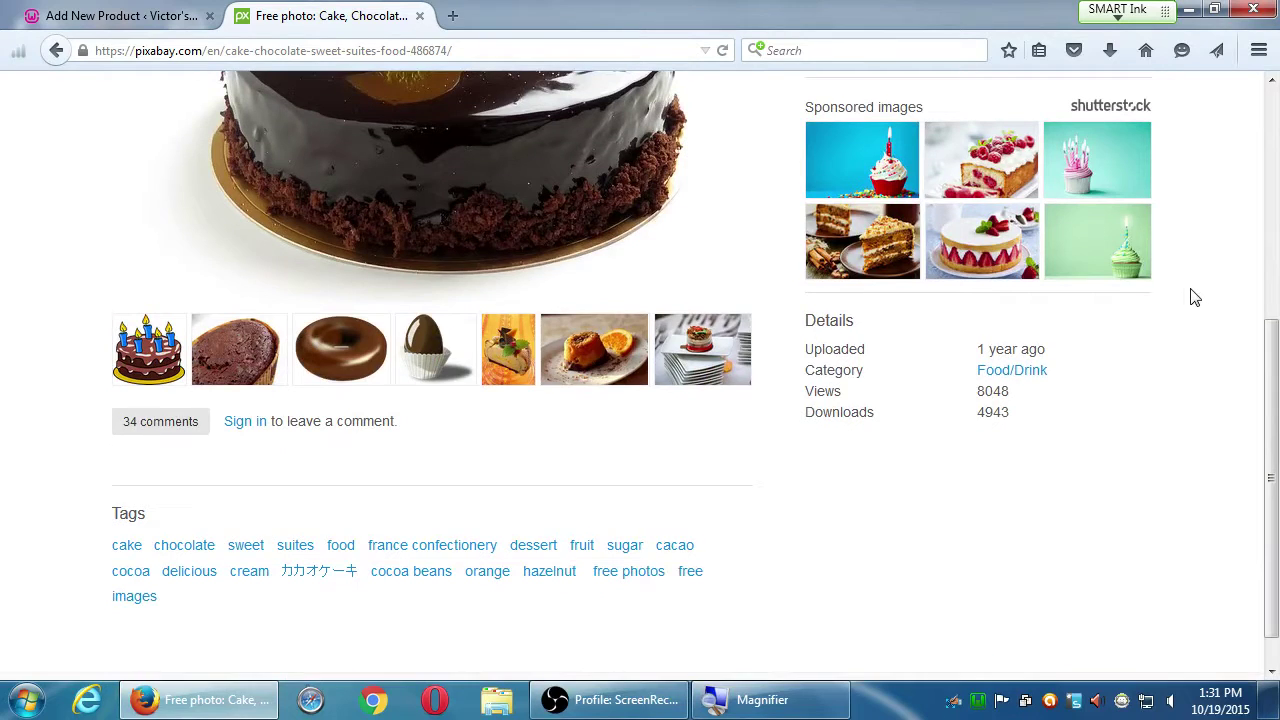
scroll(1190, 300, "up", 1)
scroll(1192, 300, "down", 1)
scroll(1192, 300, "down", 1)
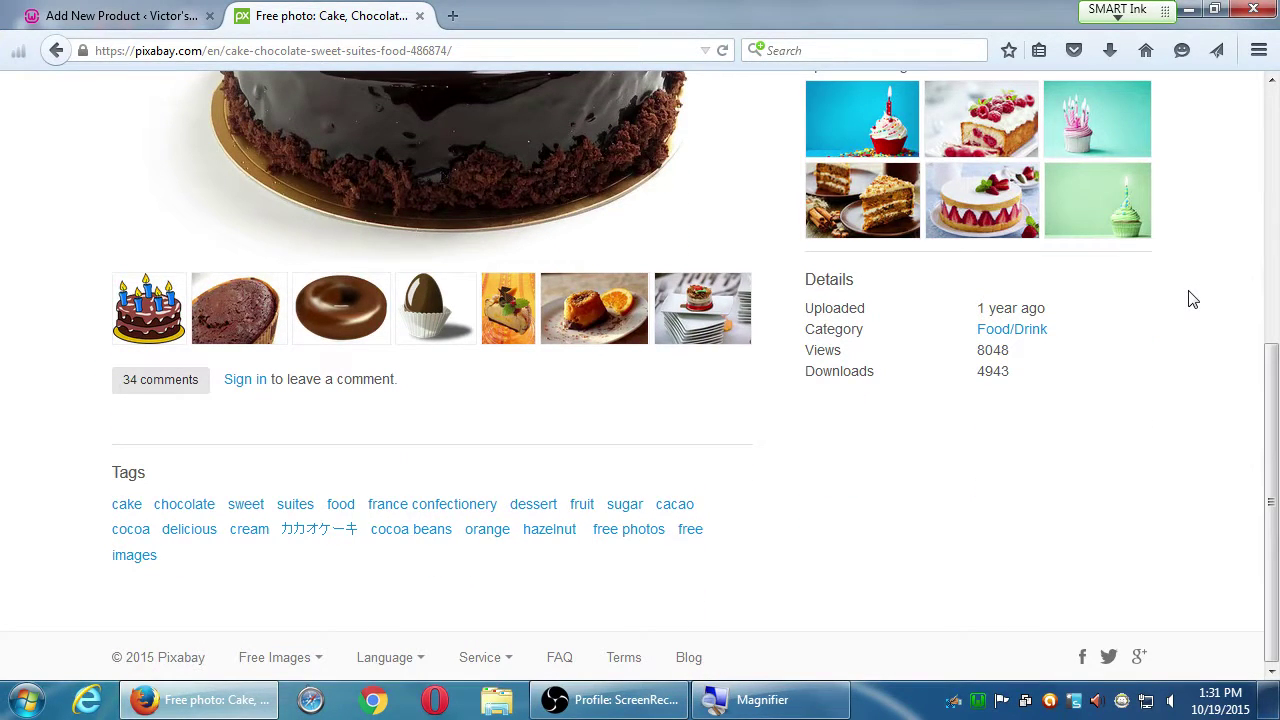
scroll(1192, 300, "up", 4)
scroll(1197, 290, "up", 1)
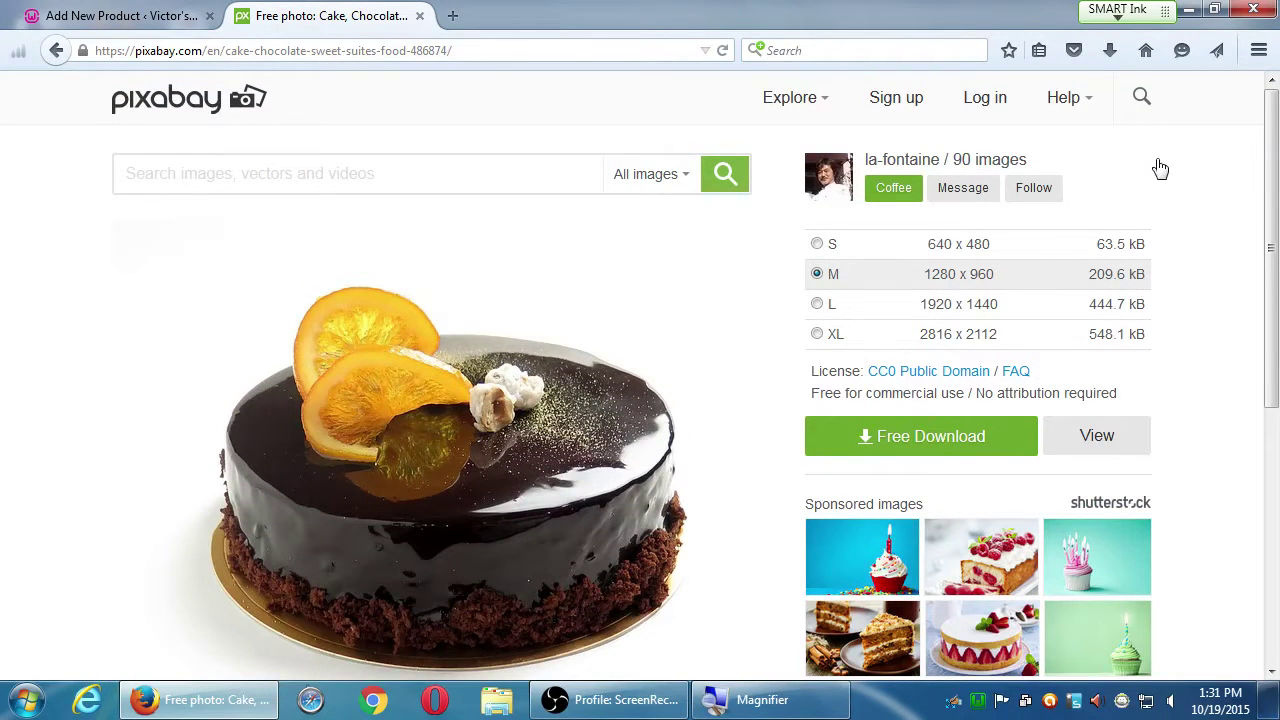
Step: Download the selected size of the cake photo, entering the captcha text, and save cake-486874_1280.jpg to disk
left_click(893, 443)
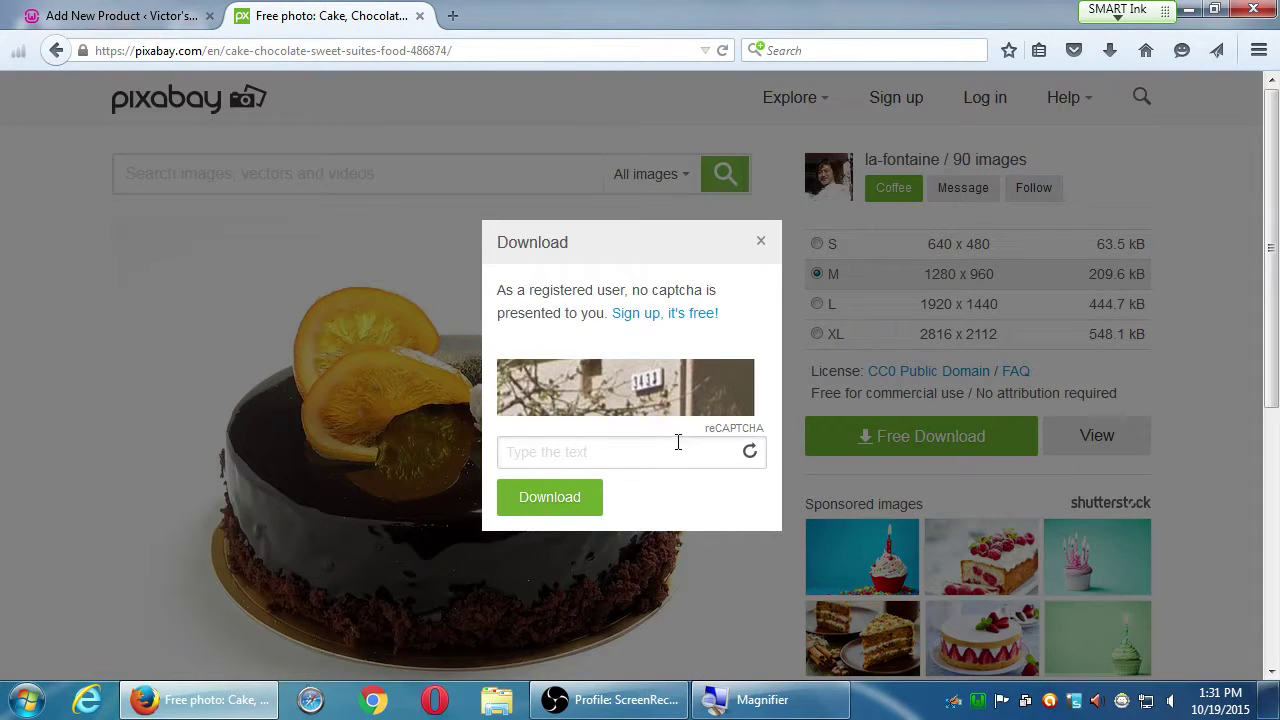
left_click(669, 450)
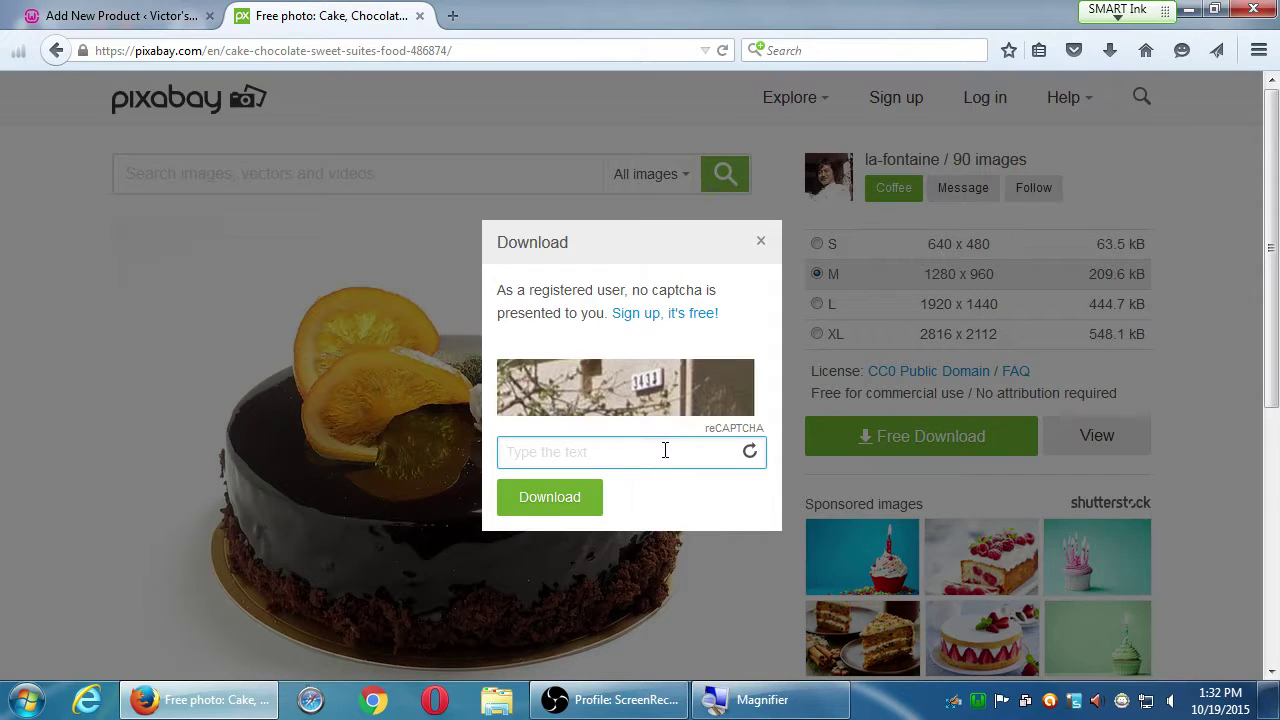
type("3433")
left_click(579, 496)
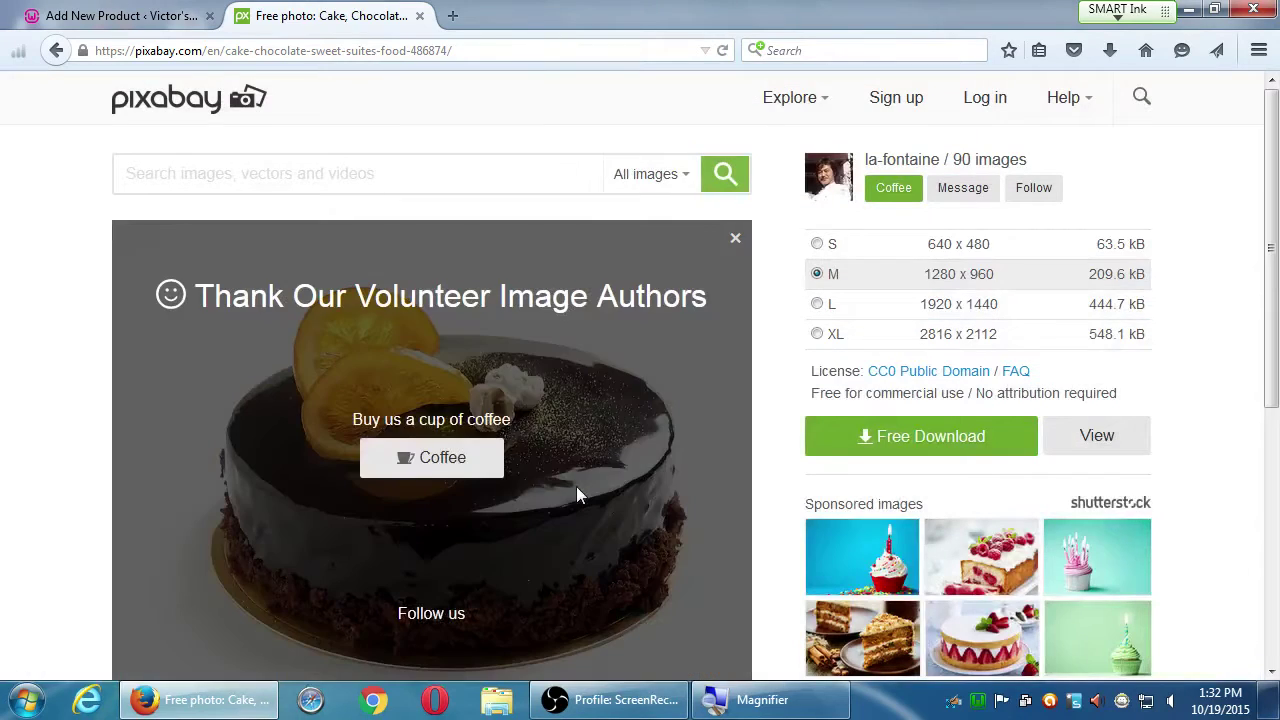
left_click(508, 366)
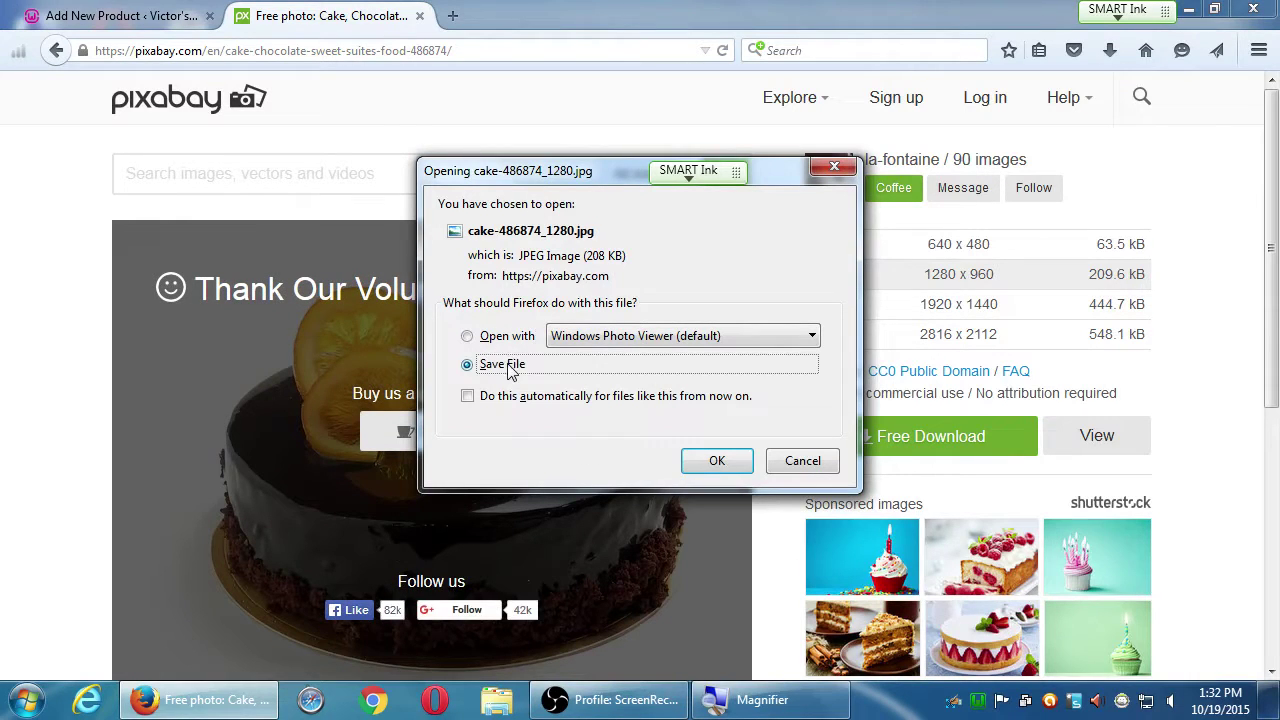
left_click(718, 461)
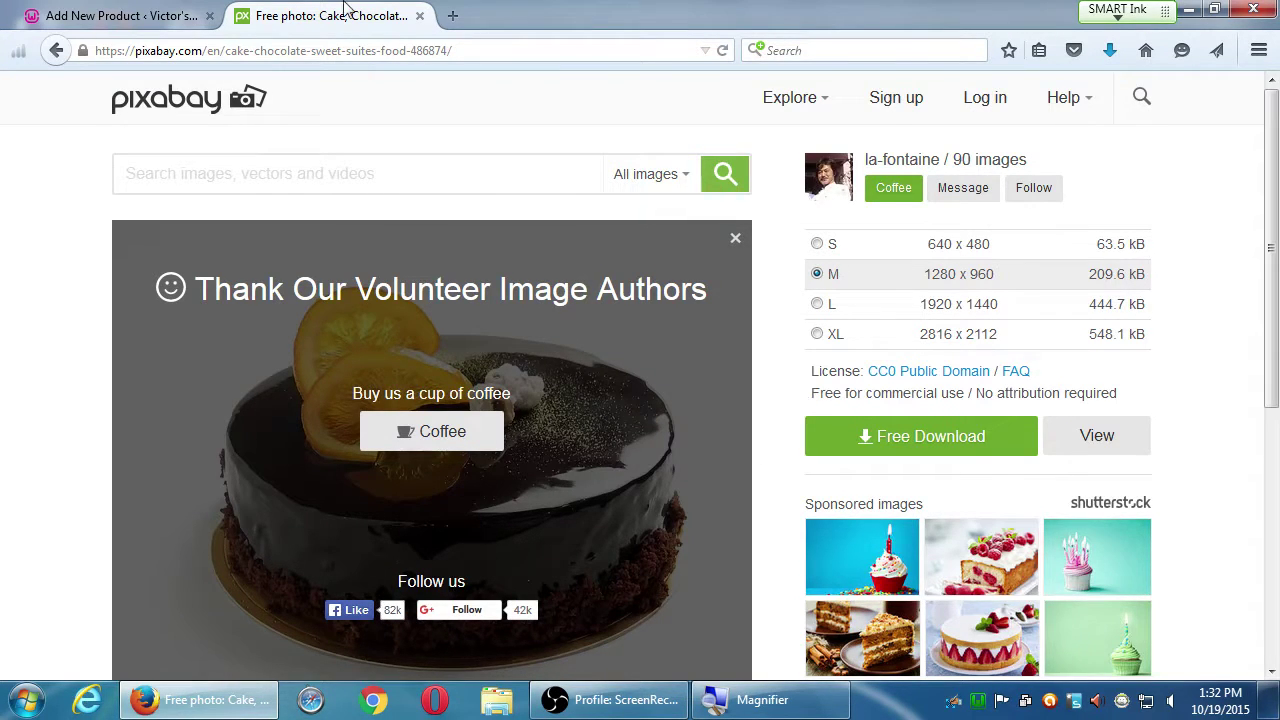
Step: Return to the Add New Product page and open the file chooser for uploading the product's featured image
left_click(143, 18)
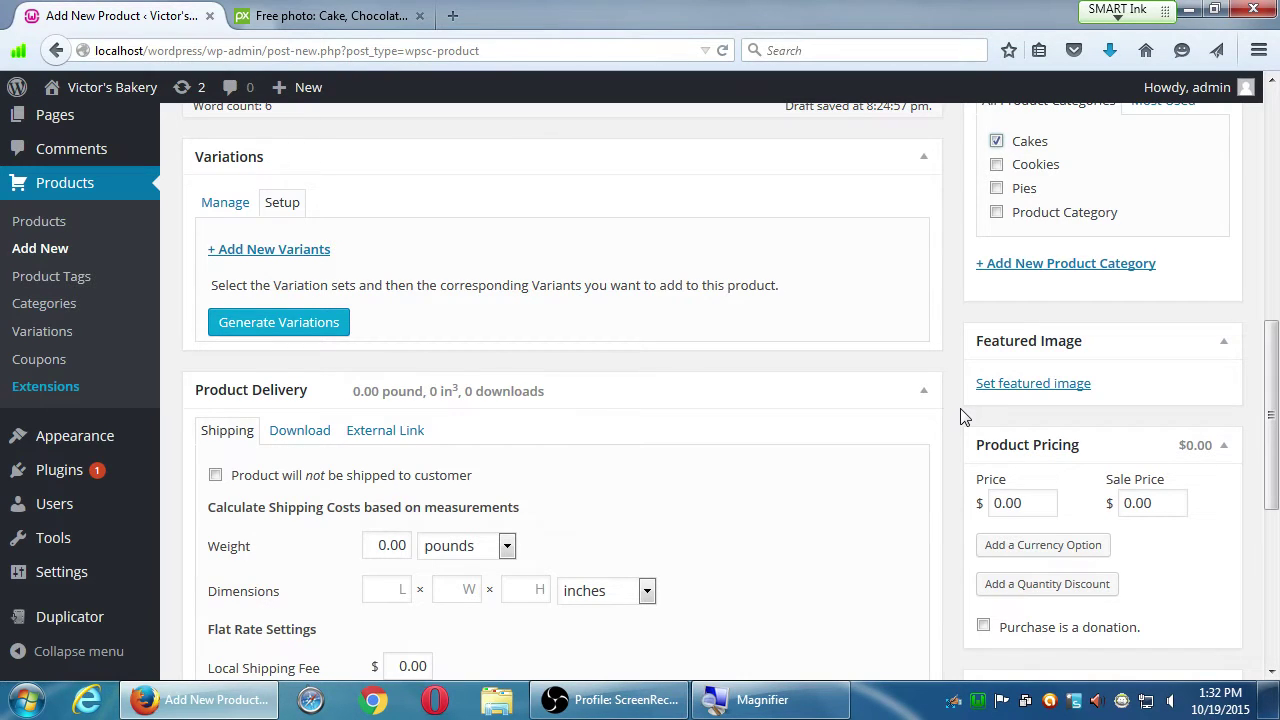
left_click(1022, 389)
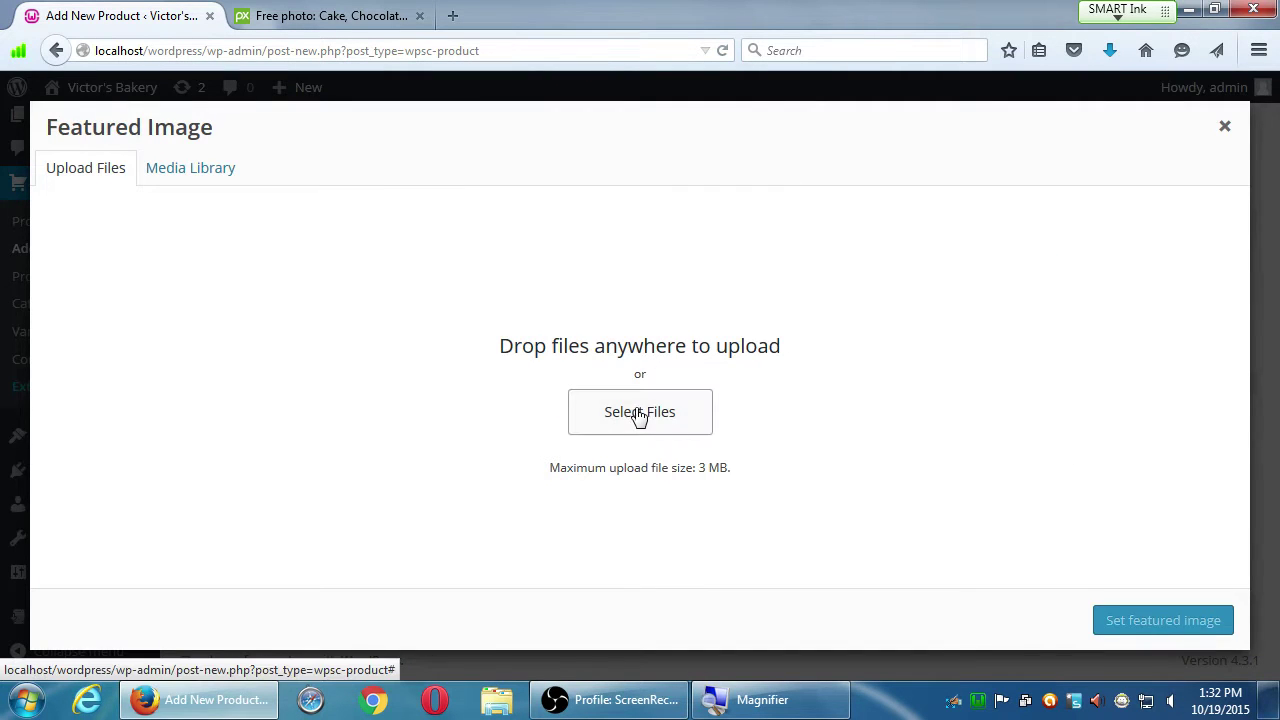
left_click(630, 418)
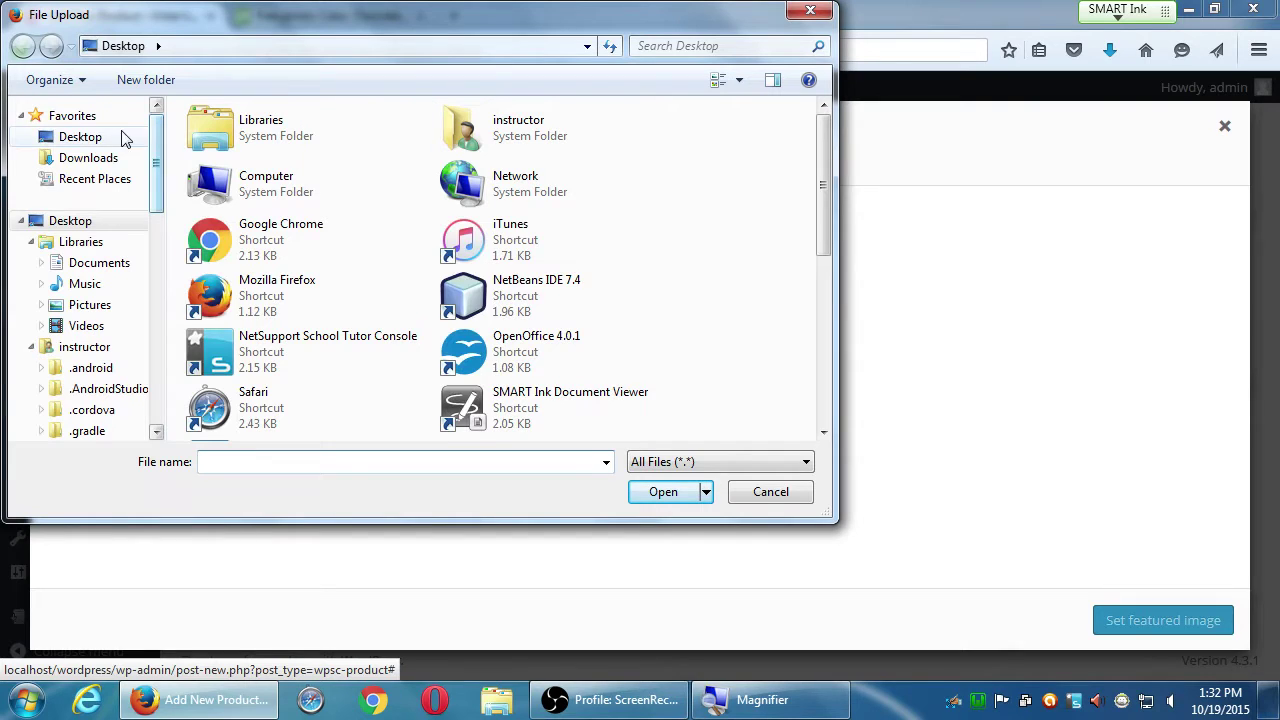
double_click(228, 186)
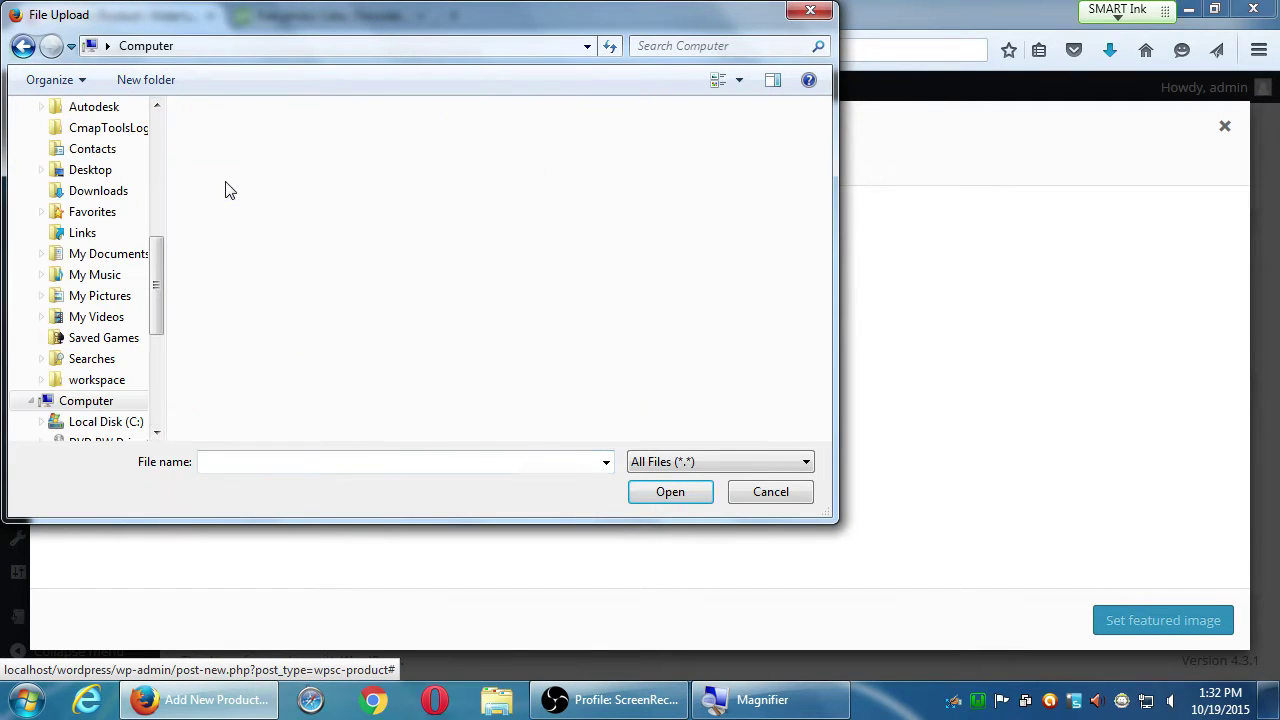
double_click(300, 165)
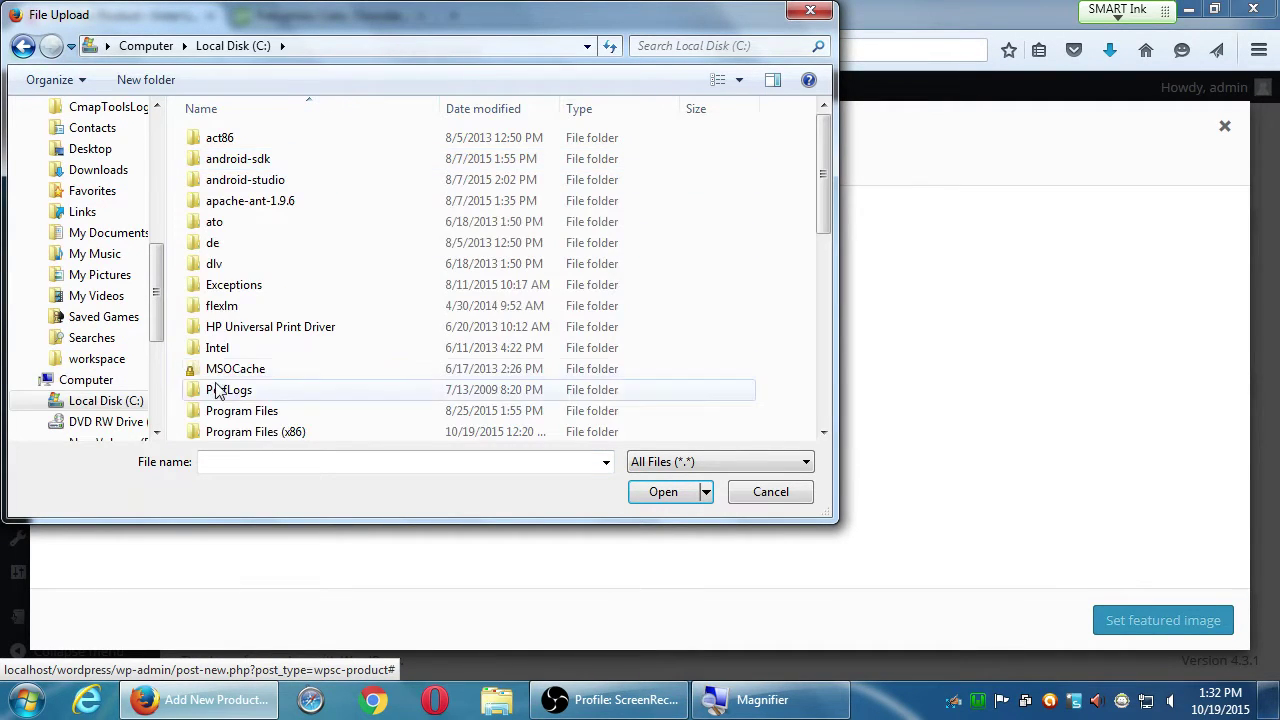
left_click(225, 388)
scroll(224, 425, "down", 1)
scroll(226, 418, "up", 1)
scroll(228, 415, "down", 2)
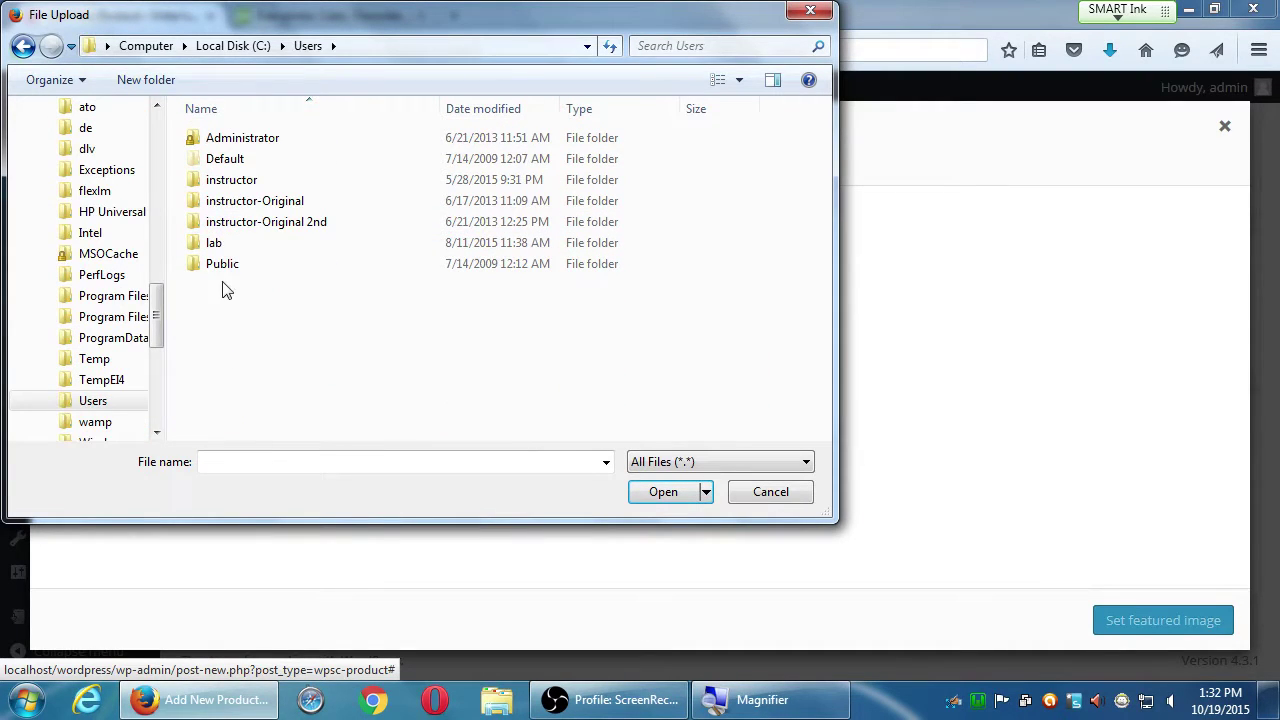
double_click(214, 243)
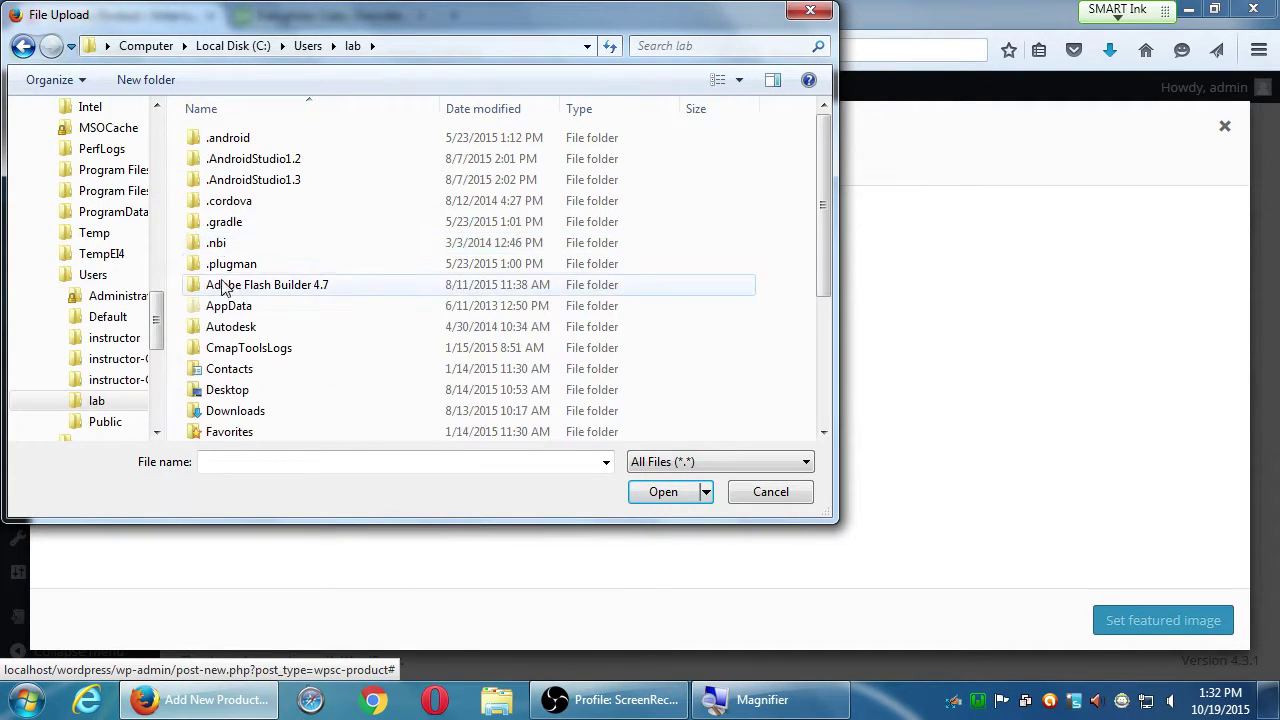
left_click(231, 396)
double_click(231, 396)
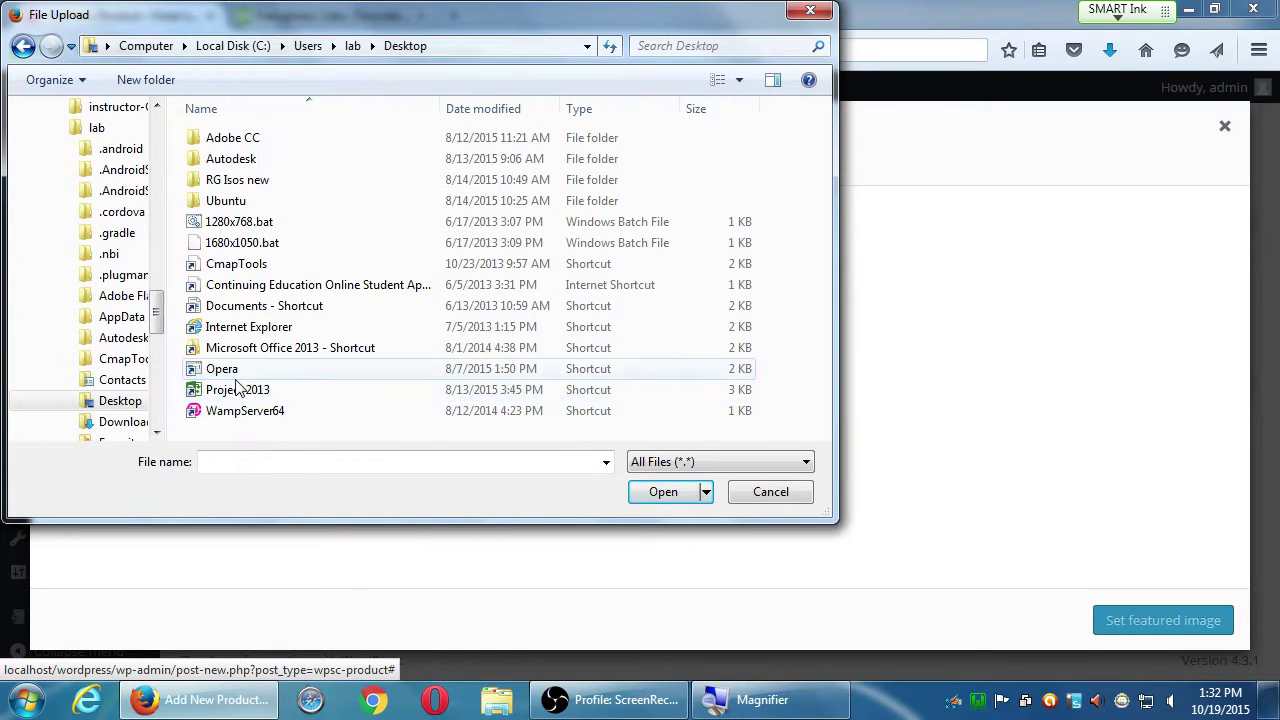
left_click(305, 370)
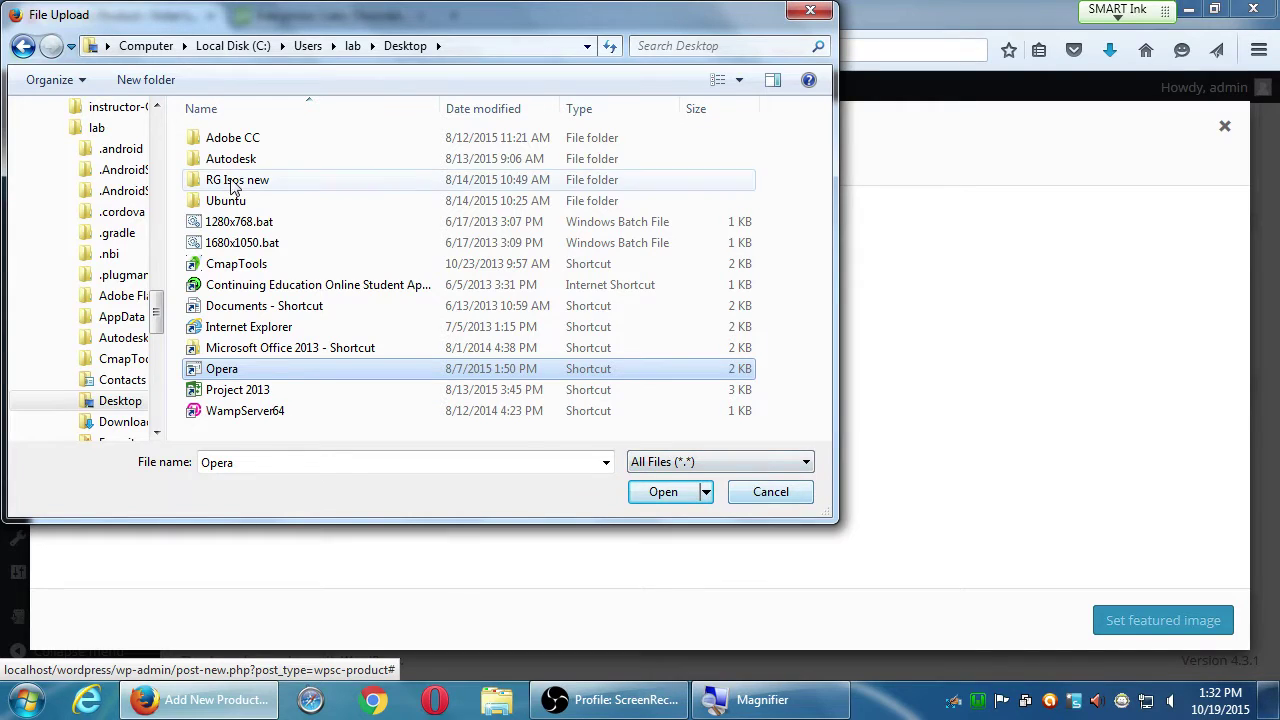
left_click(157, 123)
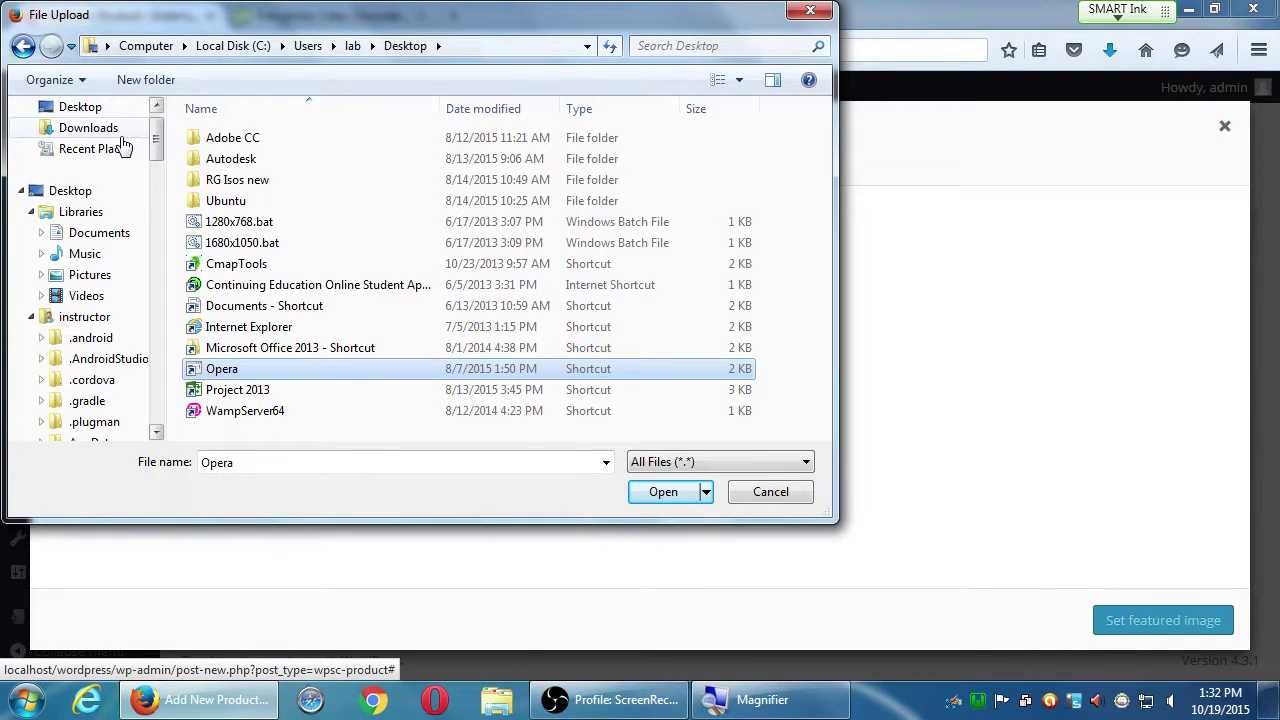
left_click(82, 128)
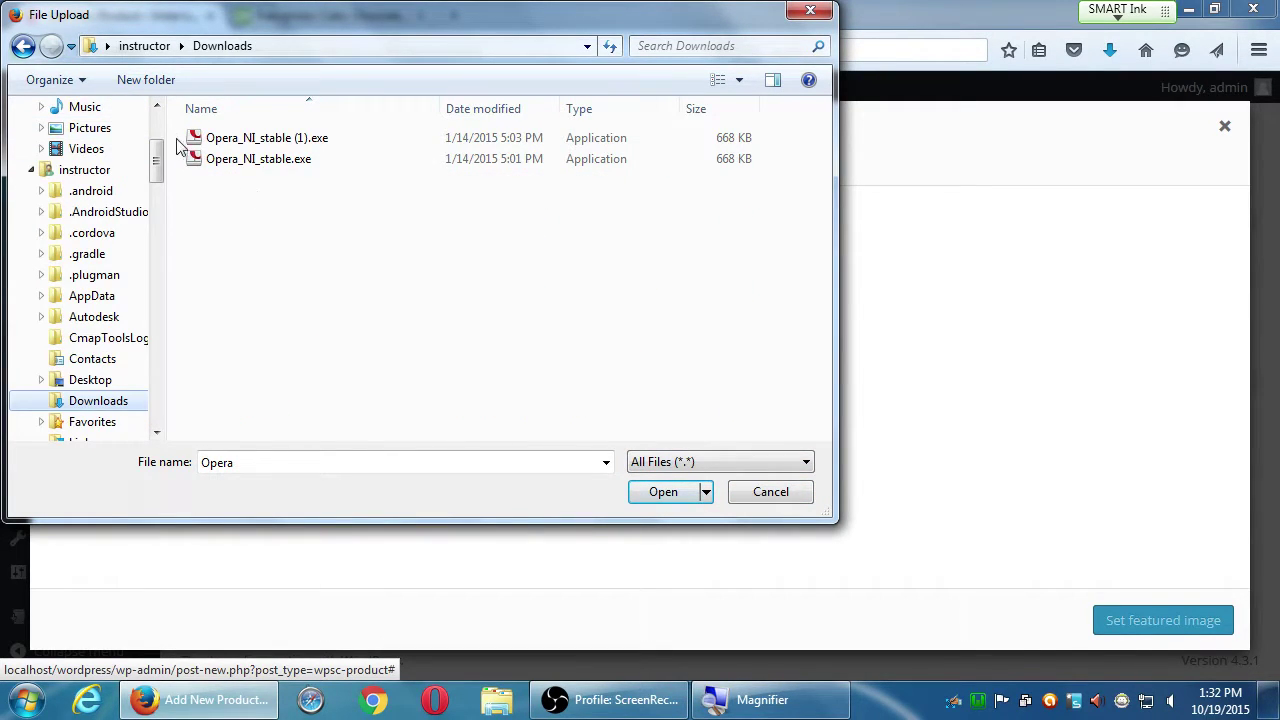
Step: Upload cake-486874_1280.jpg from the Desktop and set it as the product's featured image
scroll(95, 200, "up", 3)
left_click(96, 137)
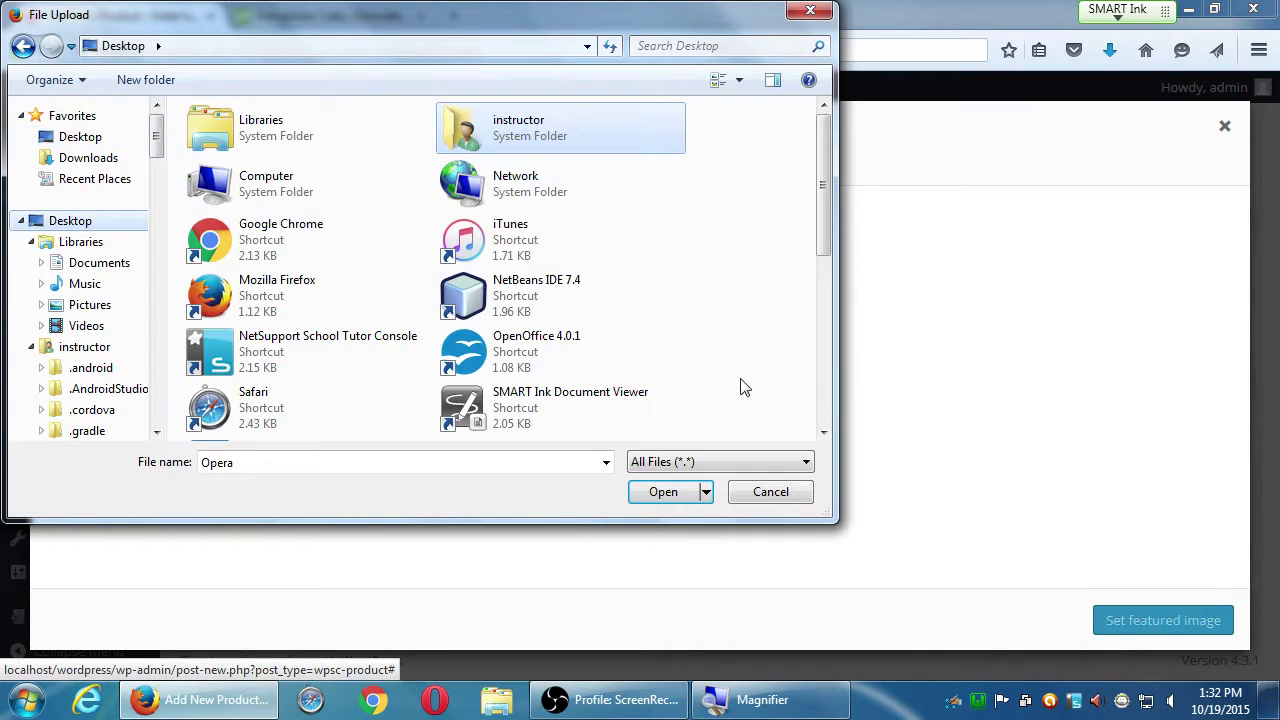
left_click(821, 370)
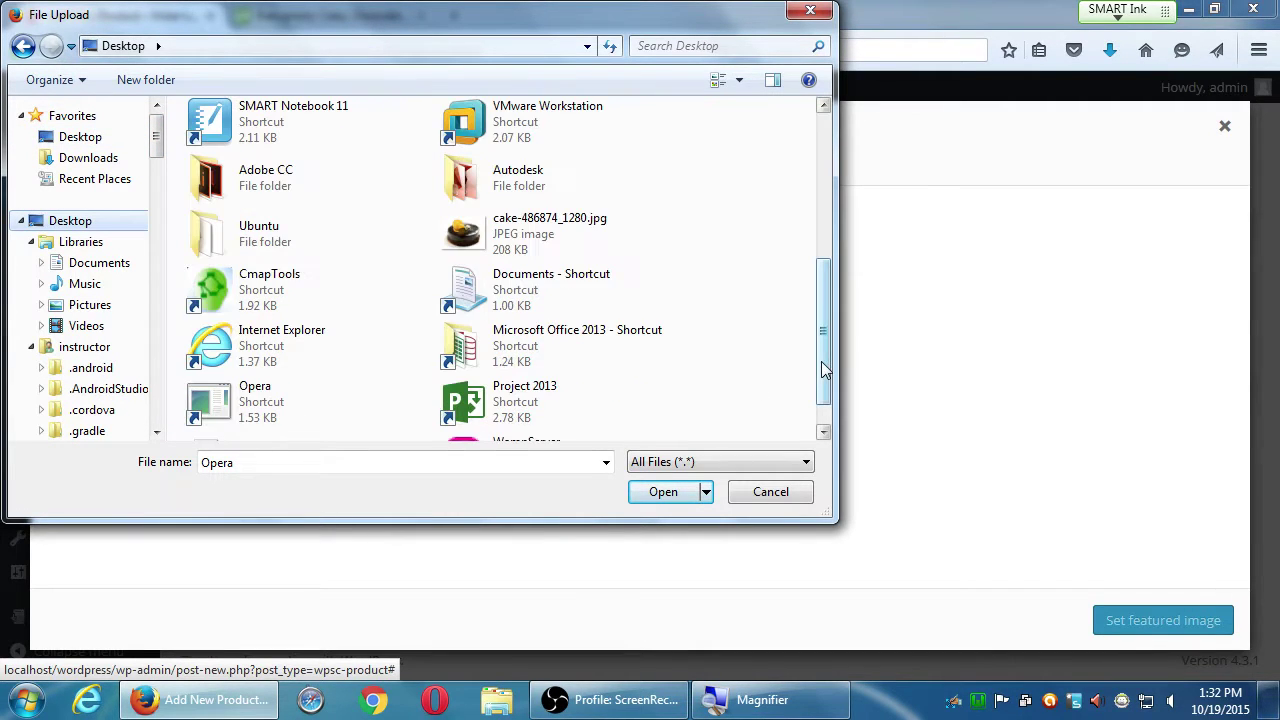
double_click(546, 240)
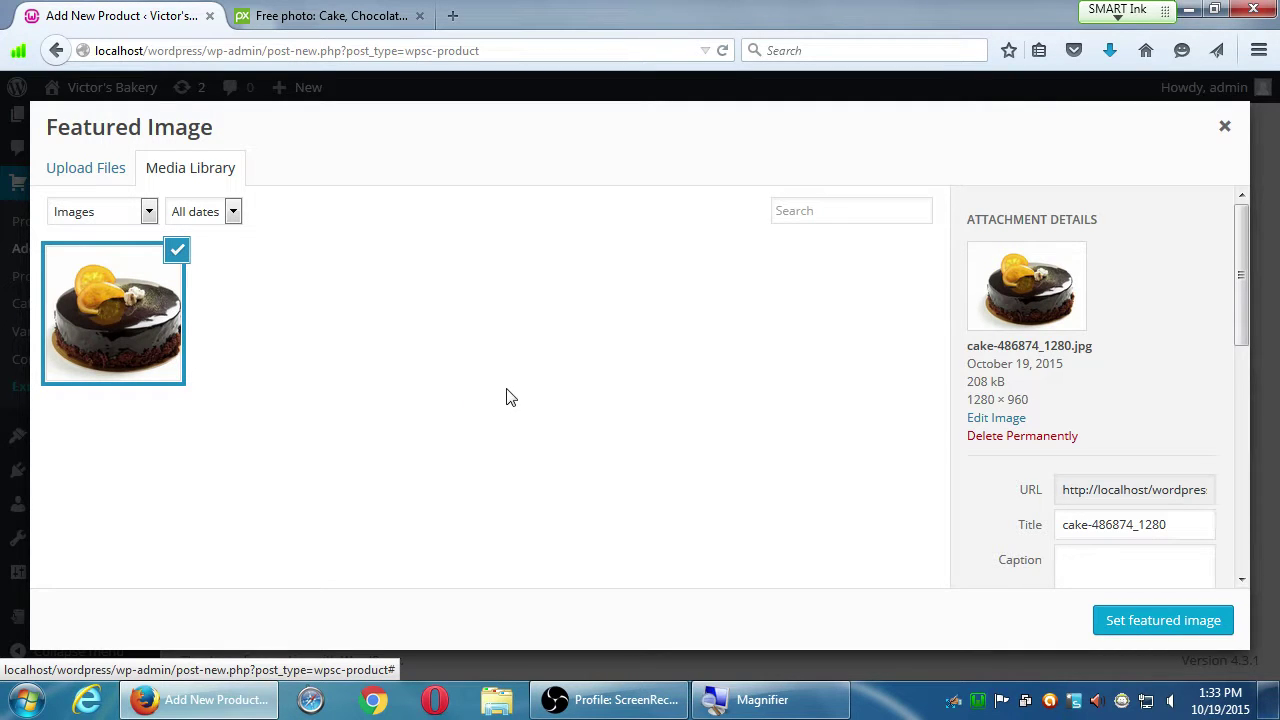
left_click(1160, 622)
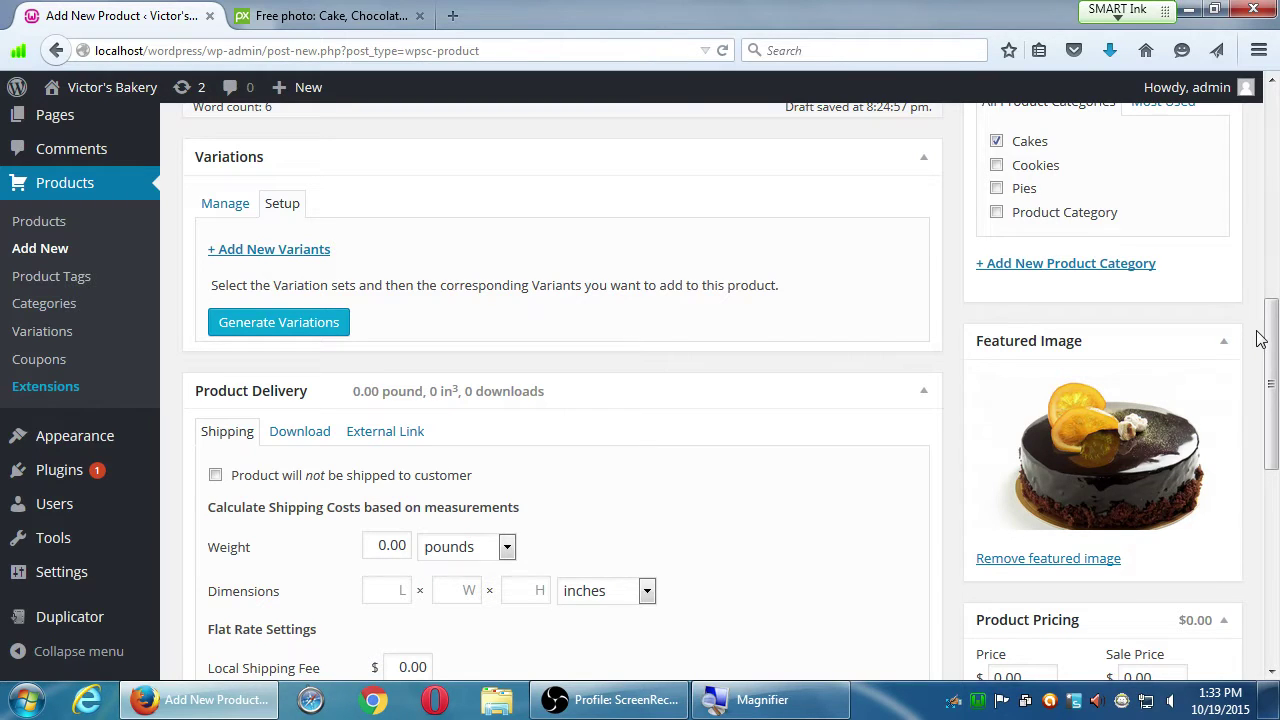
Step: Set the product's price to $12 and its sale price to $9 in the Product Pricing section
left_click_drag(1270, 330, 1217, 394)
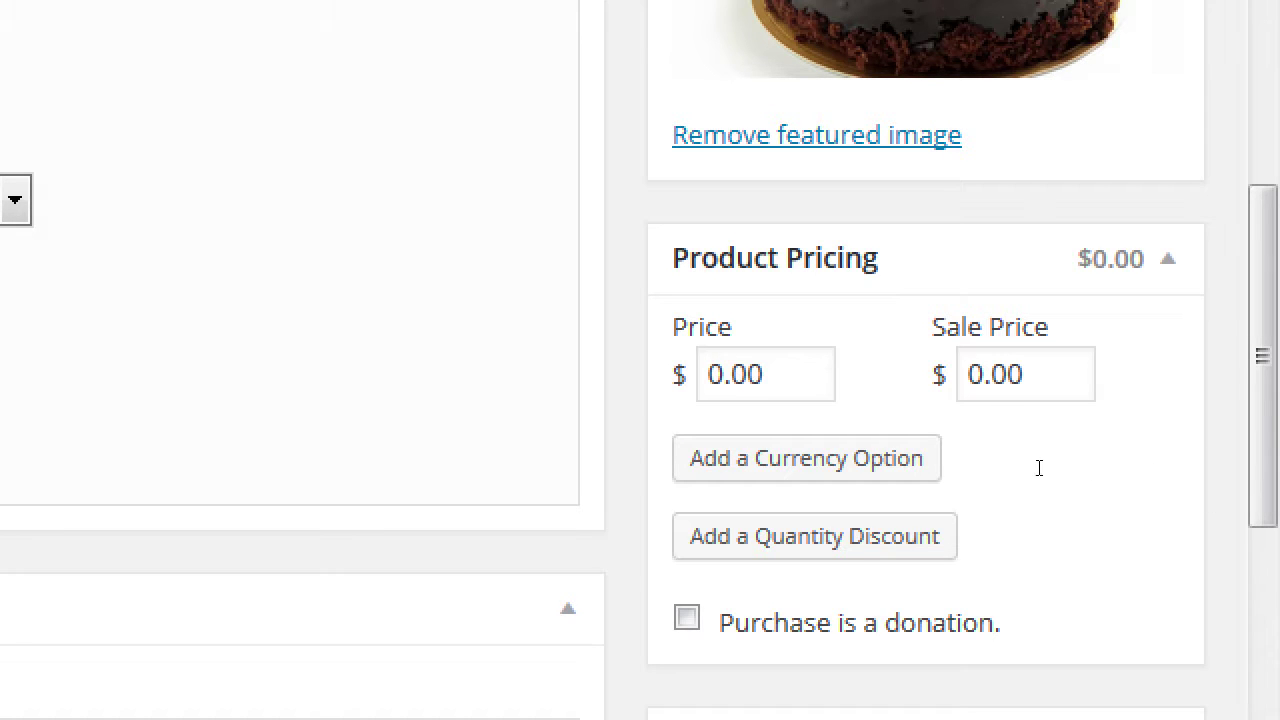
key("Tab")
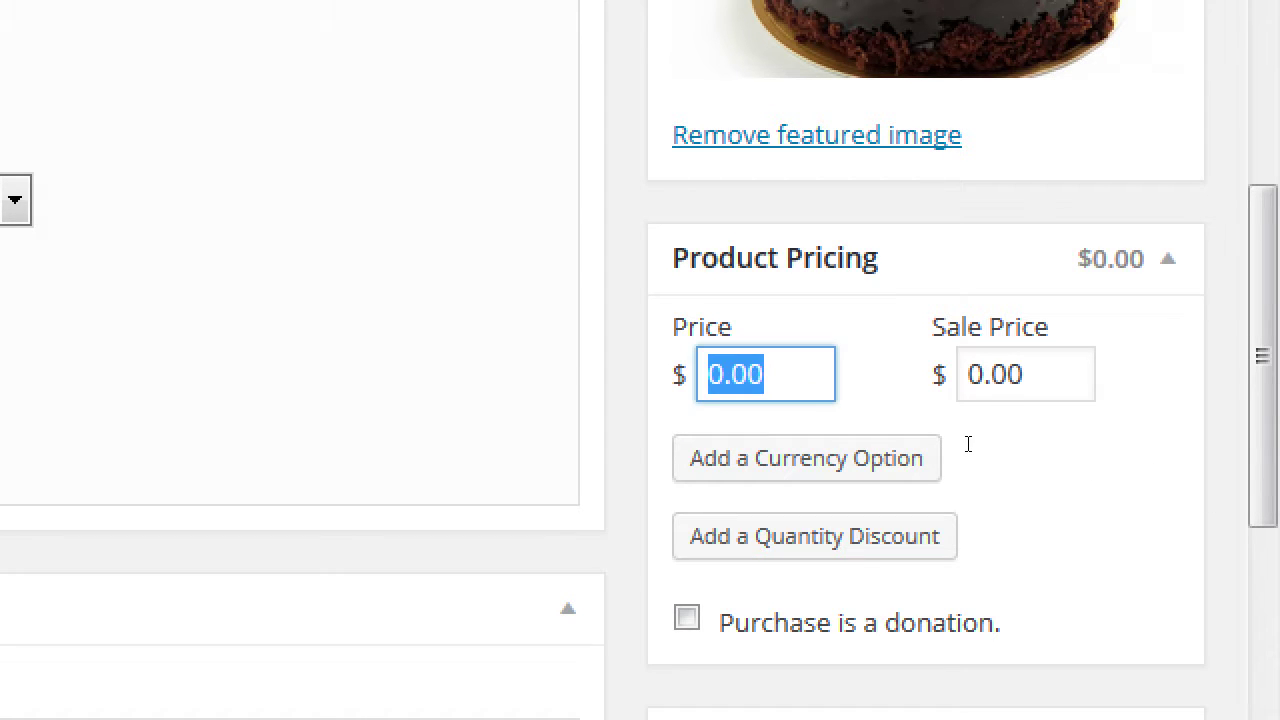
type("12")
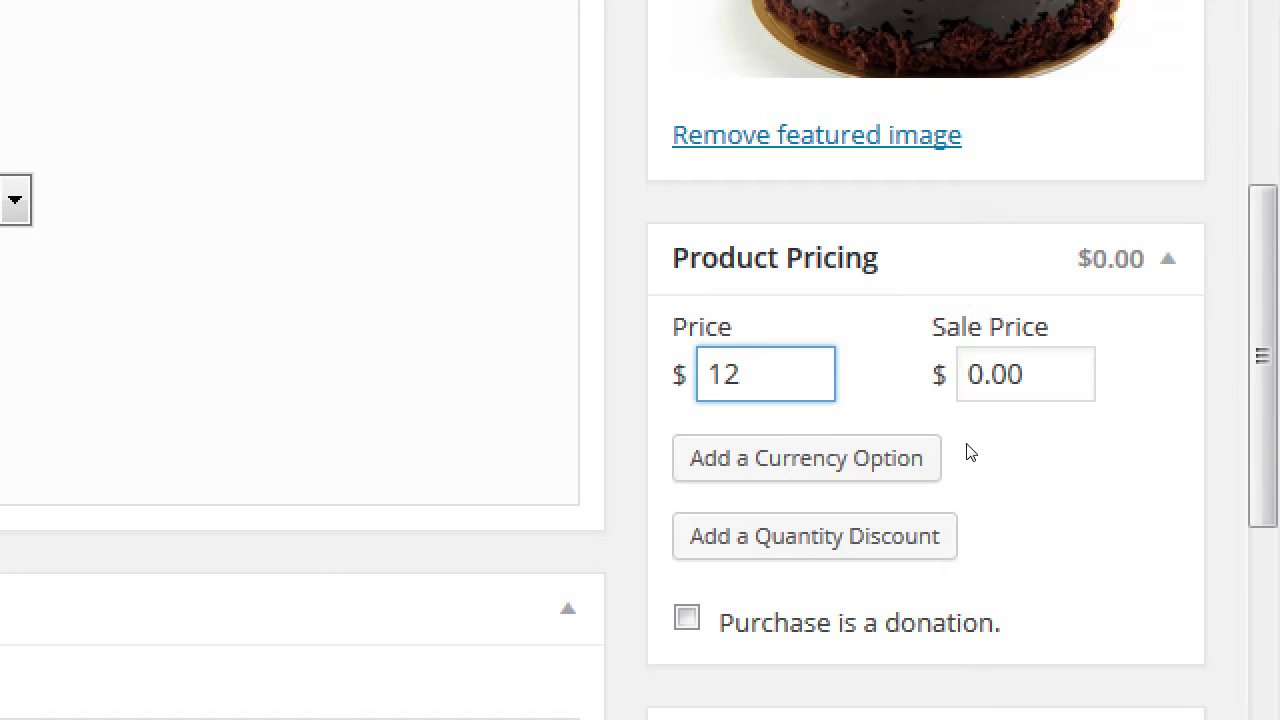
key("Tab")
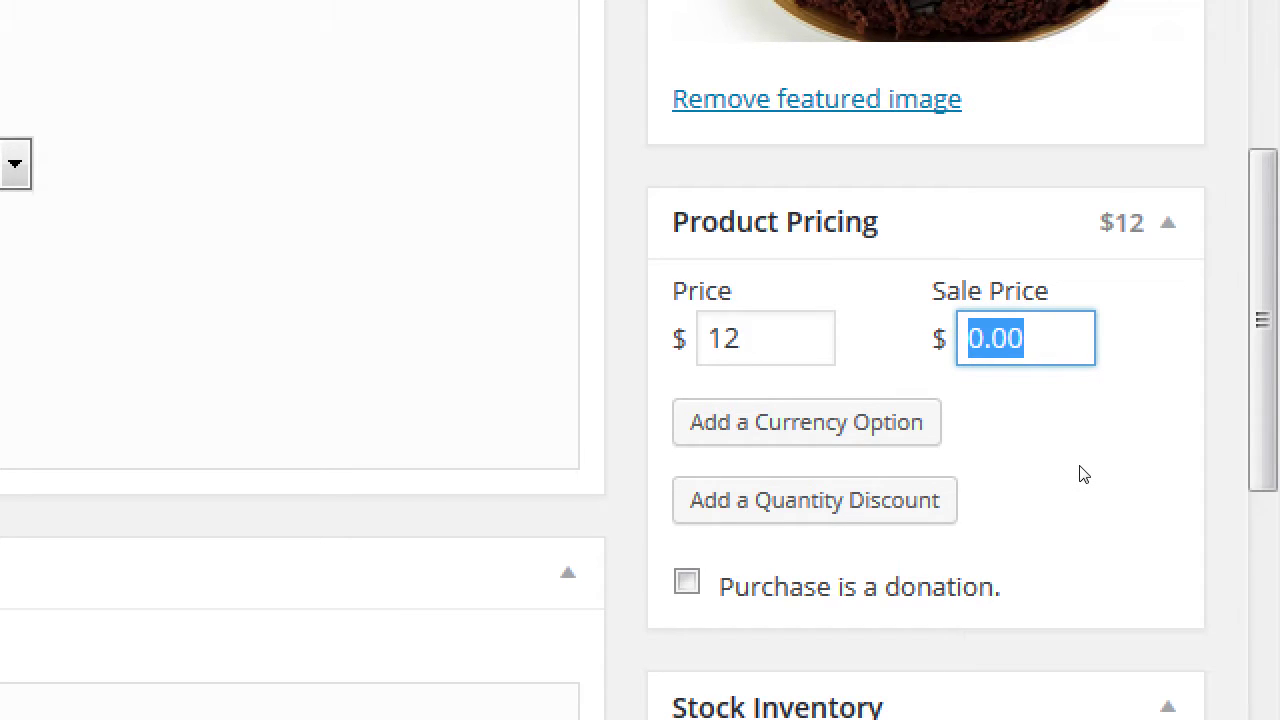
type("9")
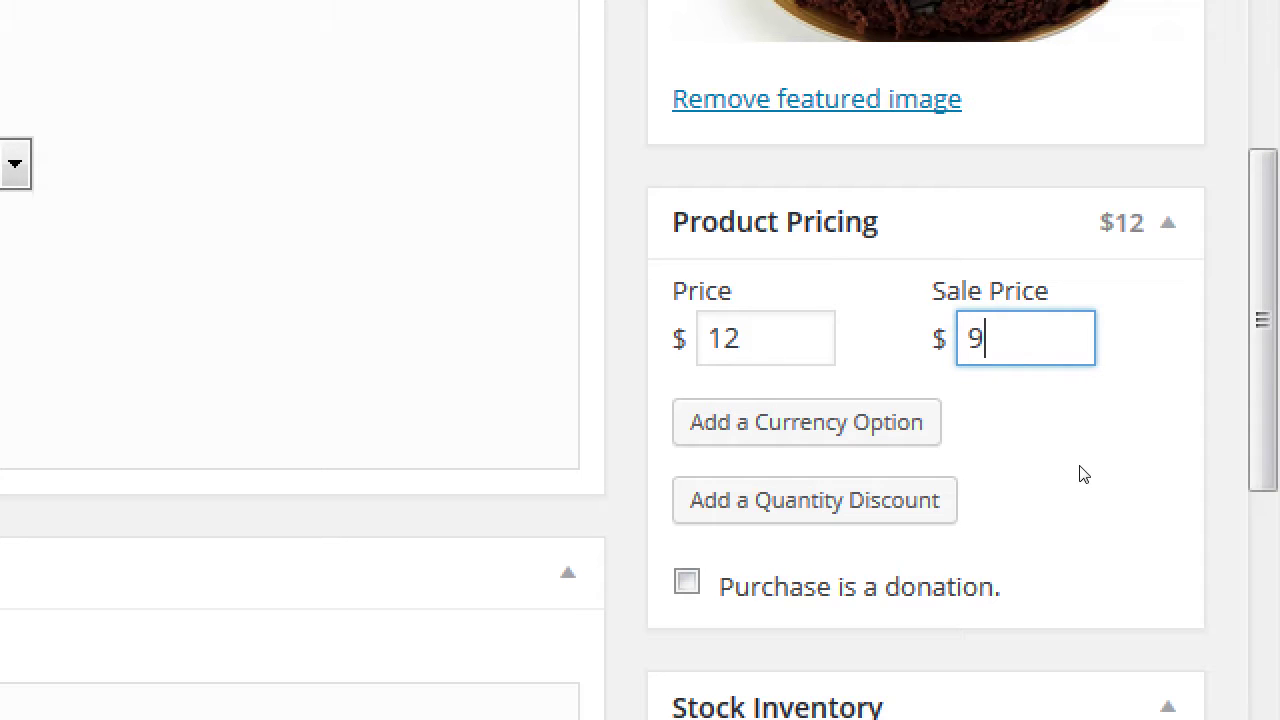
key("Tab")
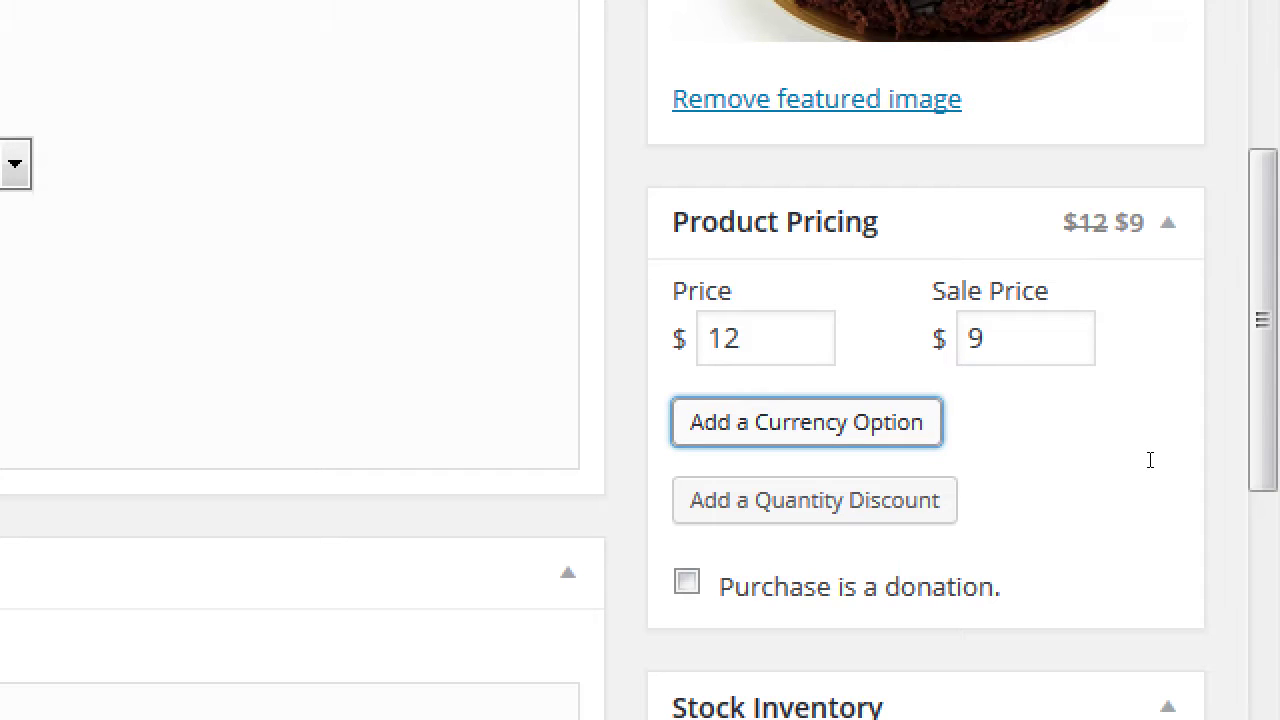
Step: Clear the product's sale price and set the regular price to $11.95
key("shift+Tab")
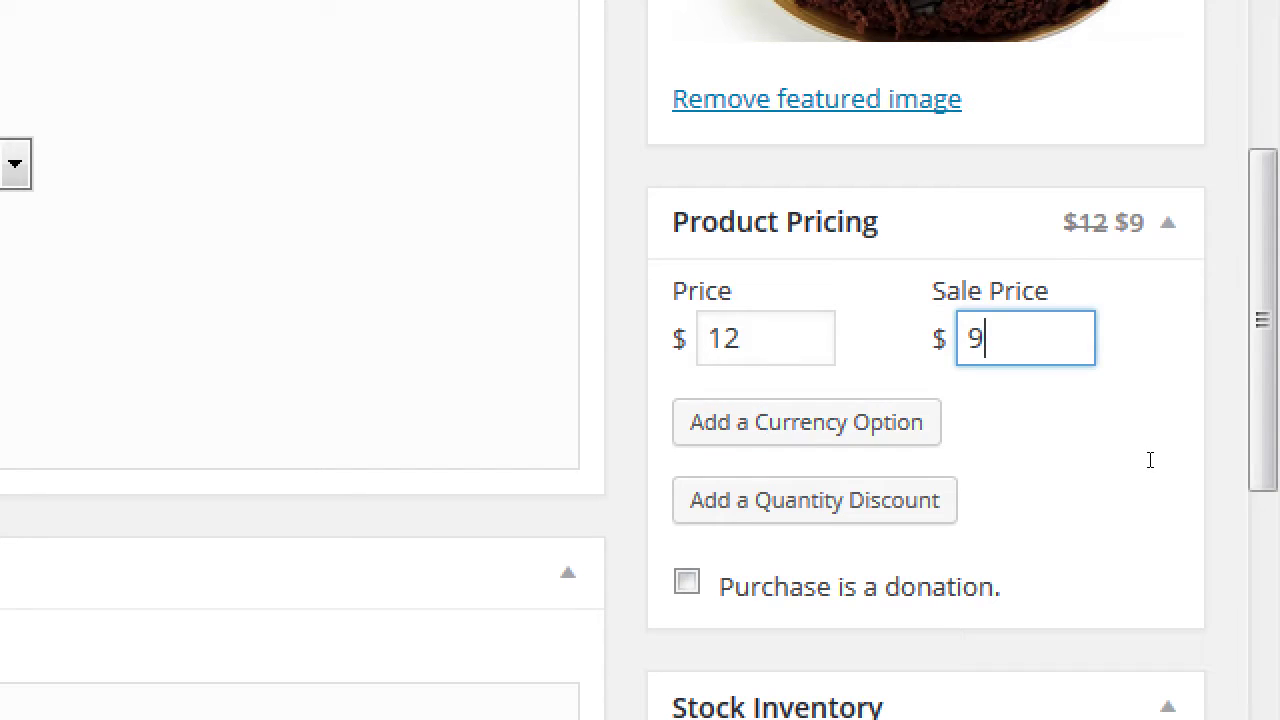
key("BackSpace")
key("shift+Tab")
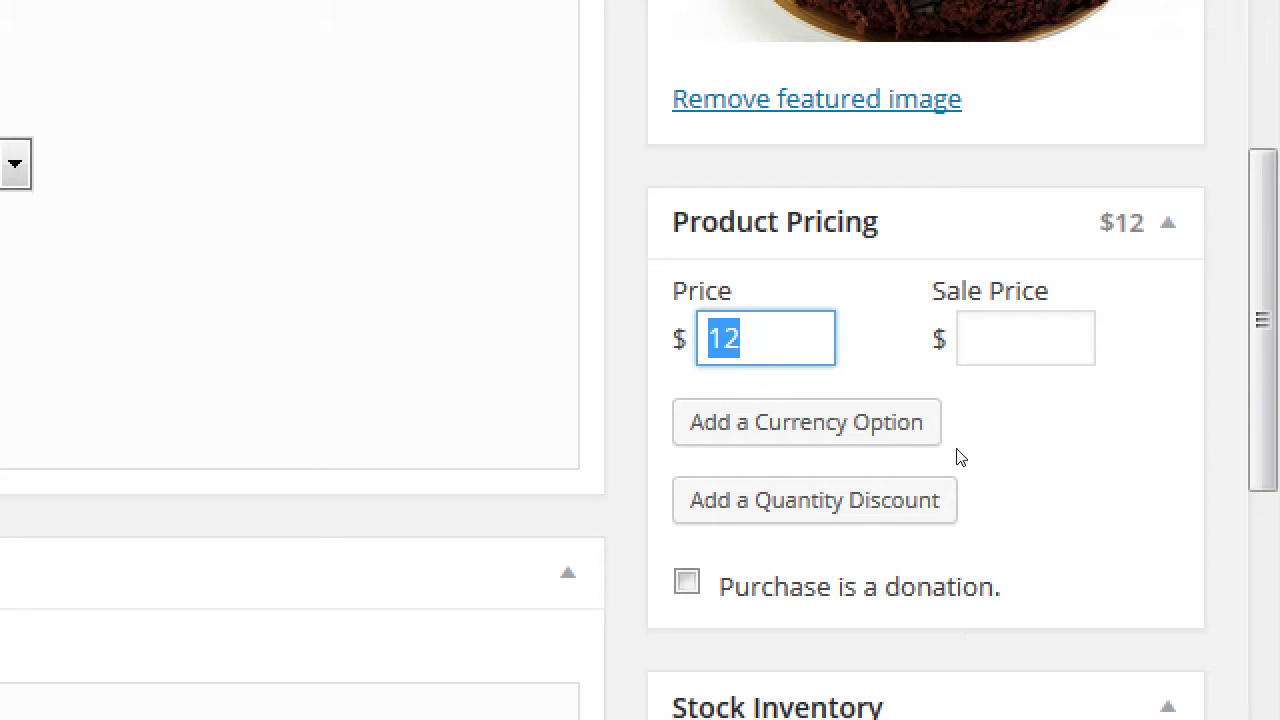
type("11.95")
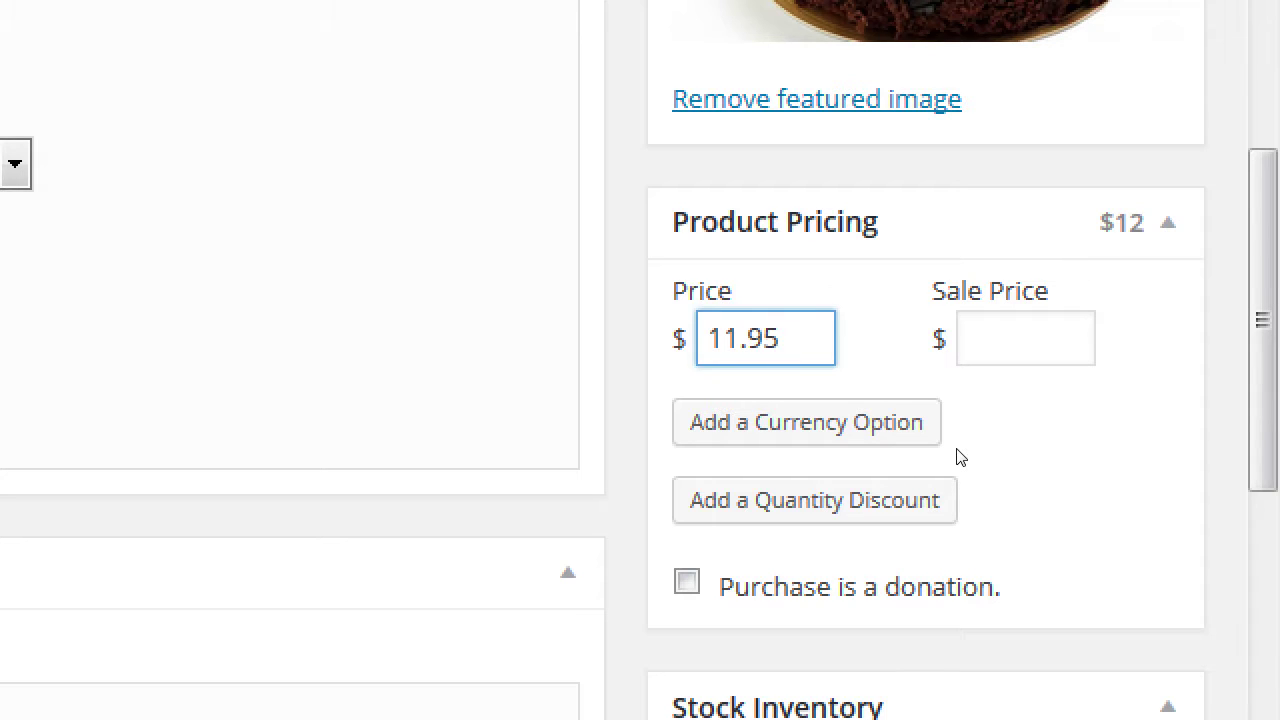
Step: Try $19.99 and $9.75 as the product's regular price
key("BackSpace")
key("BackSpace")
key("BackSpace")
key("BackSpace")
key("BackSpace")
type("19.99")
key("ctrl+a")
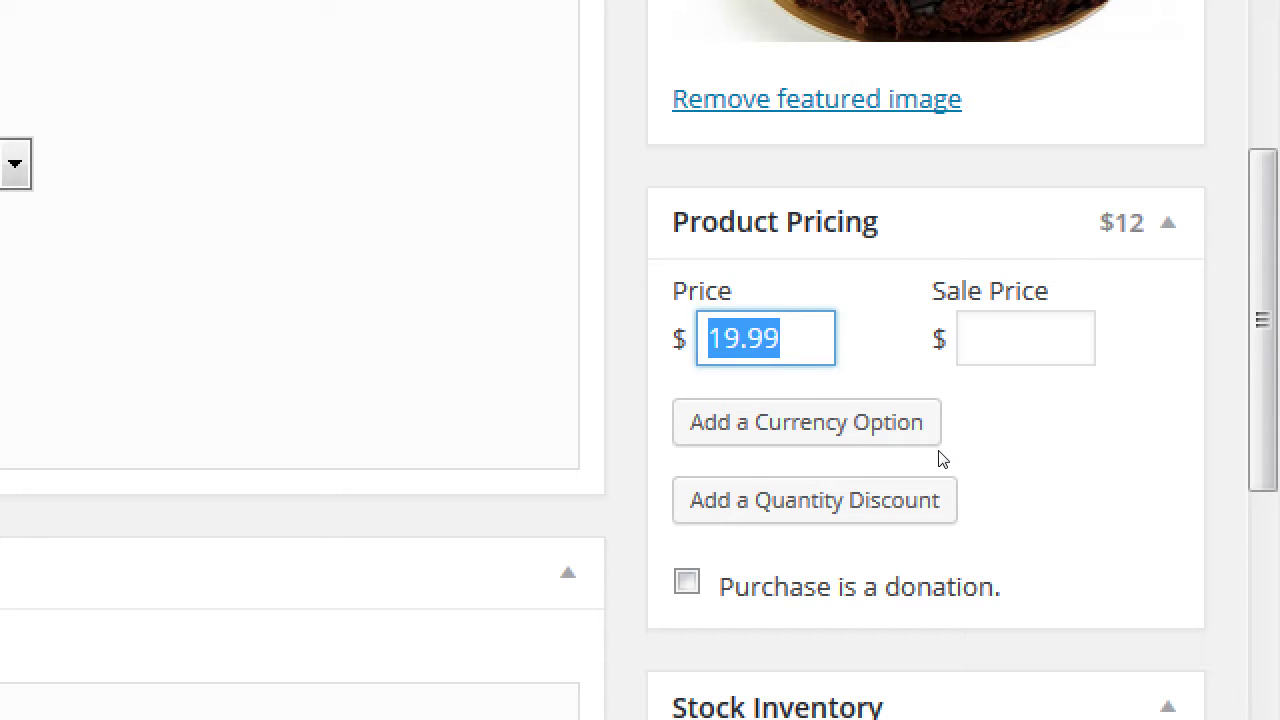
type("9.75")
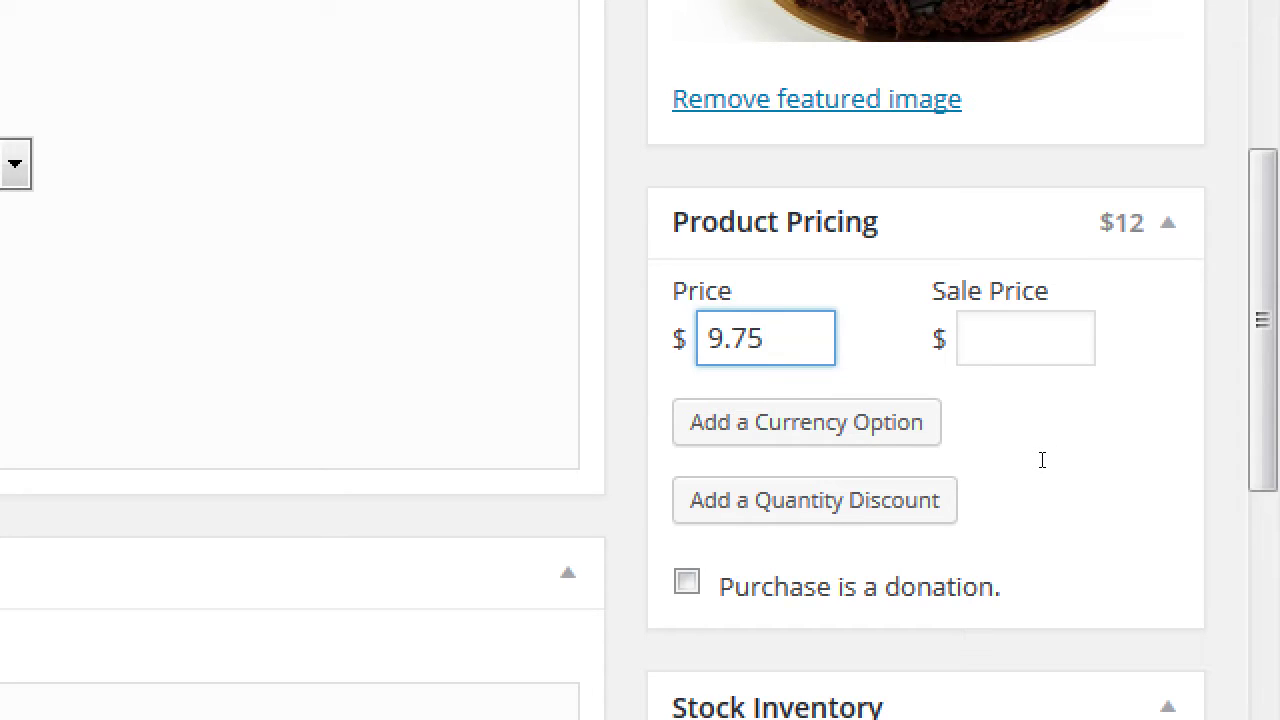
Step: Set the product's regular price to $12
key("ctrl+a")
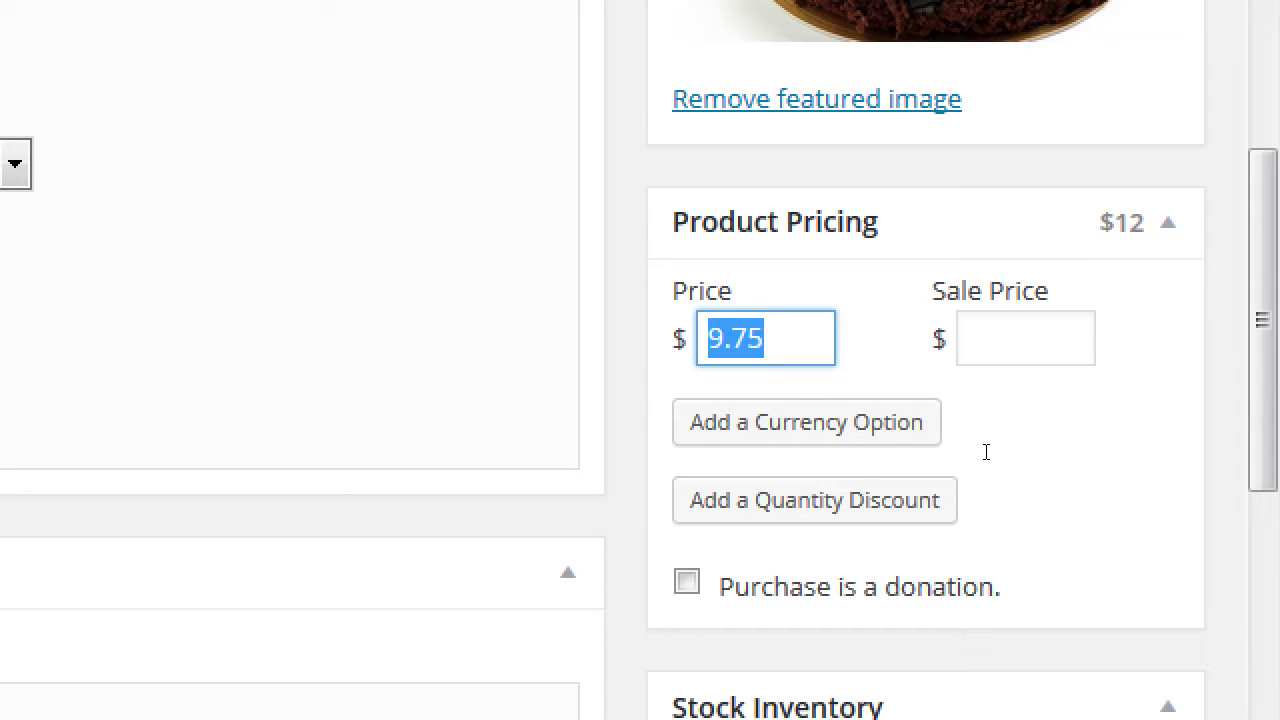
type("12")
key("Tab")
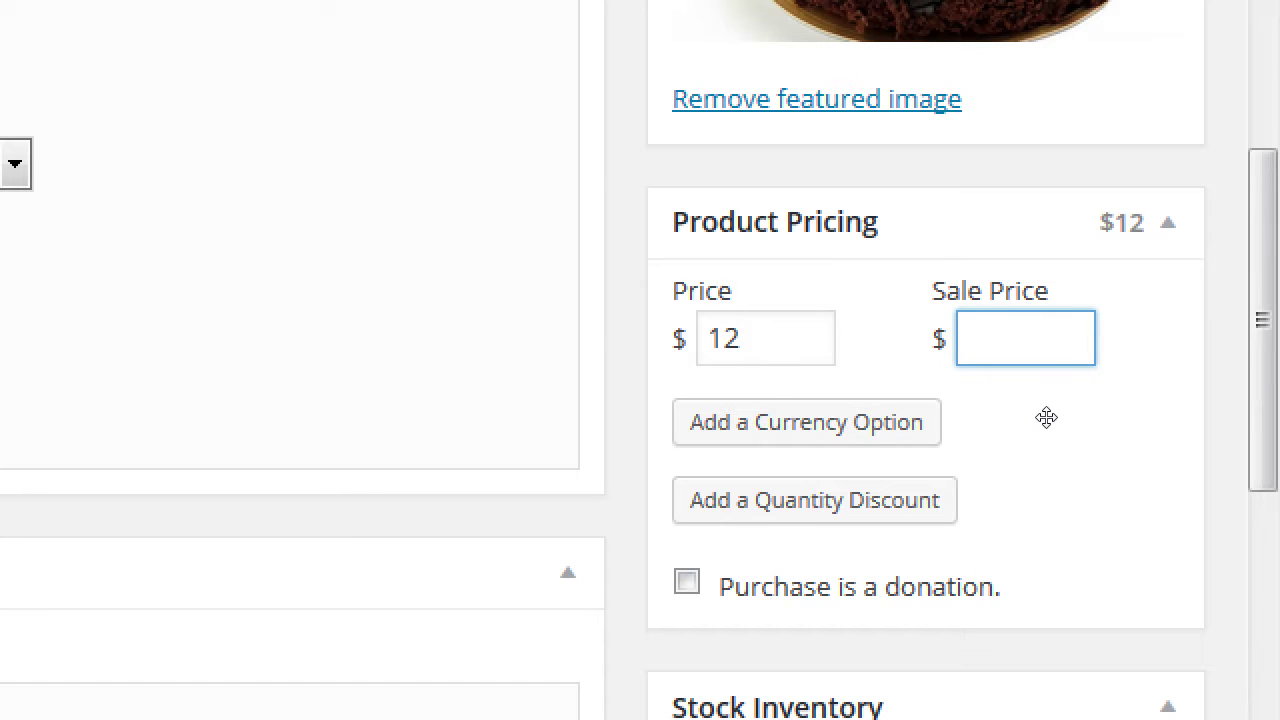
Step: Add an alternative currency option to the product pricing and choose Mexico as its country
key("Tab")
key("Return")
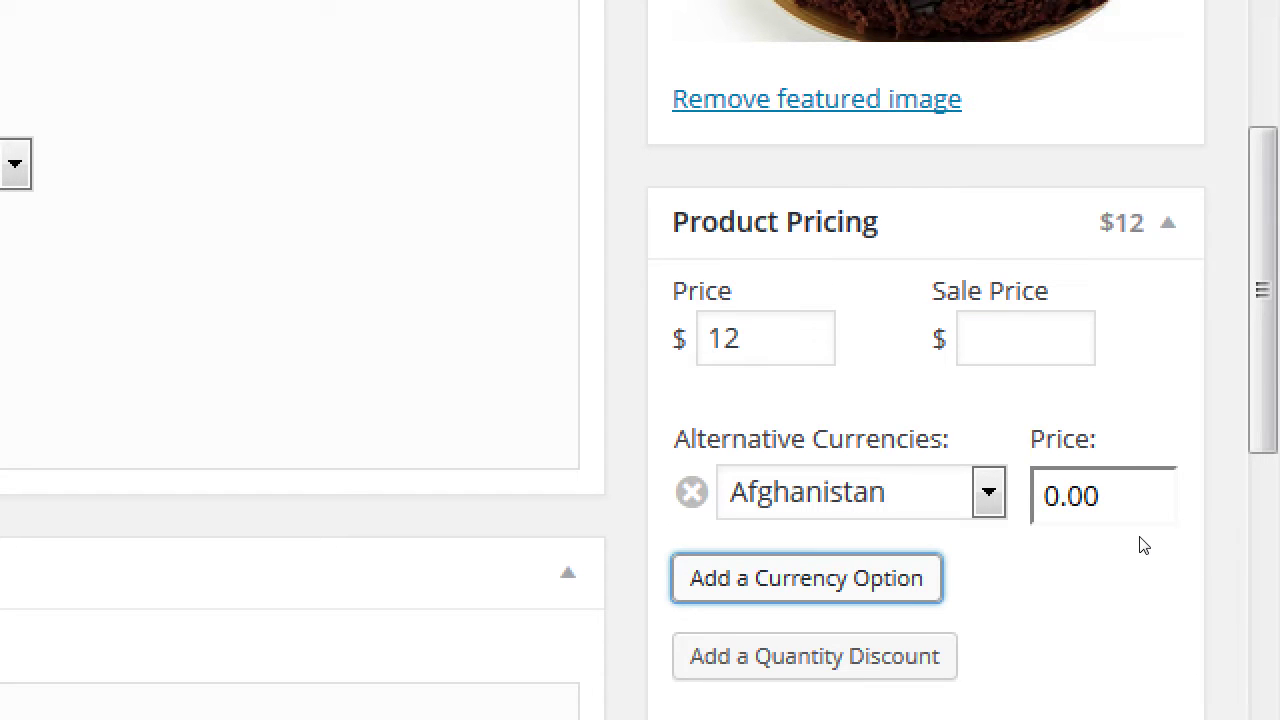
key("shift+Tab")
key("shift+Tab")
key("alt+Down")
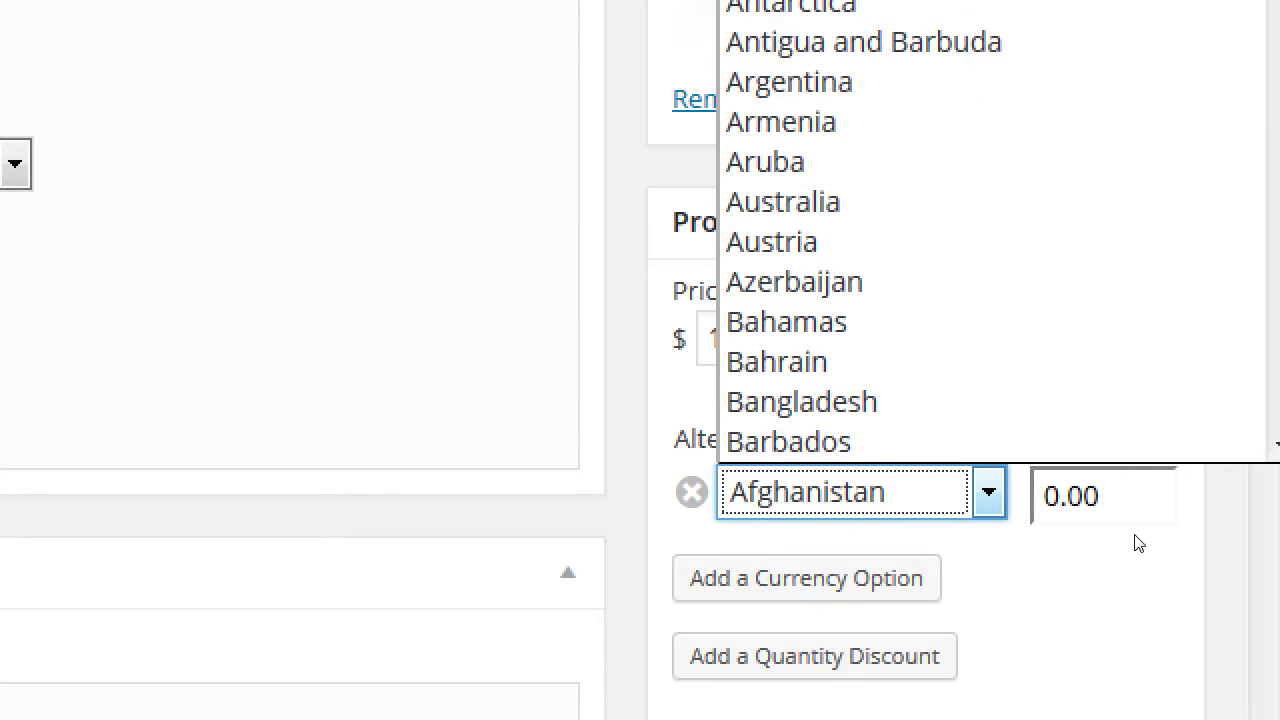
key("Up")
key("Up")
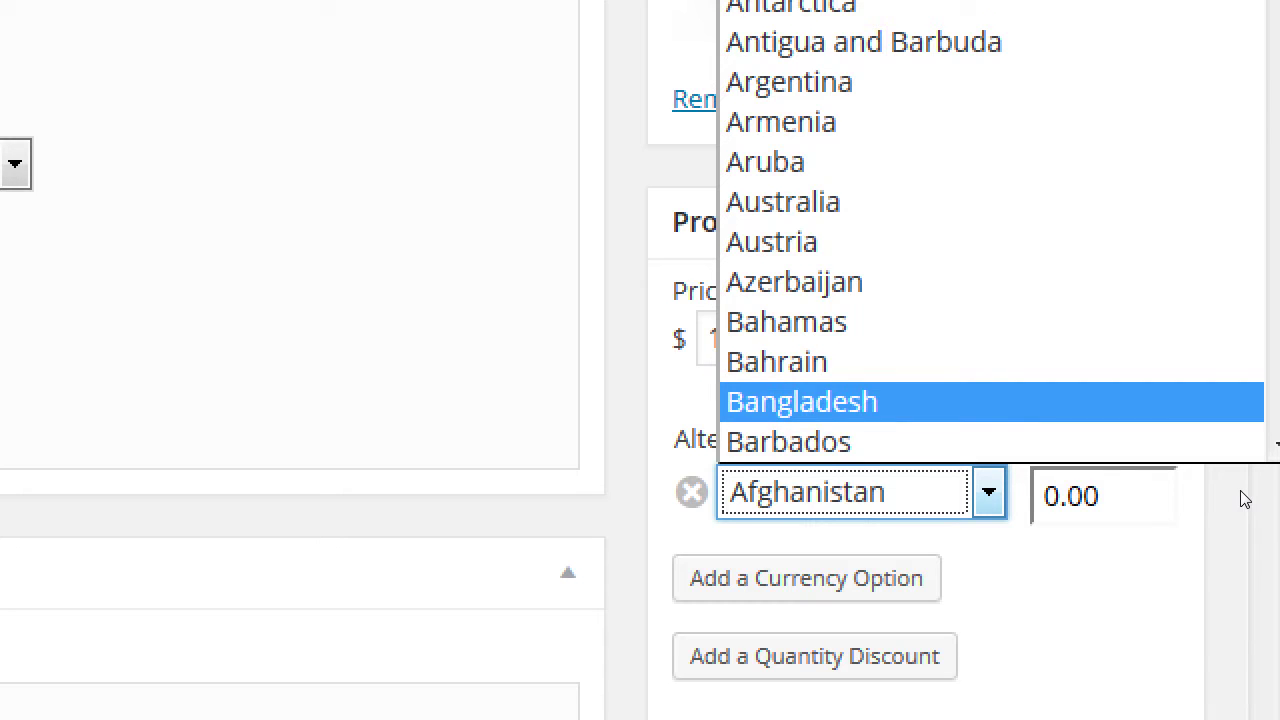
type("mex")
key("Return")
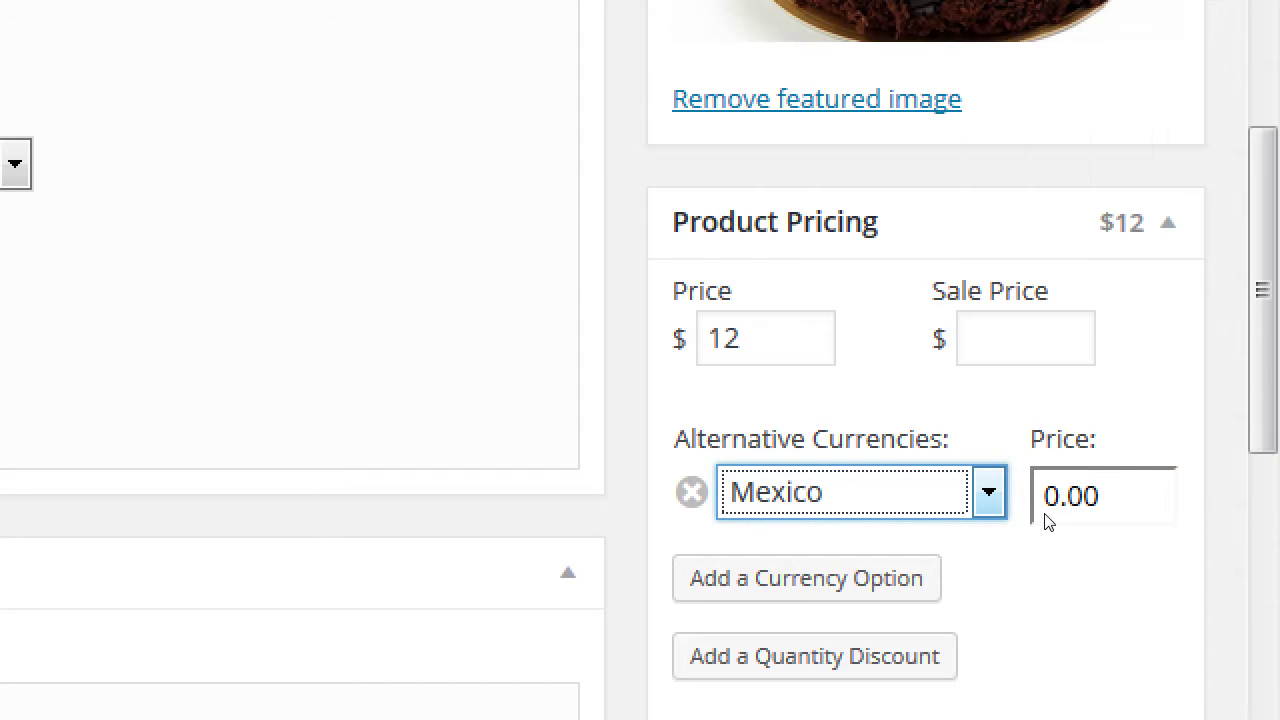
Step: Set the alternative price for Mexico to 11 and remove that currency option
key("Tab")
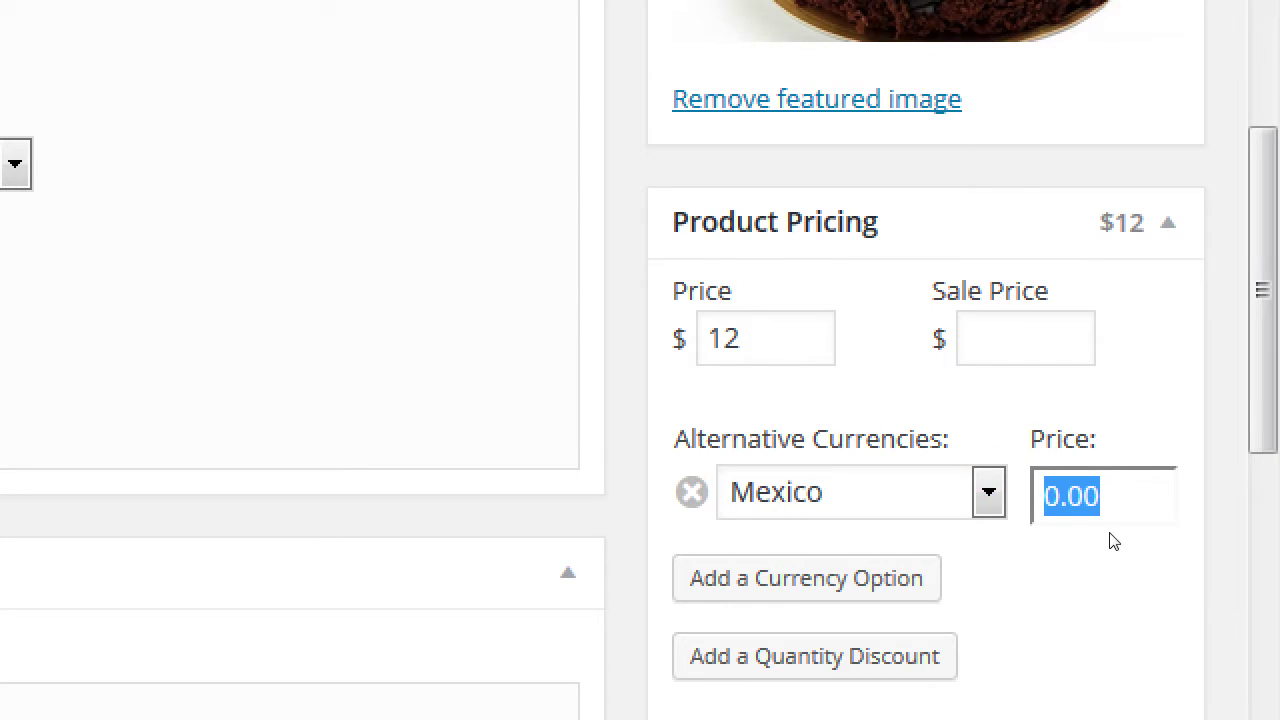
type("11")
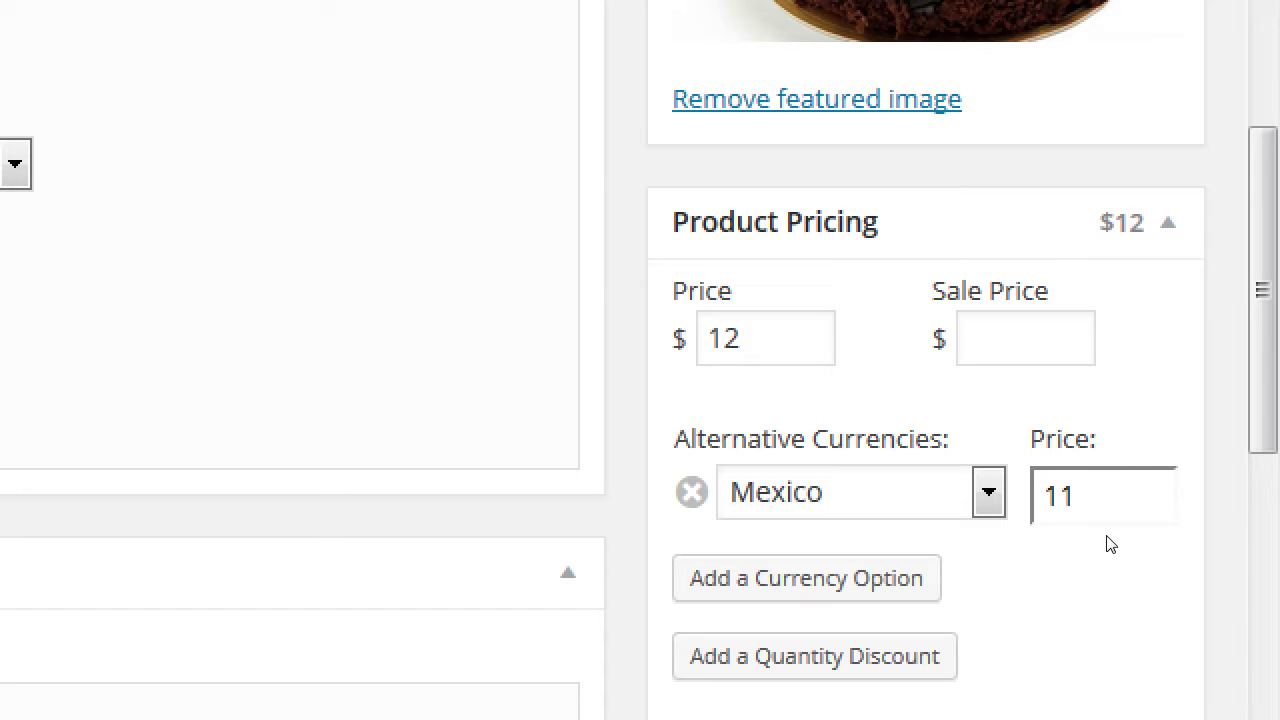
key("Tab")
key("shift+Tab")
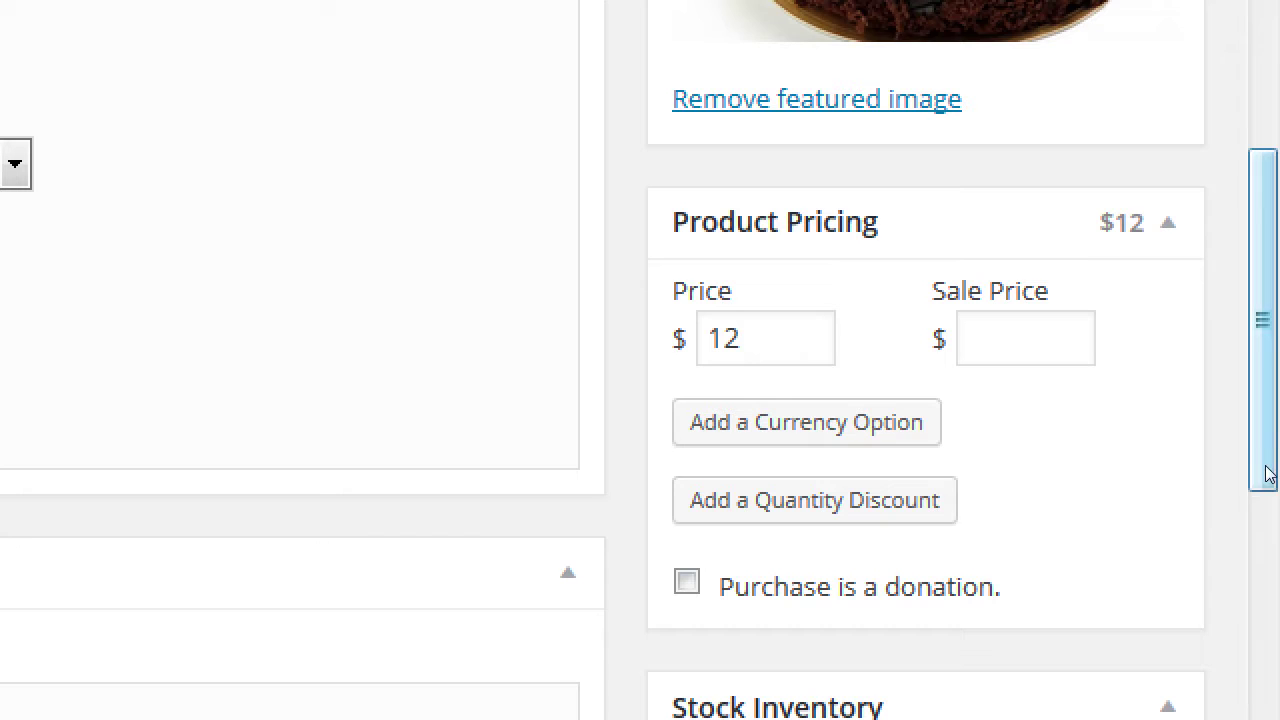
Step: Add a quantity discount that sets the price to $10 for 3 or more cakes
left_click_drag(1270, 463, 1268, 487)
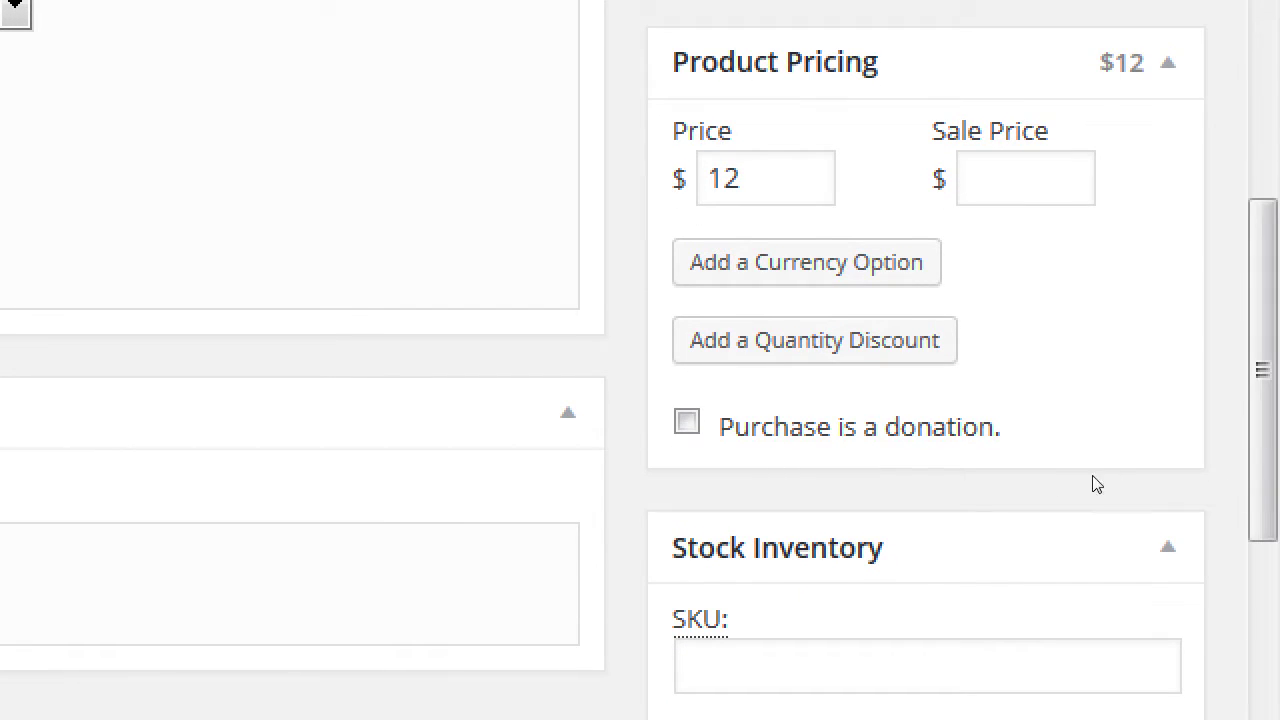
key("Return")
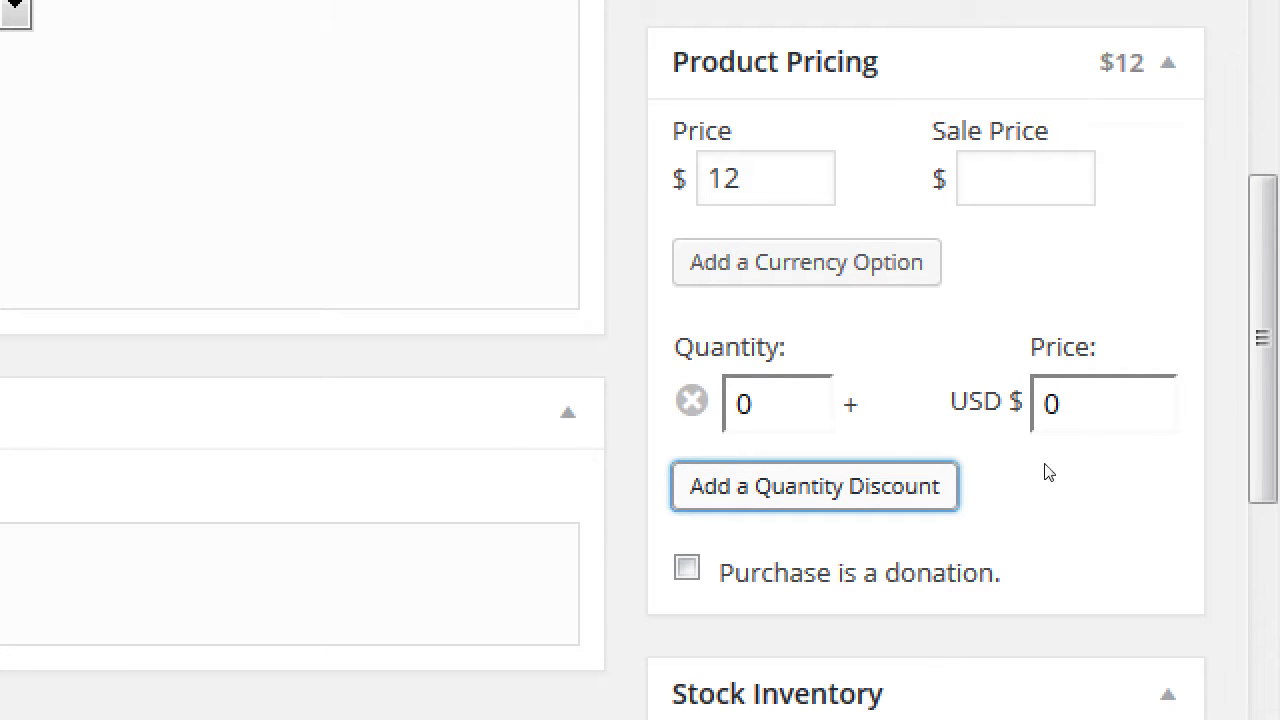
key("shift+Tab")
key("shift+Tab")
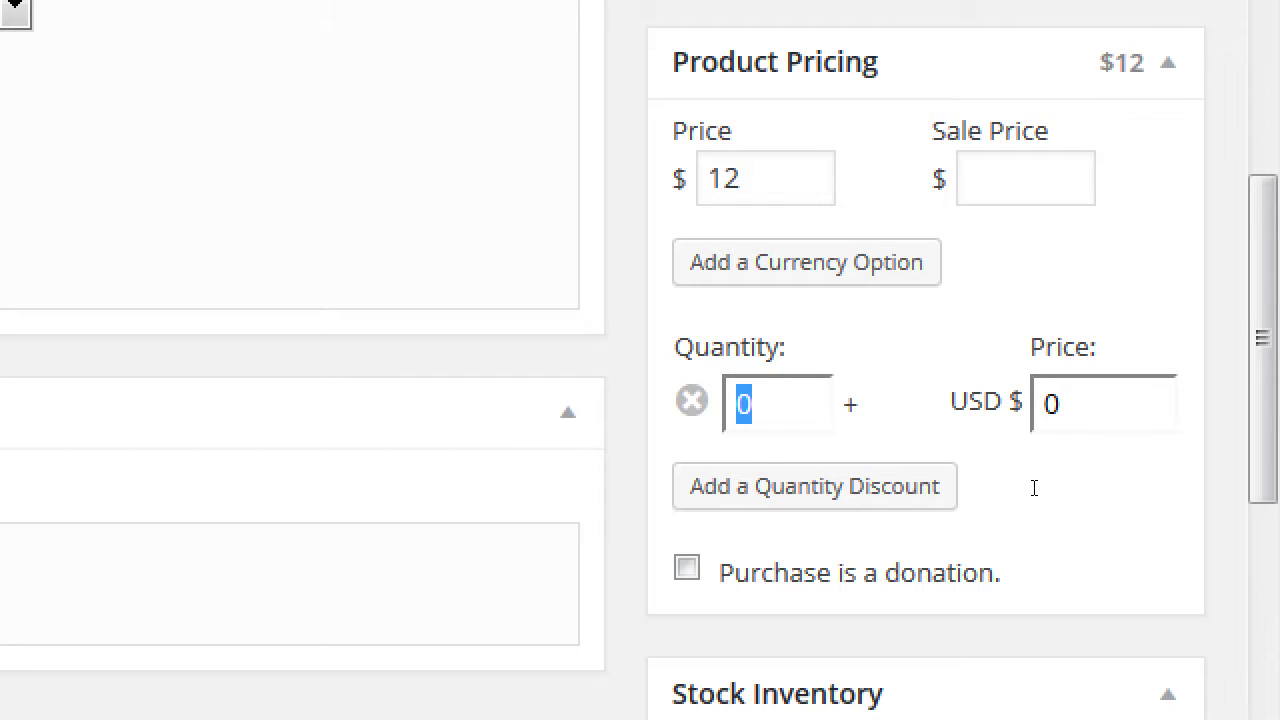
type("3")
key("Tab")
type("10")
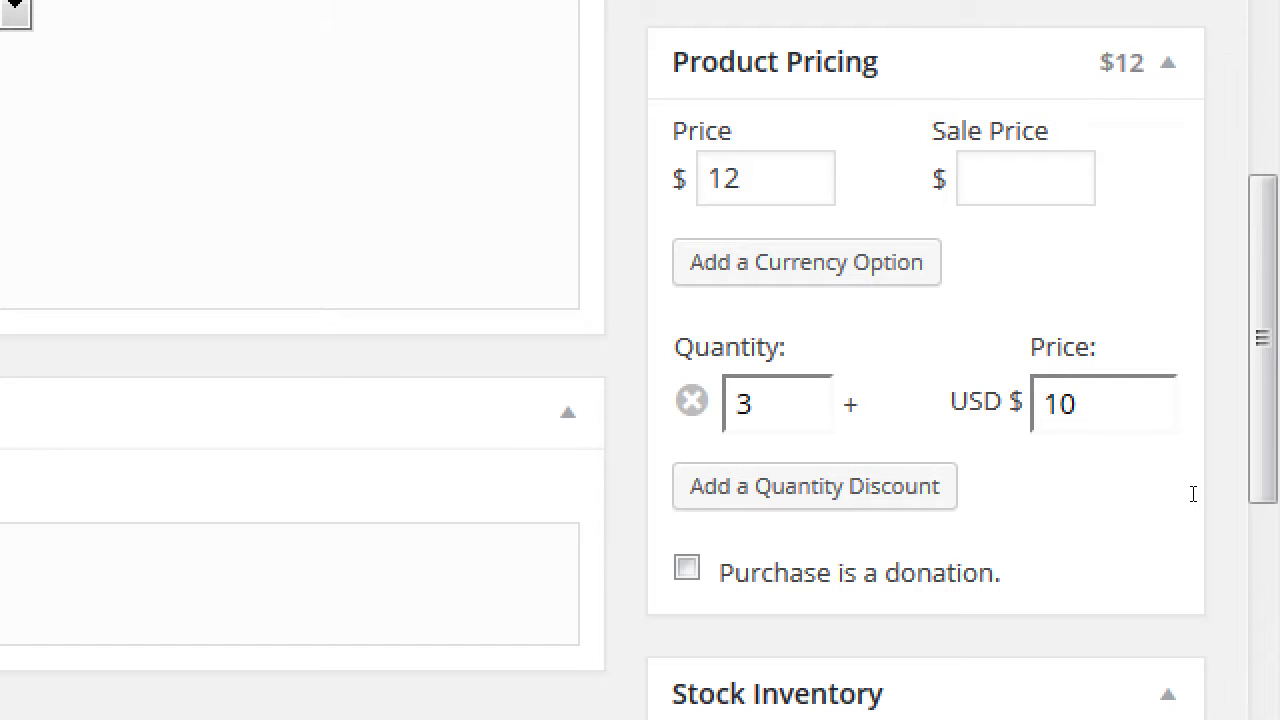
Step: Add a second quantity discount that sets the price to $8 for 6 or more cakes
key("Tab")
key("Return")
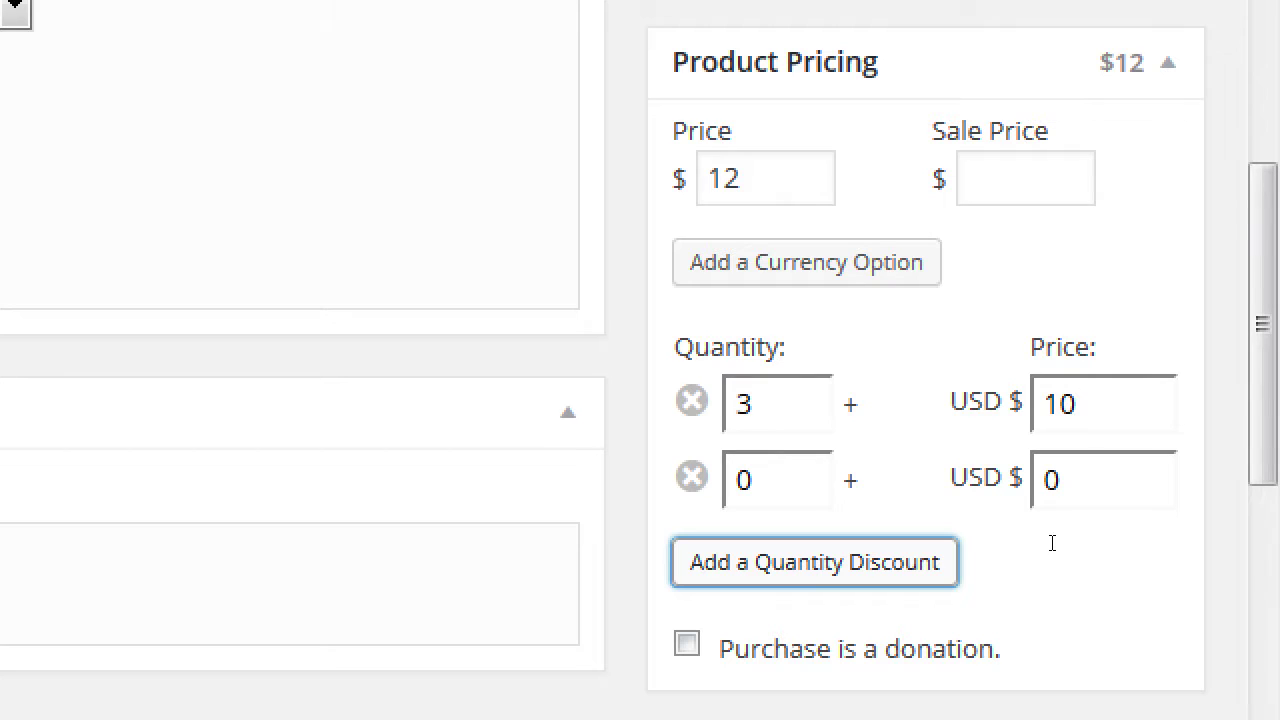
key("shift+Tab")
key("shift+Tab")
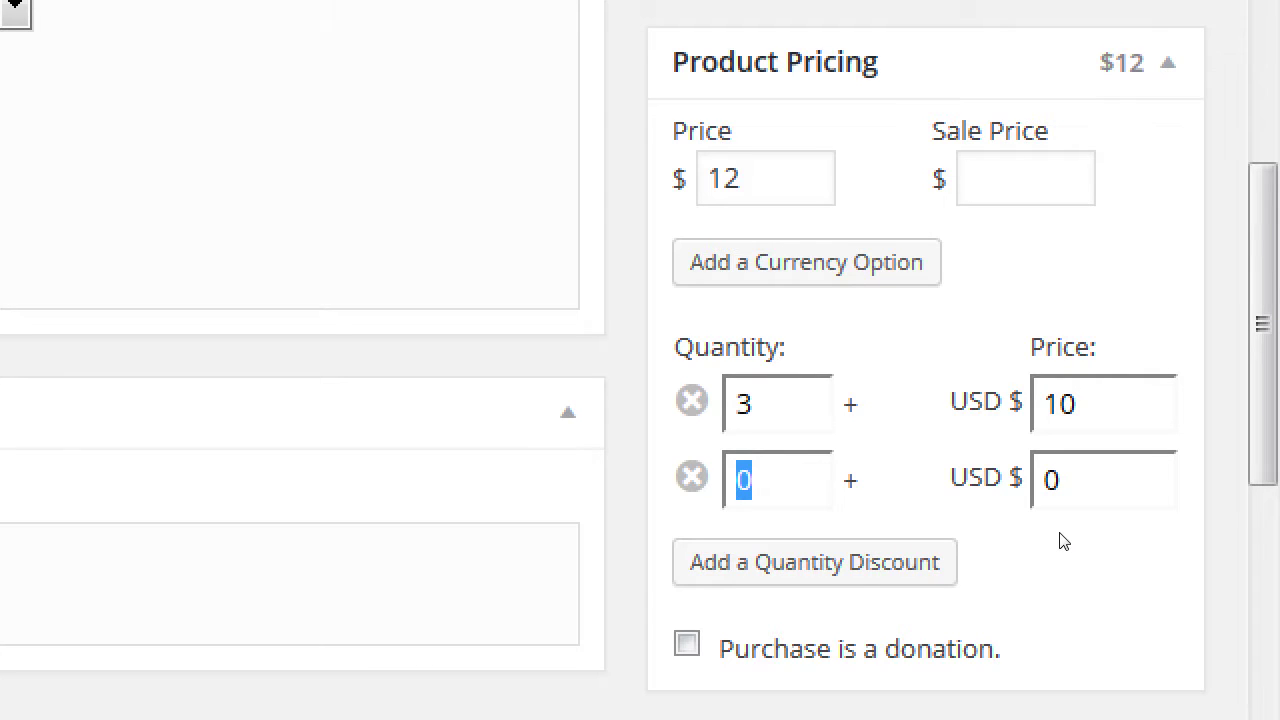
type("6")
key("Tab")
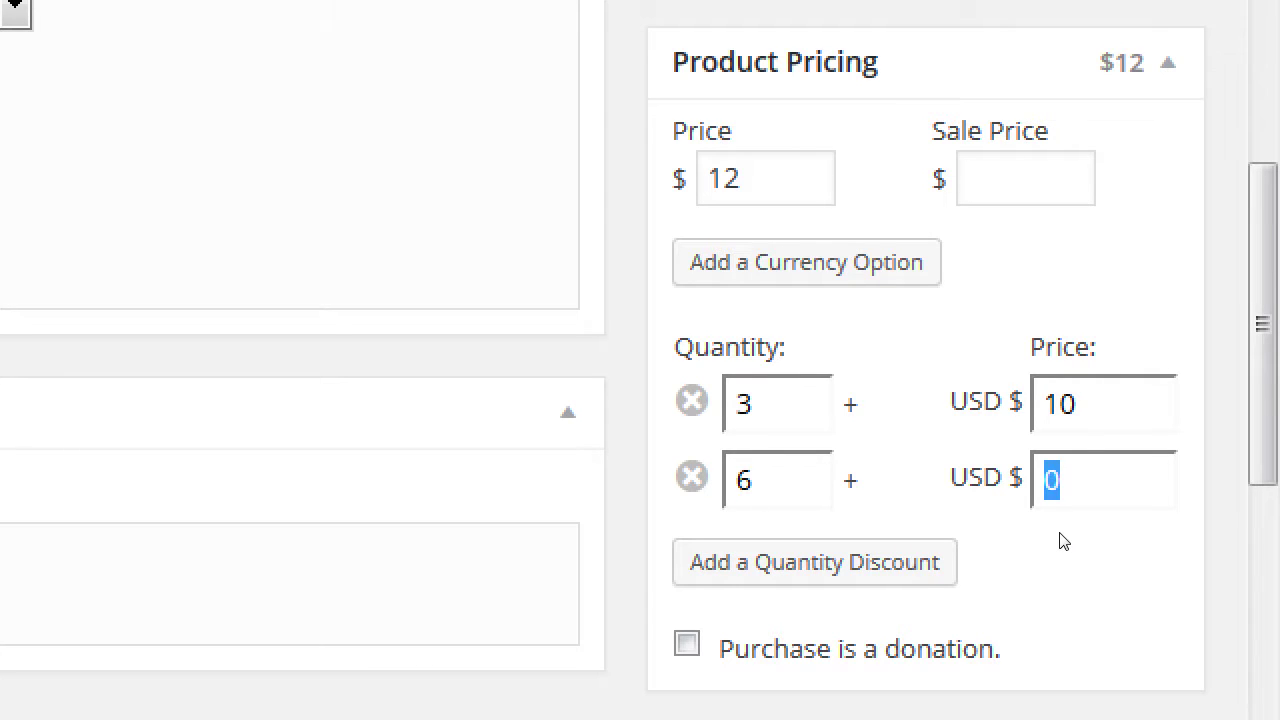
type("89")
key("BackSpace")
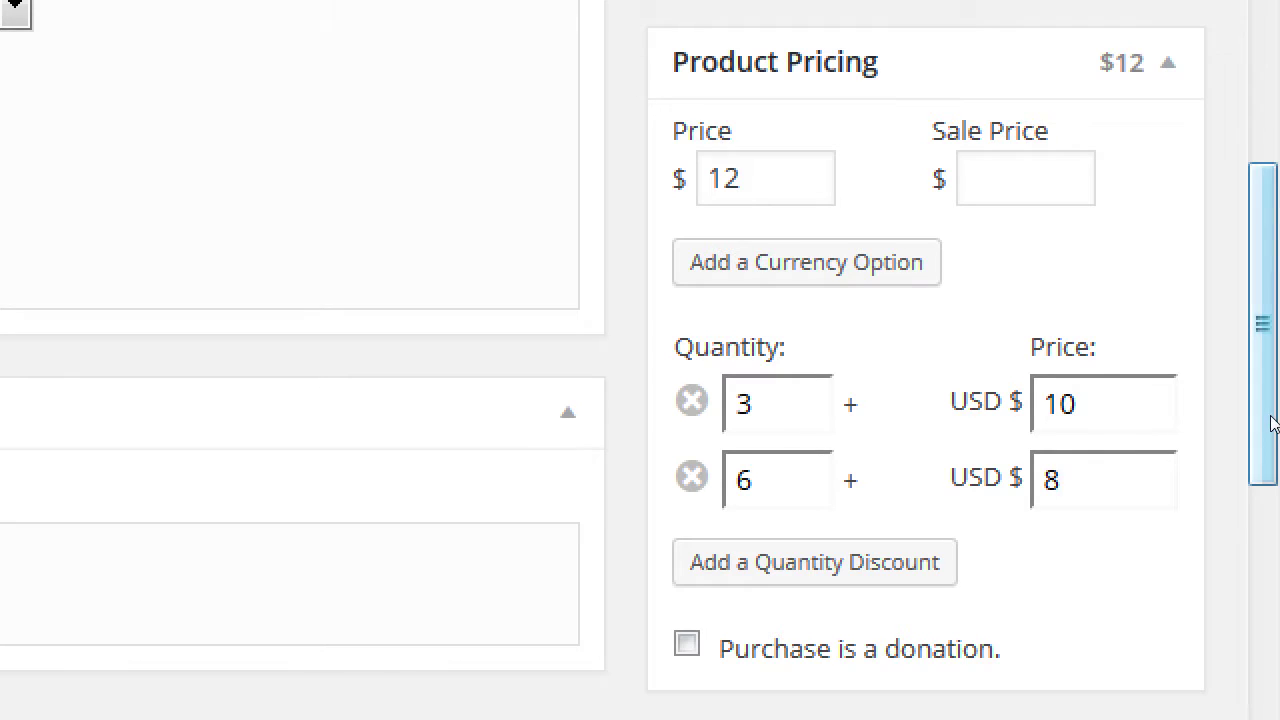
Step: Remove both quantity discounts and switch the donation option for the purchase on and off again
left_click_drag(1273, 420, 1262, 460)
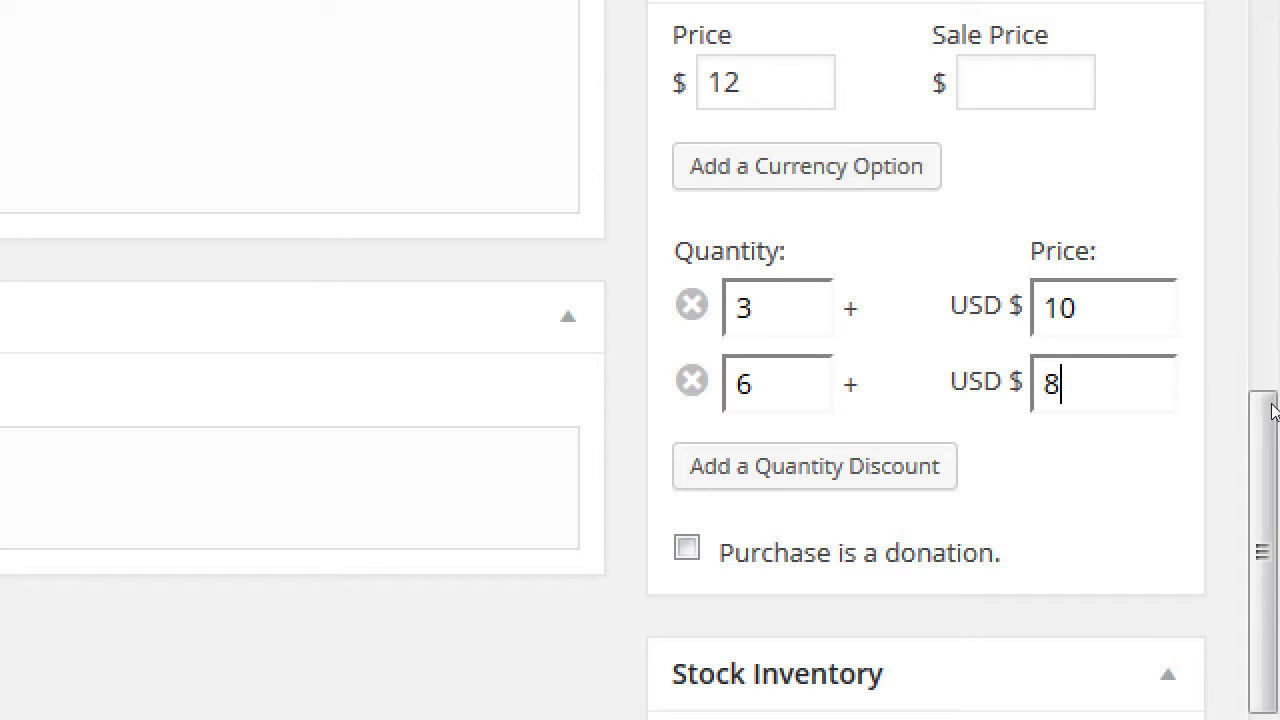
mouse_move(1271, 434)
left_mouse_down()
mouse_move(1271, 514)
mouse_move(1271, 409)
left_mouse_up()
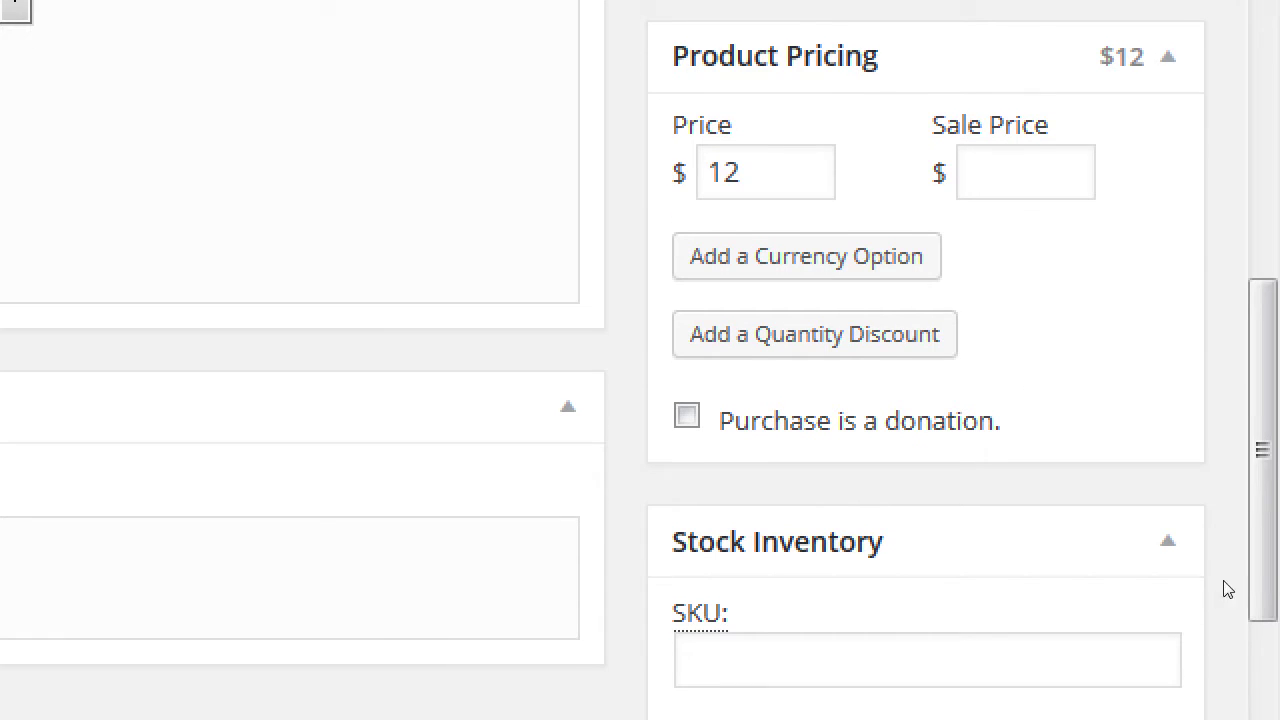
left_click(990, 474)
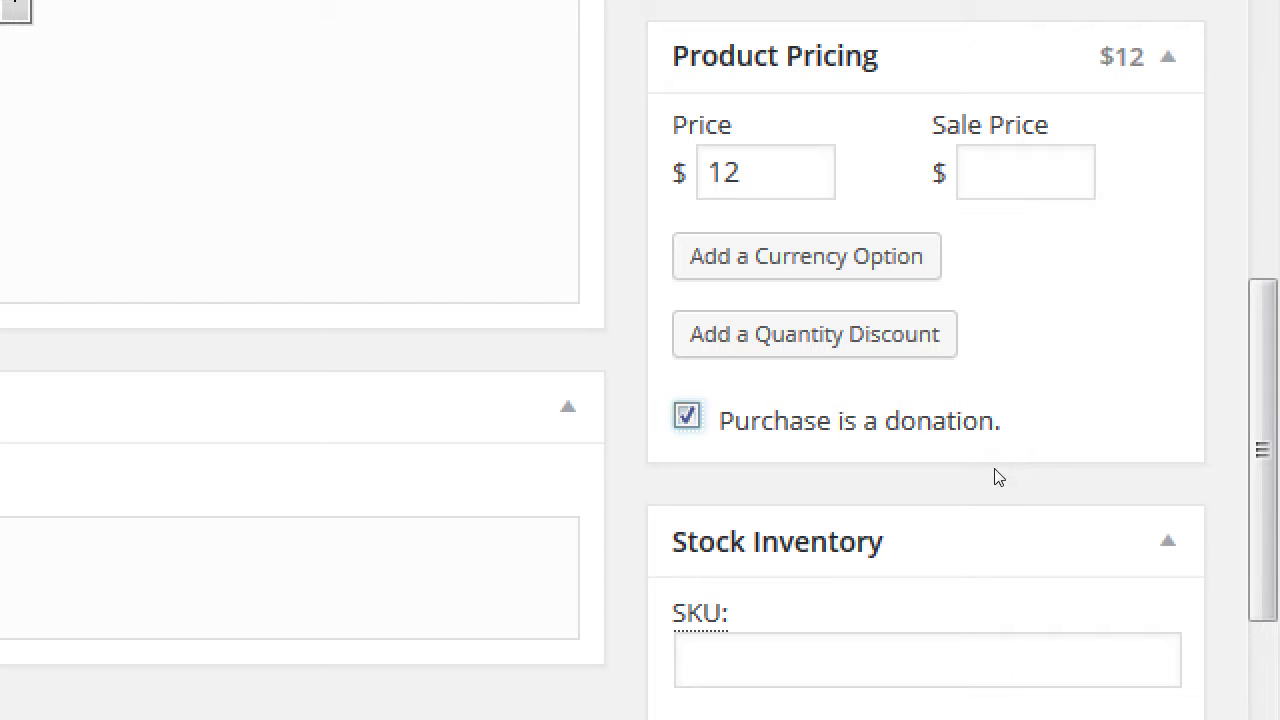
left_click(990, 477)
Step: Look over the new product's page from its title and description down to the Stock Inventory section
scroll(1263, 468, "down", 2)
left_click_drag(1263, 468, 1262, 432)
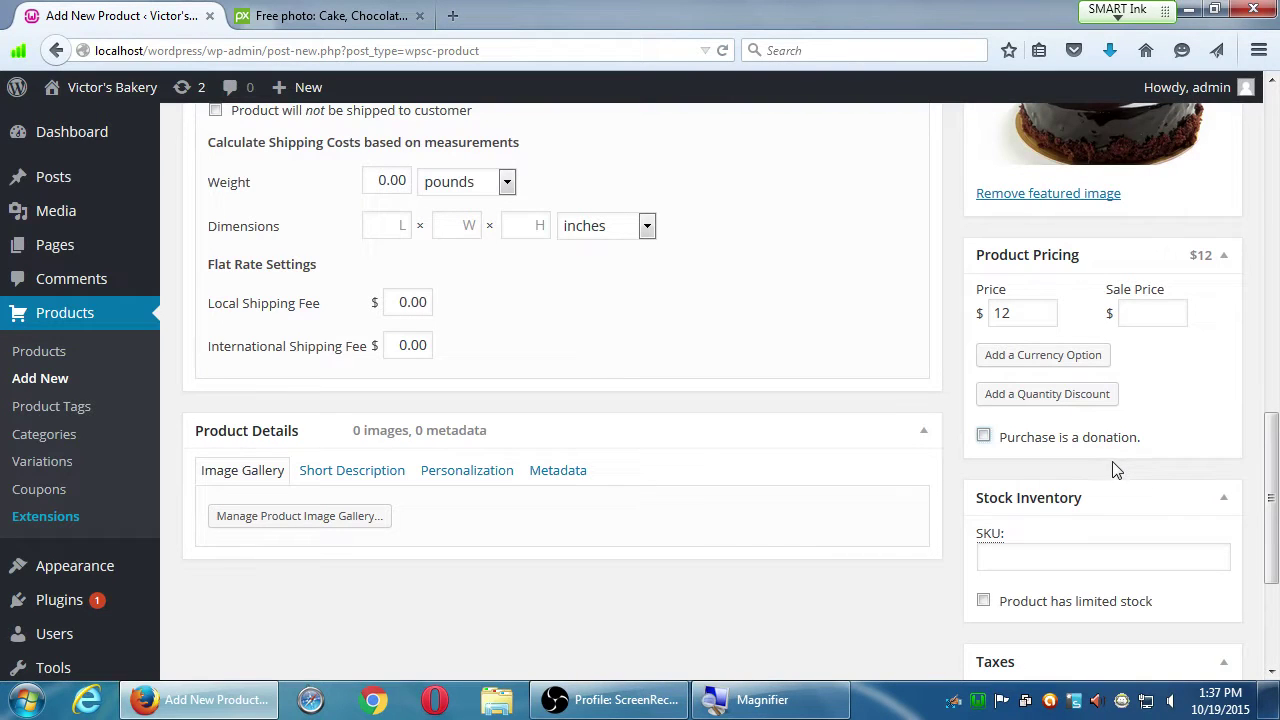
mouse_move(1273, 445)
left_mouse_down()
mouse_move(1273, 533)
mouse_move(1272, 417)
mouse_move(1271, 448)
left_mouse_up()
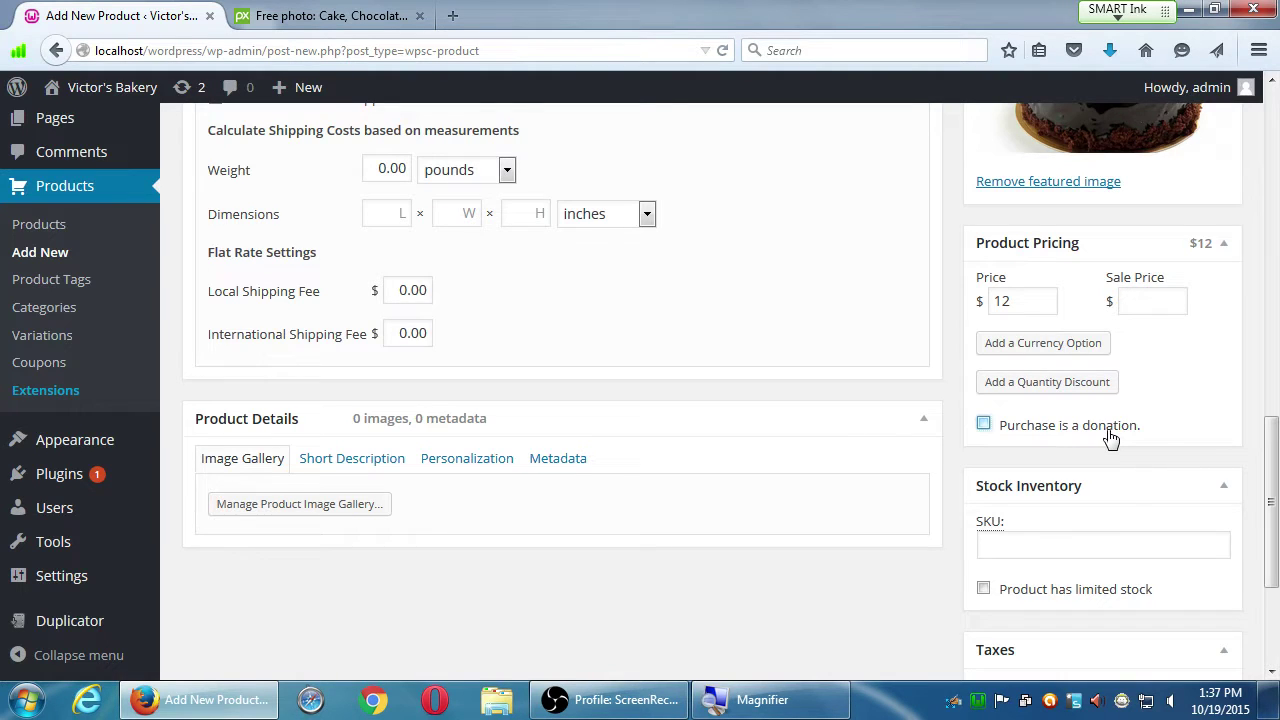
scroll(1111, 517, "down", 4)
scroll(577, 363, "up", 4)
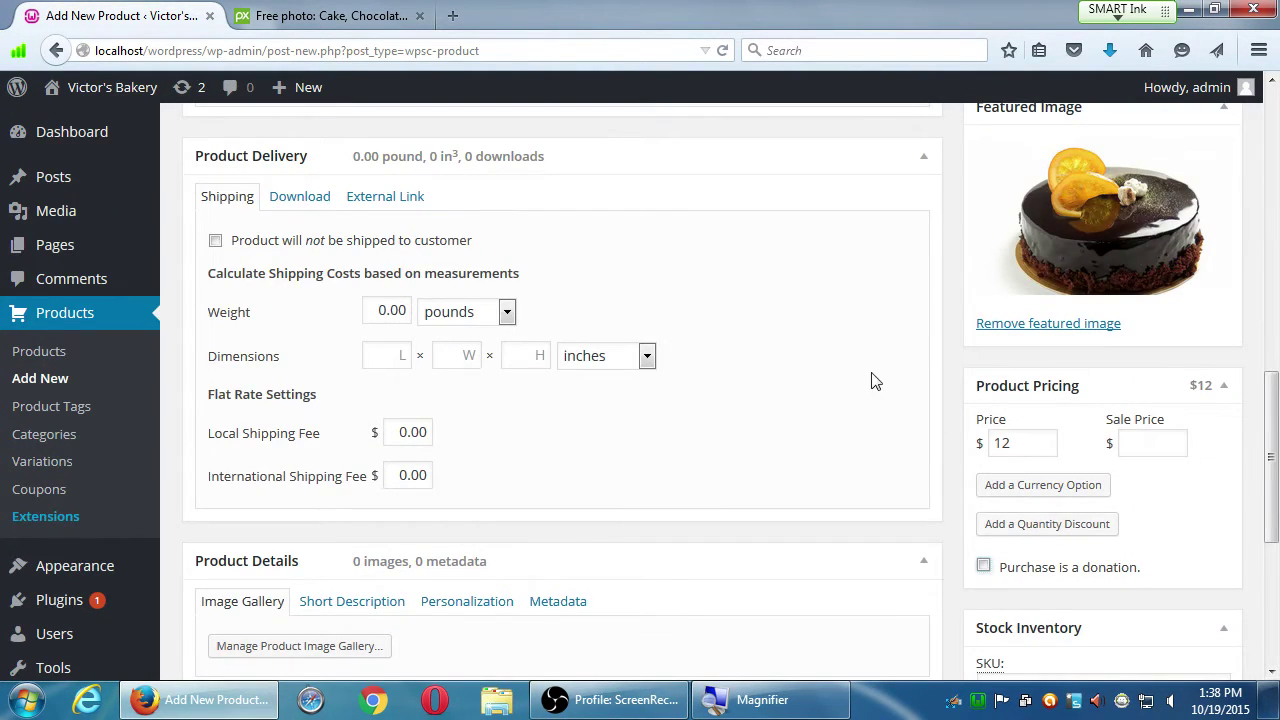
scroll(900, 395, "up", 10)
scroll(913, 387, "up", 2)
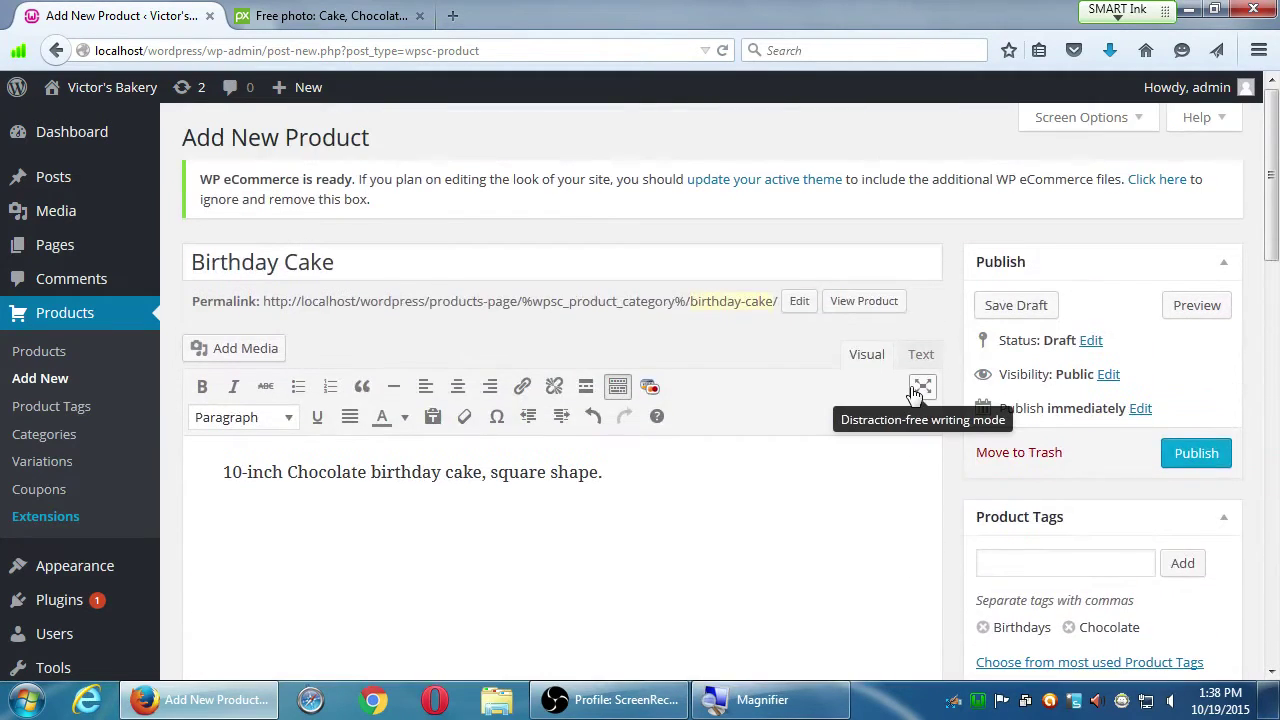
scroll(914, 393, "down", 12)
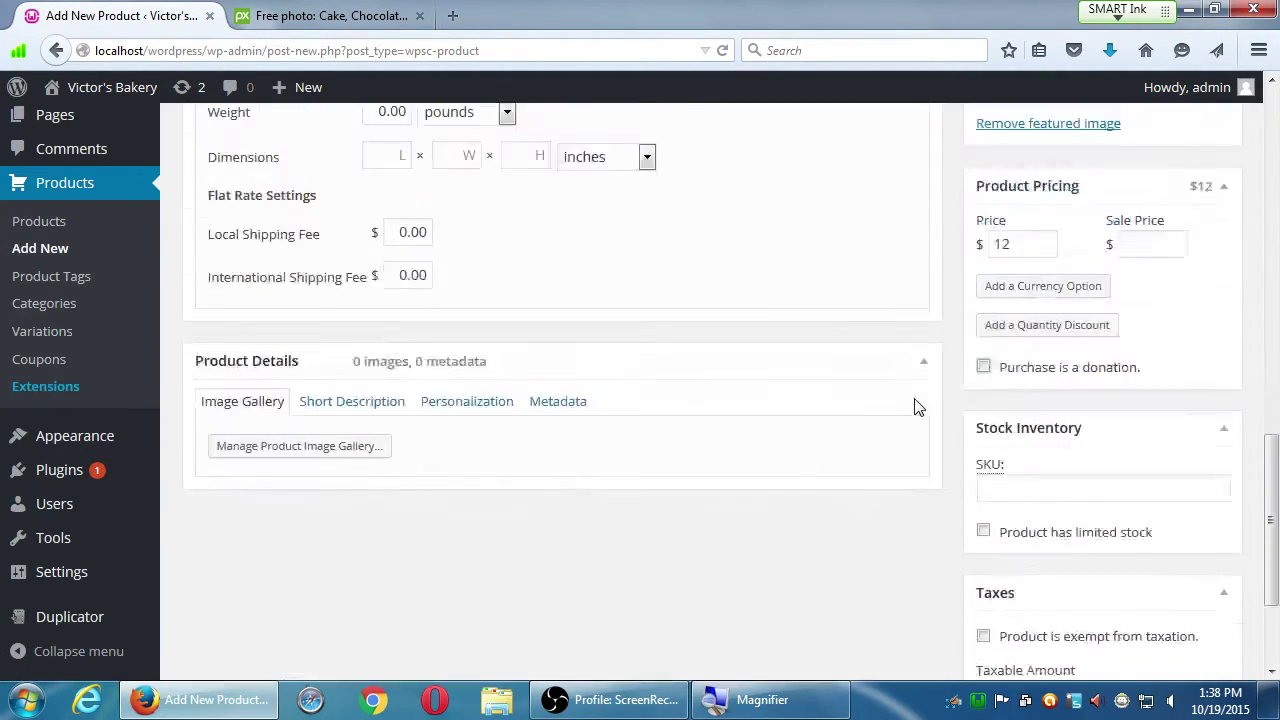
scroll(922, 393, "down", 2)
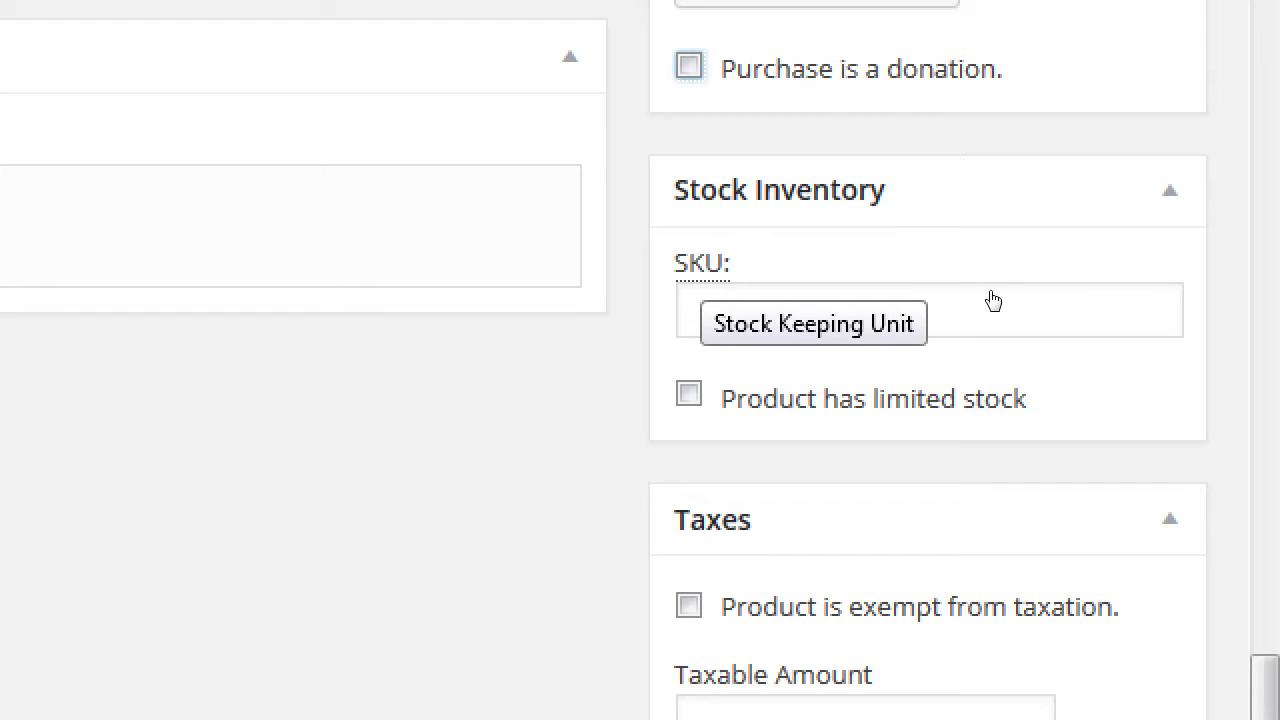
Step: Enter CK-001 as the product's SKU in the Stock Inventory section
left_click(991, 313)
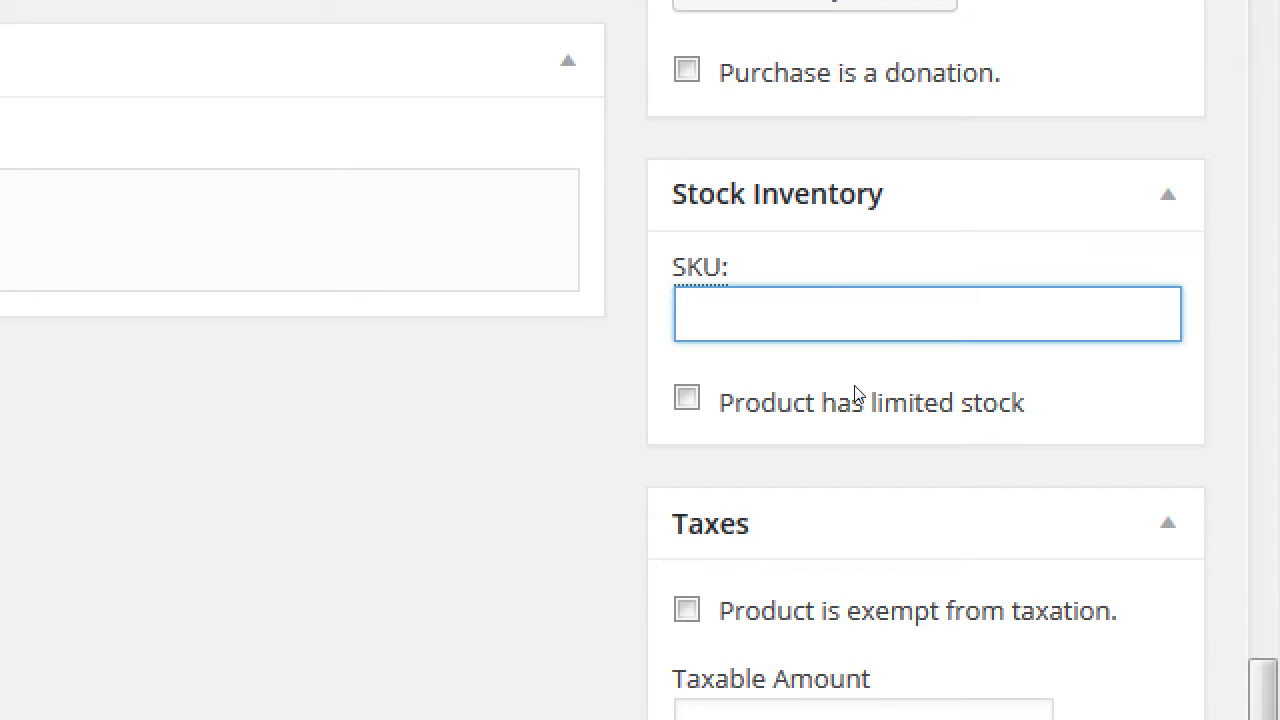
type("CK")
type("-001")
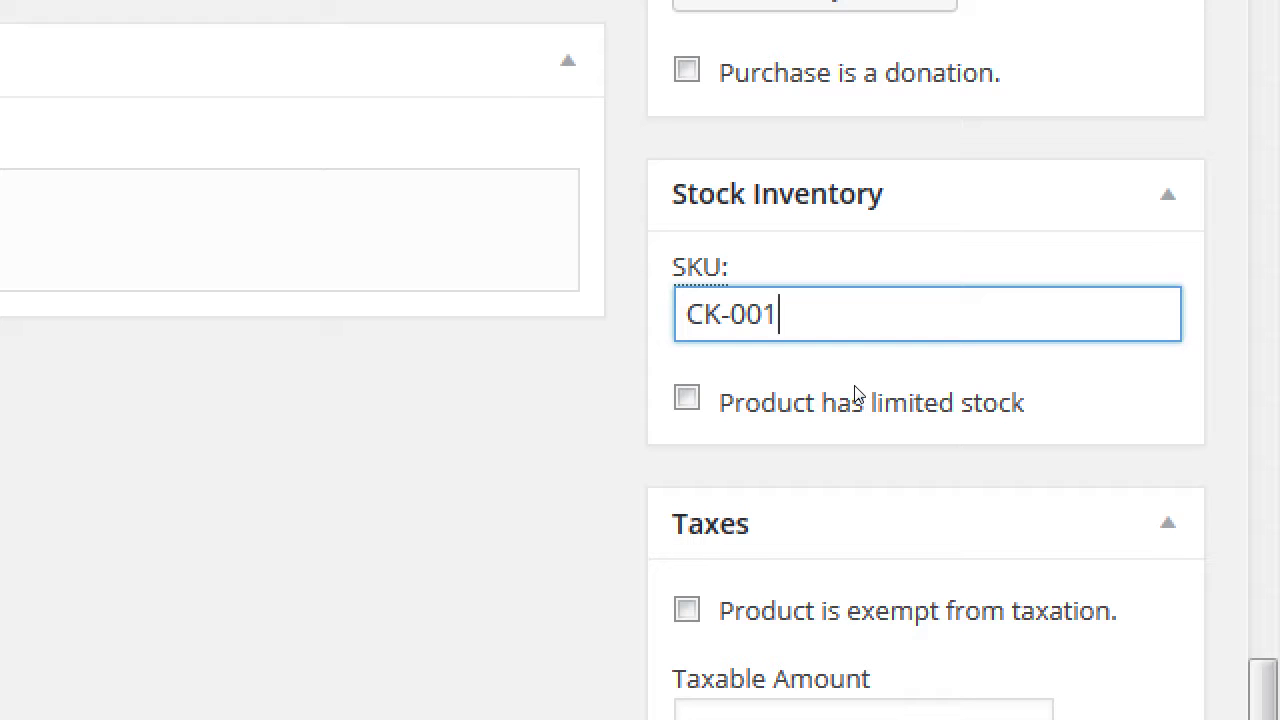
Step: Change the product's SKU to CK-B12
key("BackSpace")
key("BackSpace")
key("BackSpace")
type("b")
key("BackSpace")
type("B12")
key("BackSpace")
type("0")
key("BackSpace")
type("2")
key("Tab")
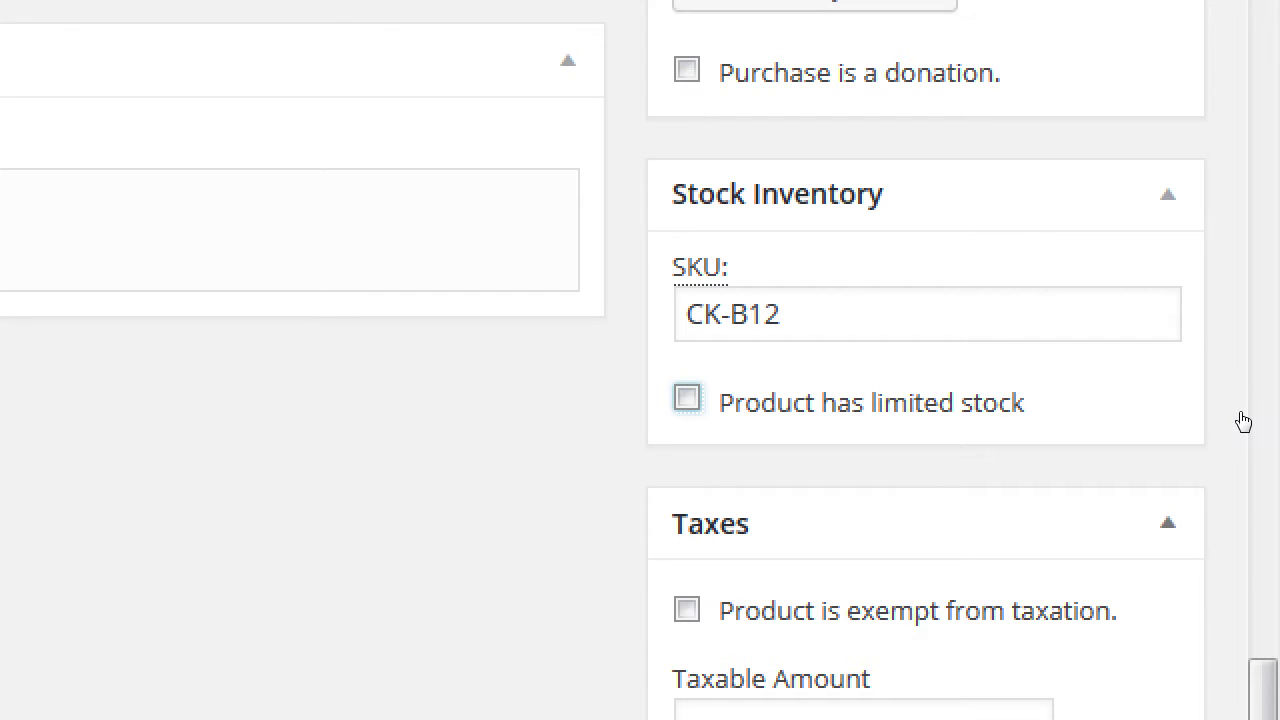
Step: Limit the product's stock to a quantity of 10, with owner email notification and unpublishing enabled for when stock reduces to zero
left_click(978, 367)
key("Tab")
key("space")
scroll(1094, 583, "down", 3)
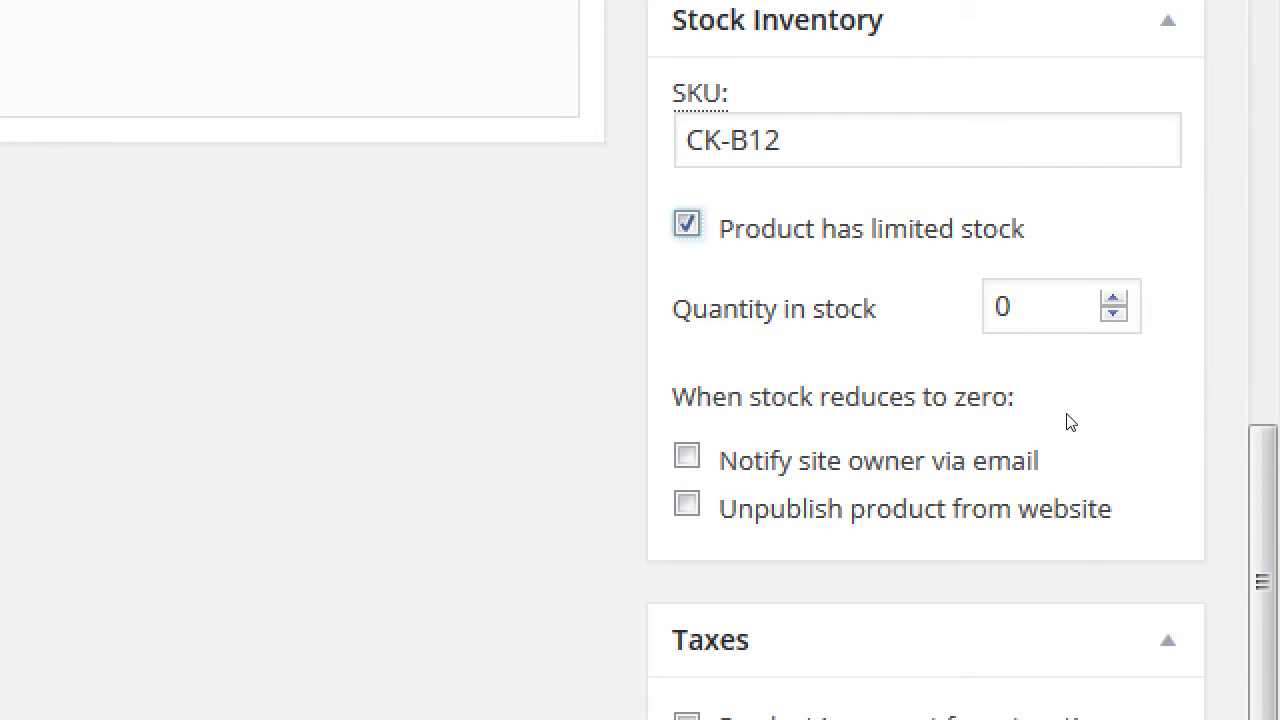
key("Tab")
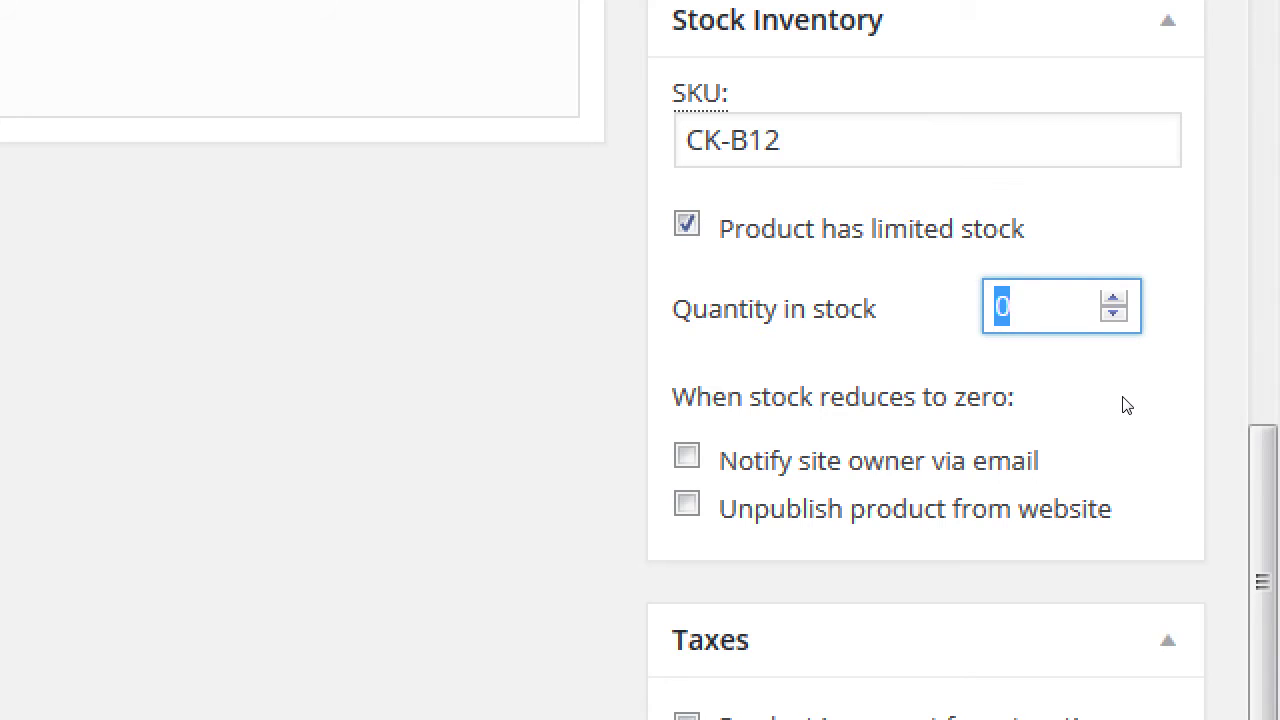
type("10")
left_click(979, 484)
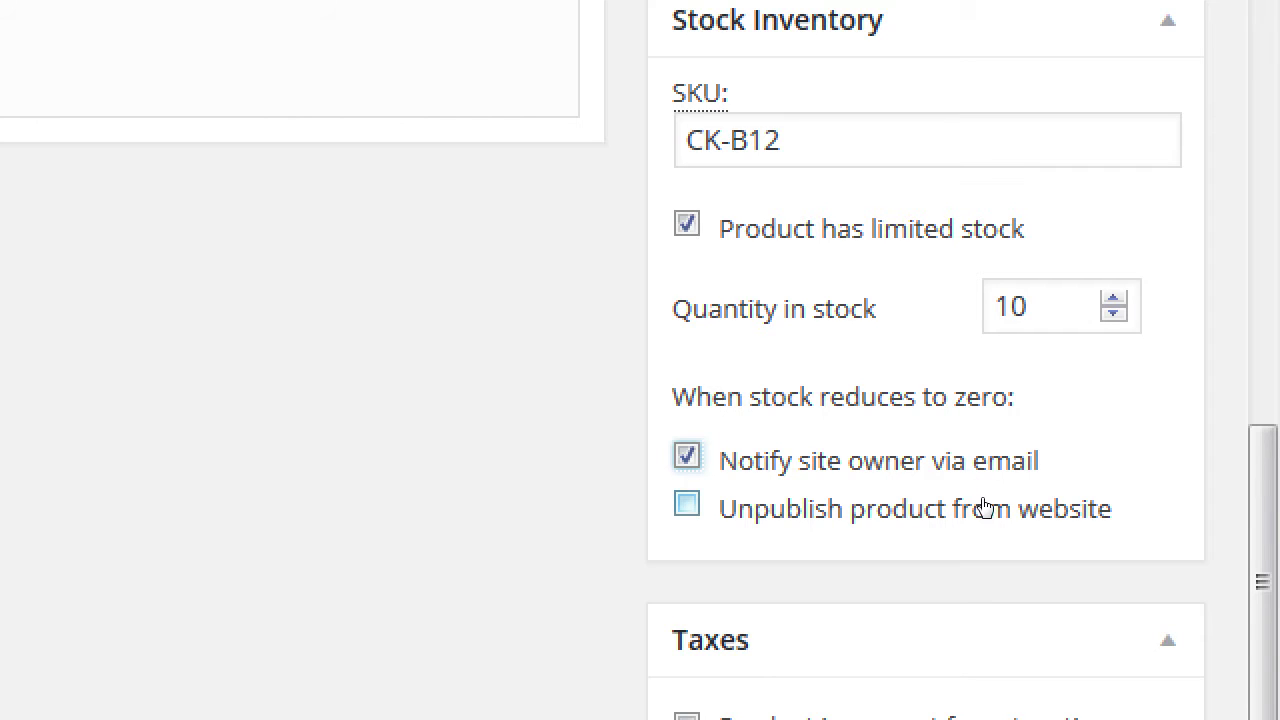
left_click(983, 506)
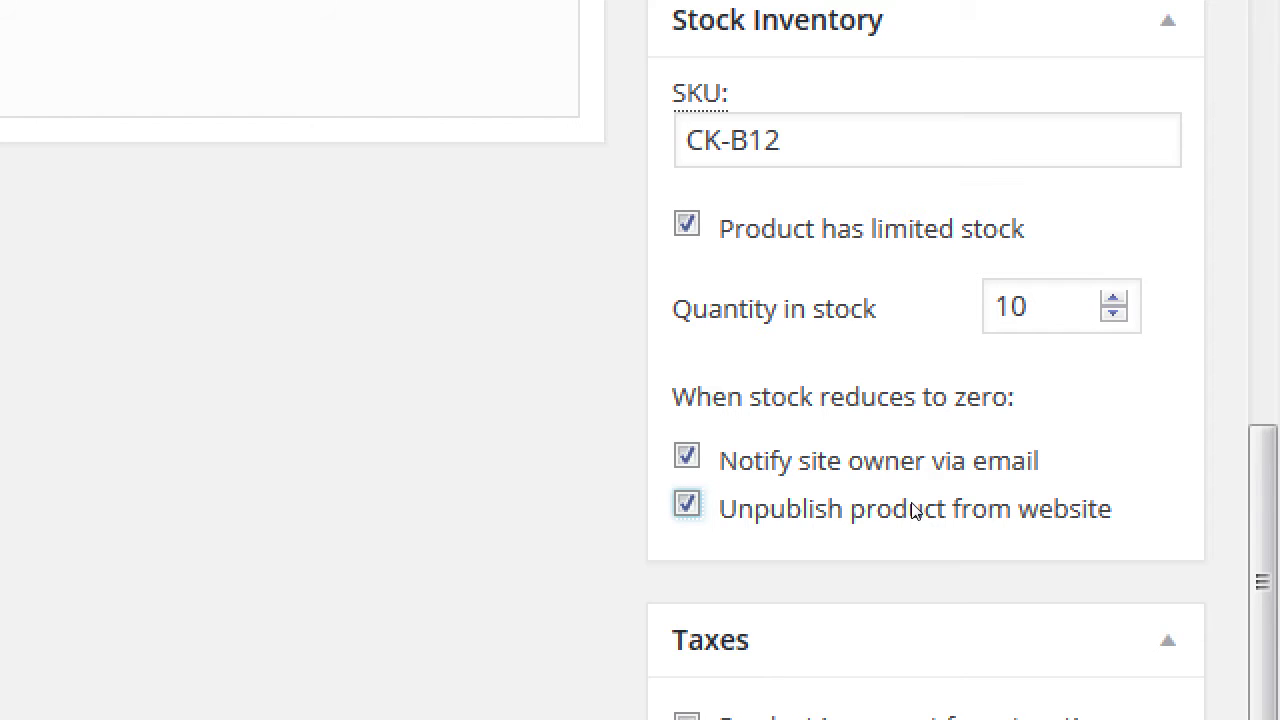
Step: Turn off unpublishing the product at zero stock and disable its limited stock setting in Stock Inventory
left_click(985, 509)
scroll(489, 300, "up", 2)
scroll(489, 300, "up", 10)
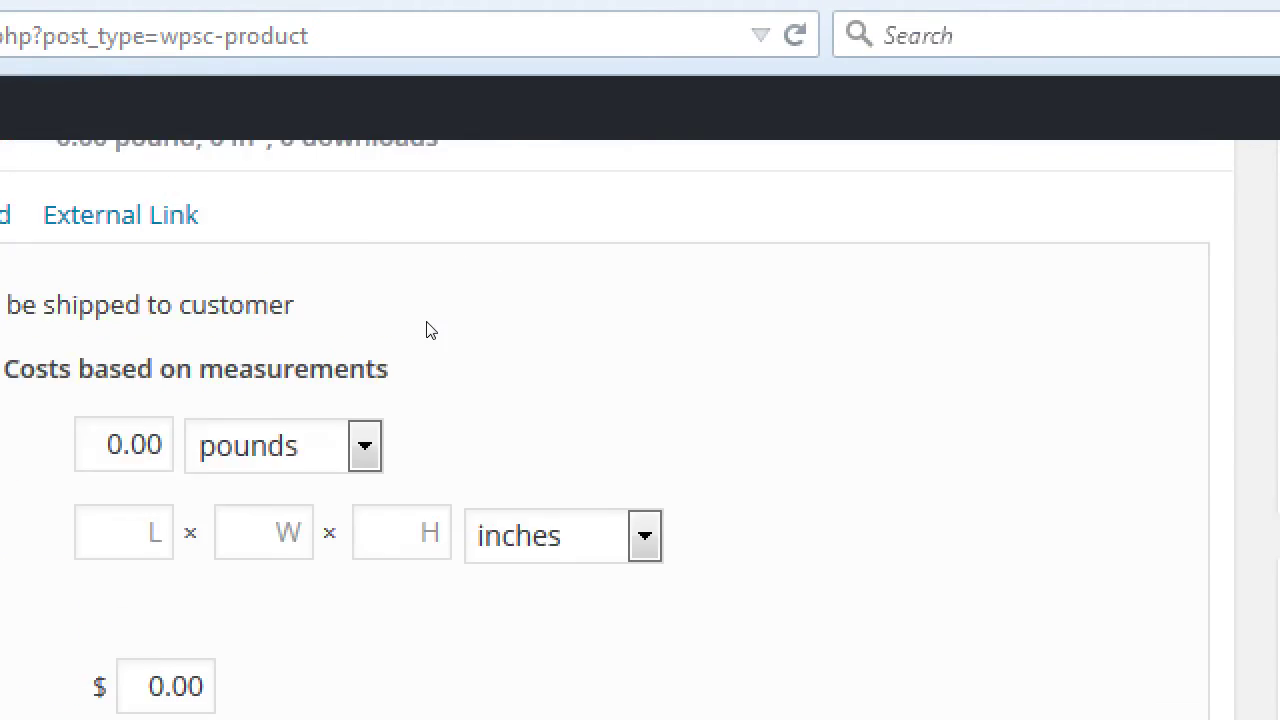
scroll(203, 300, "up", 5)
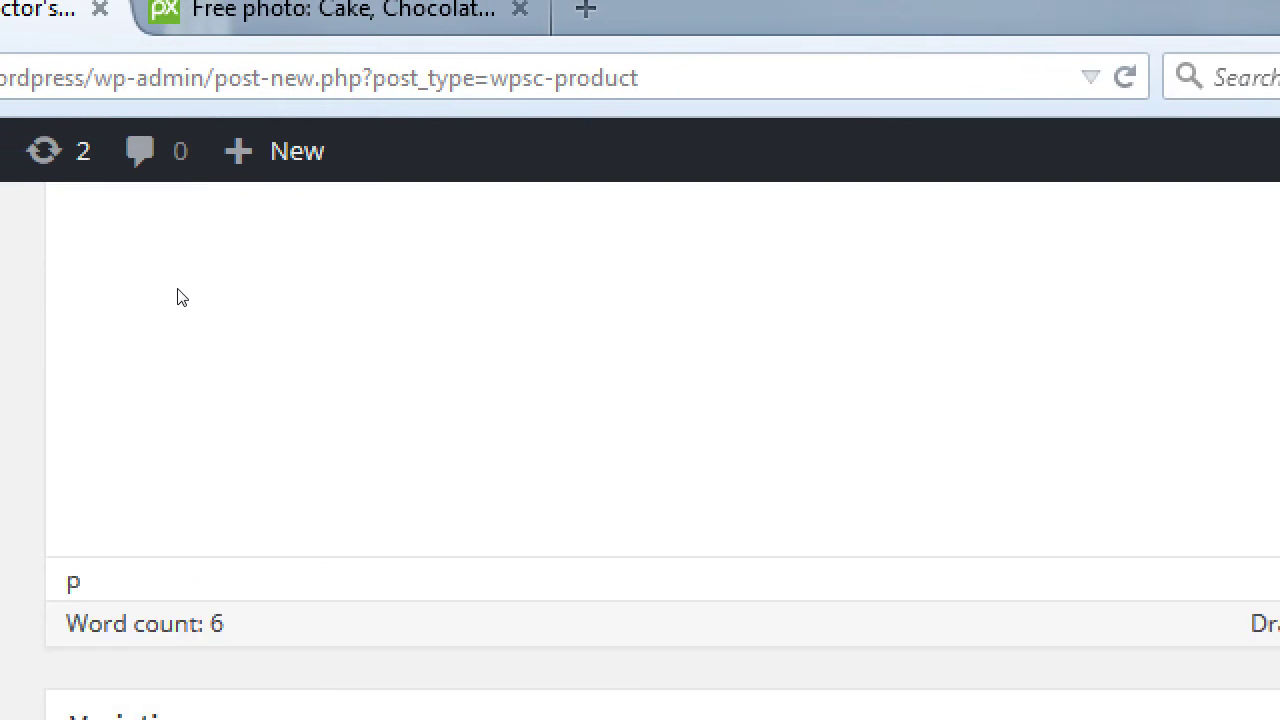
key("ctrl+a")
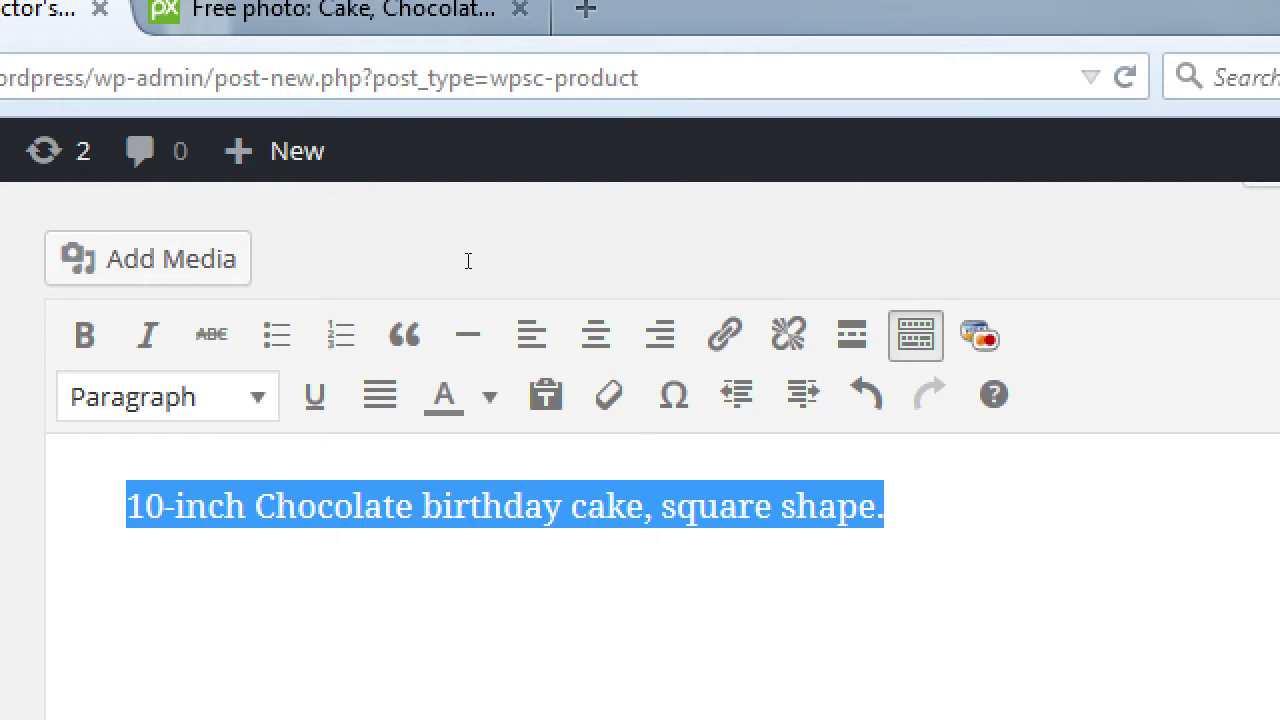
scroll(1177, 548, "down", 10)
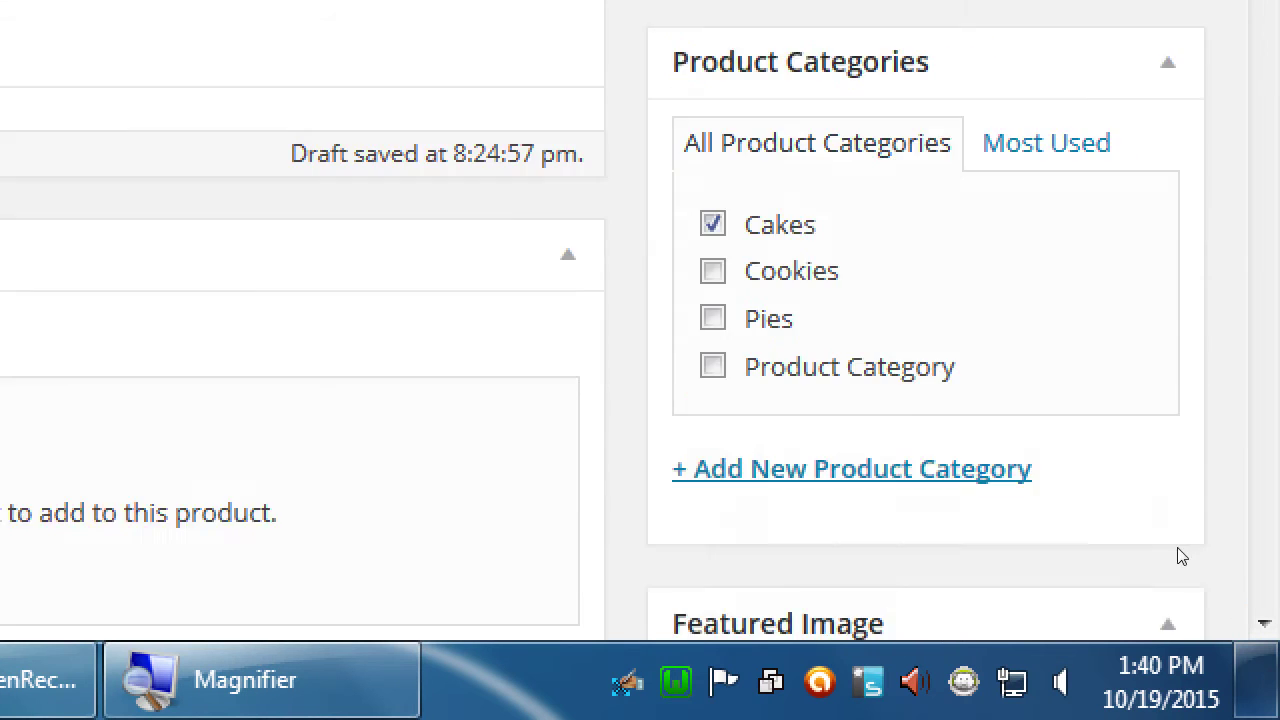
scroll(1177, 548, "down", 5)
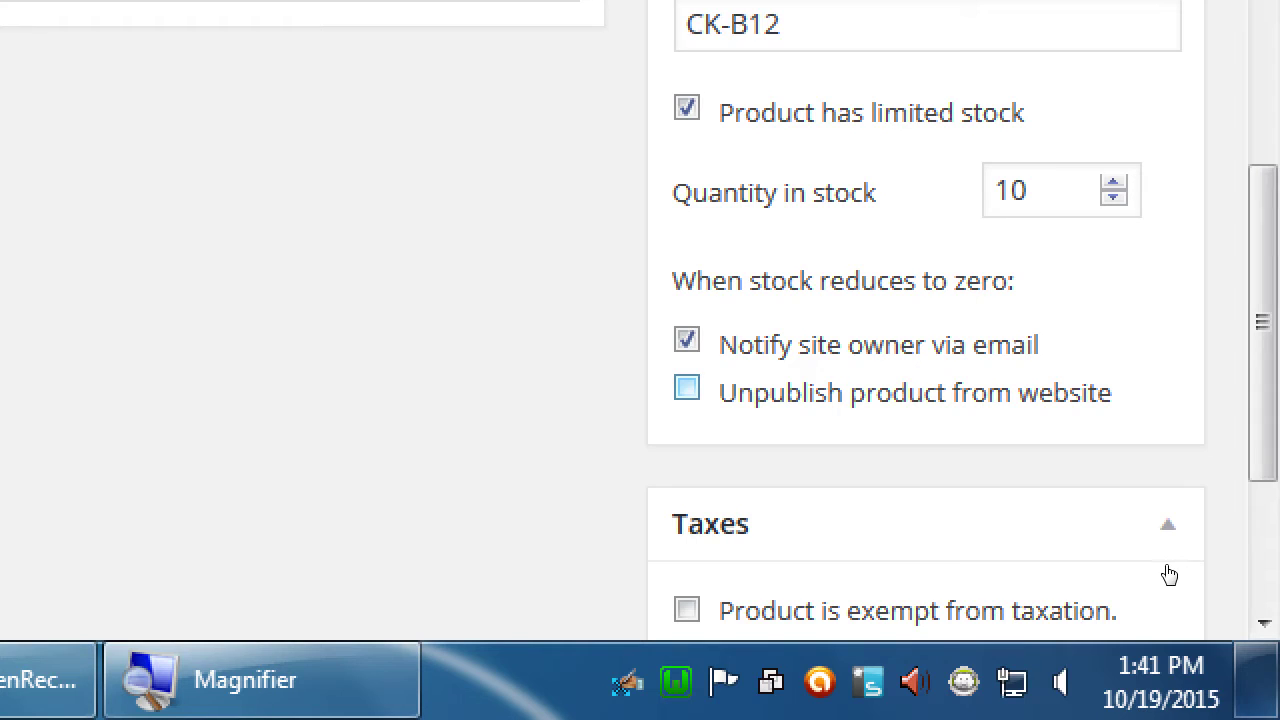
scroll(1270, 580, "up", 2)
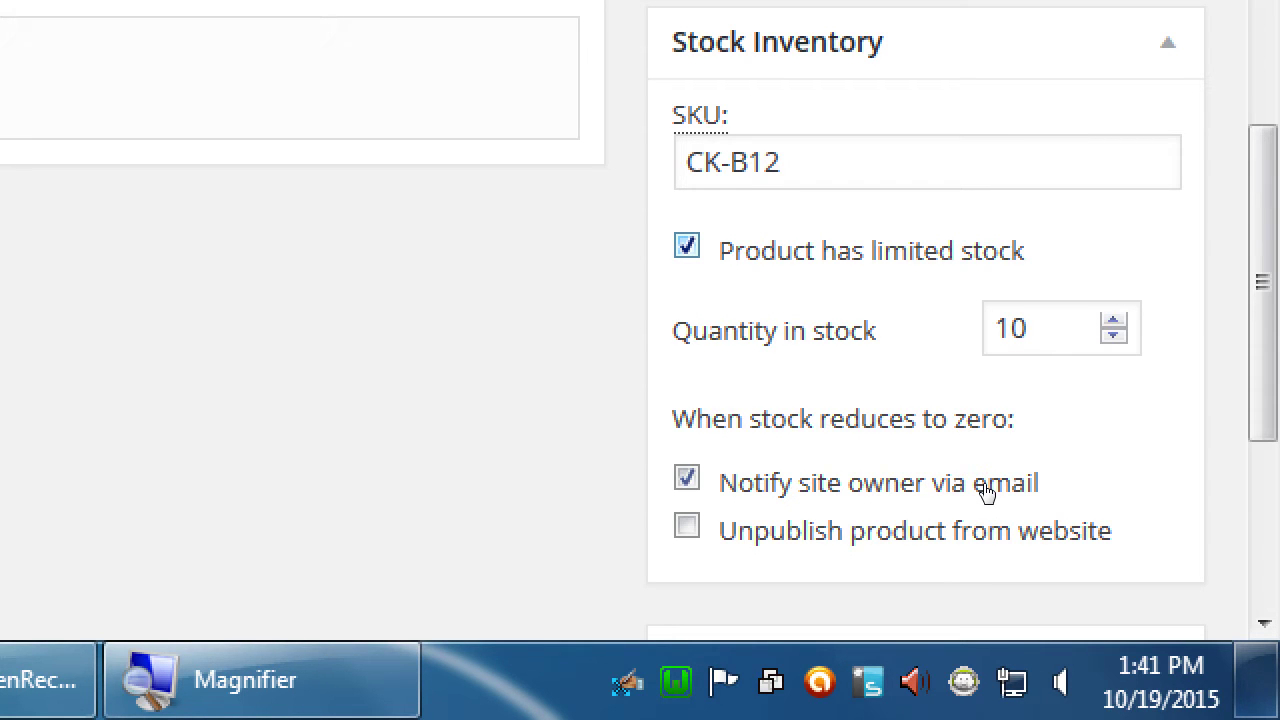
key("space")
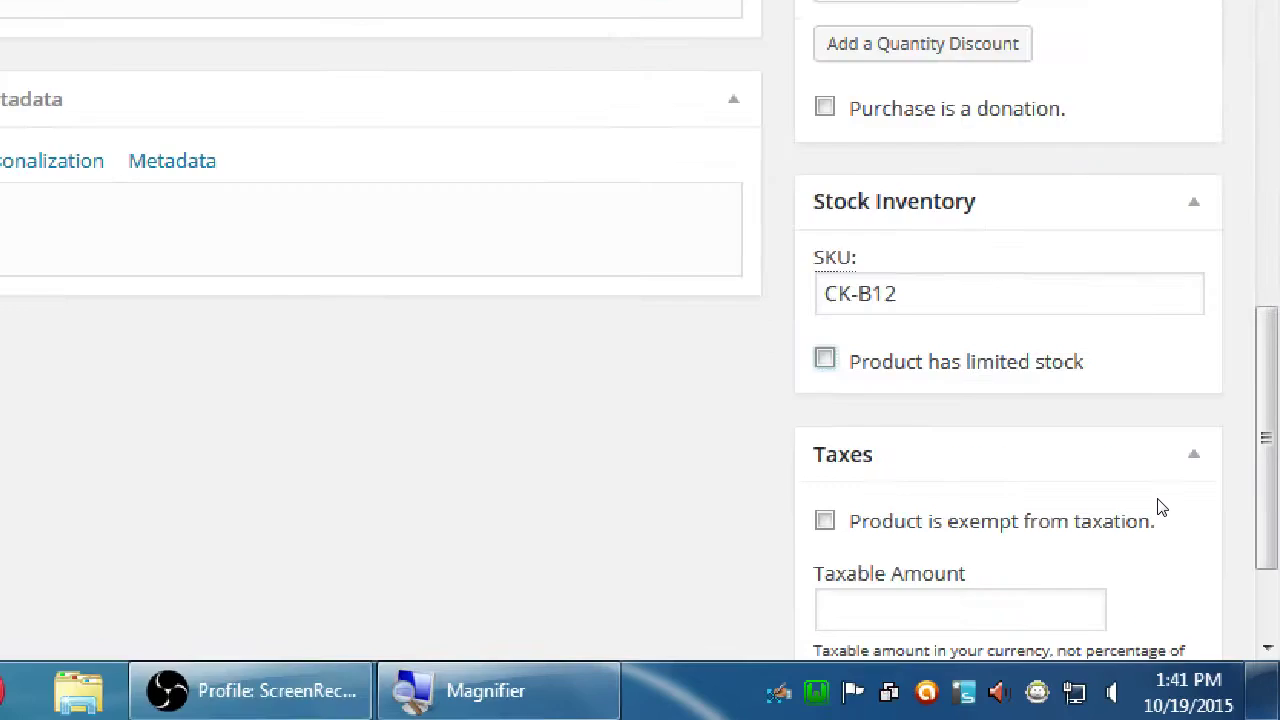
Step: Try out the tax exemption option for the product and activate the Taxable Amount field
scroll(1117, 506, "down", 2)
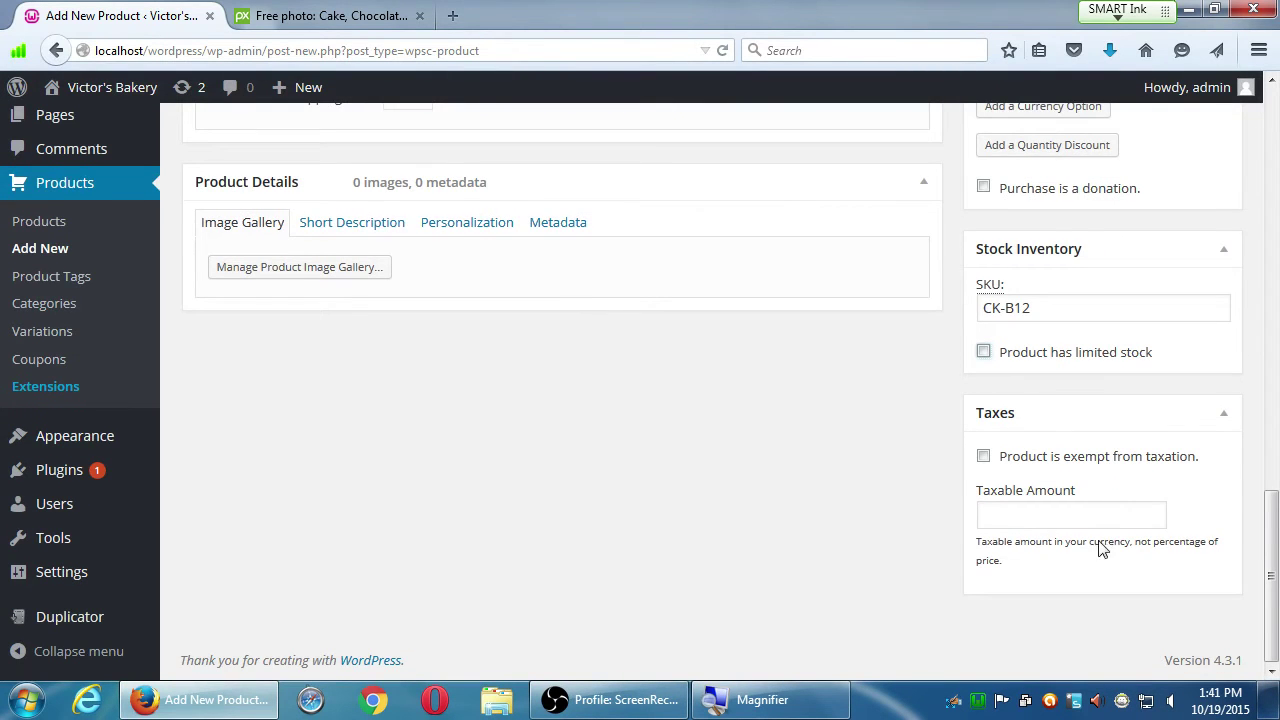
scroll(1000, 546, "up", 1)
scroll(830, 537, "down", 1)
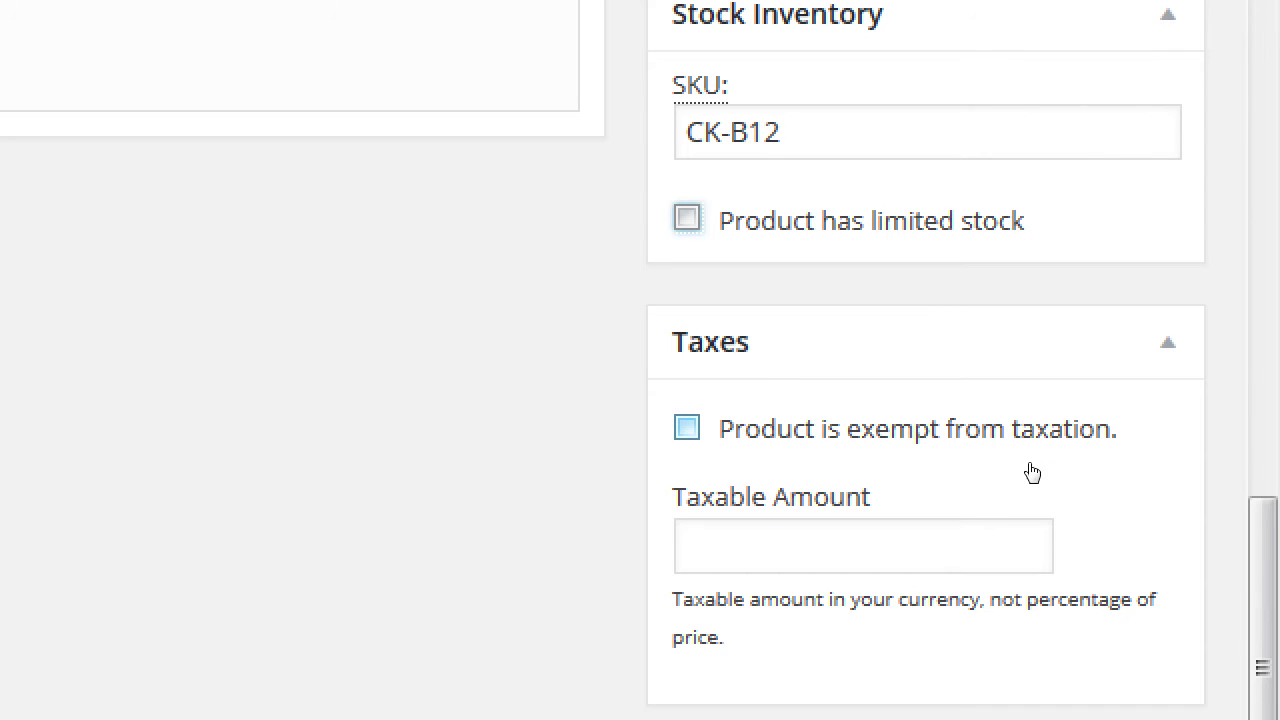
left_click(975, 464)
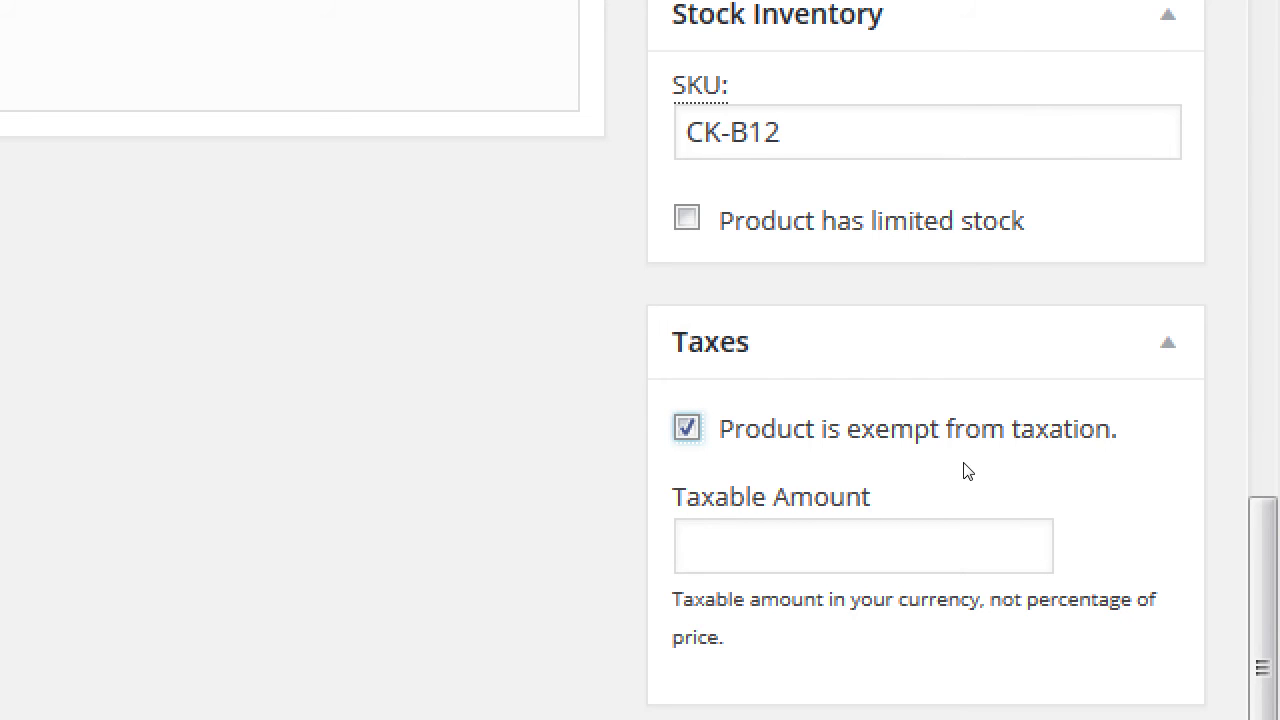
left_click(980, 458)
left_click(1028, 522)
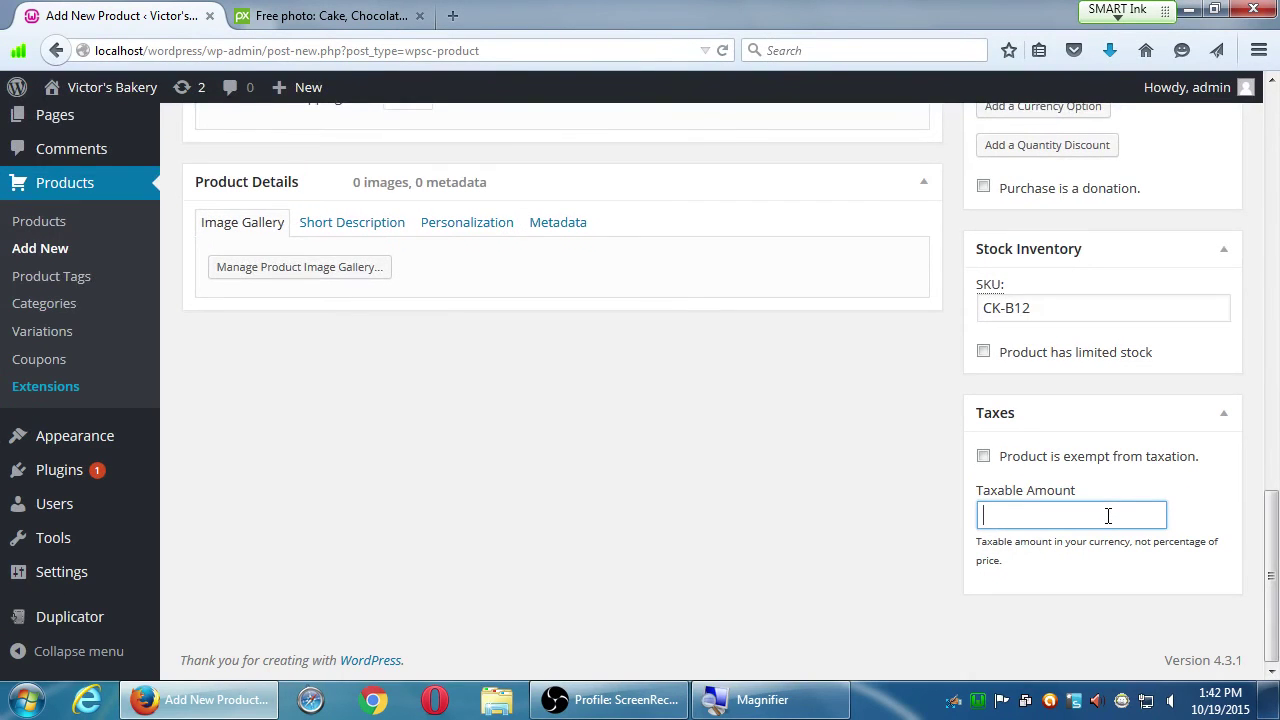
Step: Save the Birthday Cake product as a draft
scroll(894, 506, "up", 5)
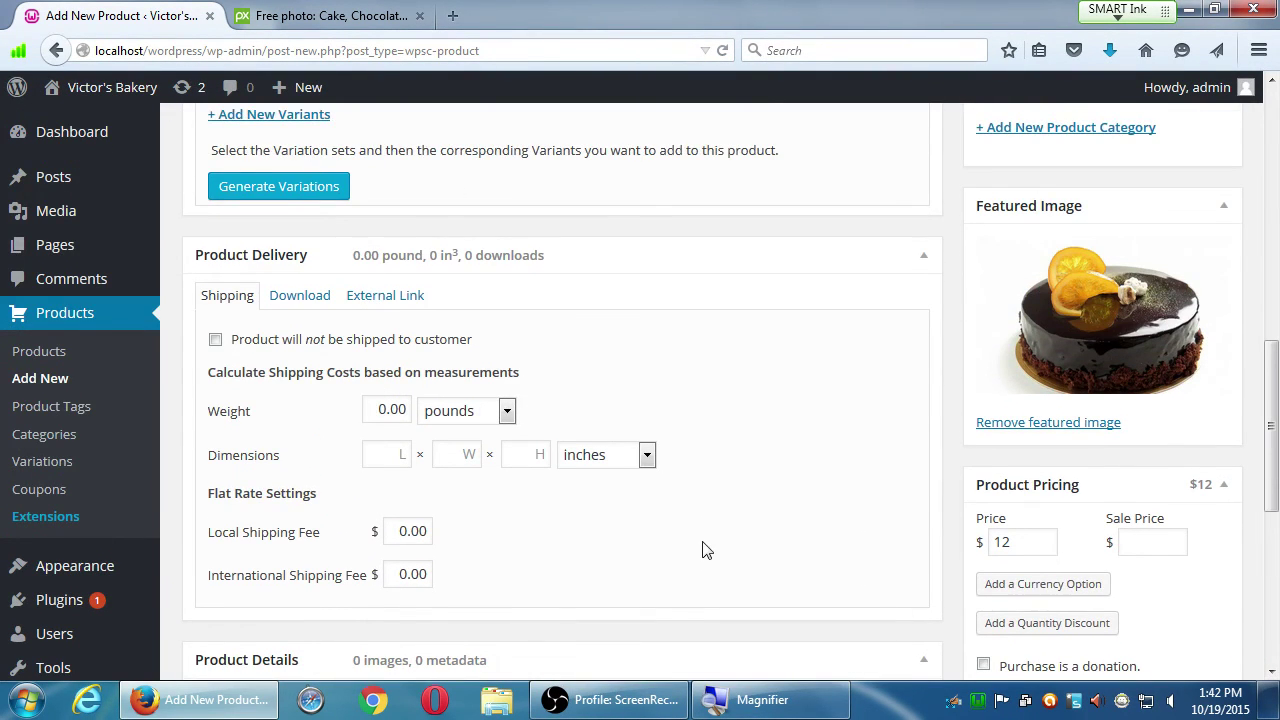
scroll(700, 548, "up", 15)
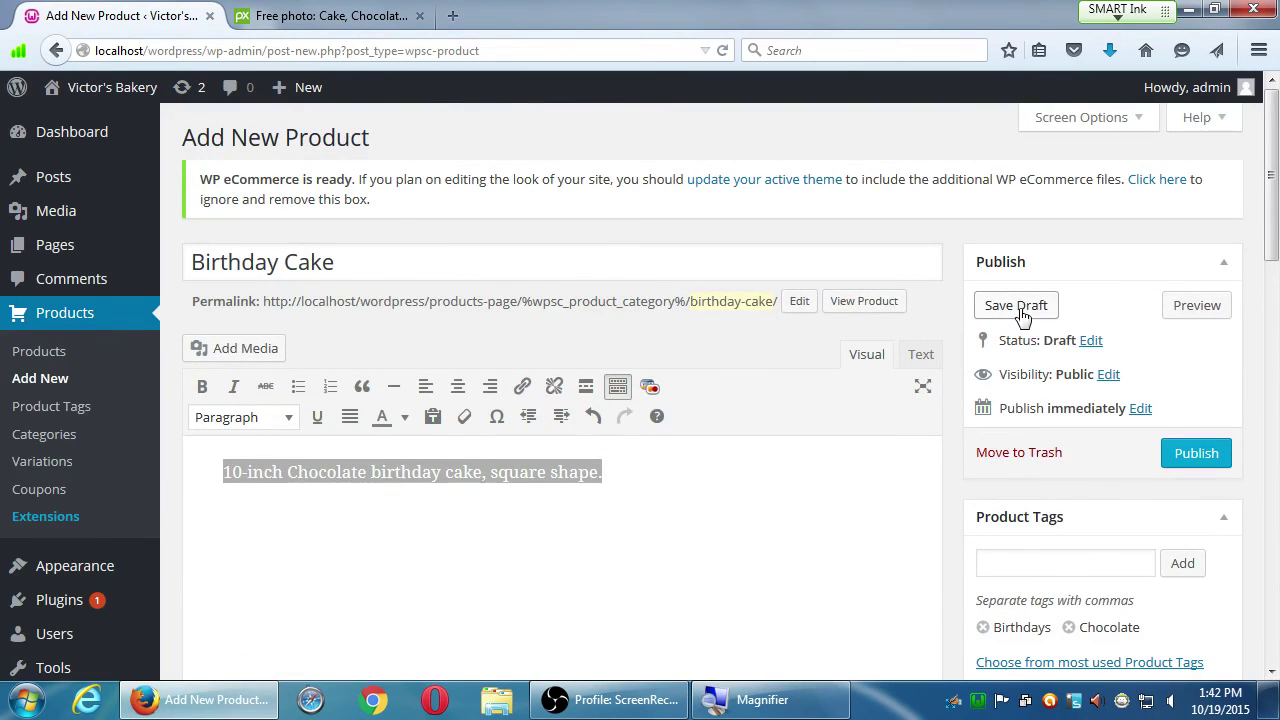
left_click(1016, 306)
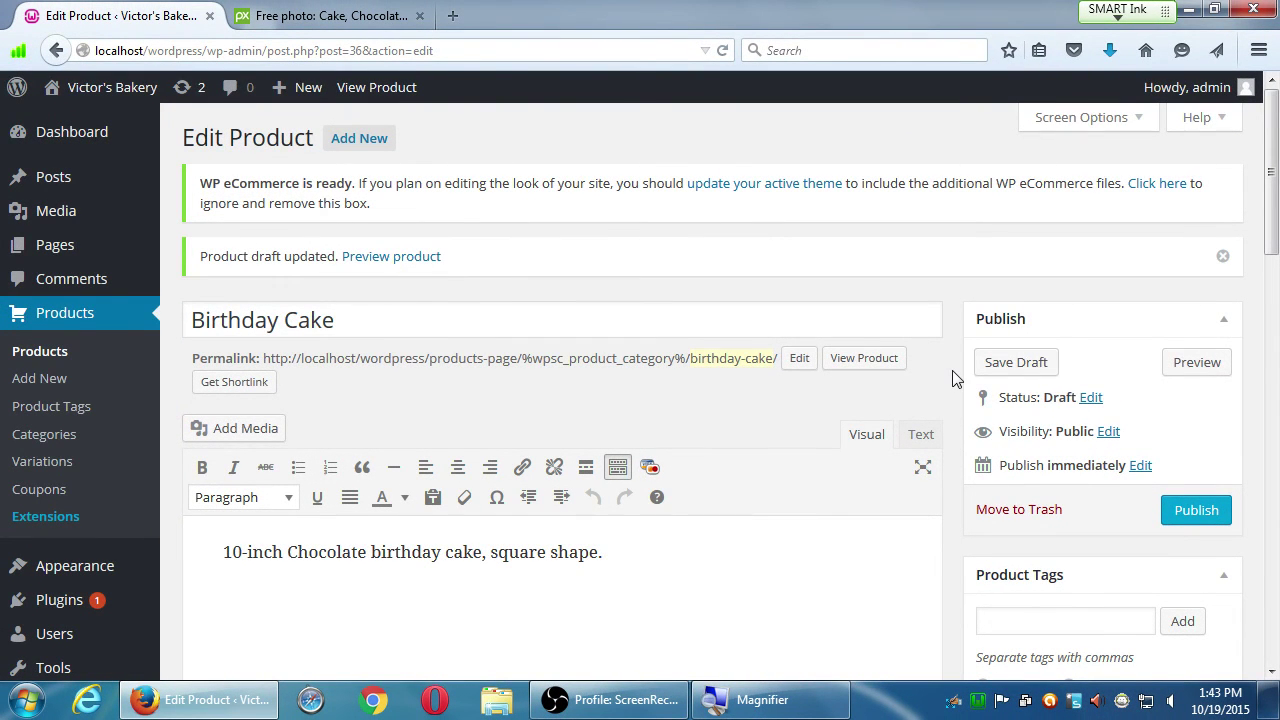
scroll(943, 470, "down", 8)
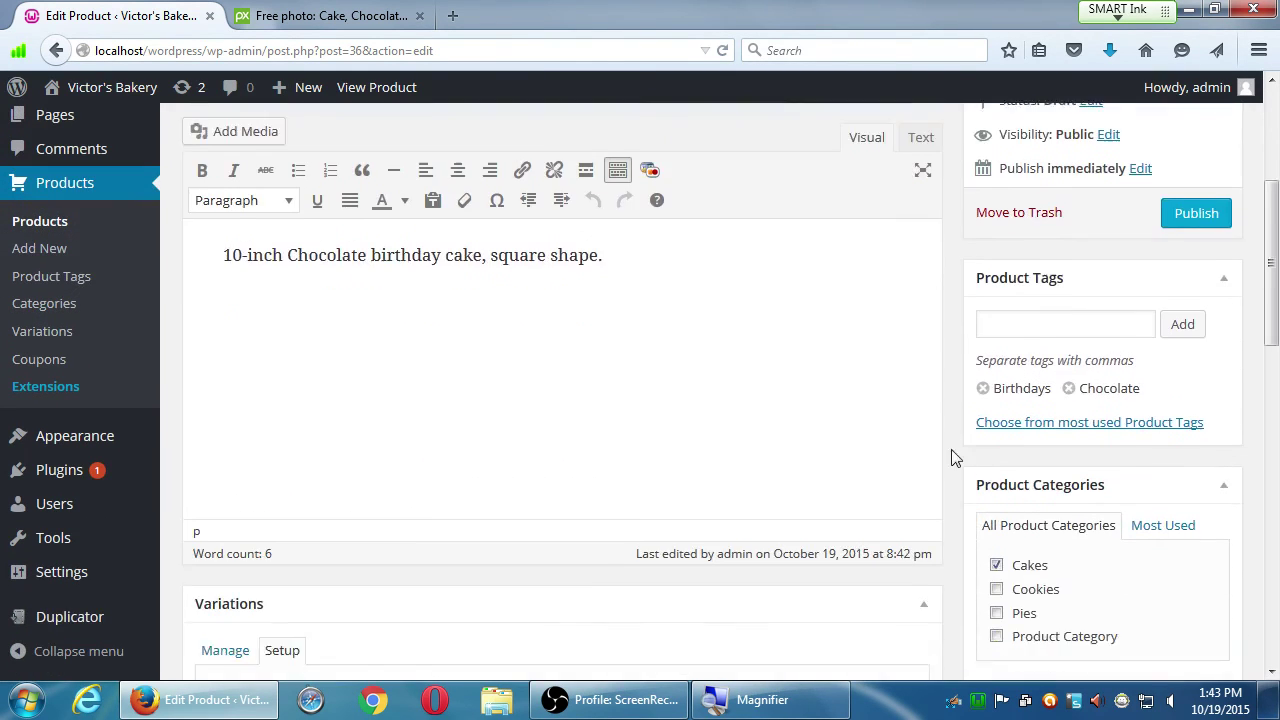
scroll(928, 458, "down", 1)
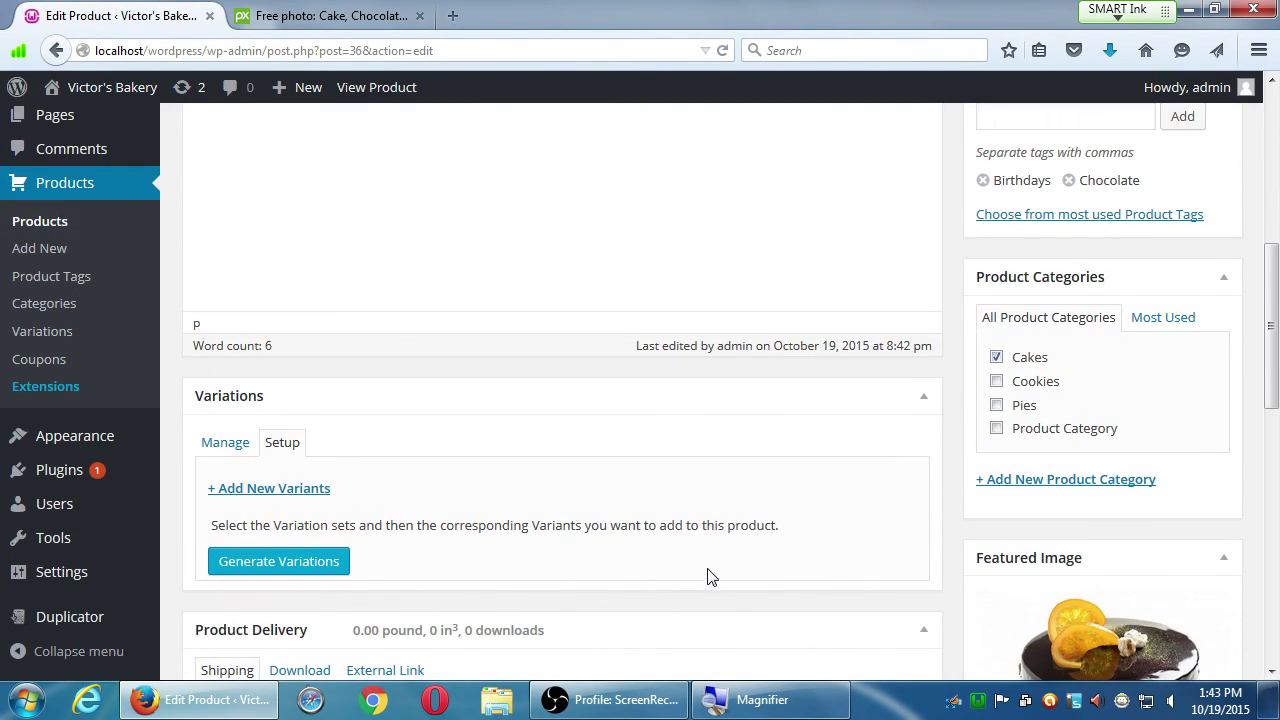
scroll(728, 583, "up", 5)
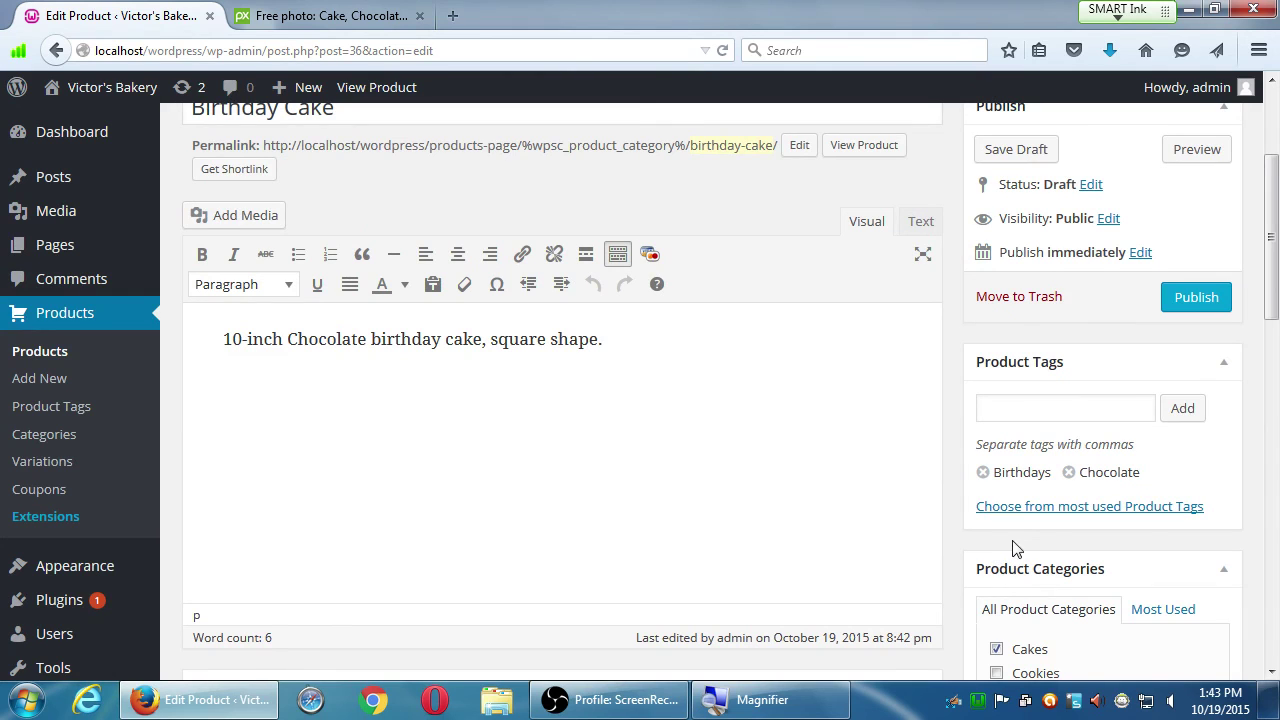
left_click(622, 700)
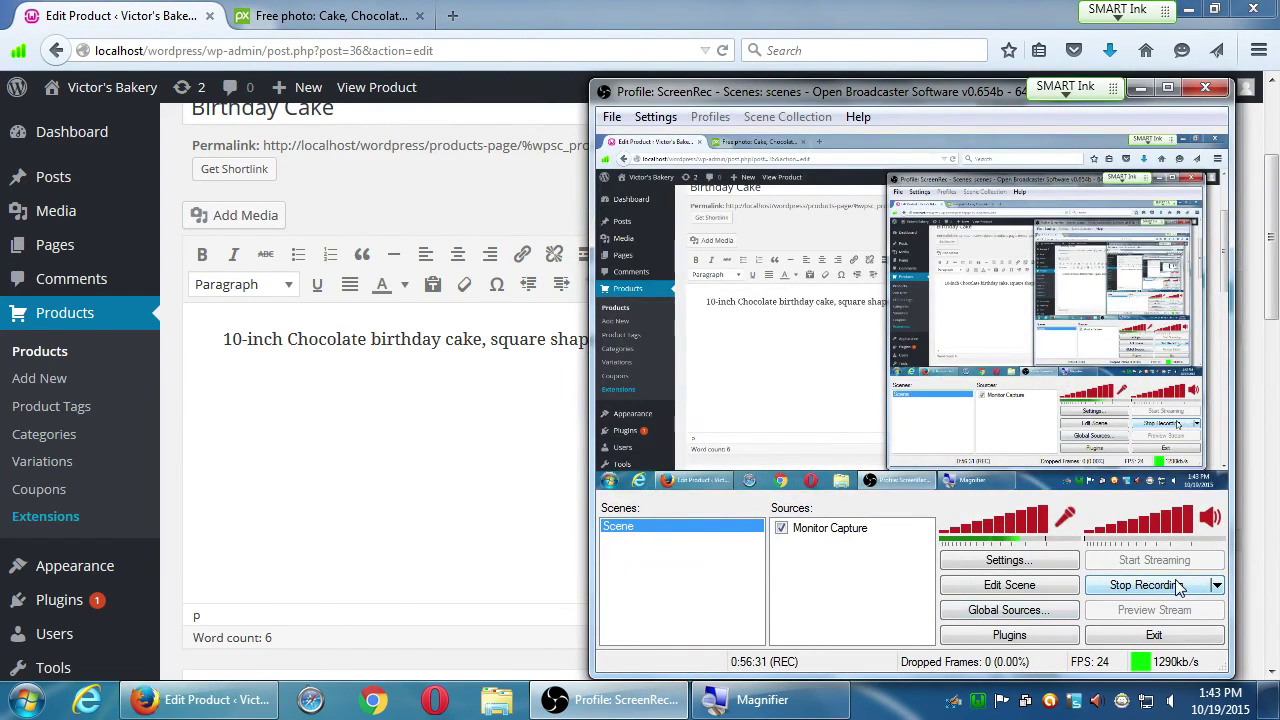